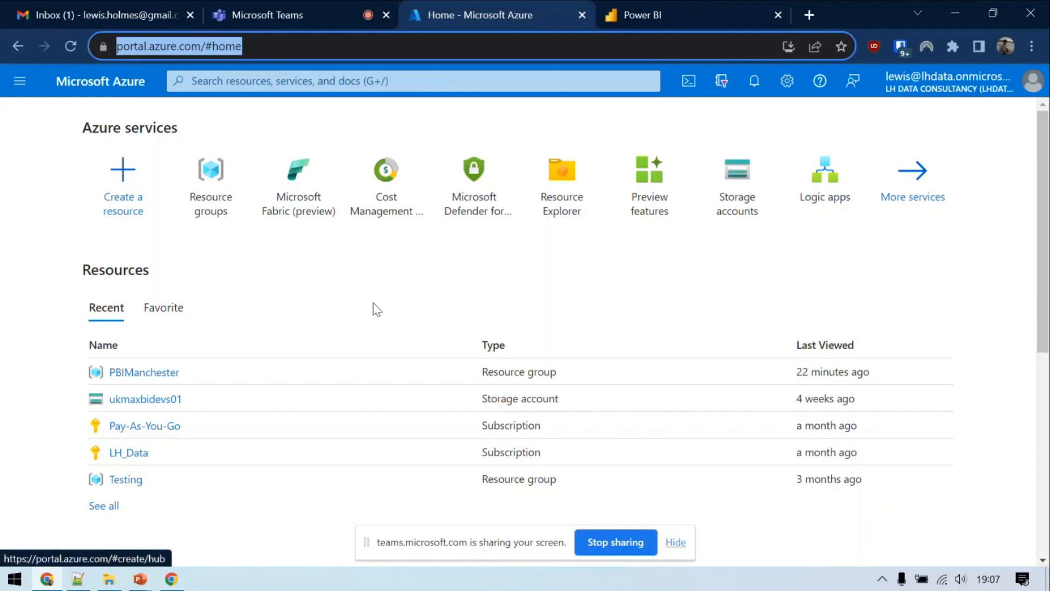
pyautogui.click(163, 372)
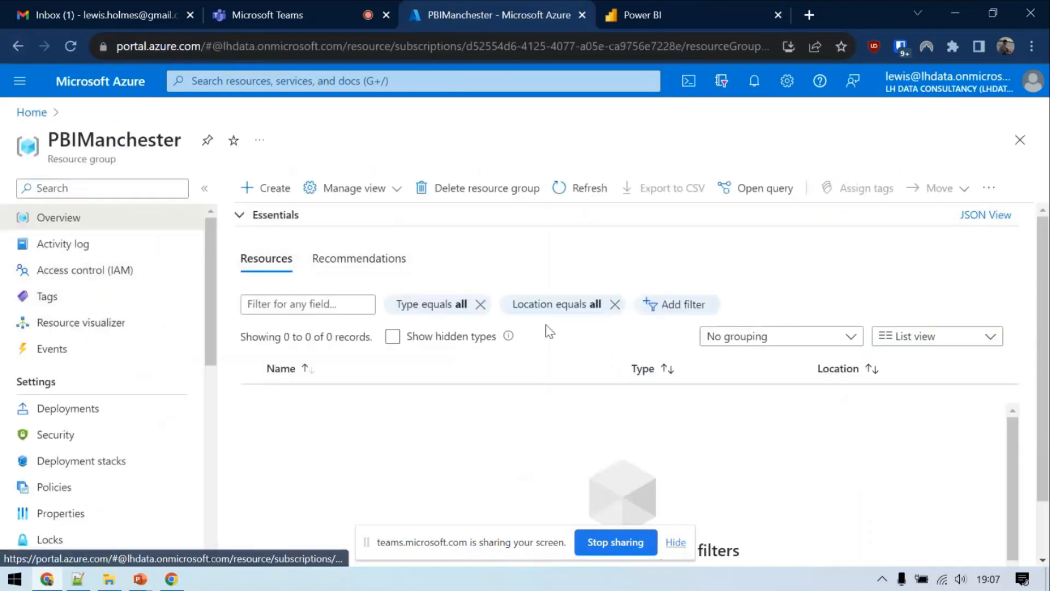
pyautogui.click(276, 189)
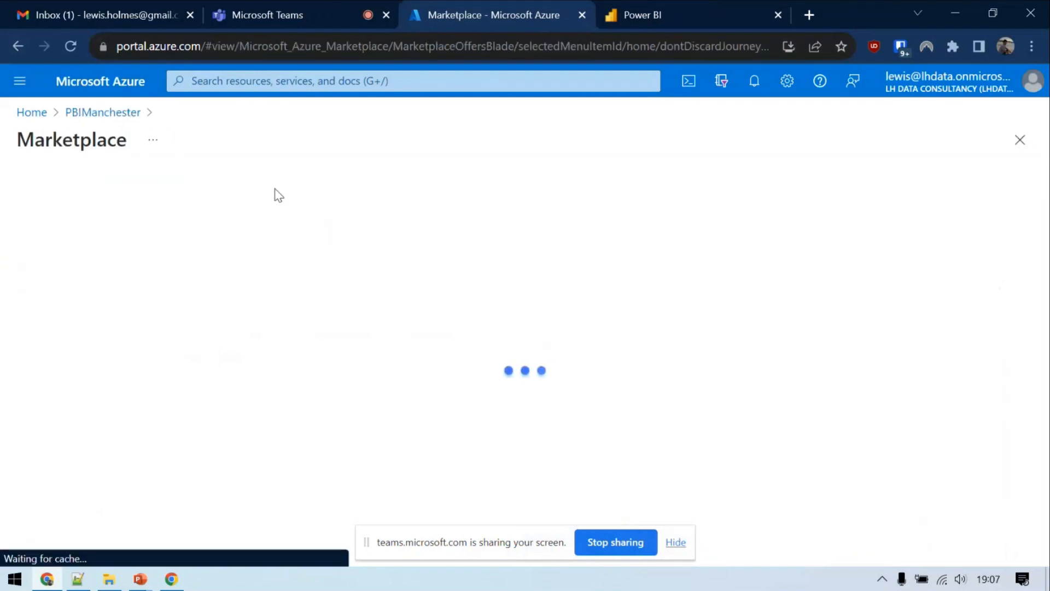
pyautogui.click(282, 202)
pyautogui.write('fabr')
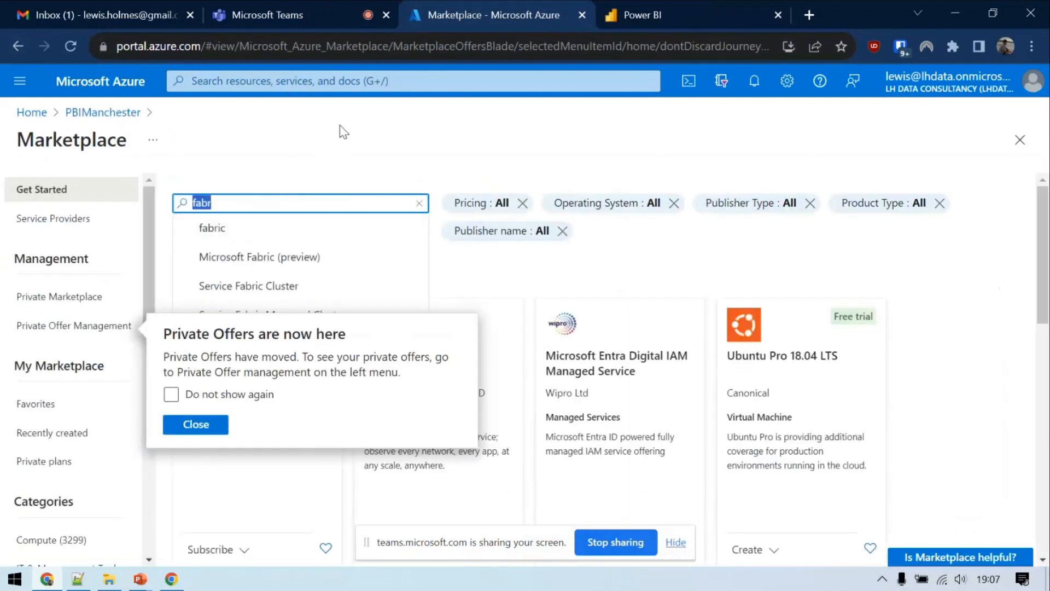
# - Search the whole Azure portal for fabric and open the Microsoft Fabric (preview) service
pyautogui.click(364, 81)
pyautogui.write('fabric')
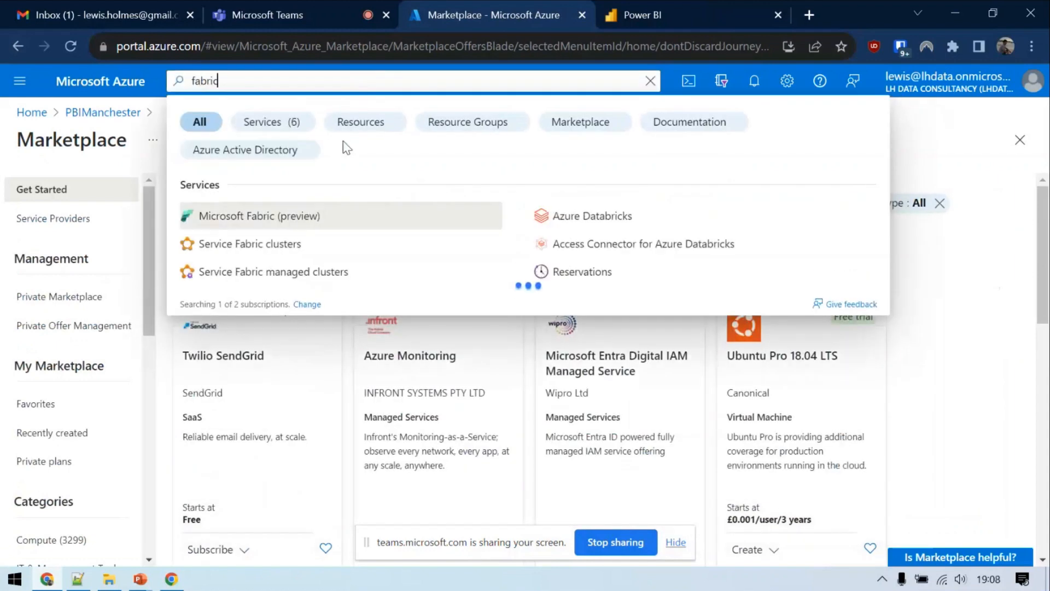
pyautogui.click(229, 219)
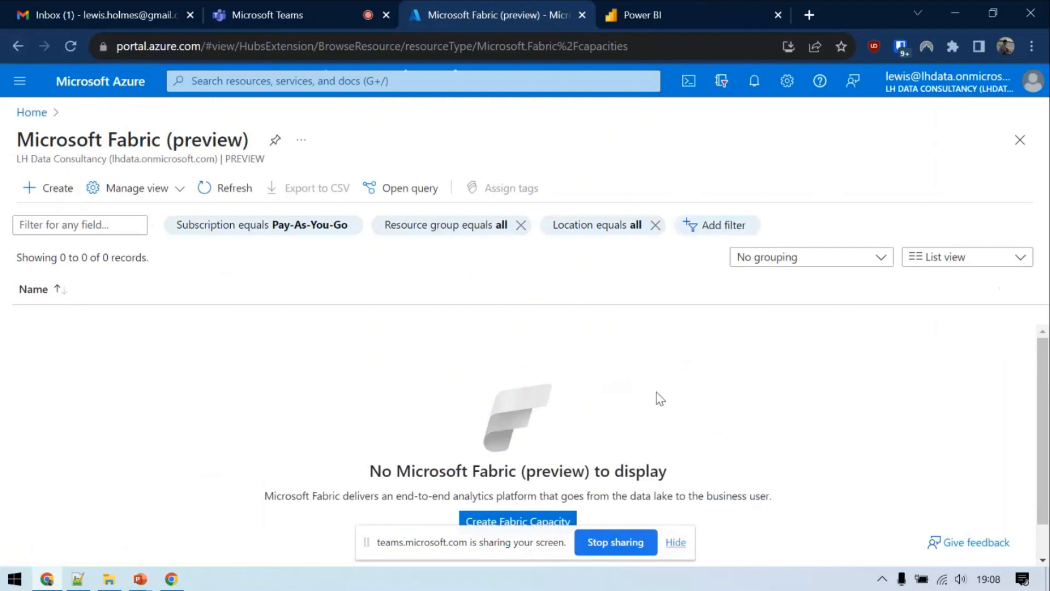
# - Start creating a Fabric capacity and assign it to the PBIManchester resource group
pyautogui.scroll(-3, 432, 299)
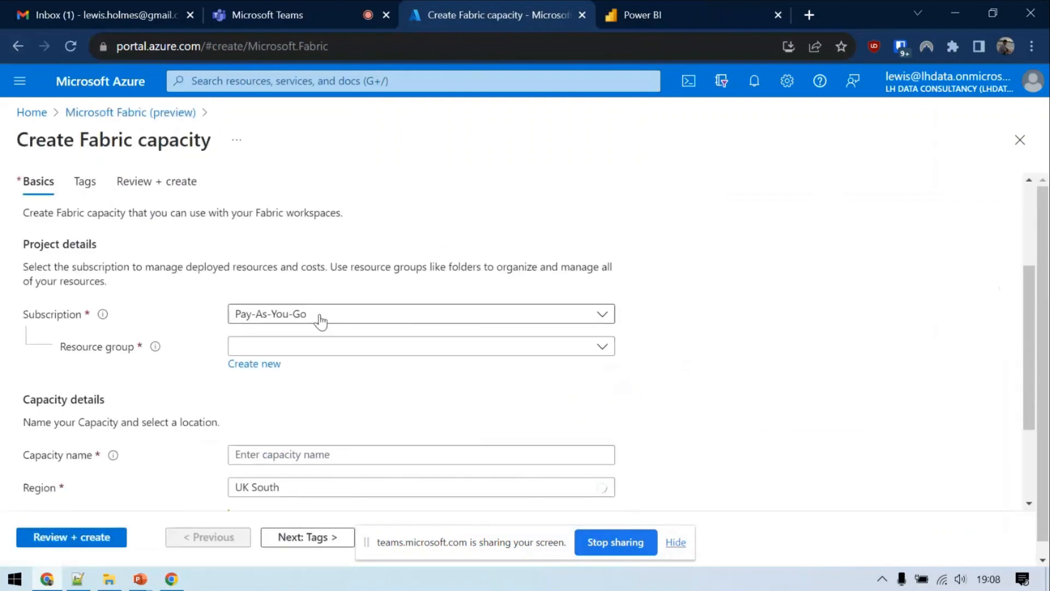
pyautogui.click(312, 347)
pyautogui.click(304, 408)
pyautogui.scroll(-3, 267, 377)
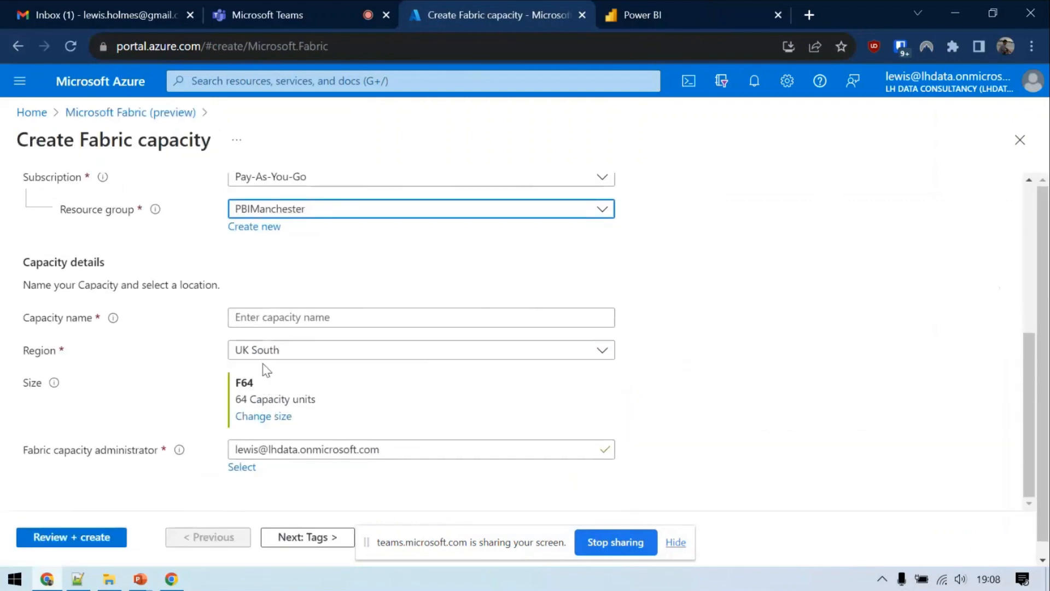
# - Examine the available Fabric capacity sizes and their estimated monthly costs, comparing F2 to F32 with F64
pyautogui.click(267, 418)
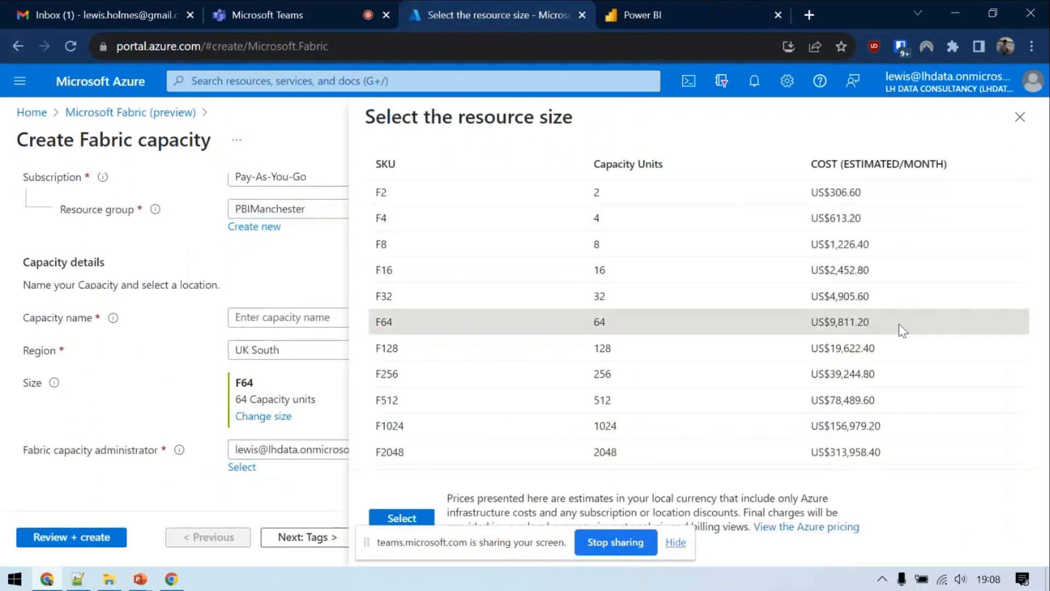
pyautogui.doubleClick(383, 191)
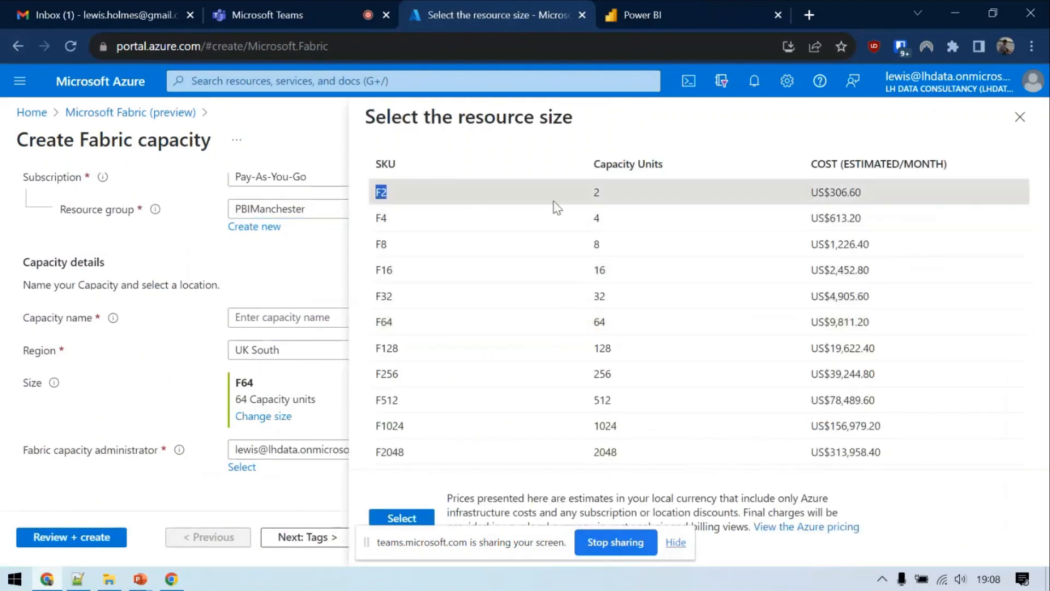
pyautogui.moveTo(557, 208); pyautogui.dragTo(928, 301)
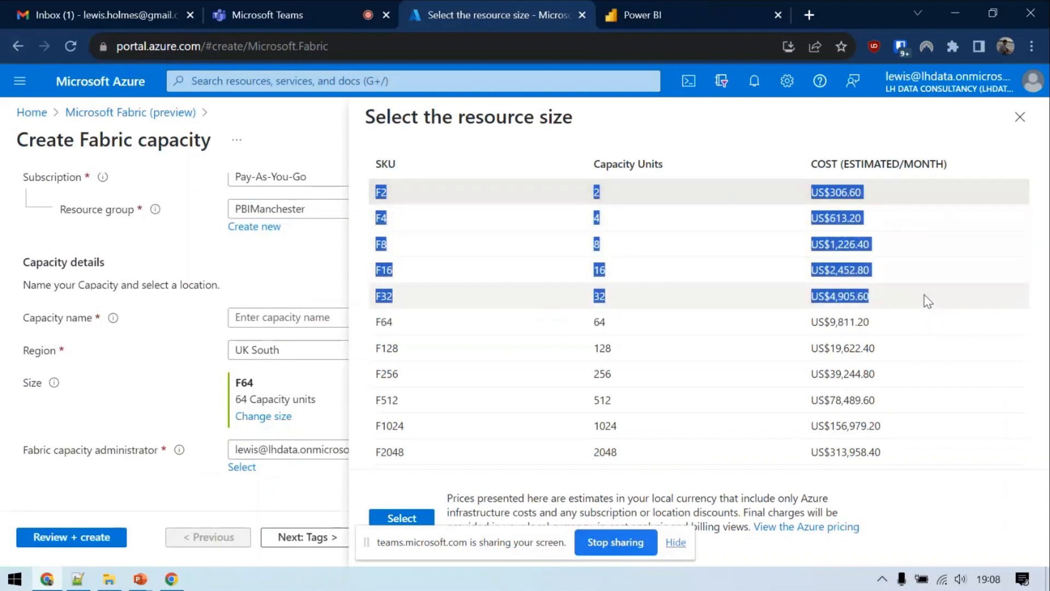
pyautogui.click(928, 301)
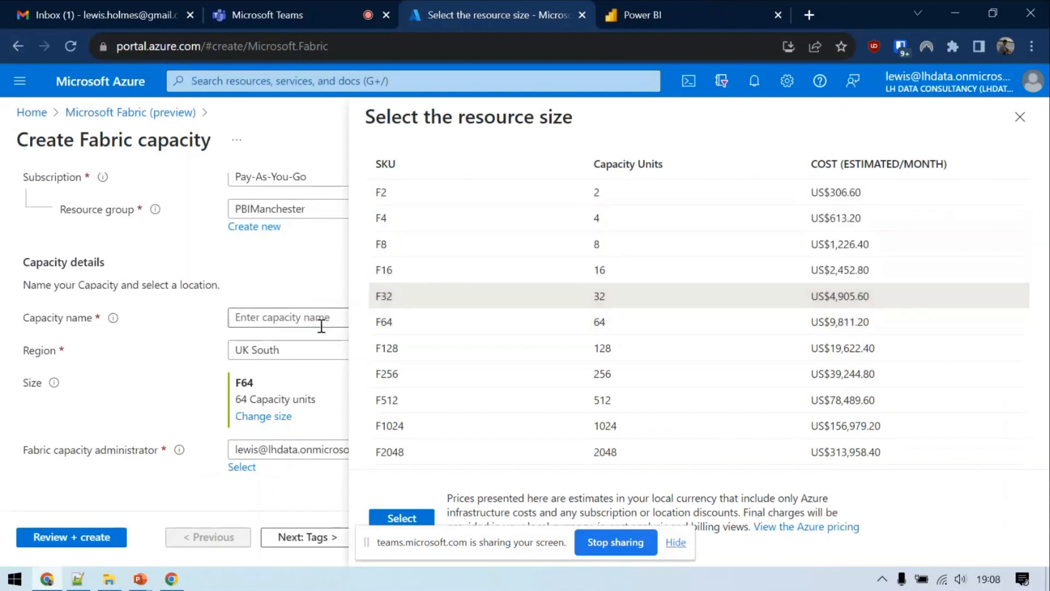
pyautogui.click(376, 324)
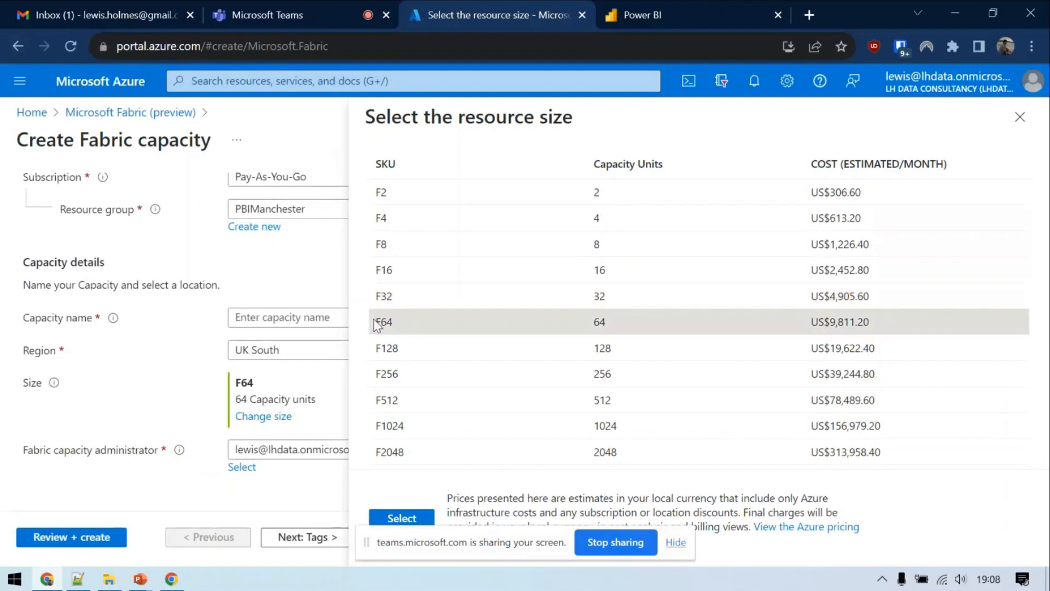
pyautogui.doubleClick(383, 323)
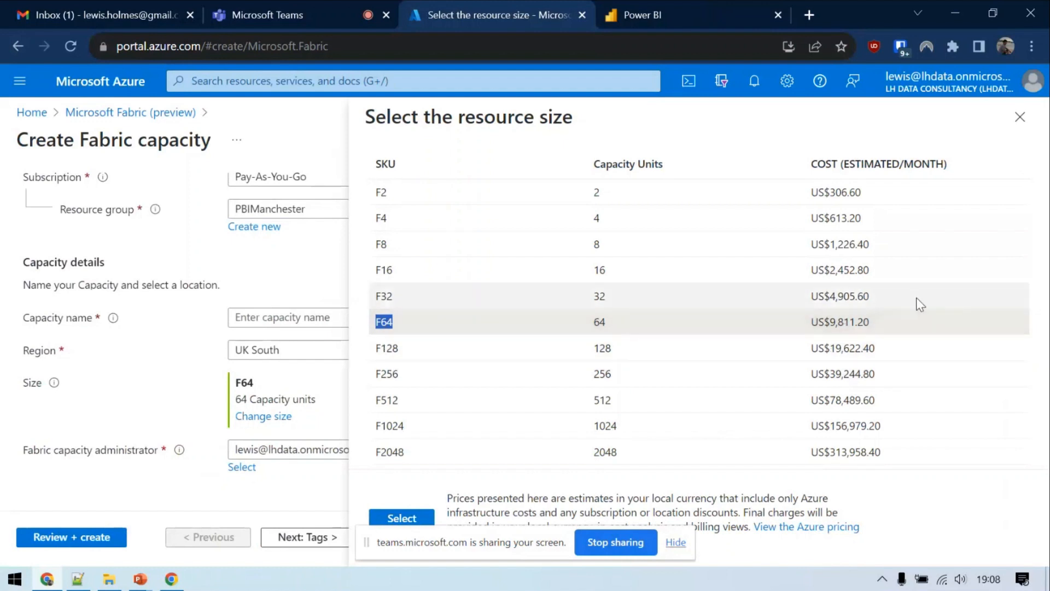
pyautogui.moveTo(917, 298); pyautogui.dragTo(404, 313)
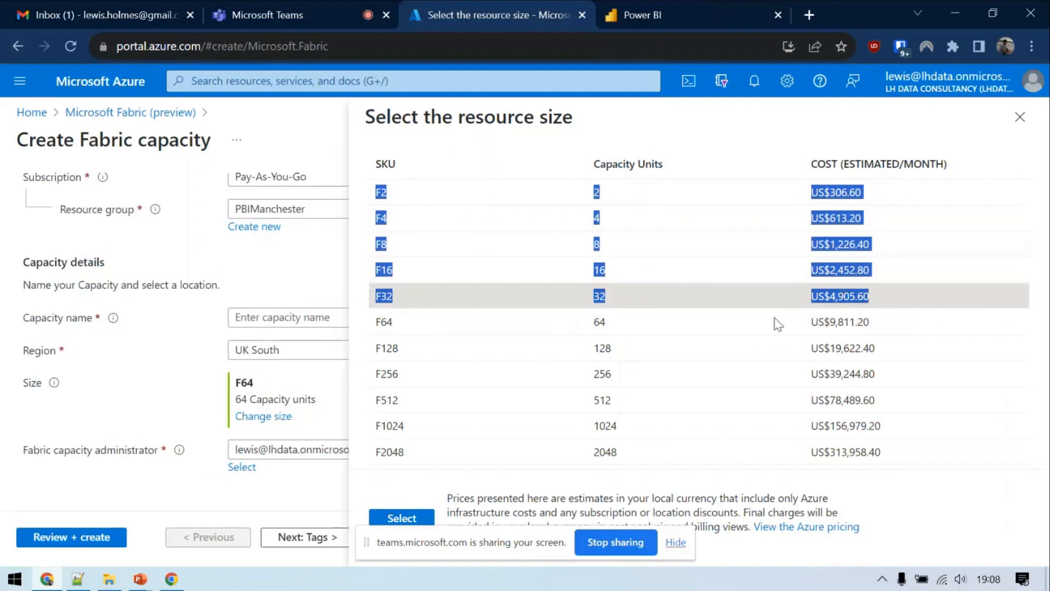
pyautogui.moveTo(415, 299); pyautogui.dragTo(373, 191)
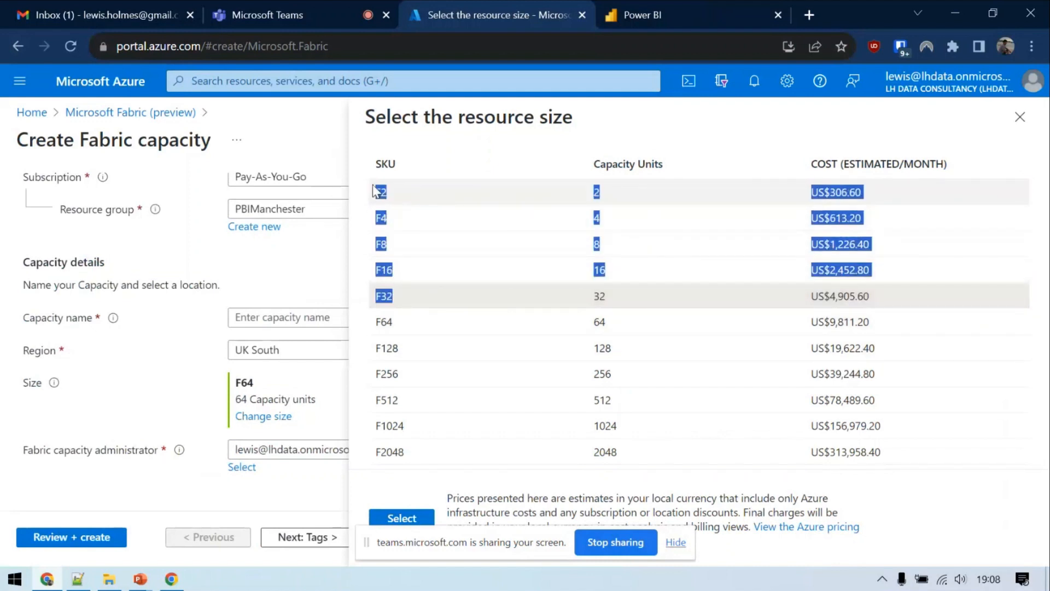
# - Choose the F2 size, try to validate the unnamed capacity, and return to the Microsoft Fabric (preview) overview
pyautogui.click(419, 195)
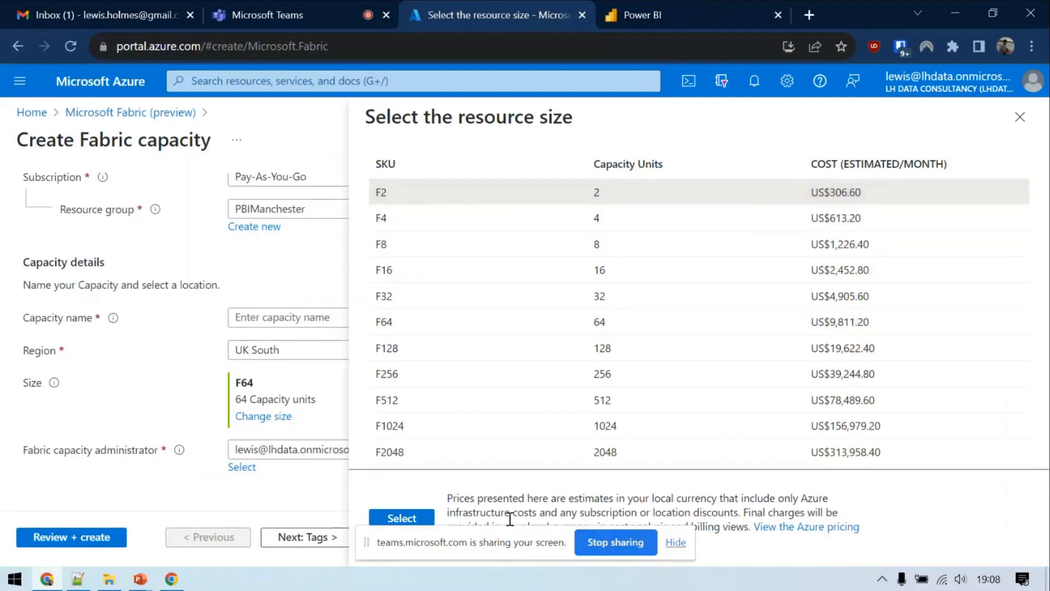
pyautogui.click(676, 543)
pyautogui.click(402, 518)
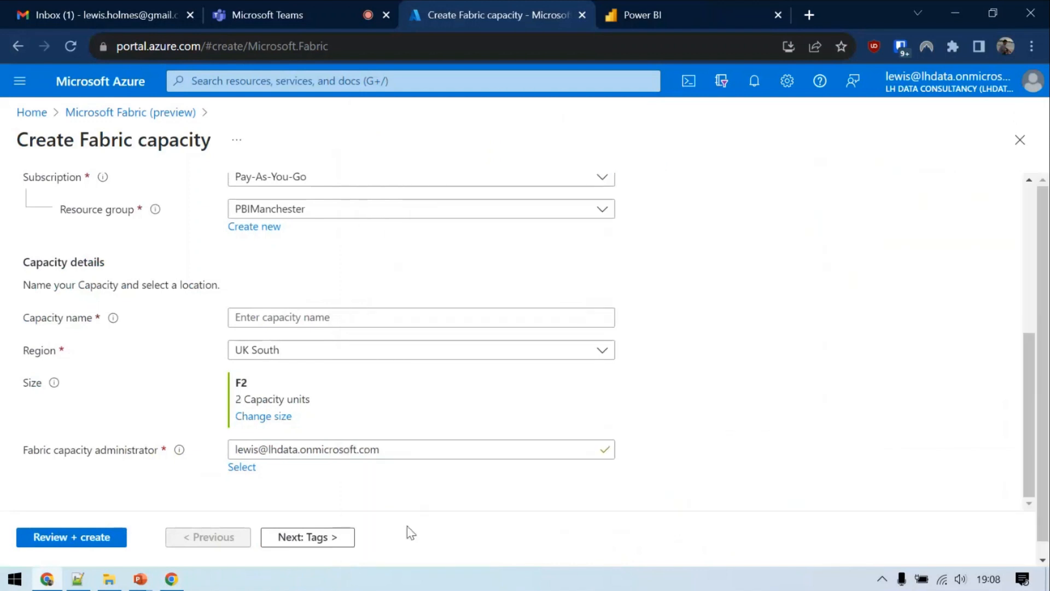
pyautogui.click(75, 539)
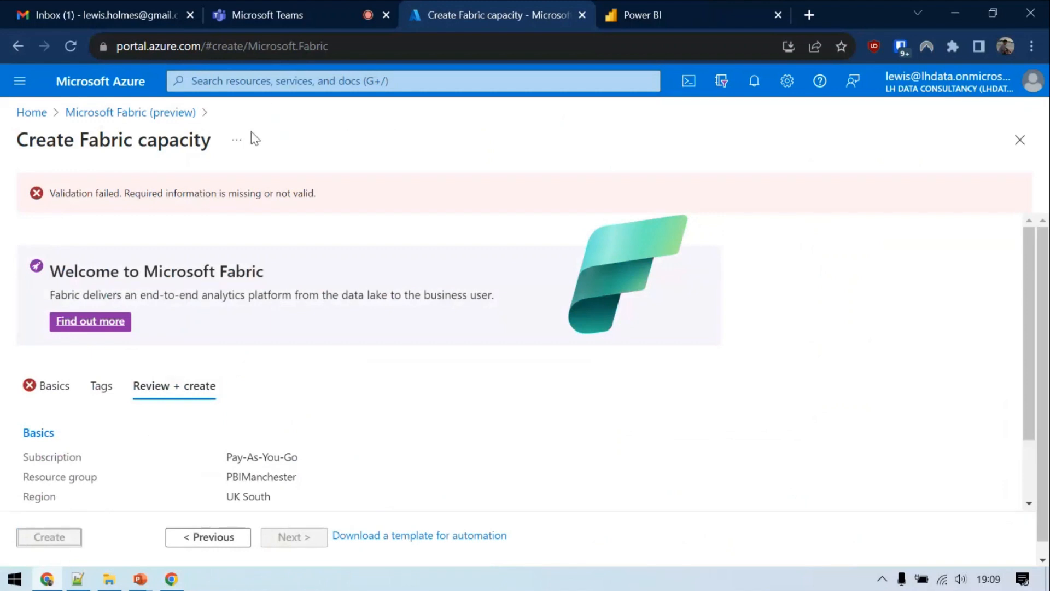
pyautogui.click(96, 113)
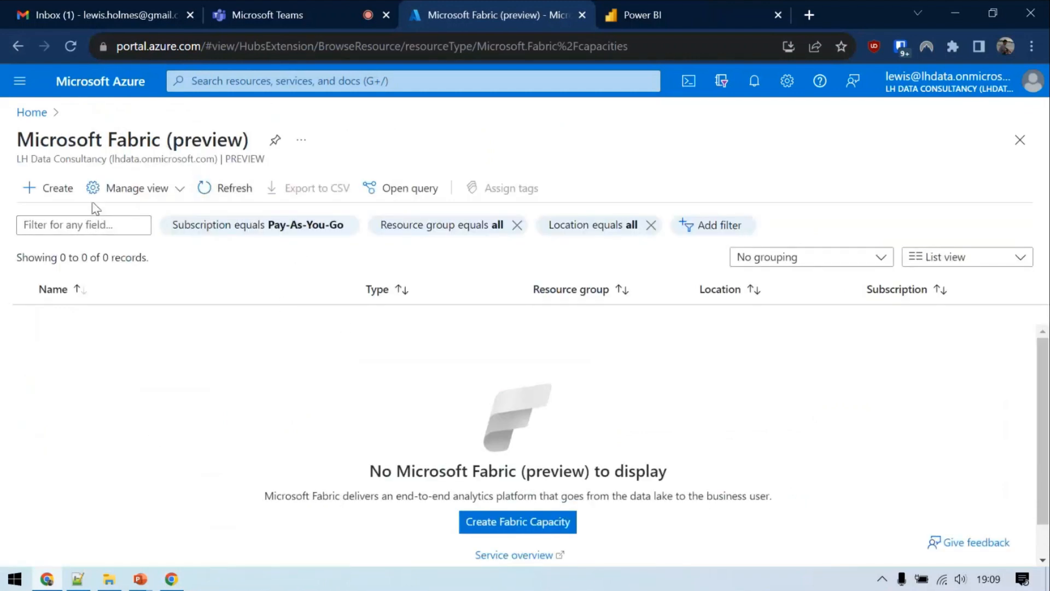
# - Start a new Fabric capacity in the PBIManchester resource group with the F2 size
pyautogui.scroll(-5, 346, 452)
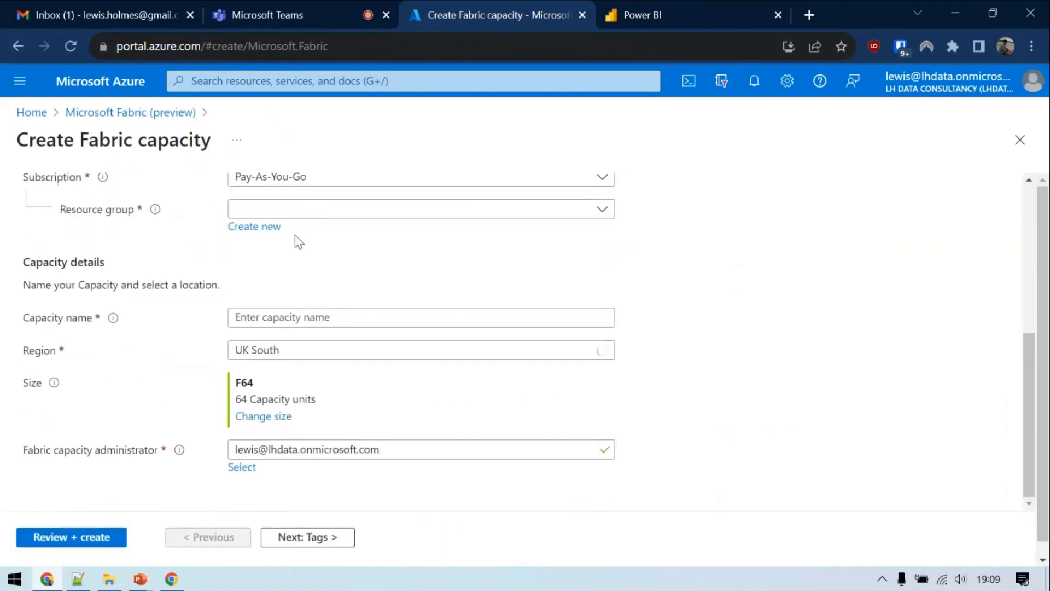
pyautogui.click(302, 209)
pyautogui.click(298, 267)
pyautogui.click(244, 416)
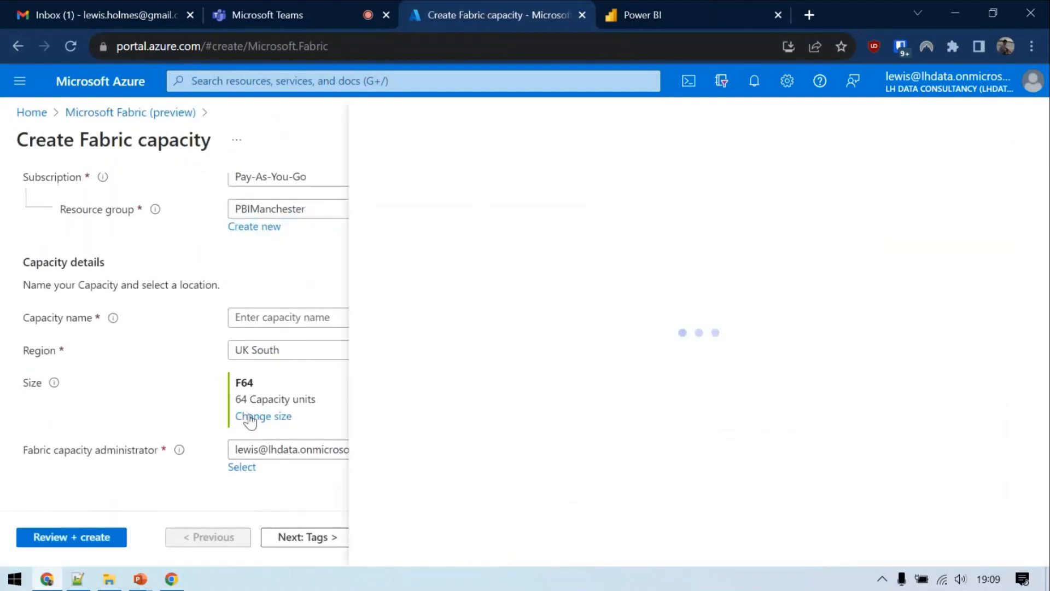
pyautogui.click(493, 192)
pyautogui.click(401, 518)
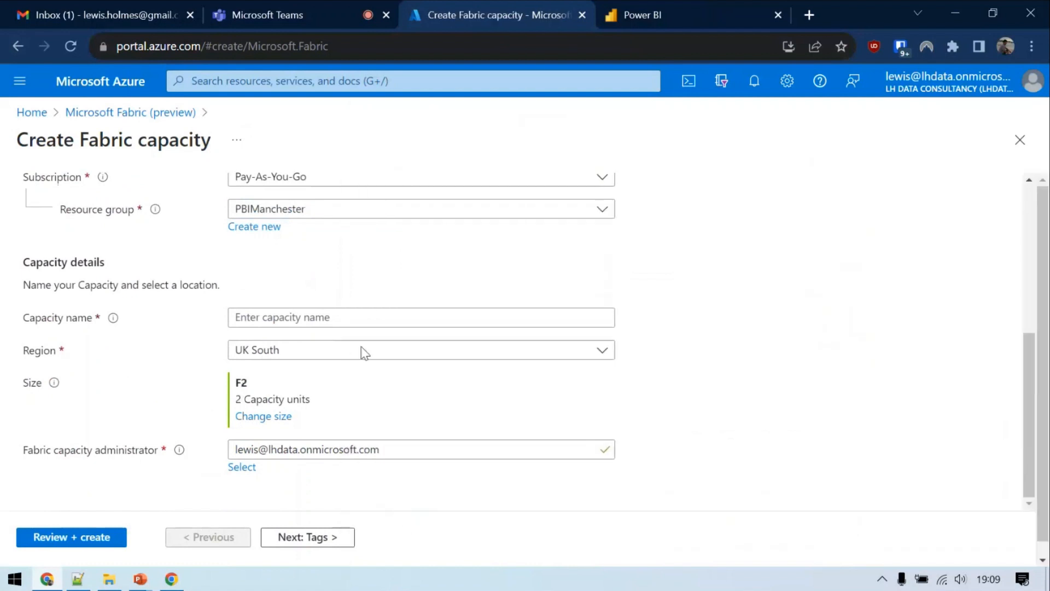
# - Name the capacity pbimanchester, deploy it and open the deployed resource
pyautogui.click(348, 316)
pyautogui.write('pbimanchester')
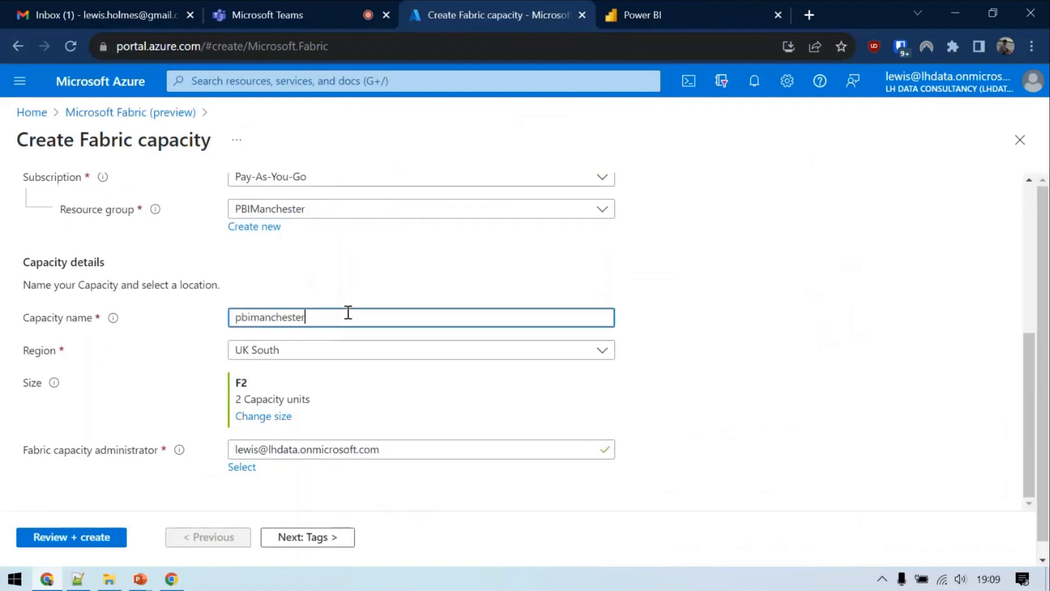
pyautogui.scroll(-1, 273, 393)
pyautogui.click(76, 522)
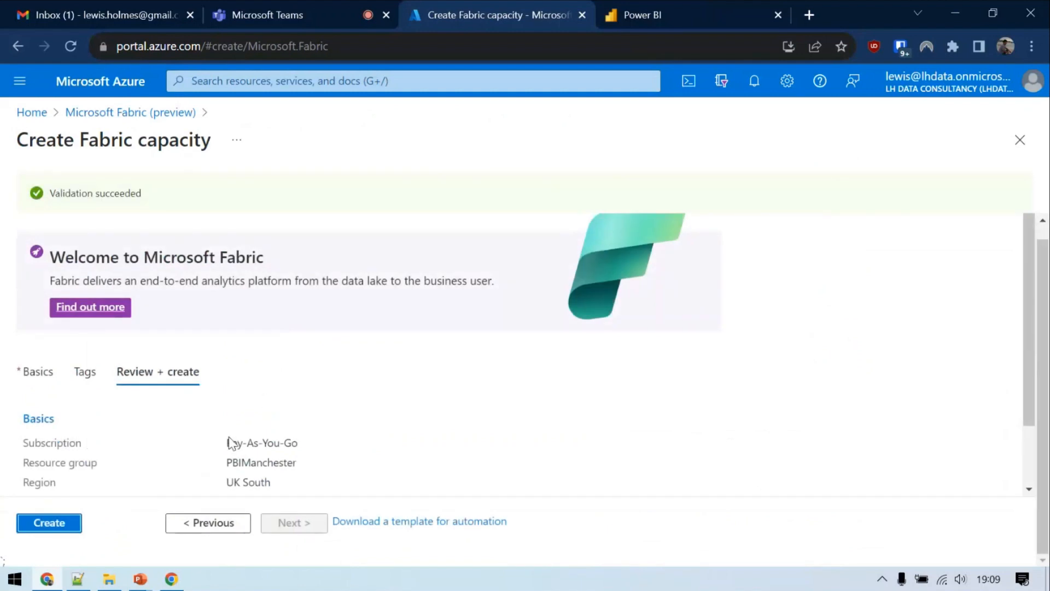
pyautogui.click(73, 530)
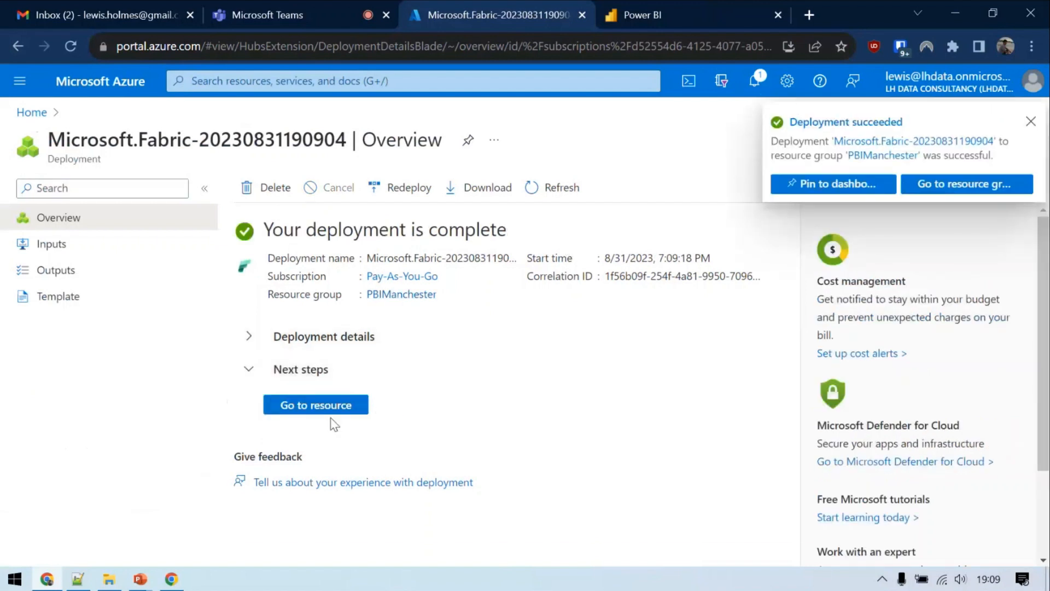
pyautogui.click(331, 411)
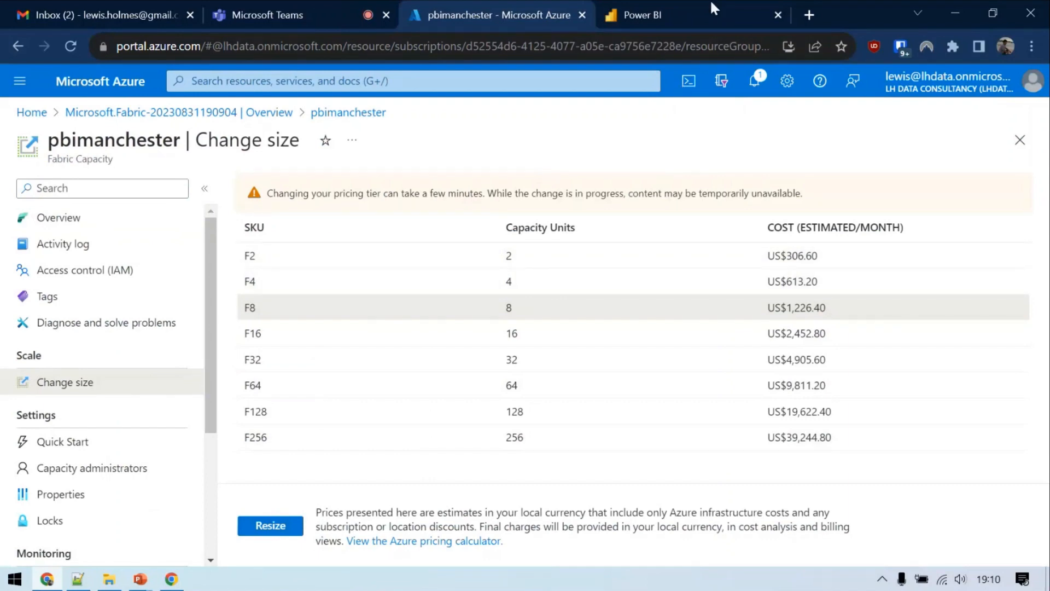
# - Switch to Power BI and start a new workspace named pbimandemo
pyautogui.click(693, 11)
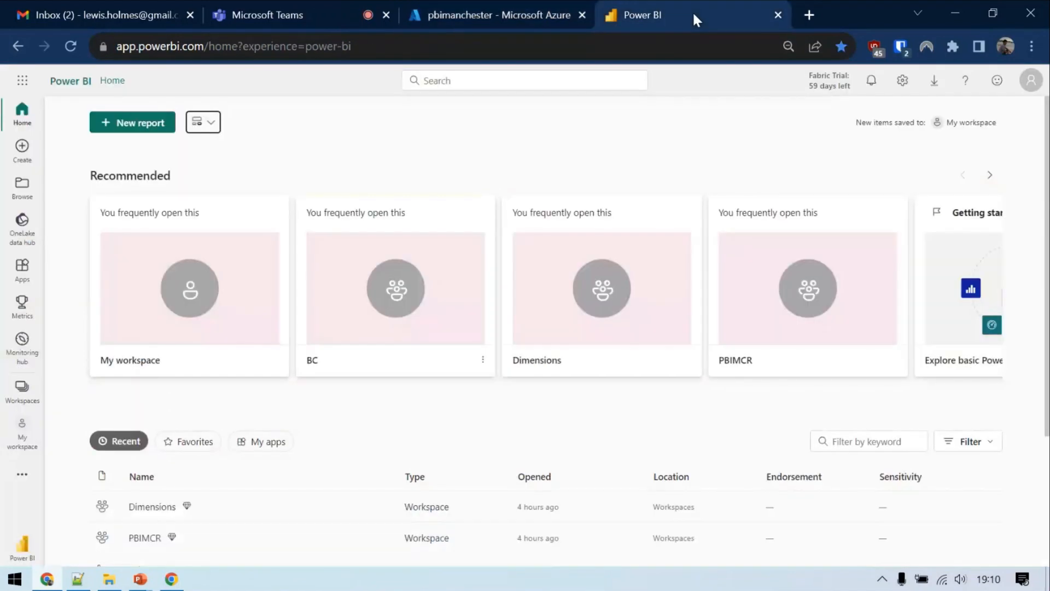
pyautogui.click(12, 390)
pyautogui.click(174, 546)
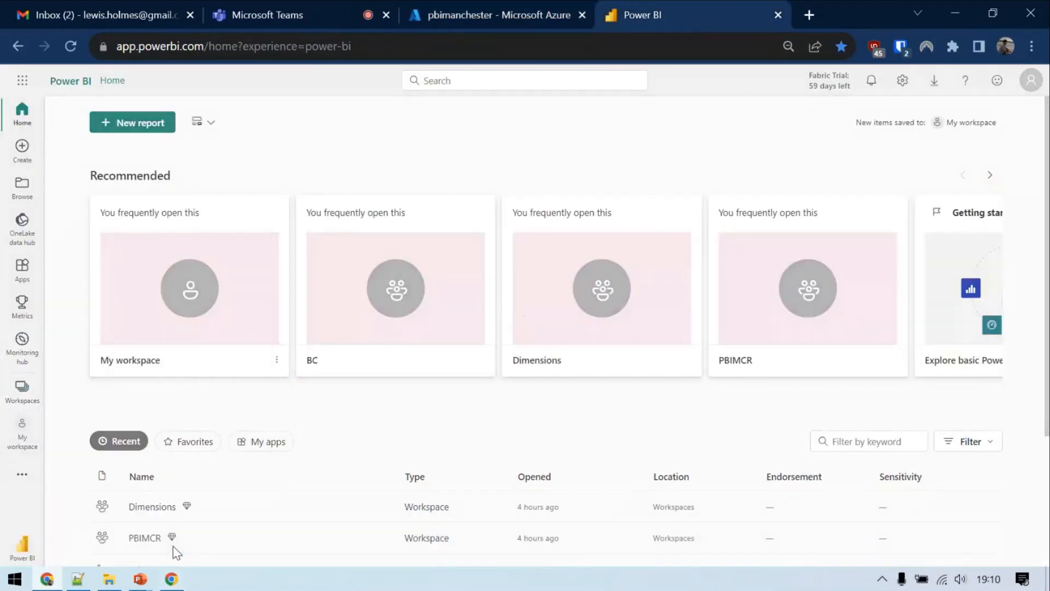
pyautogui.click(789, 153)
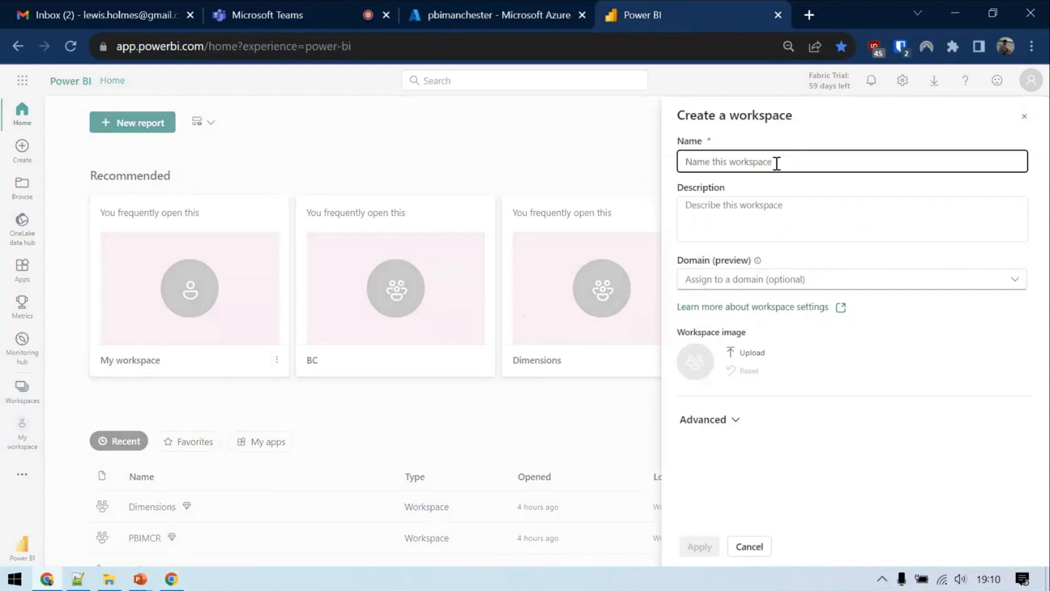
pyautogui.write('pbimandemo')
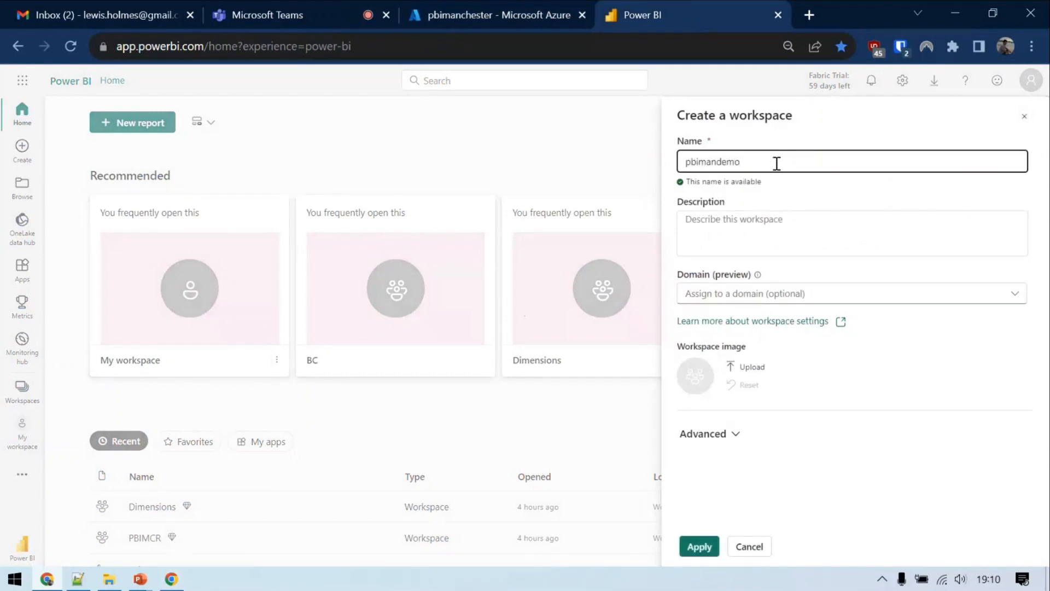
# - Set the workspace's license mode to Fabric capacity and assign the pbimanchester - UK South capacity
pyautogui.click(703, 434)
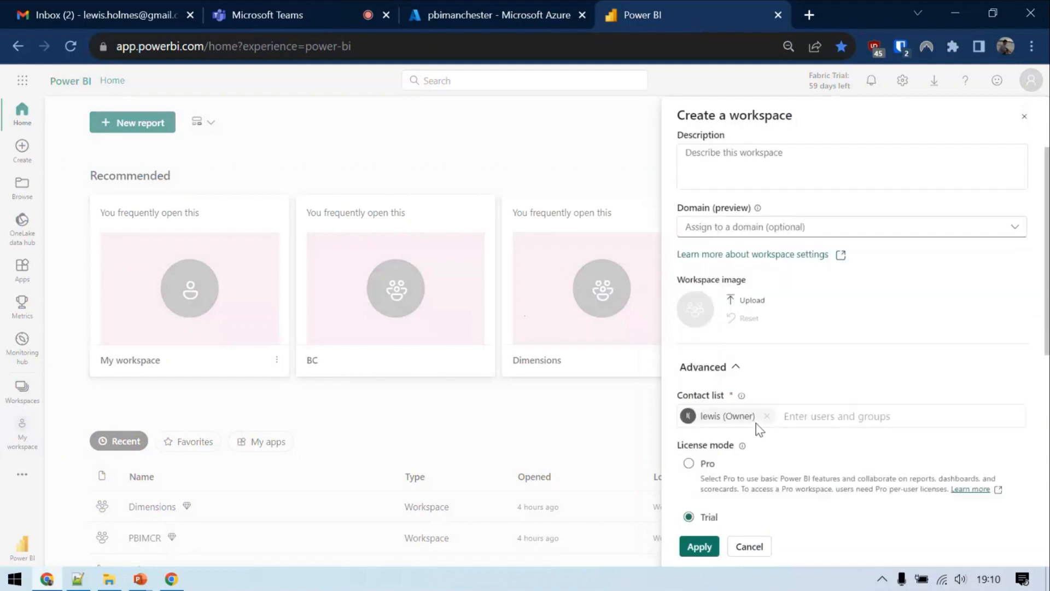
pyautogui.scroll(-6, 757, 422)
pyautogui.scroll(2, 757, 414)
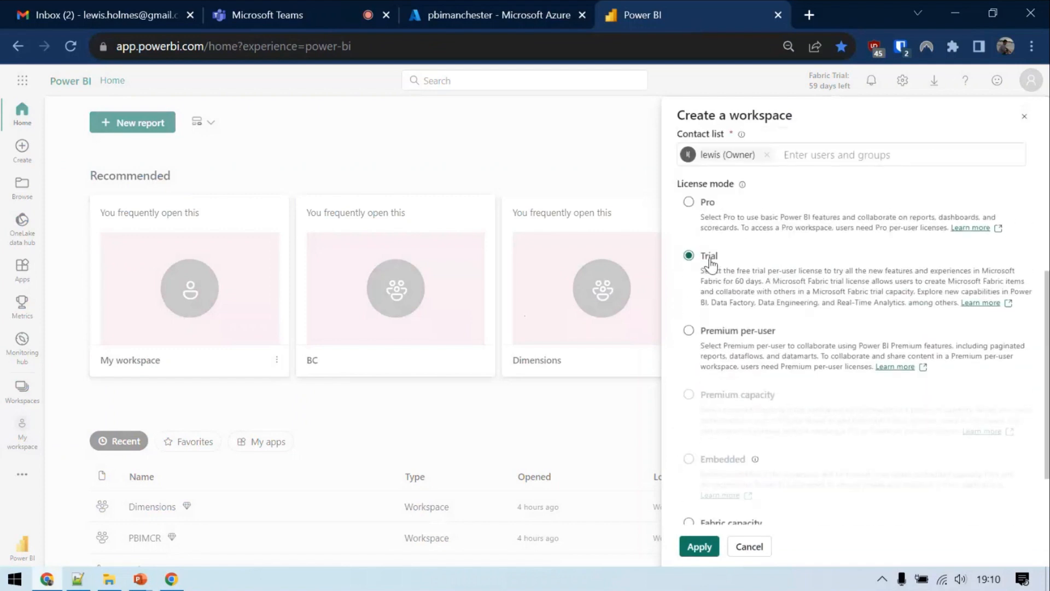
pyautogui.scroll(-5, 710, 264)
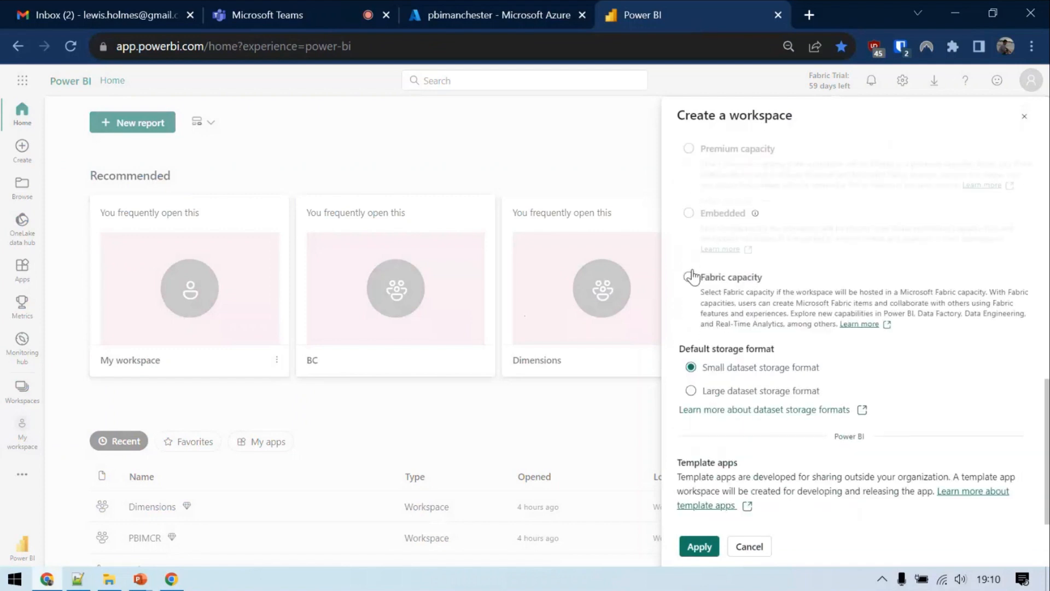
pyautogui.click(688, 277)
pyautogui.scroll(-2, 748, 331)
pyautogui.click(793, 380)
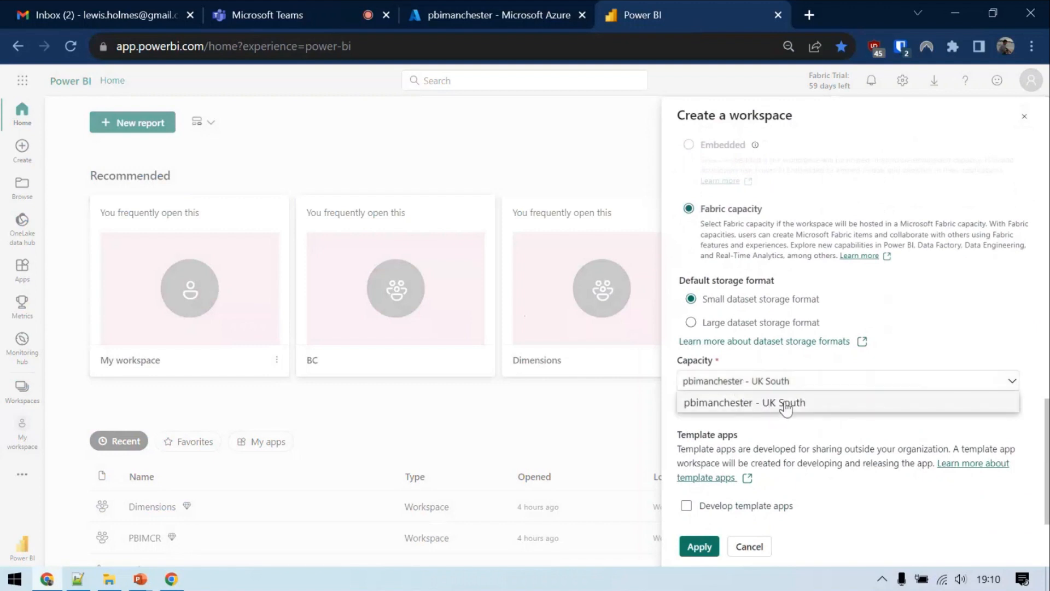
pyautogui.click(786, 402)
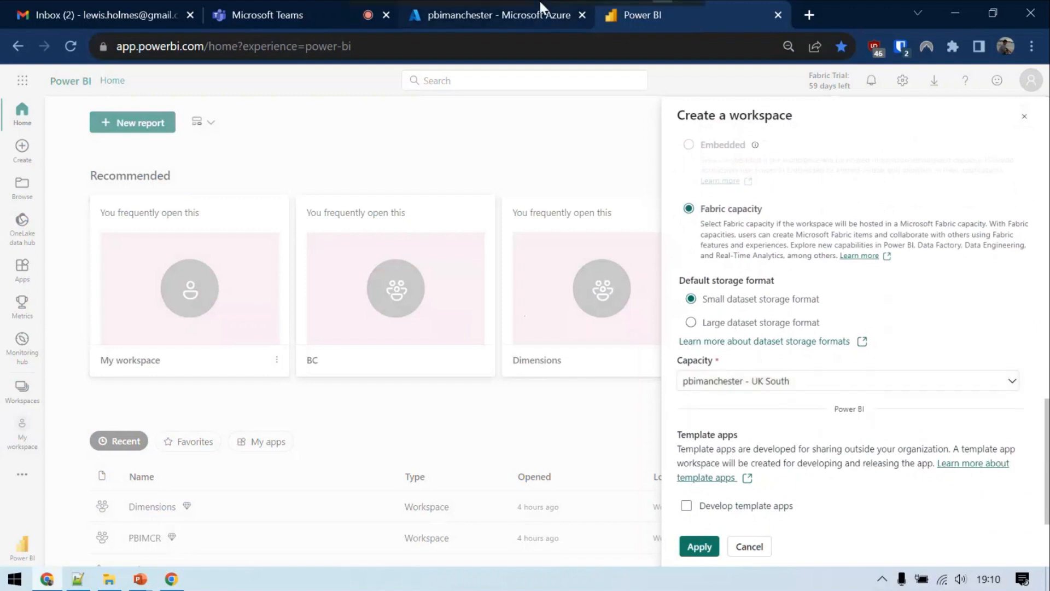
# - Examine the F2 size in the pbimanchester capacity's Azure size list and return to the Power BI workspace form
pyautogui.scroll(6, 829, 302)
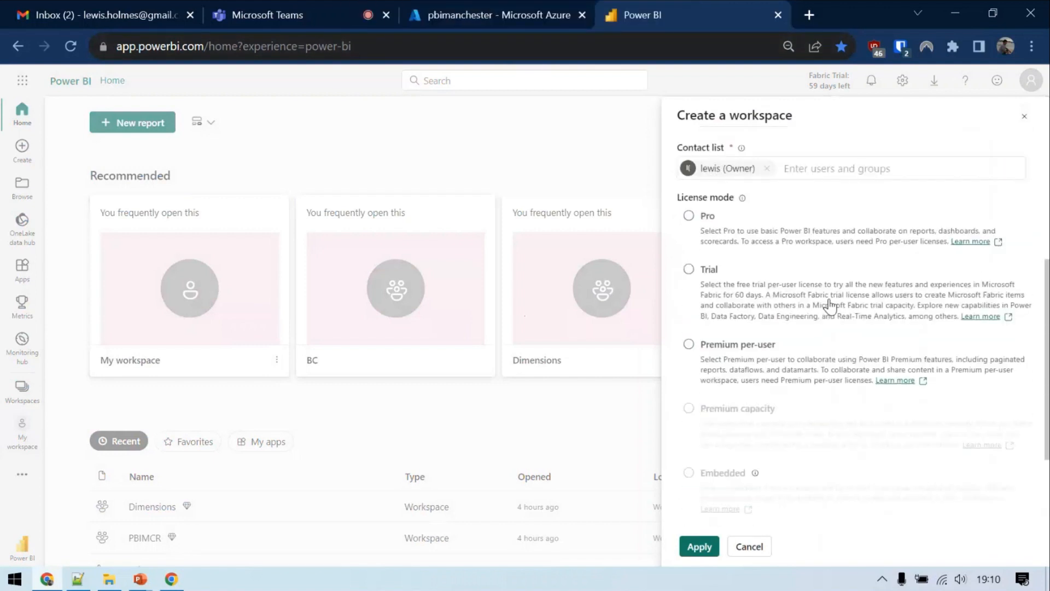
pyautogui.scroll(-3, 820, 304)
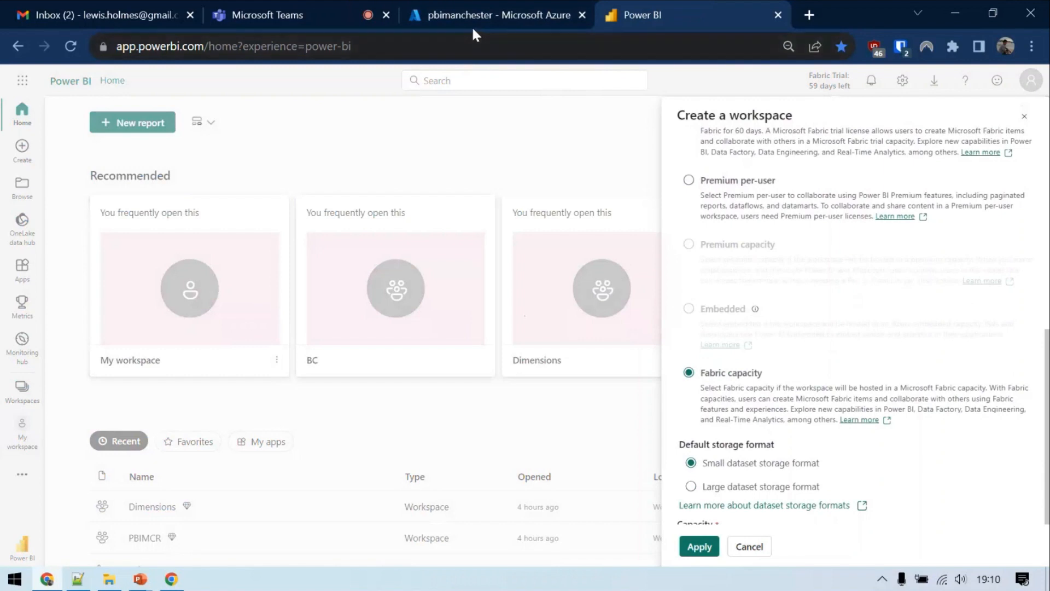
pyautogui.click(481, 16)
pyautogui.moveTo(241, 256); pyautogui.dragTo(263, 255)
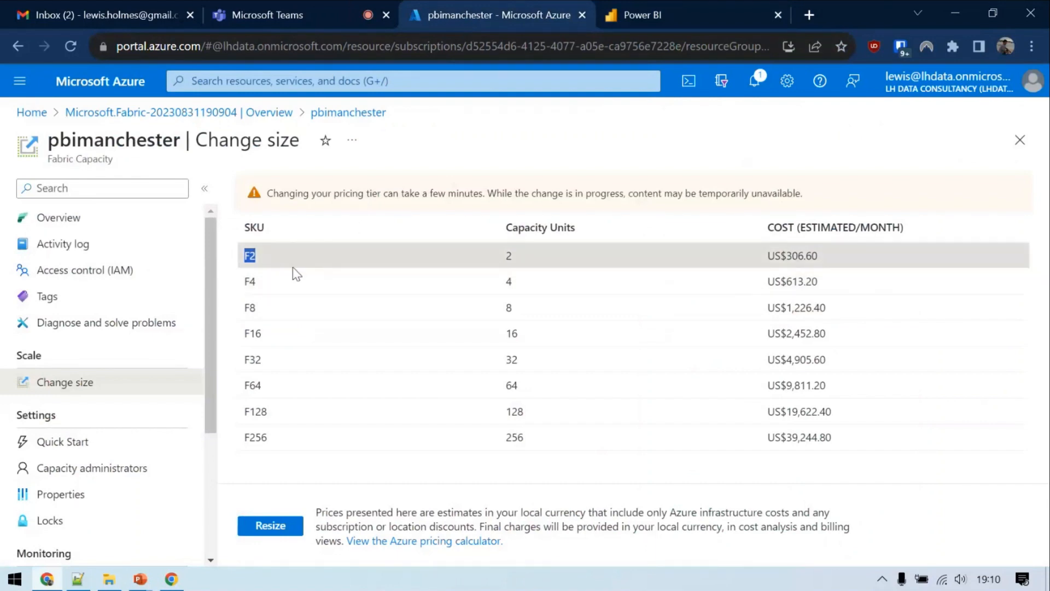
pyautogui.doubleClick(255, 254)
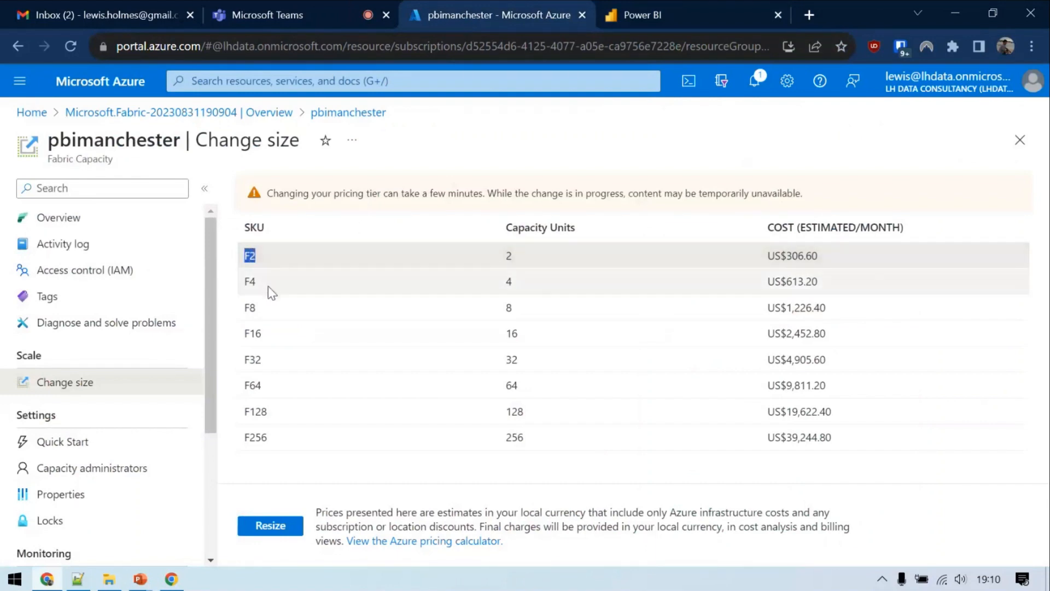
pyautogui.hotkey('alt', 'Tab')
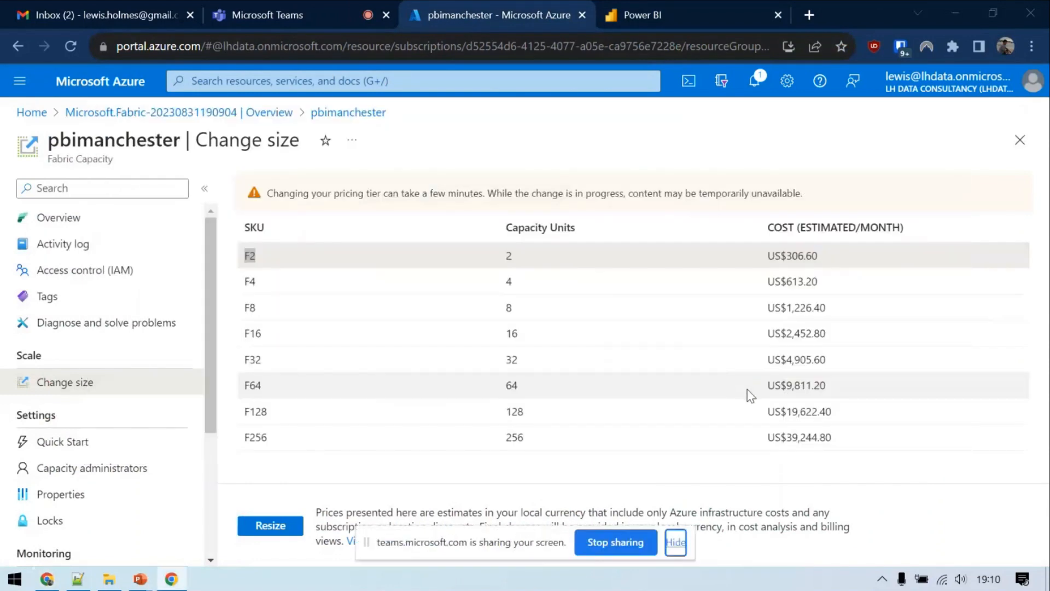
pyautogui.click(733, 10)
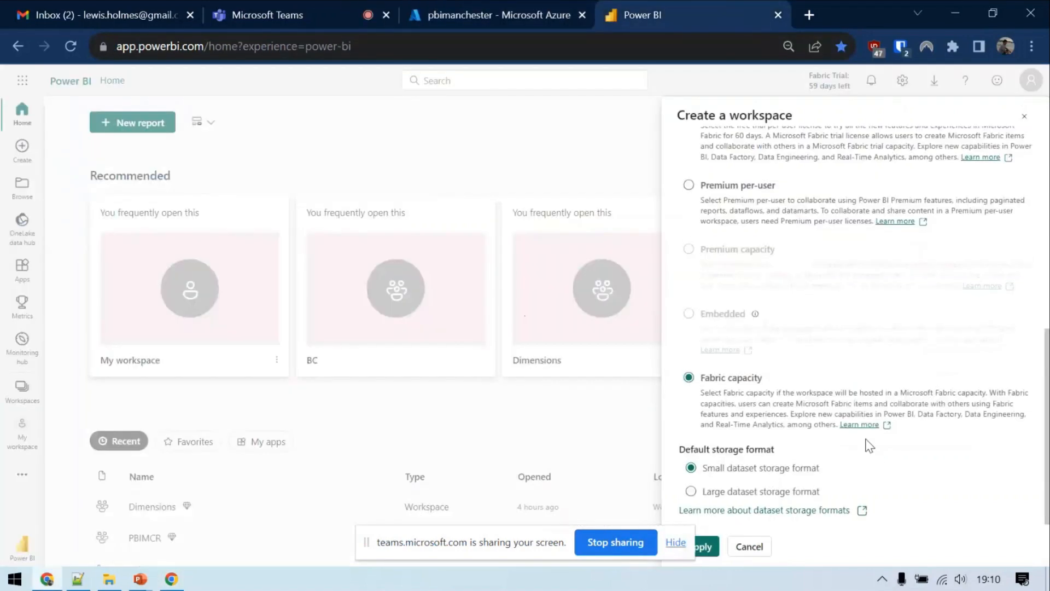
pyautogui.scroll(5, 711, 399)
pyautogui.click(702, 436)
pyautogui.scroll(-6, 714, 460)
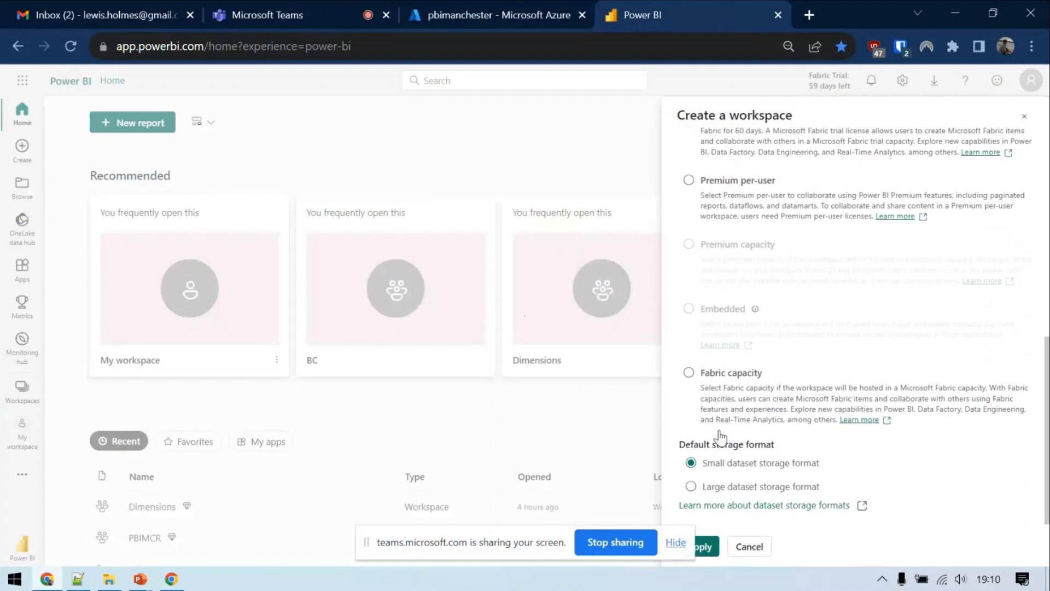
pyautogui.click(723, 378)
pyautogui.scroll(-2, 749, 411)
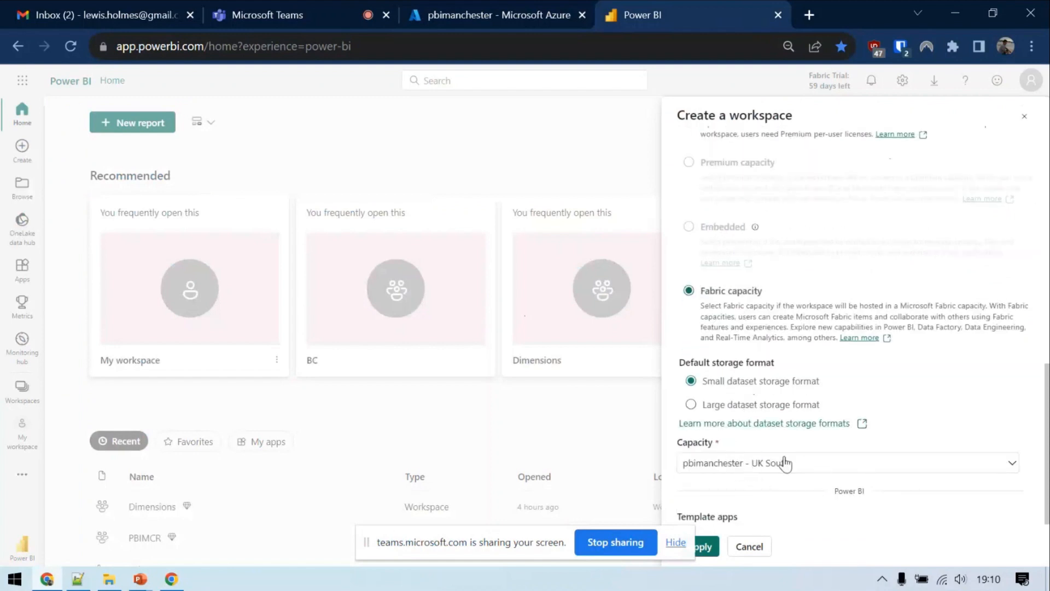
# - Change the new workspace's license mode to Trial and create the workspace
pyautogui.scroll(5, 786, 460)
pyautogui.click(714, 274)
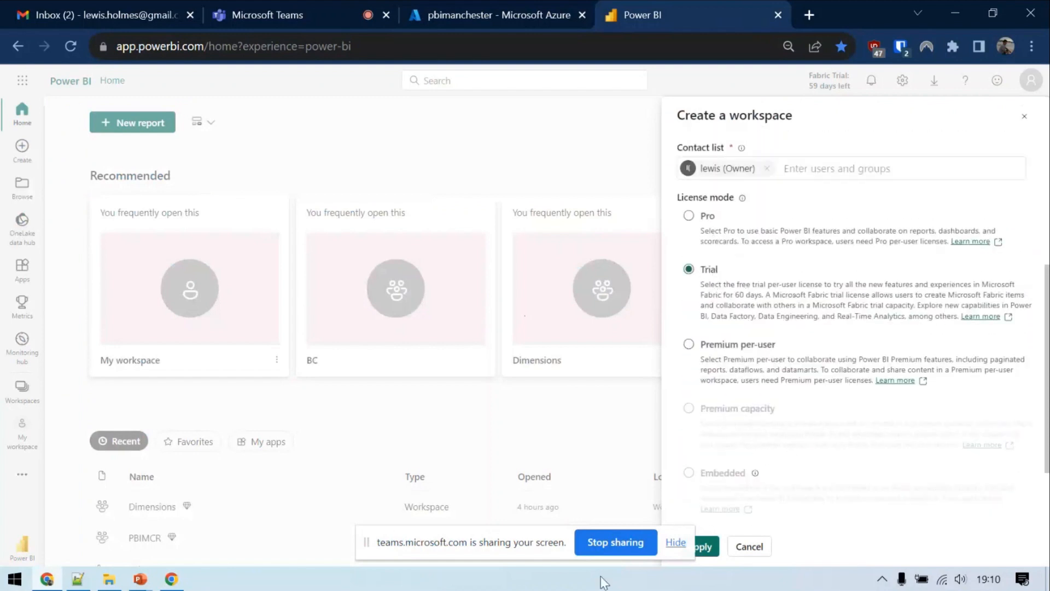
pyautogui.click(674, 542)
pyautogui.click(703, 546)
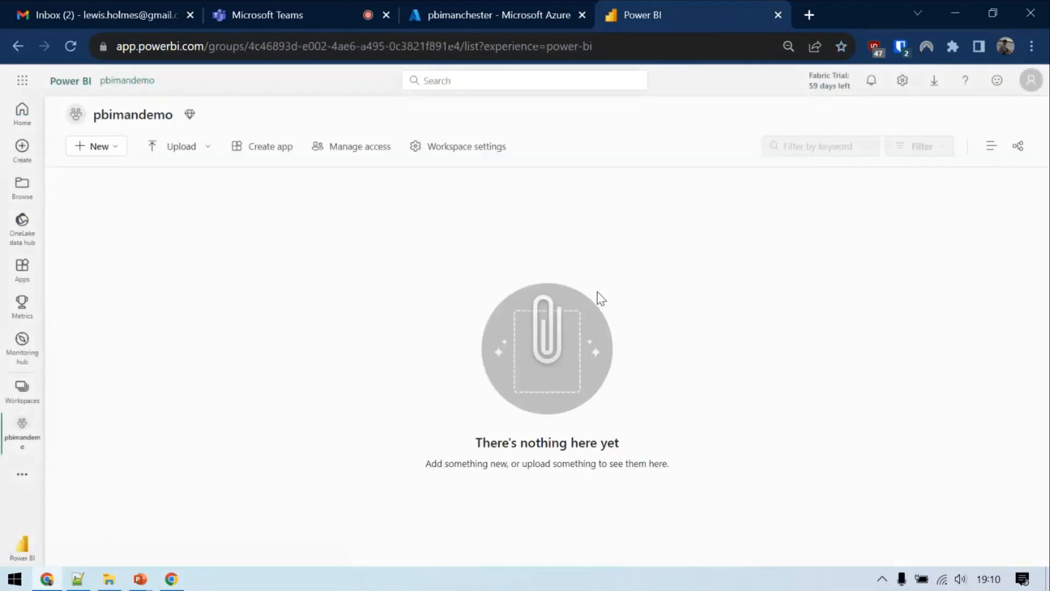
# - Open Products.csv and Sales July.csv from the Data Files folder of Manchester PBIUG August 2023 in Notepad++
pyautogui.click(109, 578)
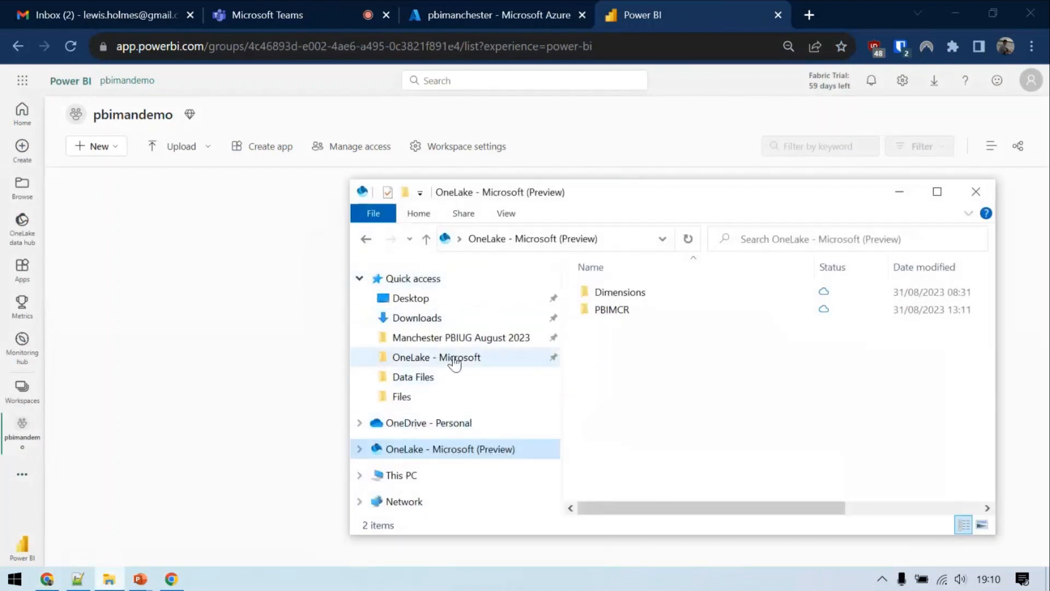
pyautogui.click(455, 361)
pyautogui.click(465, 337)
pyautogui.doubleClick(666, 294)
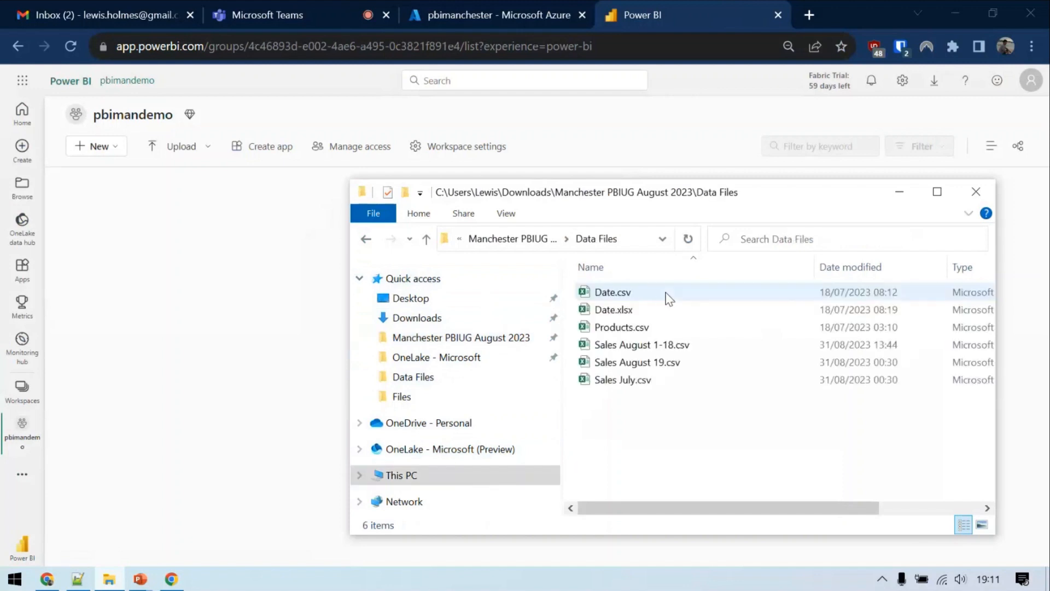
pyautogui.click(659, 327)
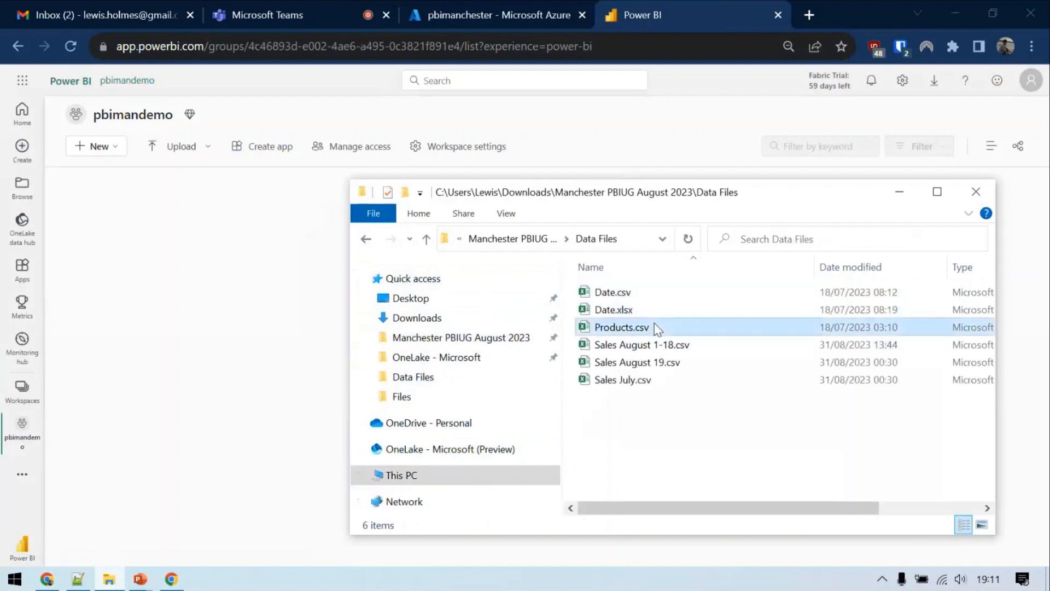
pyautogui.keyDown('ctrl'); pyautogui.click(637, 379); pyautogui.keyUp('ctrl')
pyautogui.rightClick(637, 380)
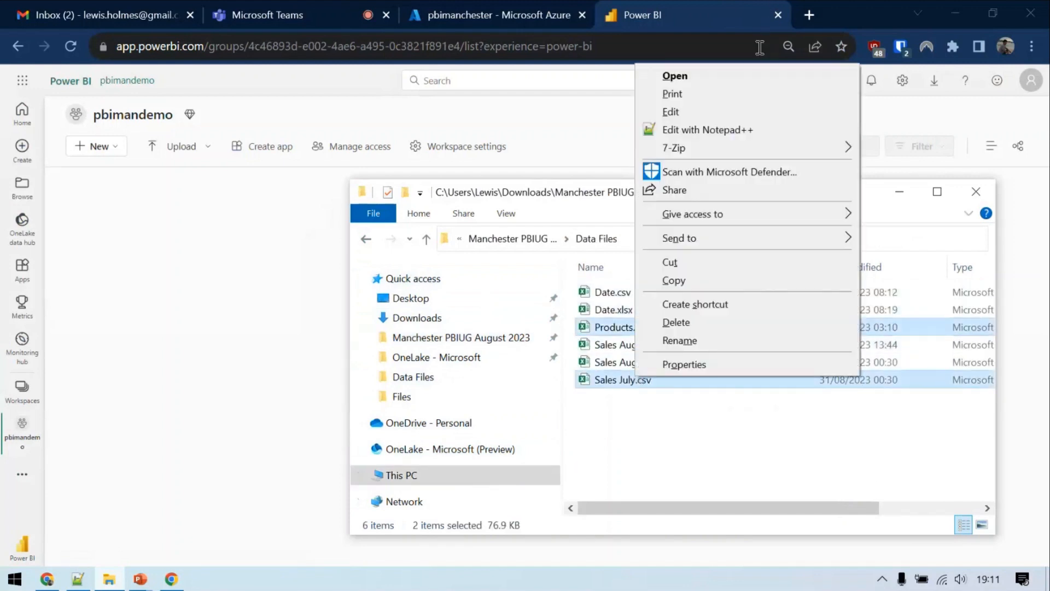
pyautogui.click(728, 130)
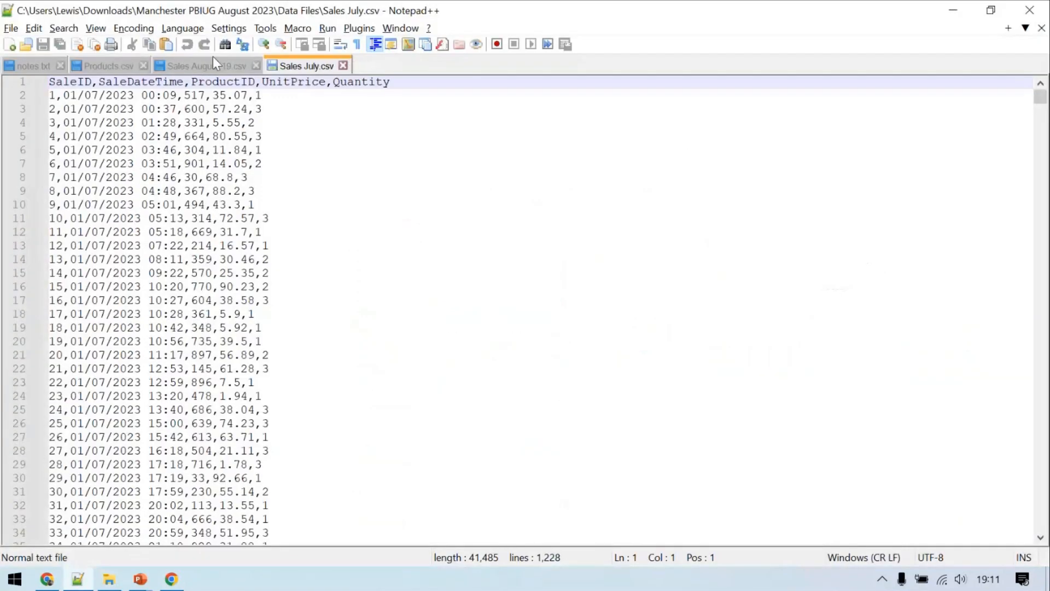
# - Look over Sales August 19.csv and examine the column headers and product rows of Products.csv
pyautogui.click(213, 63)
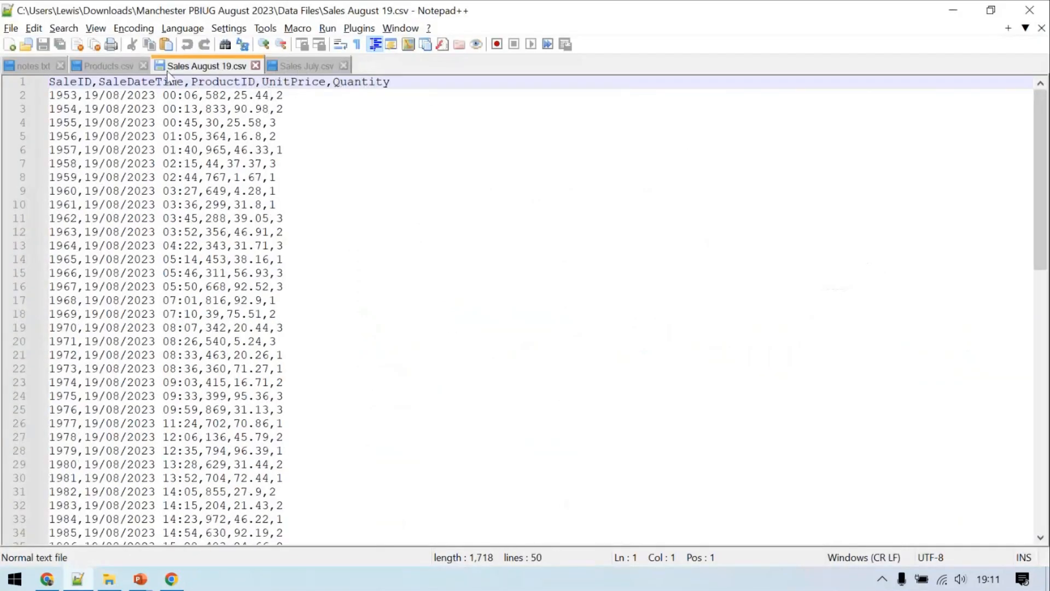
pyautogui.click(131, 66)
pyautogui.click(72, 81)
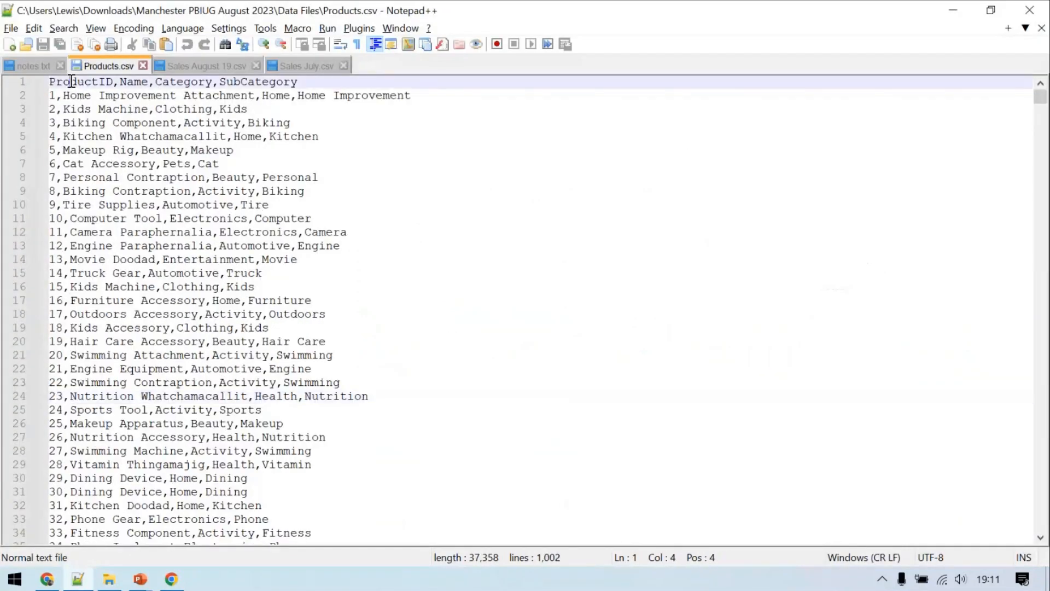
pyautogui.doubleClick(71, 81)
pyautogui.doubleClick(135, 82)
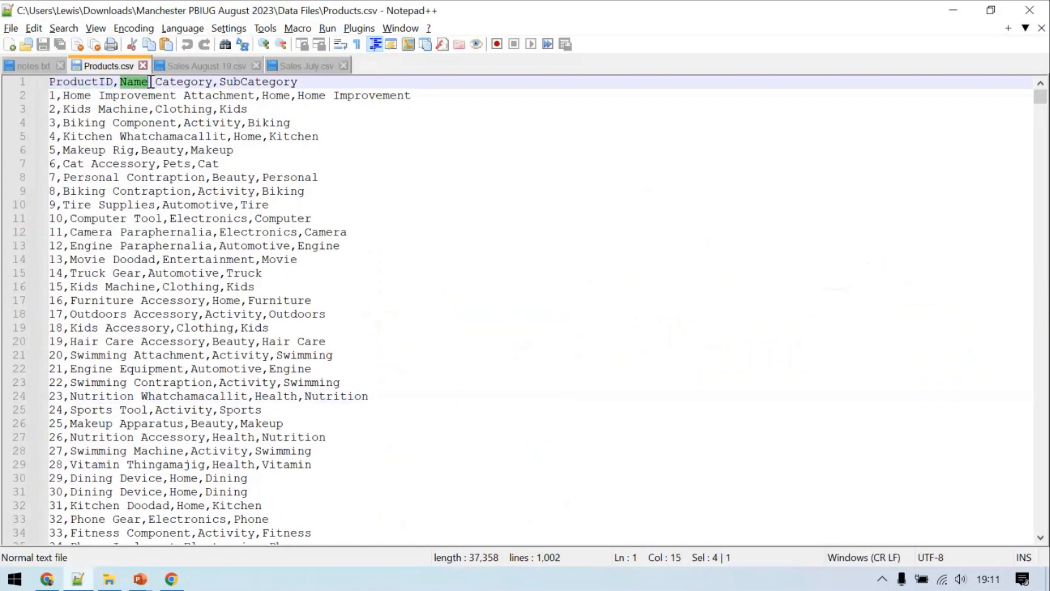
pyautogui.doubleClick(184, 81)
pyautogui.doubleClick(276, 82)
pyautogui.tripleClick(403, 96)
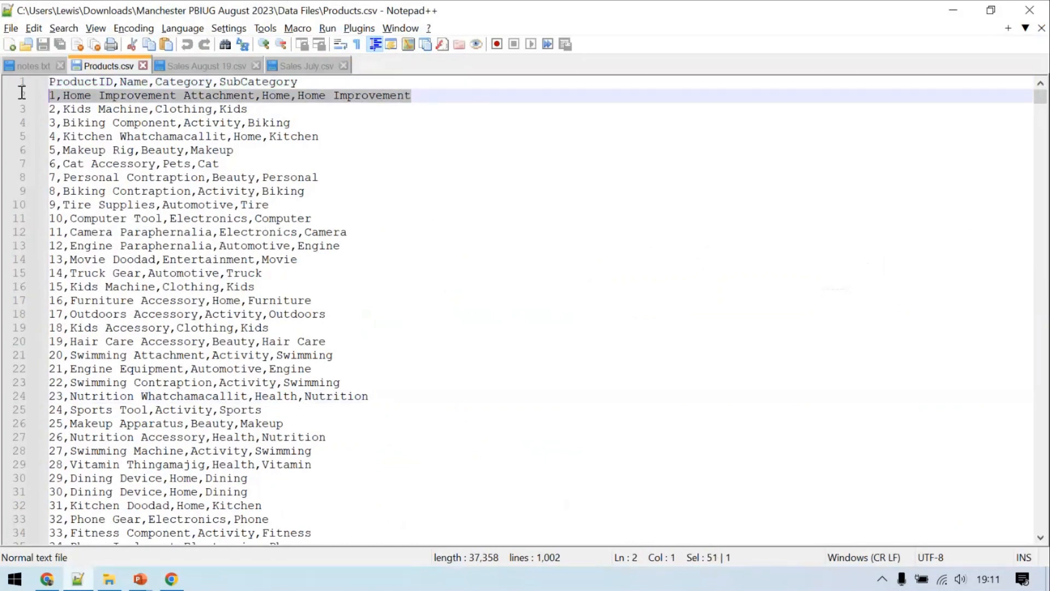
pyautogui.moveTo(403, 97); pyautogui.dragTo(50, 81)
pyautogui.moveTo(134, 109); pyautogui.dragTo(263, 123)
pyautogui.moveTo(112, 273); pyautogui.dragTo(113, 355)
pyautogui.rightClick(112, 387)
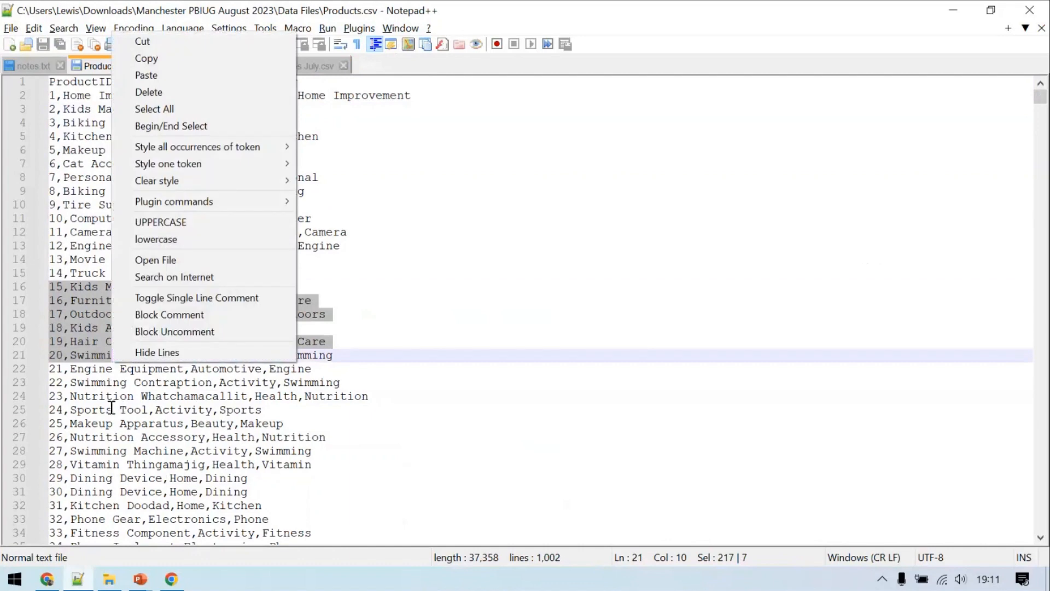
pyautogui.moveTo(113, 410); pyautogui.dragTo(107, 410)
# - Examine the header row of Sales July.csv and the date, product ID and quantity values of its first sale
pyautogui.click(277, 65)
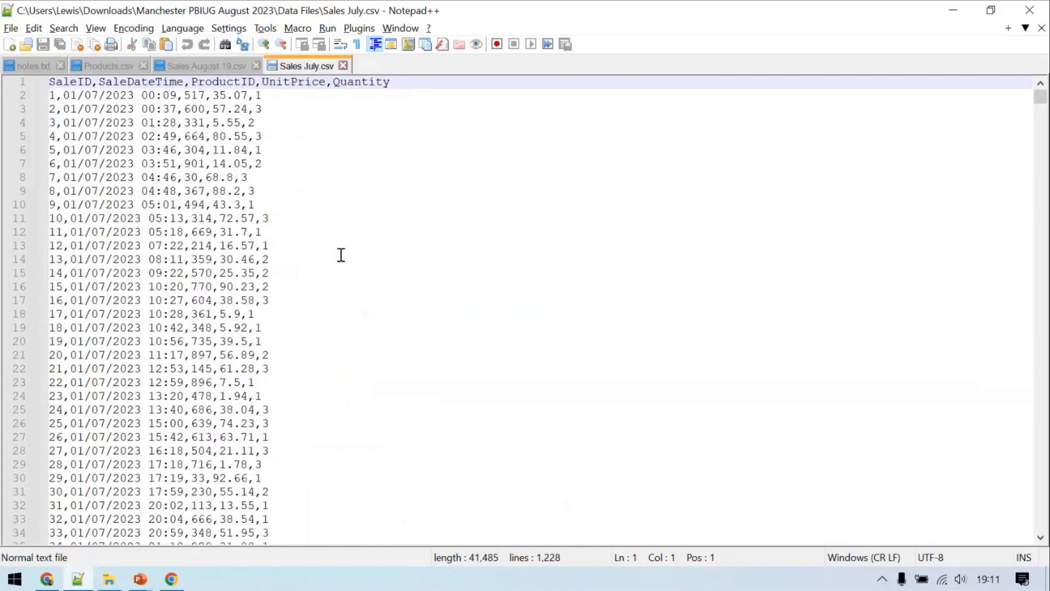
pyautogui.moveTo(412, 84); pyautogui.dragTo(3, 50)
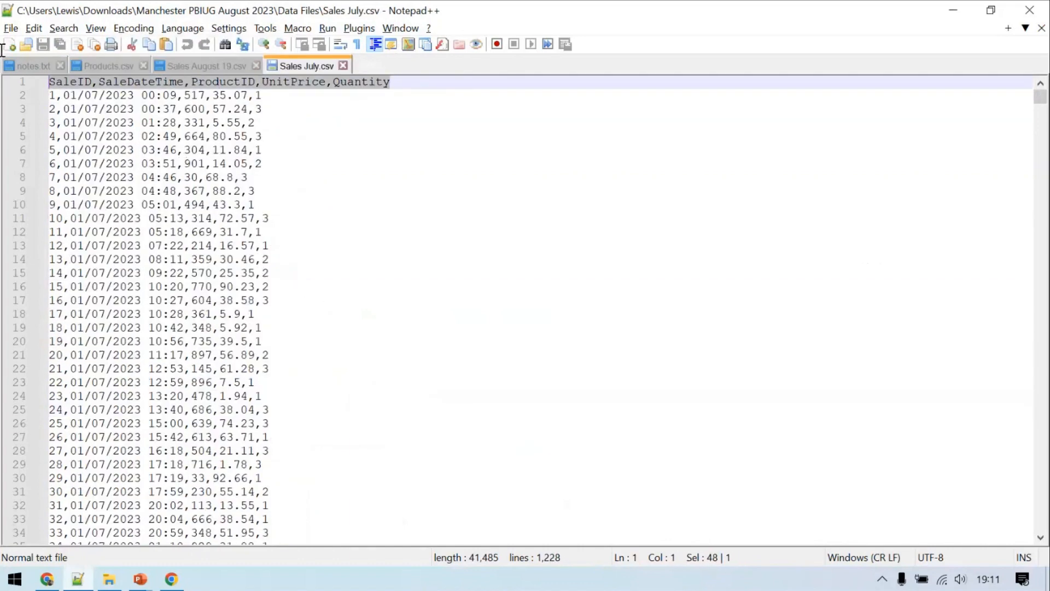
pyautogui.click(166, 117)
pyautogui.doubleClick(66, 85)
pyautogui.moveTo(66, 82)
pyautogui.mouseDown()
pyautogui.moveTo(176, 95)
pyautogui.moveTo(67, 94)
pyautogui.mouseUp()
pyautogui.hotkey('ctrl', 'z')
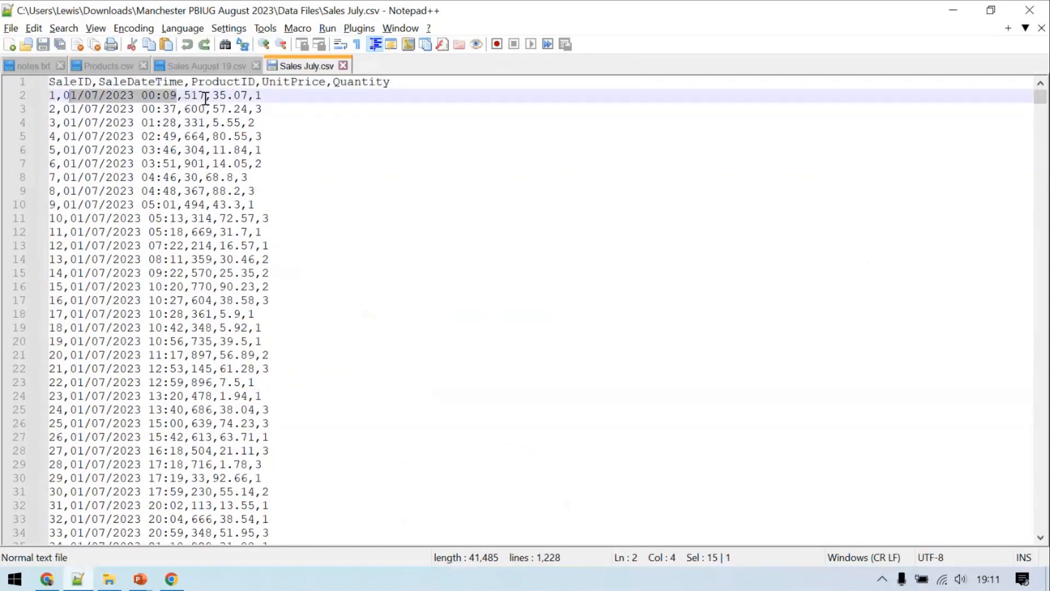
pyautogui.doubleClick(198, 96)
pyautogui.moveTo(268, 96); pyautogui.dragTo(259, 95)
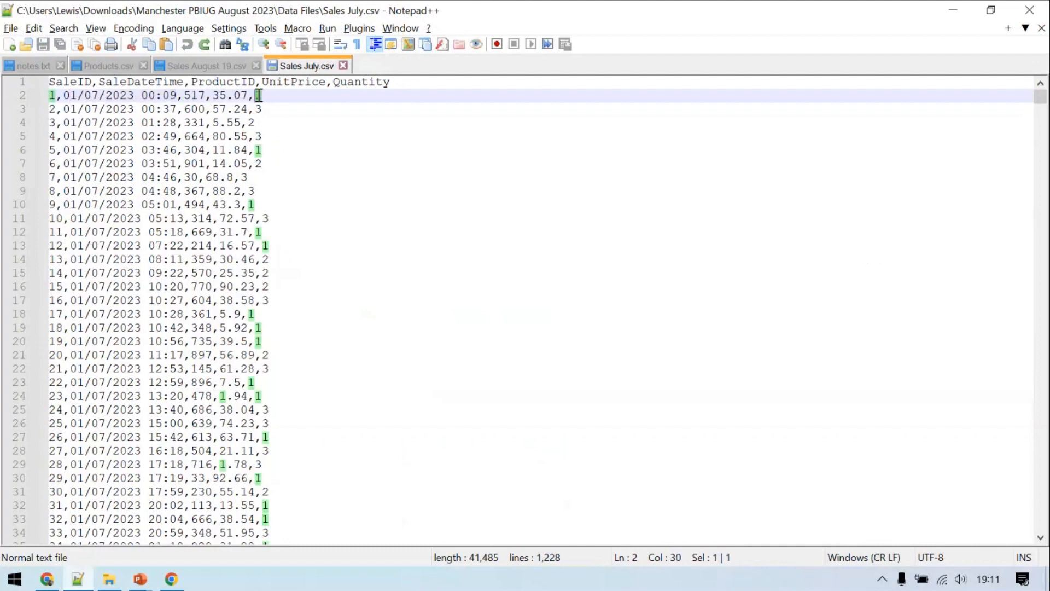
pyautogui.doubleClick(194, 95)
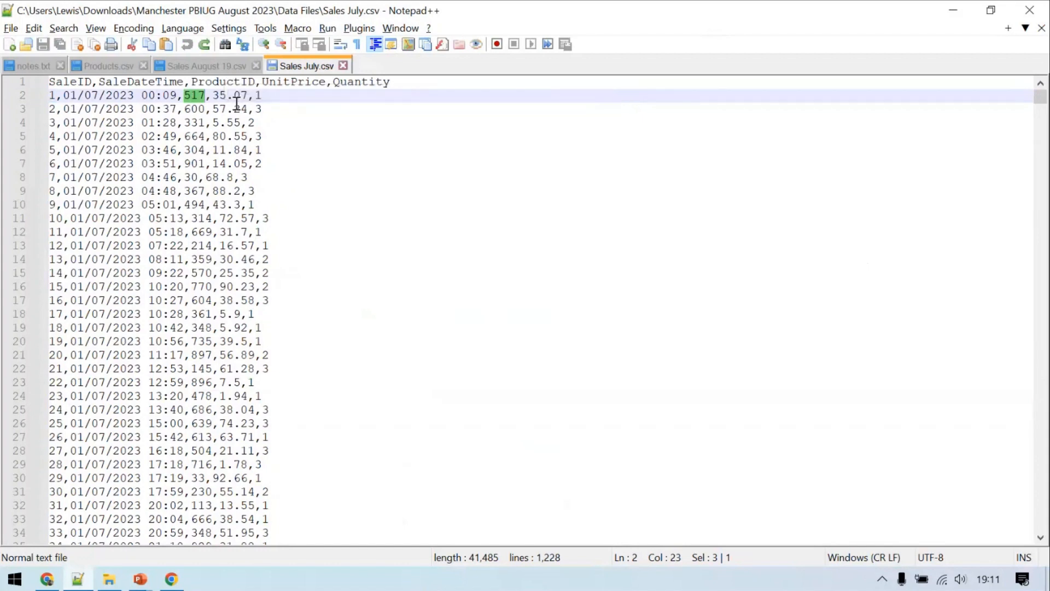
# - Switch back to Power BI and browse all item types that can be created in the pbimandemo workspace
pyautogui.hotkey('alt', 'Tab')
pyautogui.hotkey('alt', 'Tab')
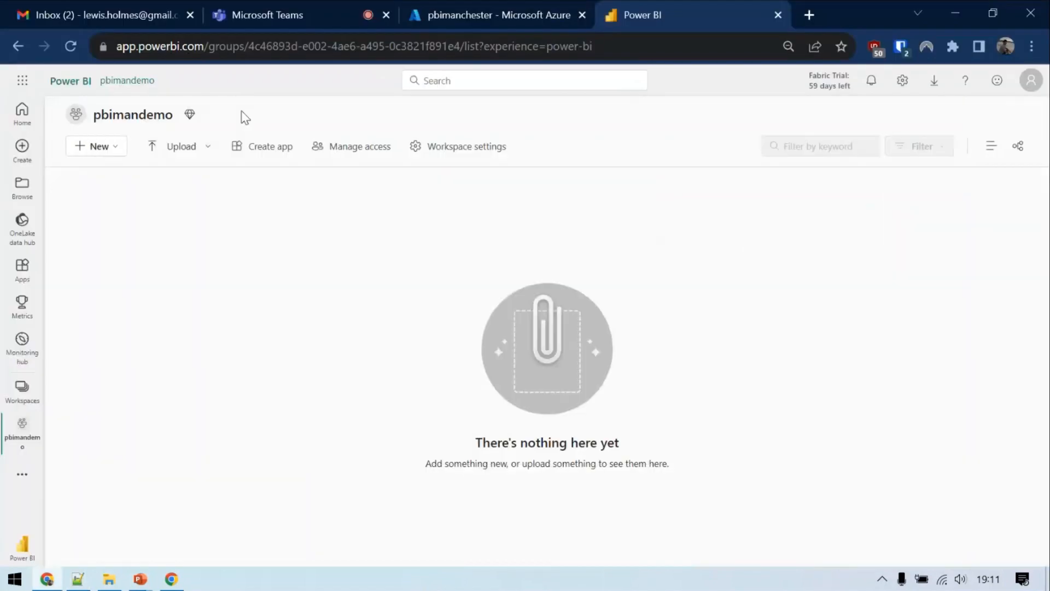
pyautogui.click(99, 146)
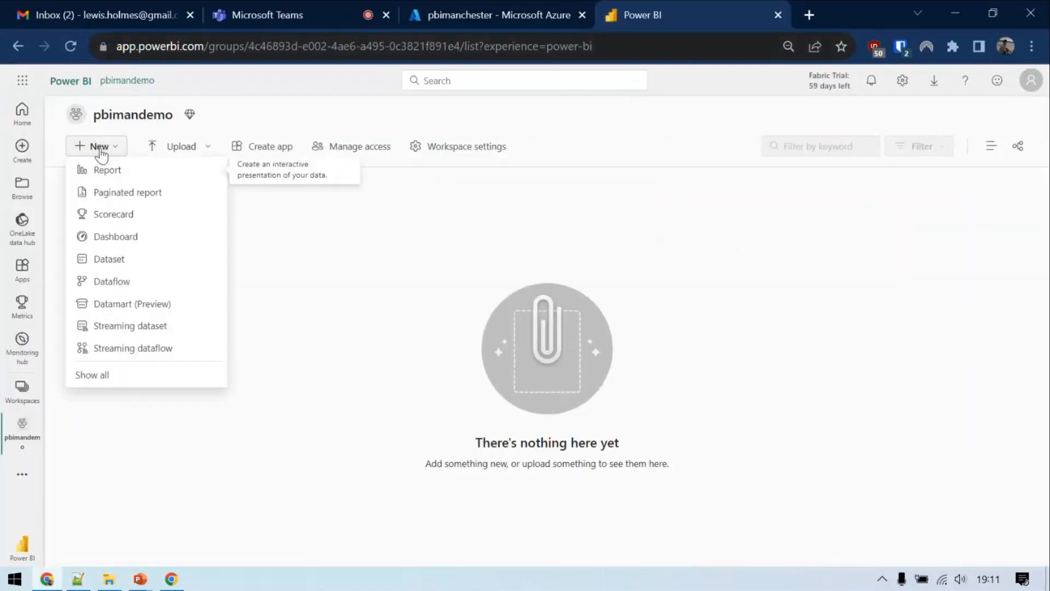
pyautogui.click(103, 376)
pyautogui.scroll(-3, 629, 317)
pyautogui.scroll(-6, 628, 320)
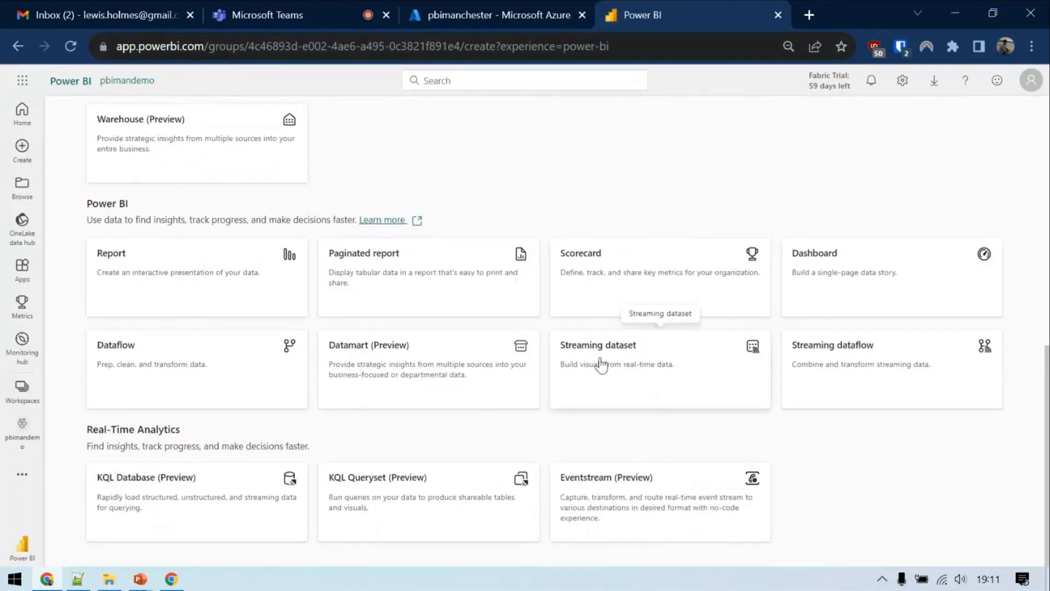
pyautogui.scroll(9, 602, 350)
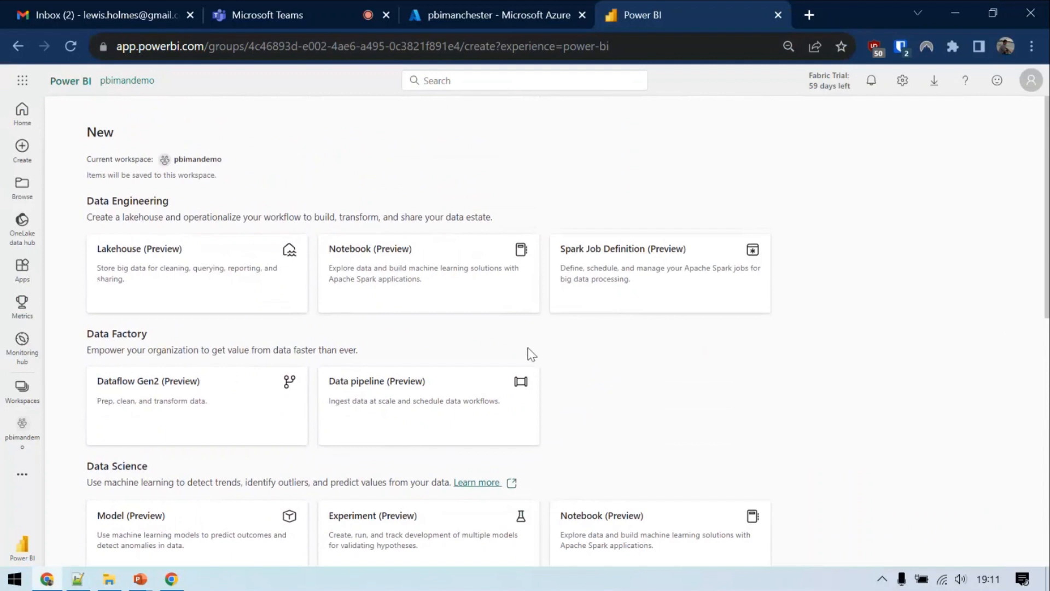
# - Create a new lakehouse named Lakehouse
pyautogui.click(185, 254)
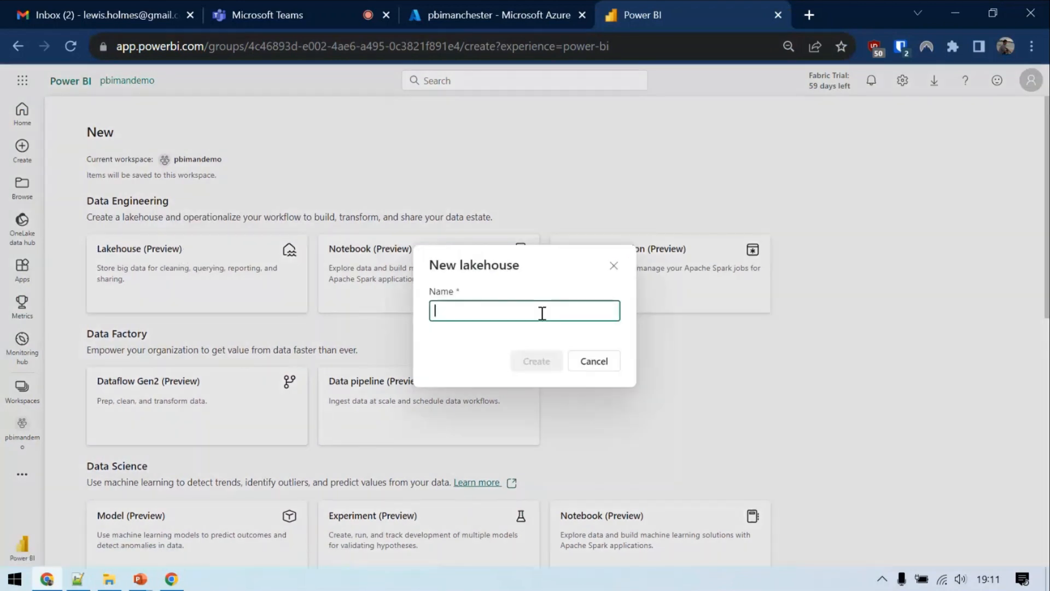
pyautogui.write('Lakehouse')
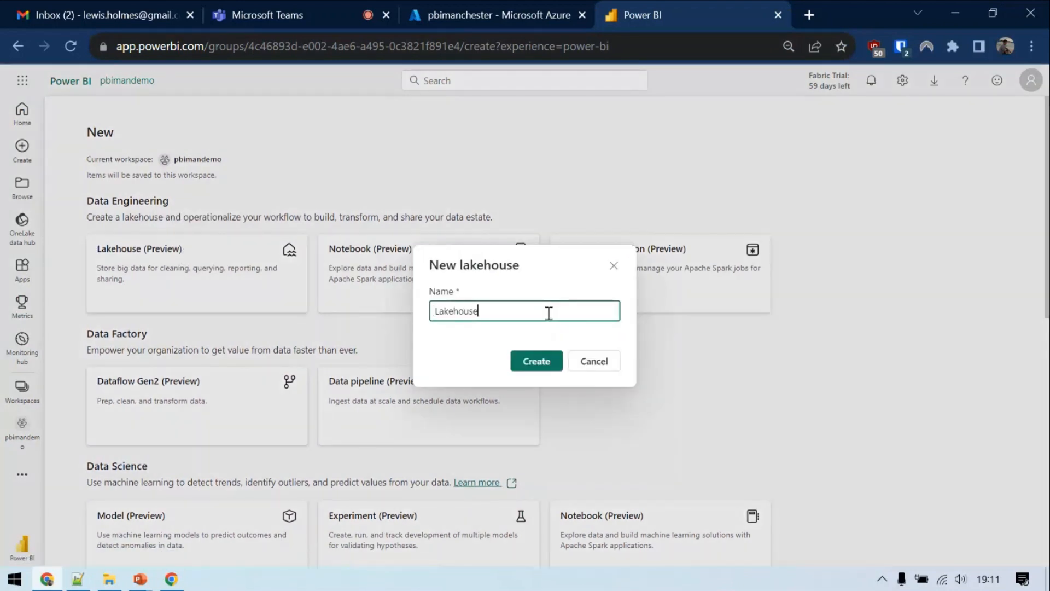
pyautogui.press('Return')
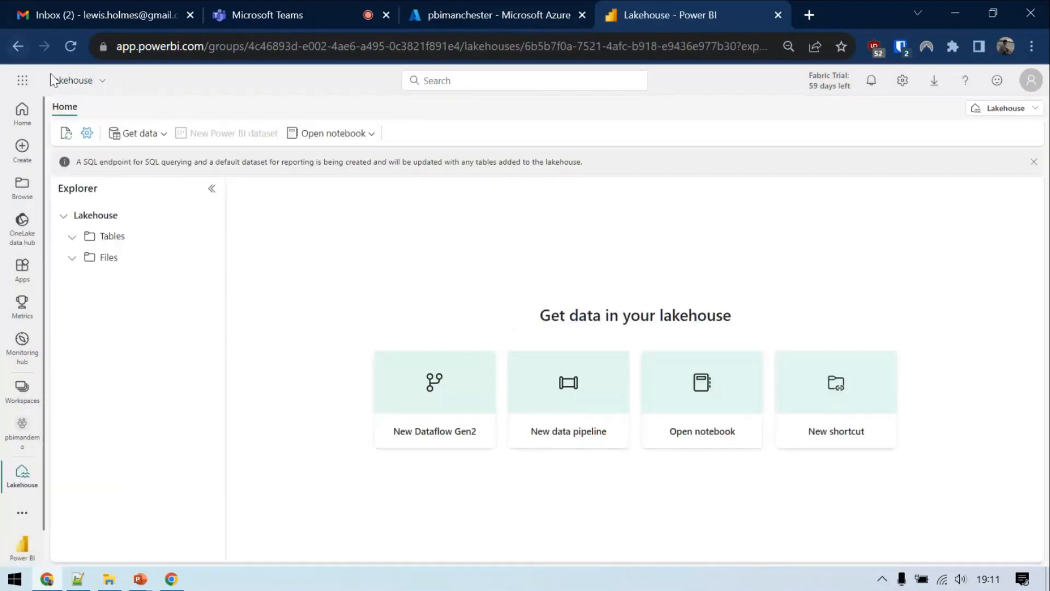
# - Return to the pbimandemo workspace, refresh its item list and show the lineage view
pyautogui.click(22, 436)
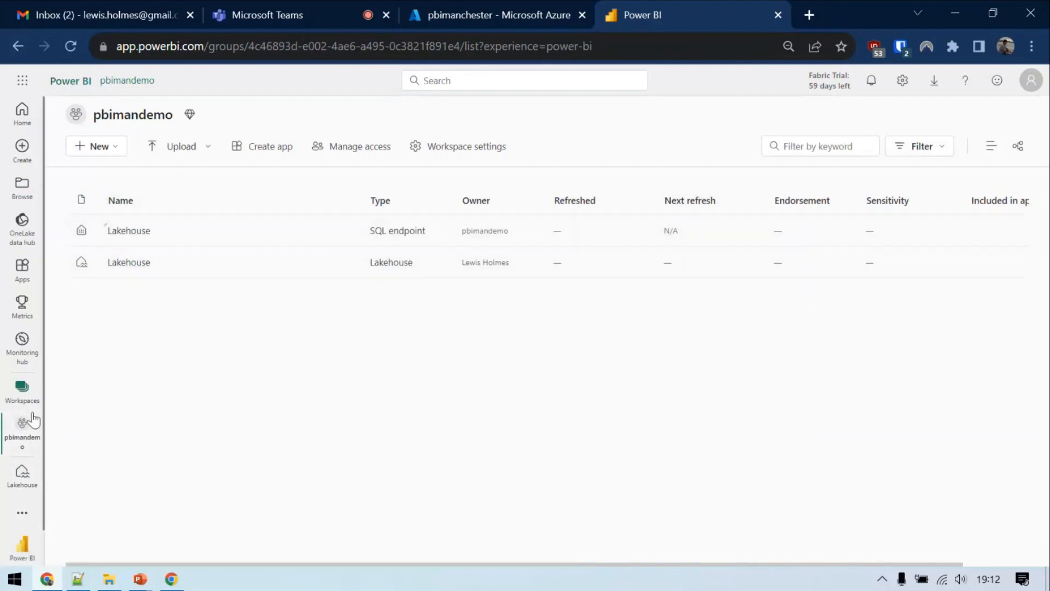
pyautogui.click(71, 45)
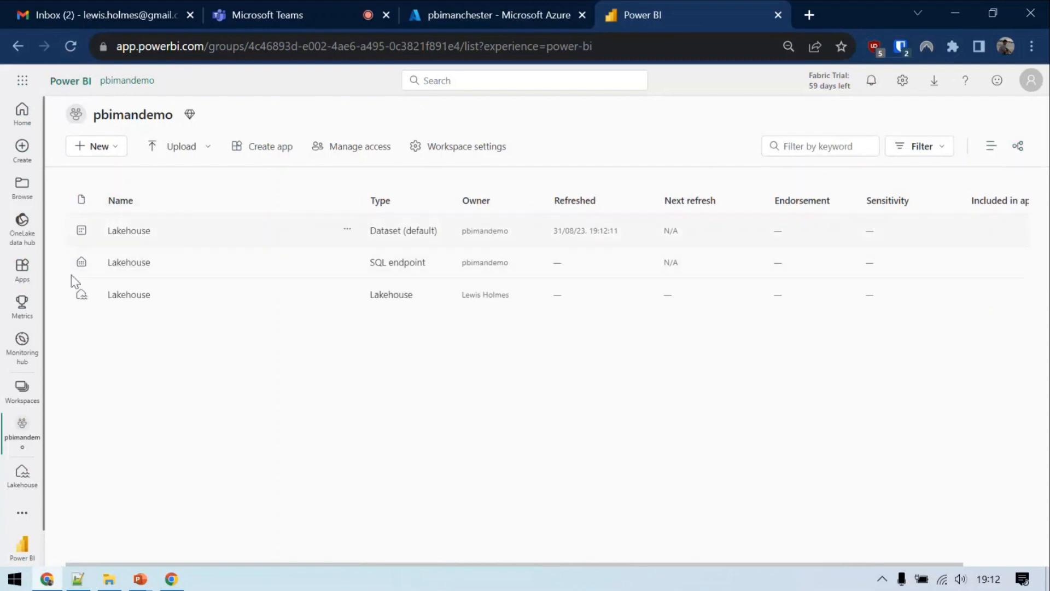
pyautogui.click(1017, 148)
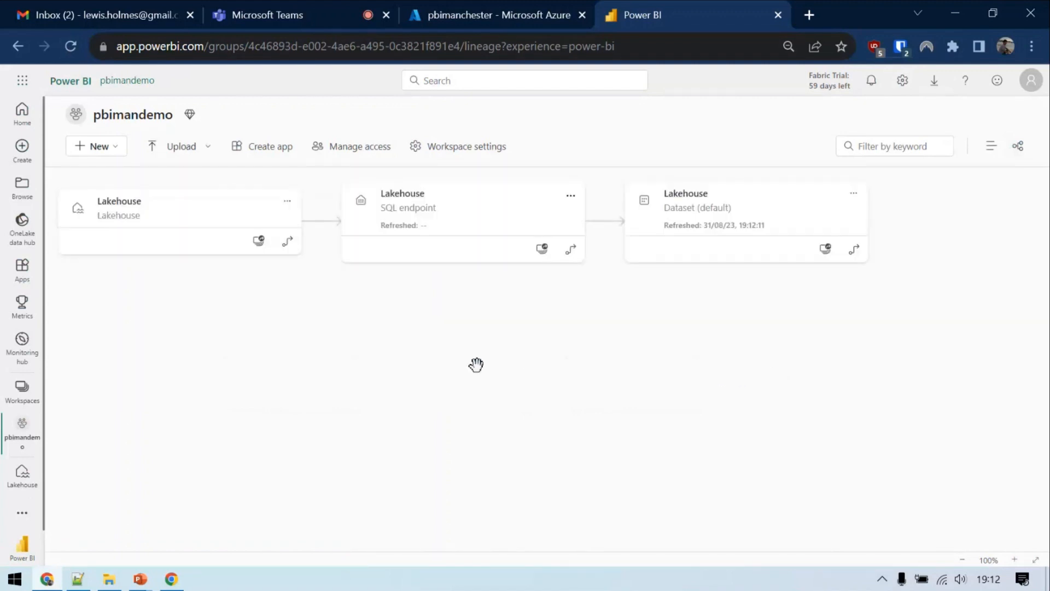
# - Inspect the details of the default dataset and the SQL endpoint in the pbimandemo lineage view
pyautogui.moveTo(453, 349); pyautogui.dragTo(484, 399)
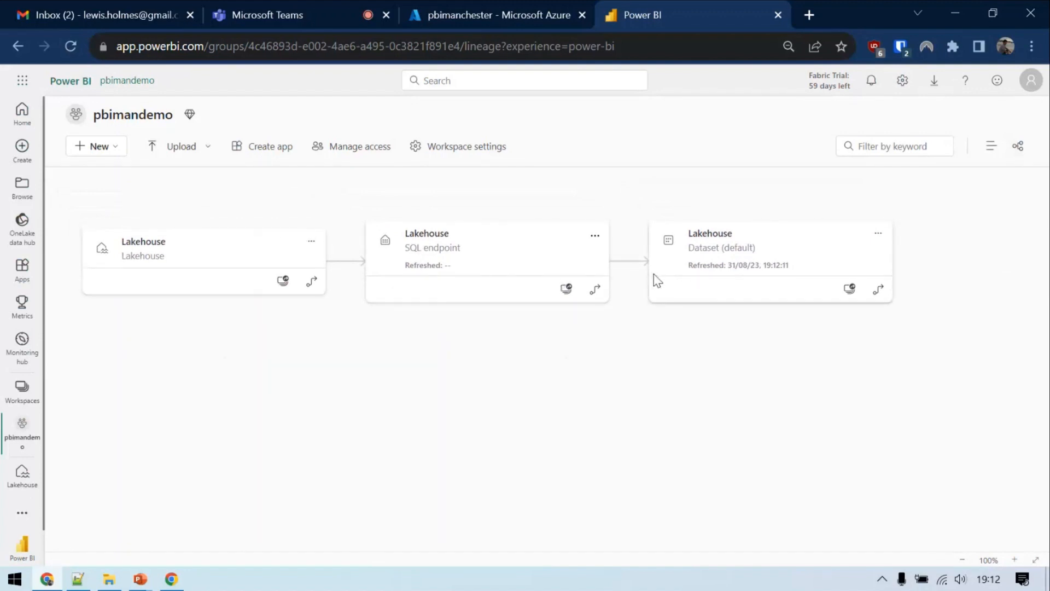
pyautogui.click(754, 230)
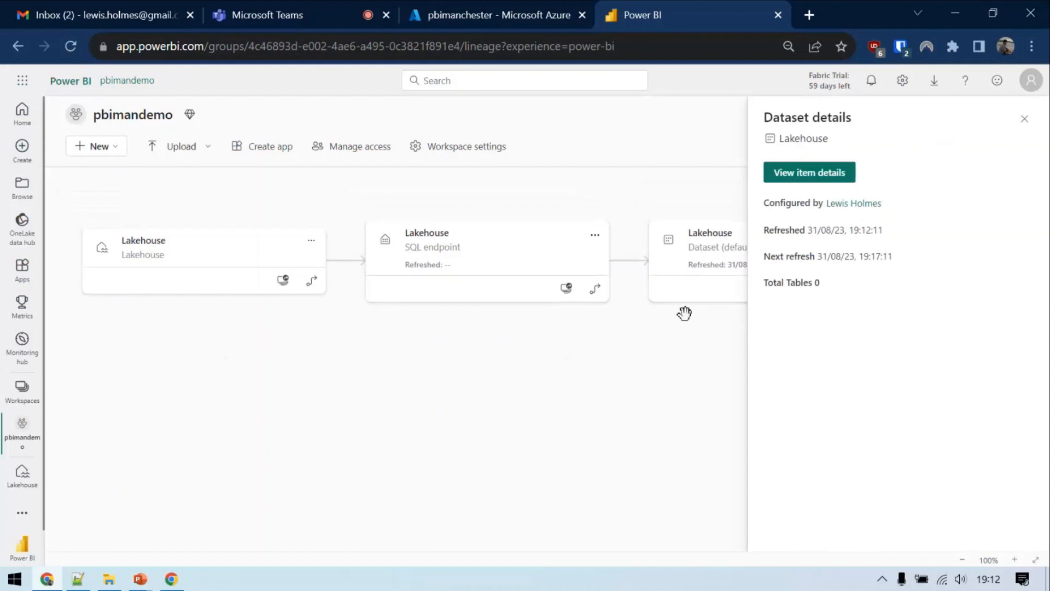
pyautogui.click(1025, 121)
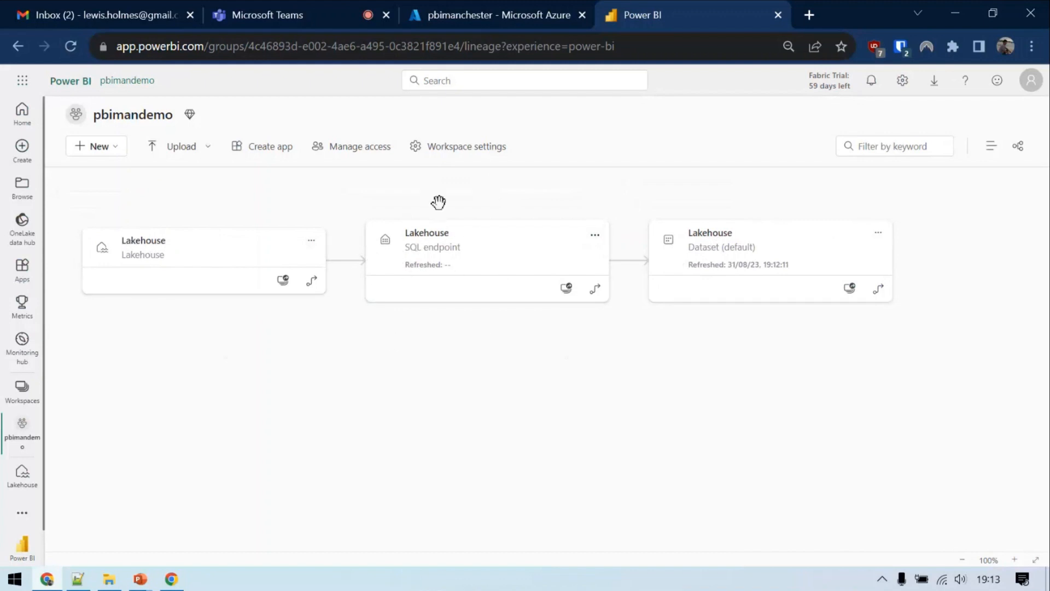
pyautogui.click(437, 256)
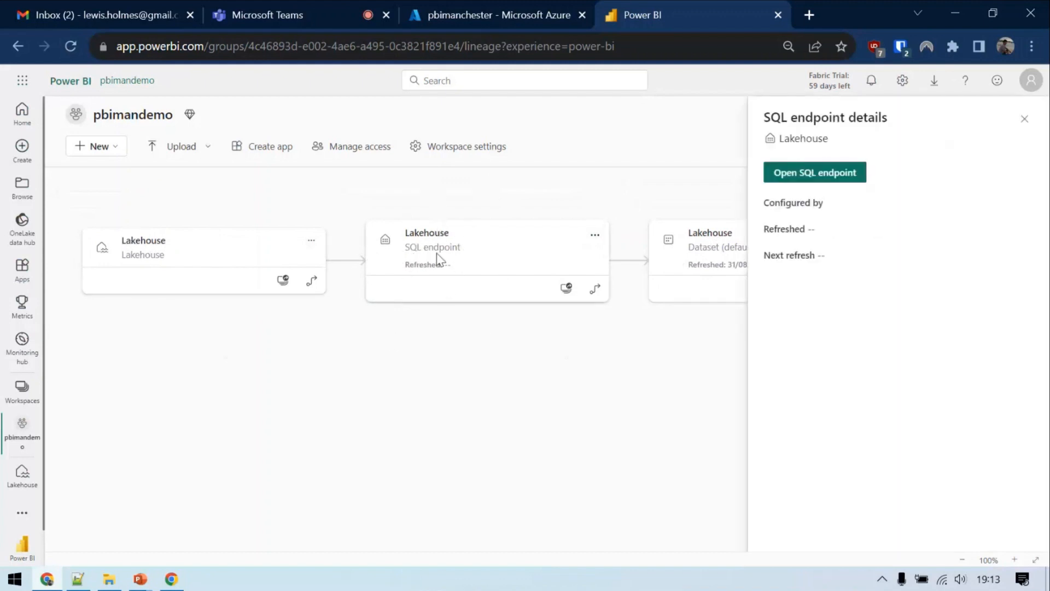
pyautogui.click(1025, 120)
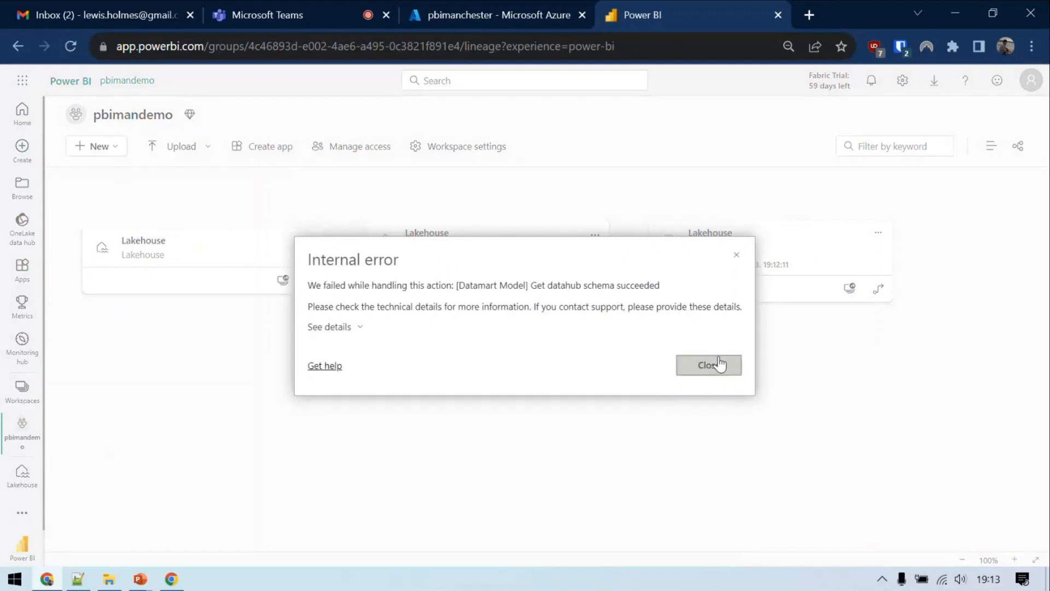
pyautogui.click(718, 364)
# - Open the Lakehouse item from the pbimandemo workspace's lineage view
pyautogui.click(22, 395)
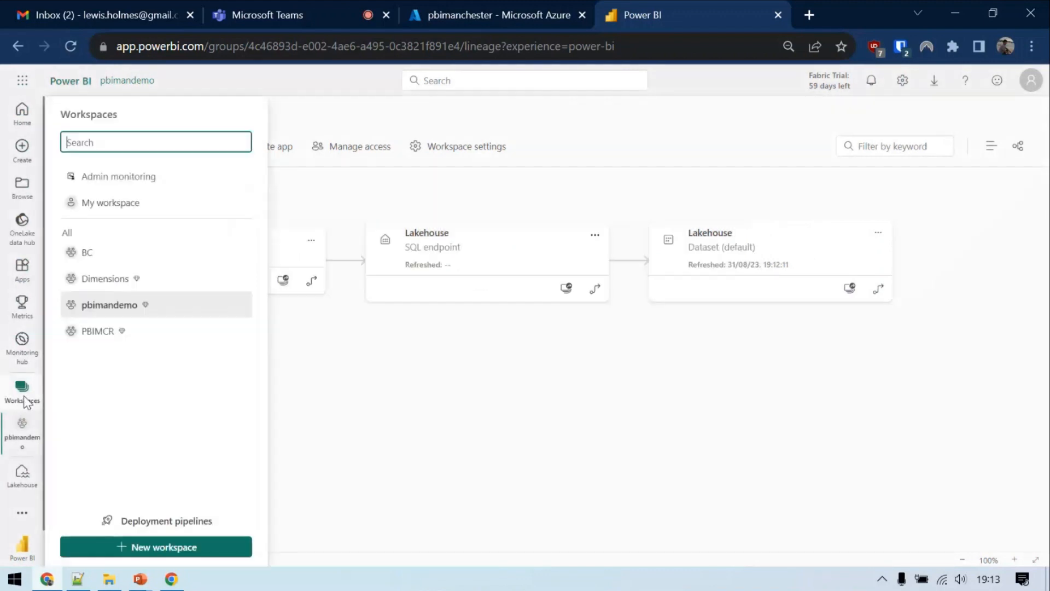
pyautogui.click(112, 303)
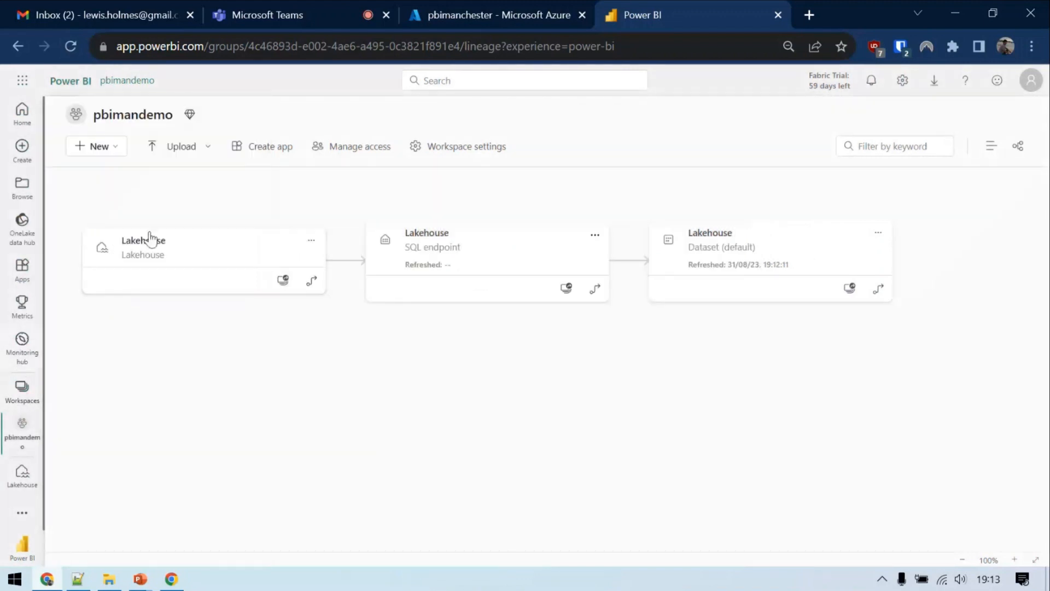
pyautogui.click(182, 241)
pyautogui.click(791, 179)
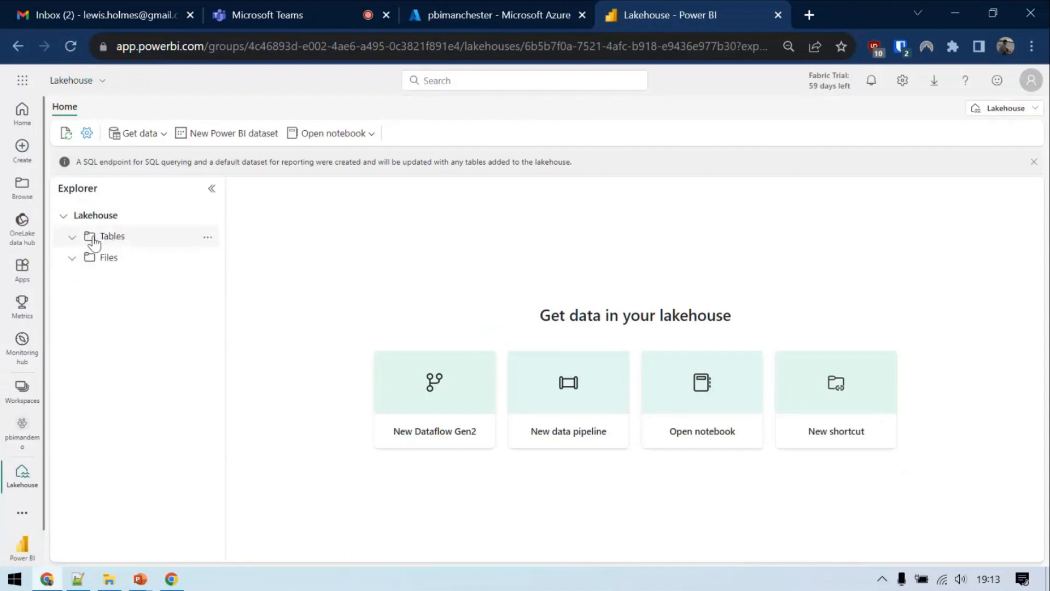
# - Review the actions available for the lakehouse's Tables and Files folders, including the upload options, and show the contents of Files
pyautogui.click(72, 237)
pyautogui.click(210, 241)
pyautogui.click(164, 281)
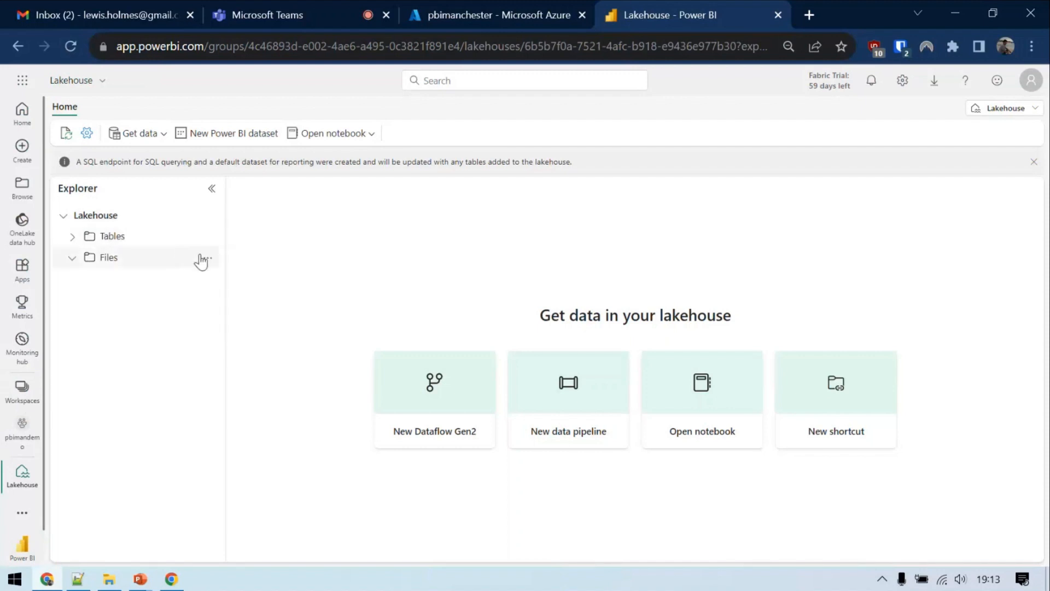
pyautogui.click(207, 265)
pyautogui.click(124, 284)
pyautogui.click(129, 258)
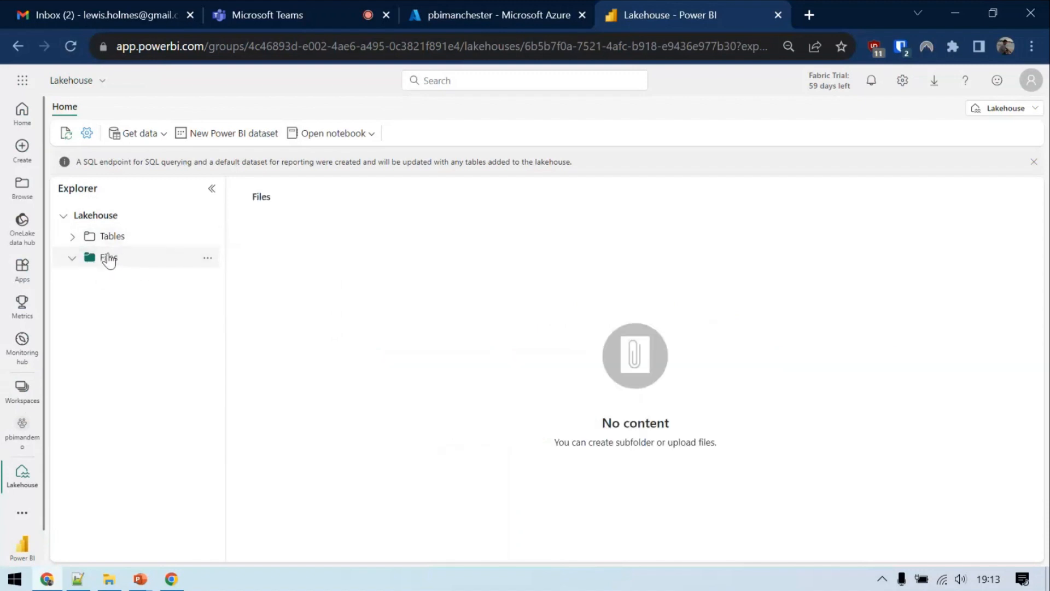
pyautogui.click(208, 258)
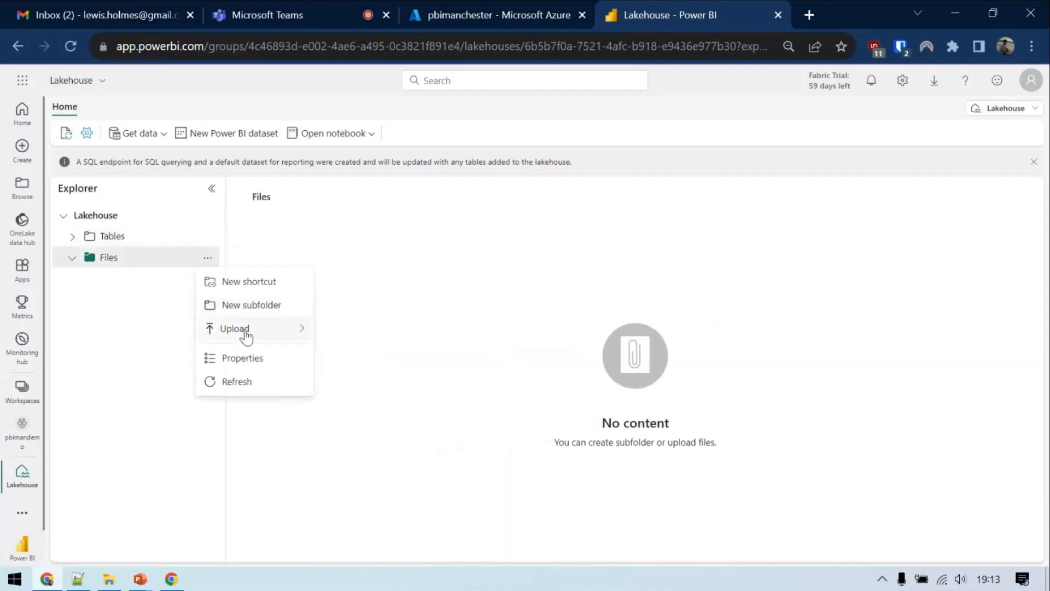
pyautogui.moveTo(246, 337)
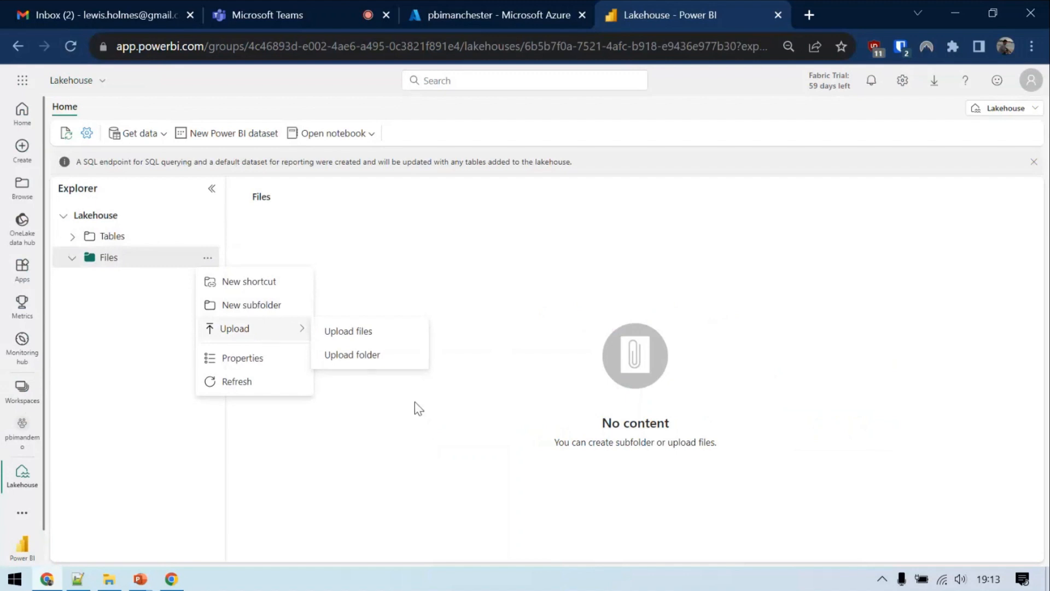
pyautogui.click(366, 445)
# - Switch to File Explorer, copy Products.csv from the Data Files folder, and sync the local OneLake - Microsoft folder from OneLake
pyautogui.click(109, 579)
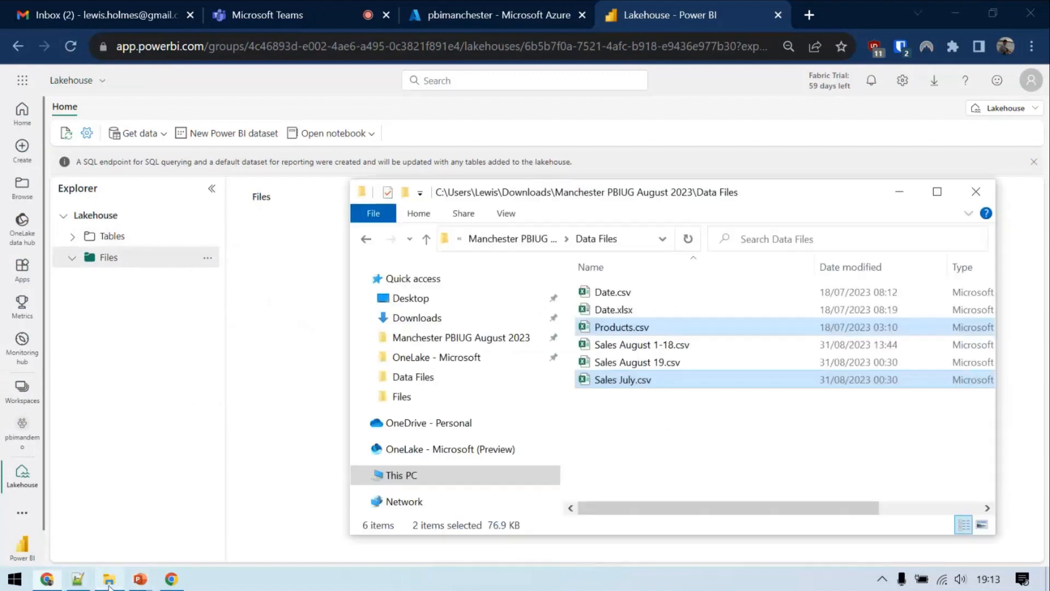
pyautogui.click(651, 328)
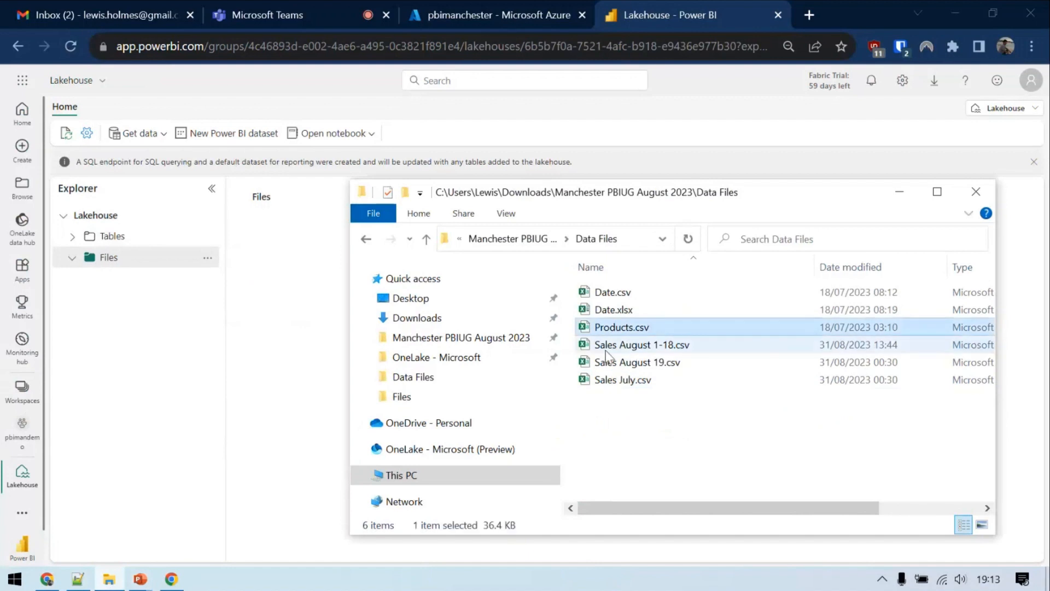
pyautogui.click(420, 453)
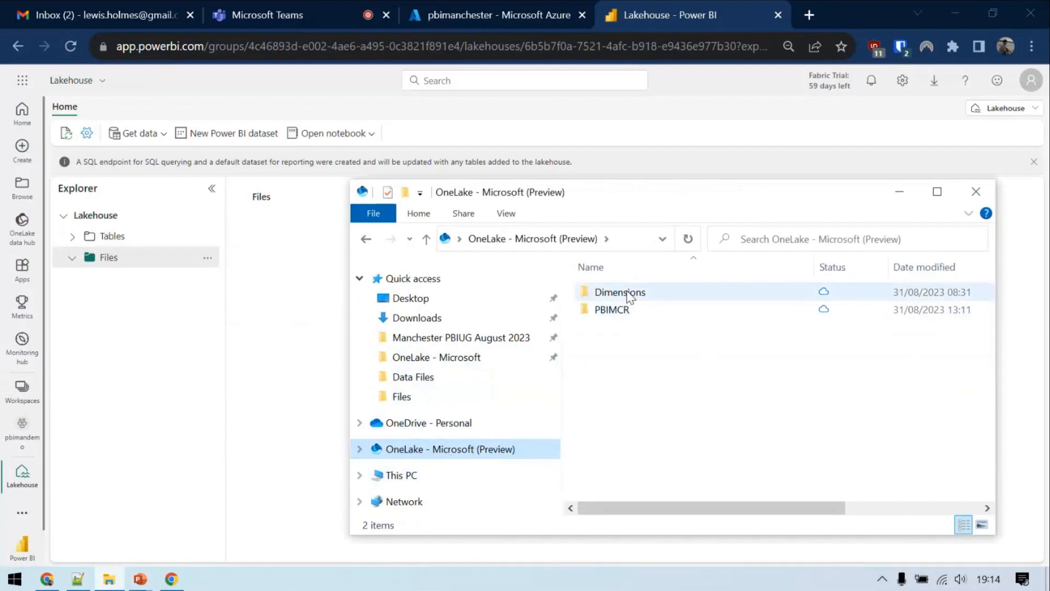
pyautogui.rightClick(615, 402)
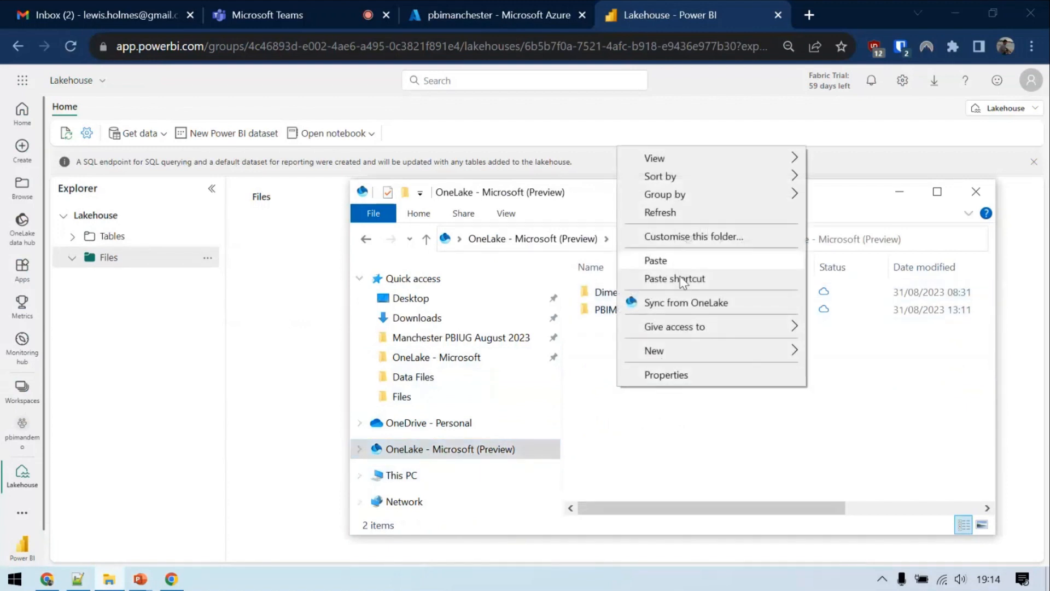
pyautogui.click(682, 302)
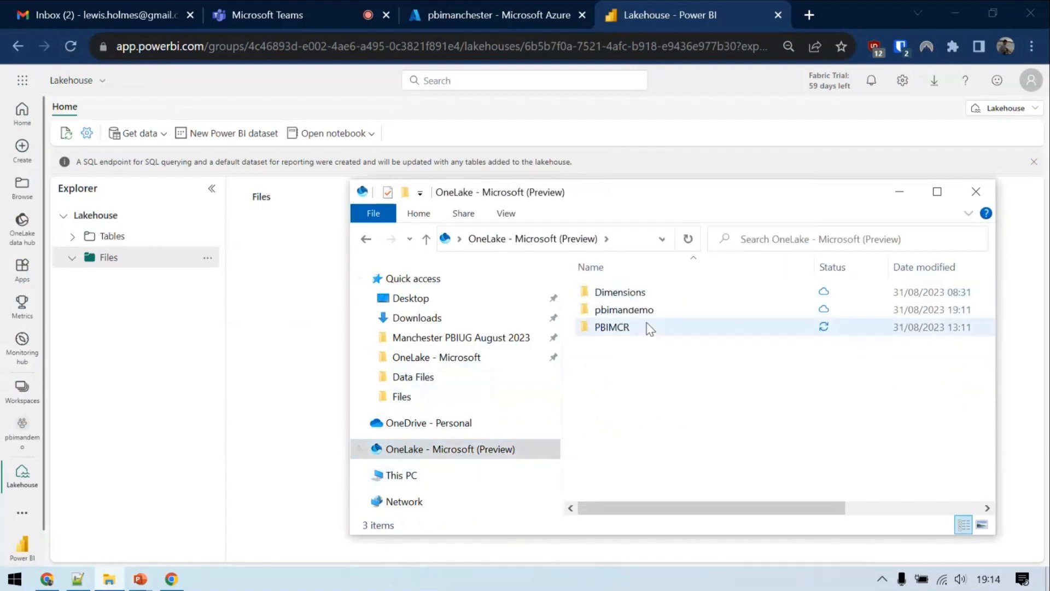
# - Paste Products.csv into the Files folder of Lakehouse.Lakehouse inside the synced pbimandemo folder
pyautogui.doubleClick(648, 311)
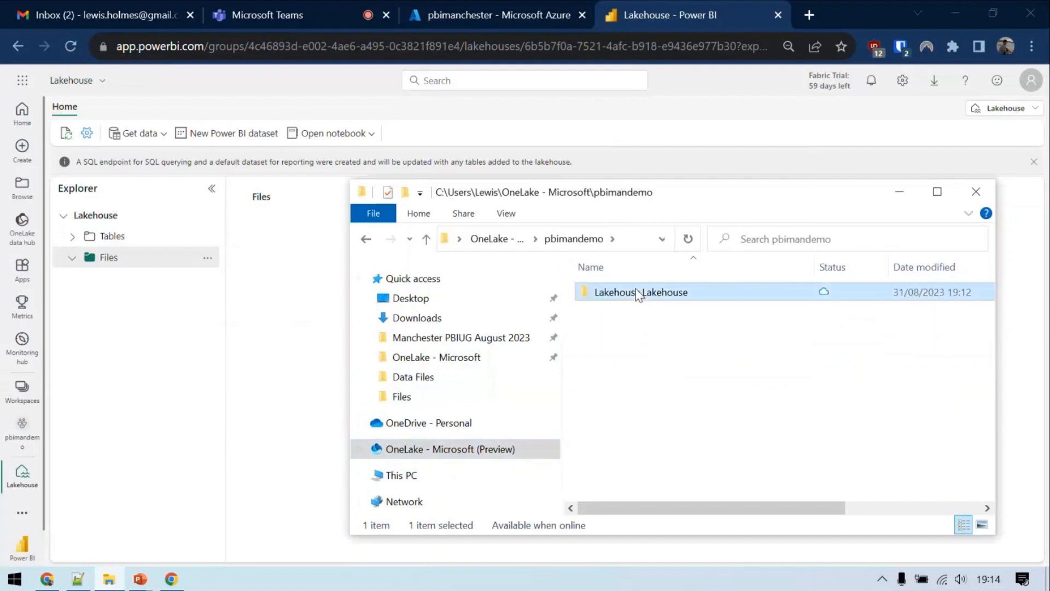
pyautogui.doubleClick(636, 291)
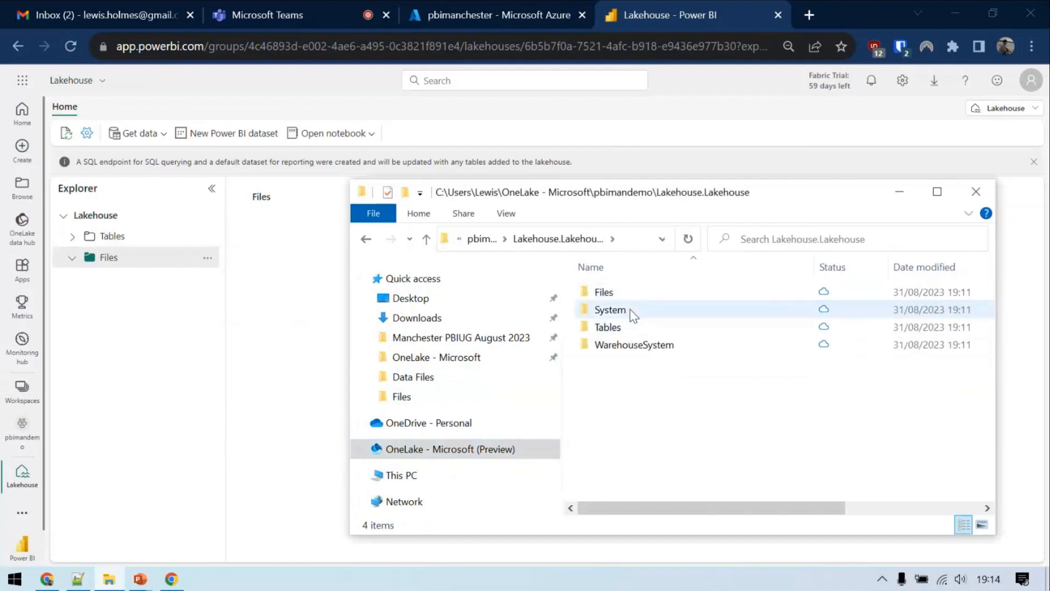
pyautogui.click(630, 295)
pyautogui.doubleClick(630, 298)
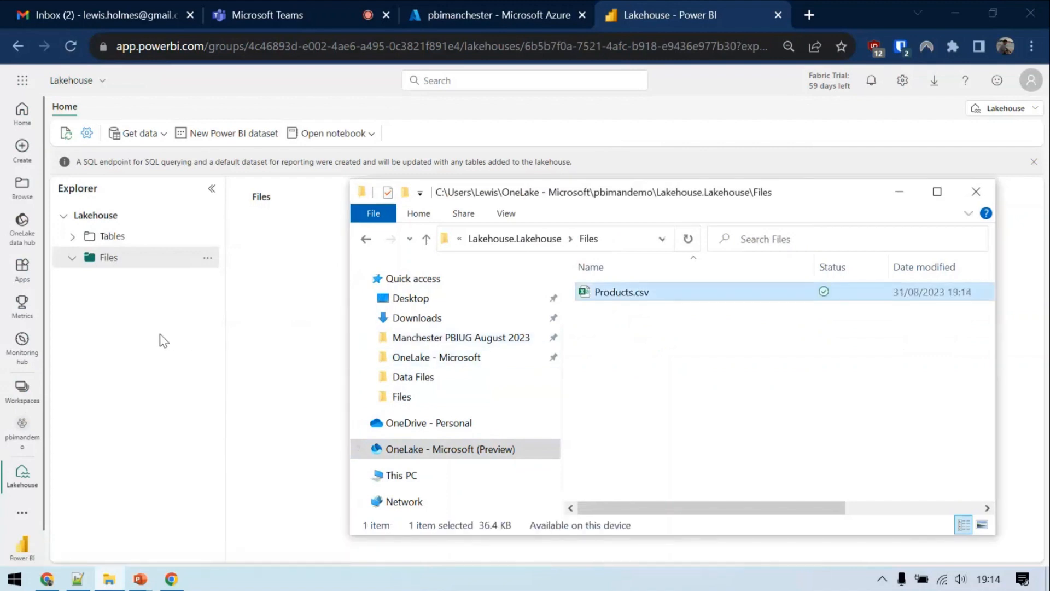
# - Return to the lakehouse in Power BI and refresh its Files folder
pyautogui.click(192, 279)
pyautogui.click(208, 257)
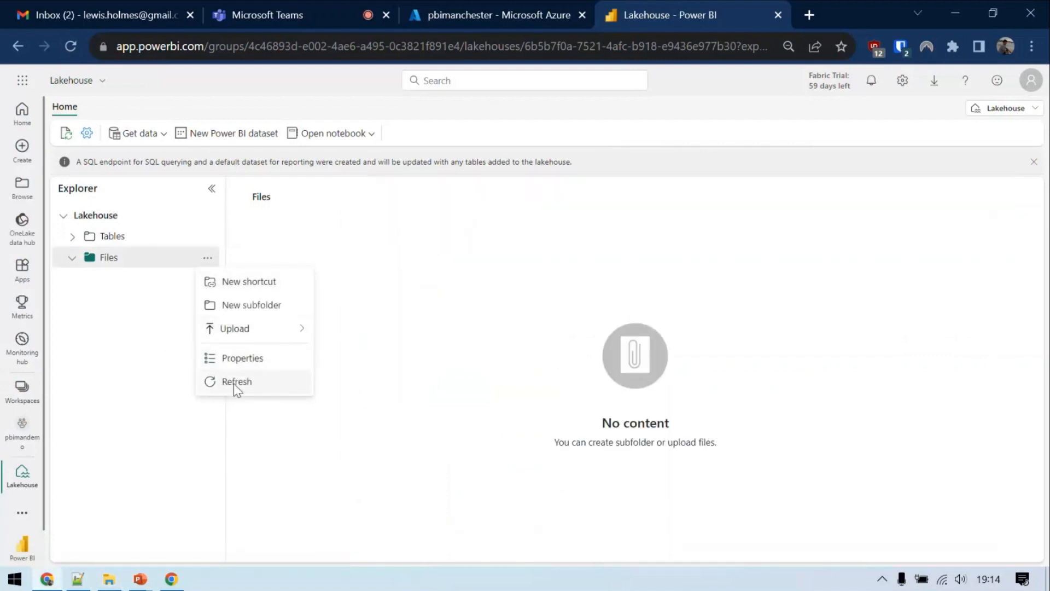
pyautogui.click(234, 381)
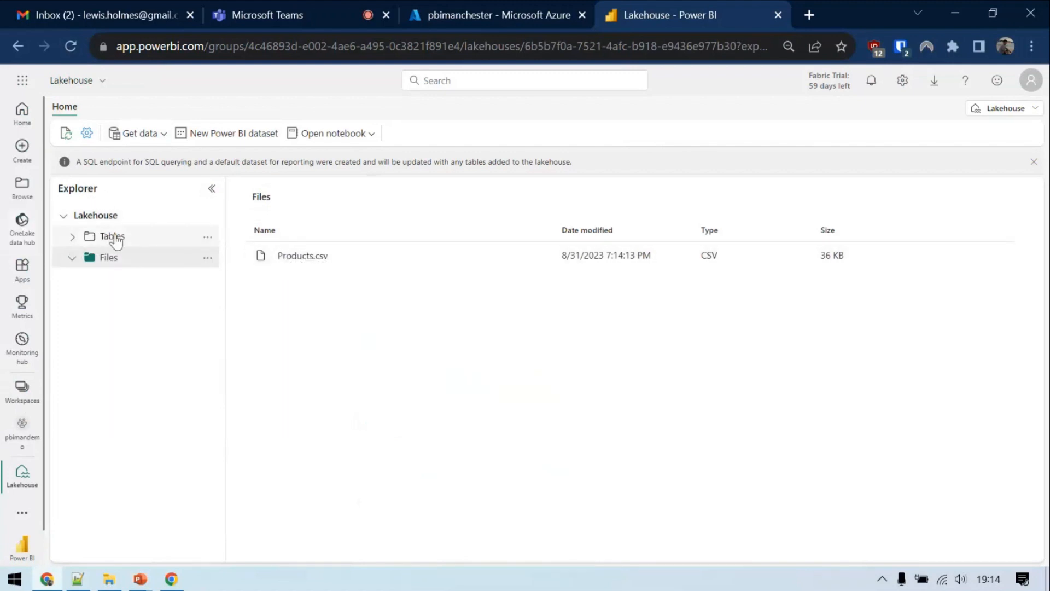
# - Create a new data pipeline named Ingest_Products from the lakehouse
pyautogui.click(165, 132)
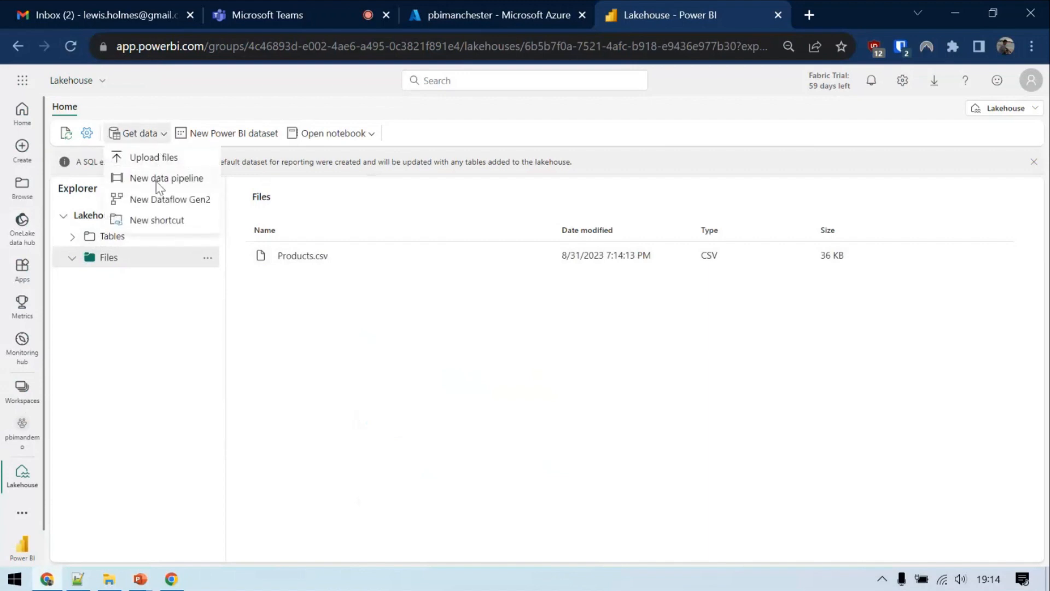
pyautogui.click(181, 178)
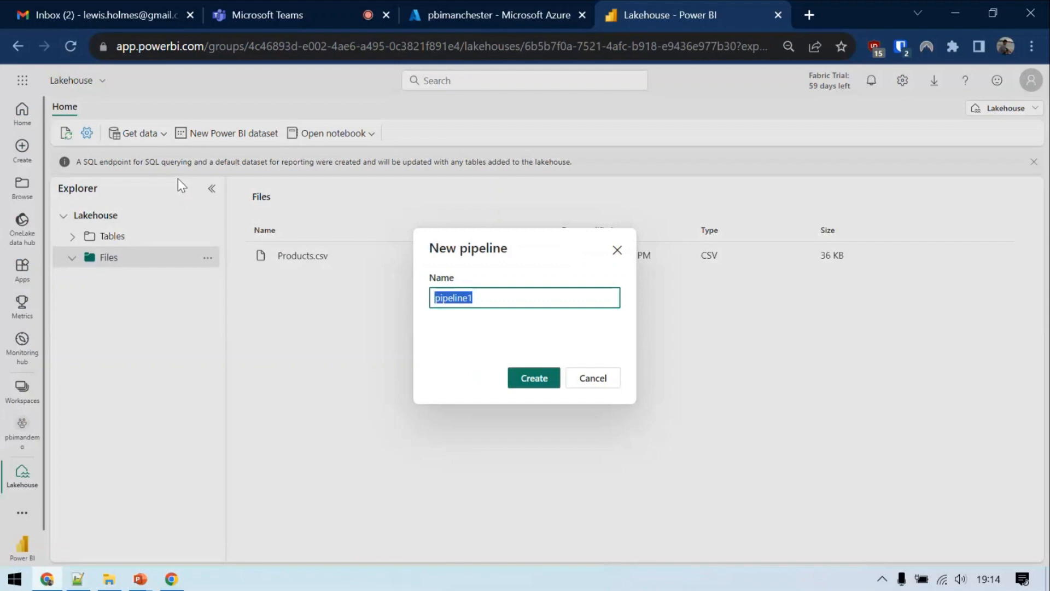
pyautogui.write('Inges')
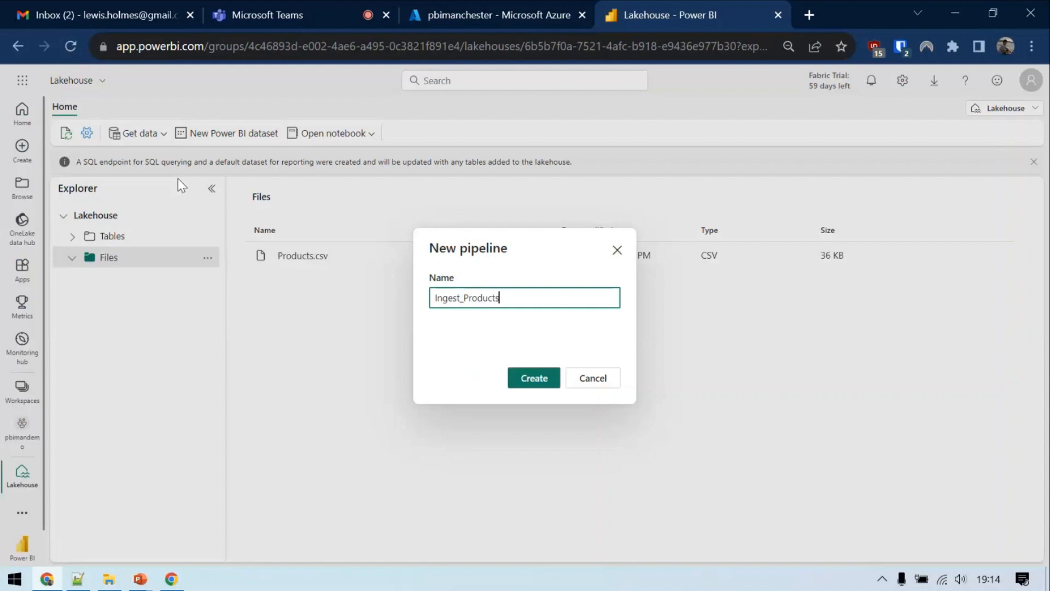
pyautogui.write('t_Products')
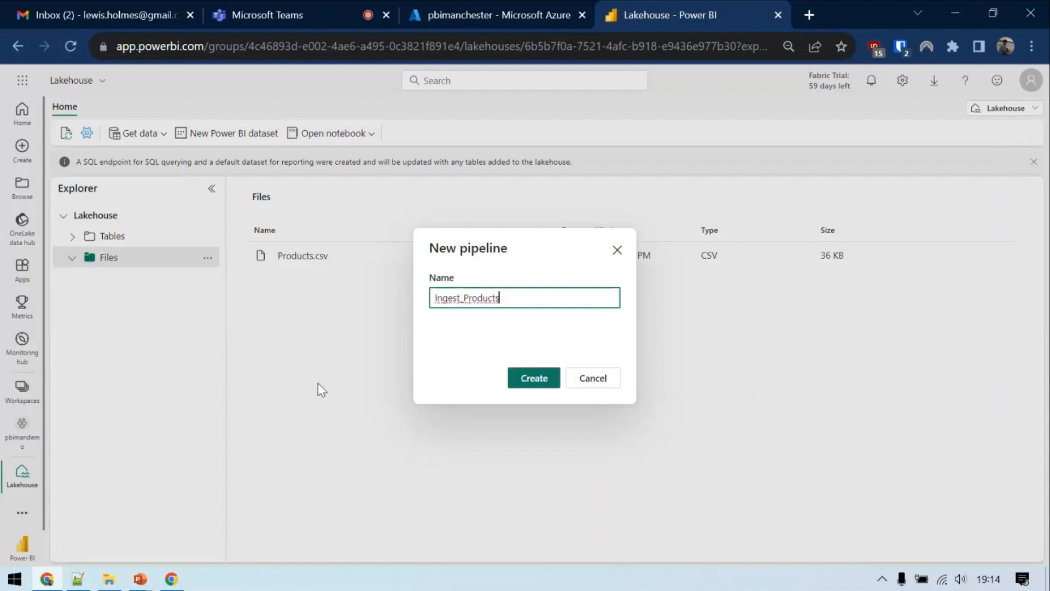
pyautogui.click(531, 378)
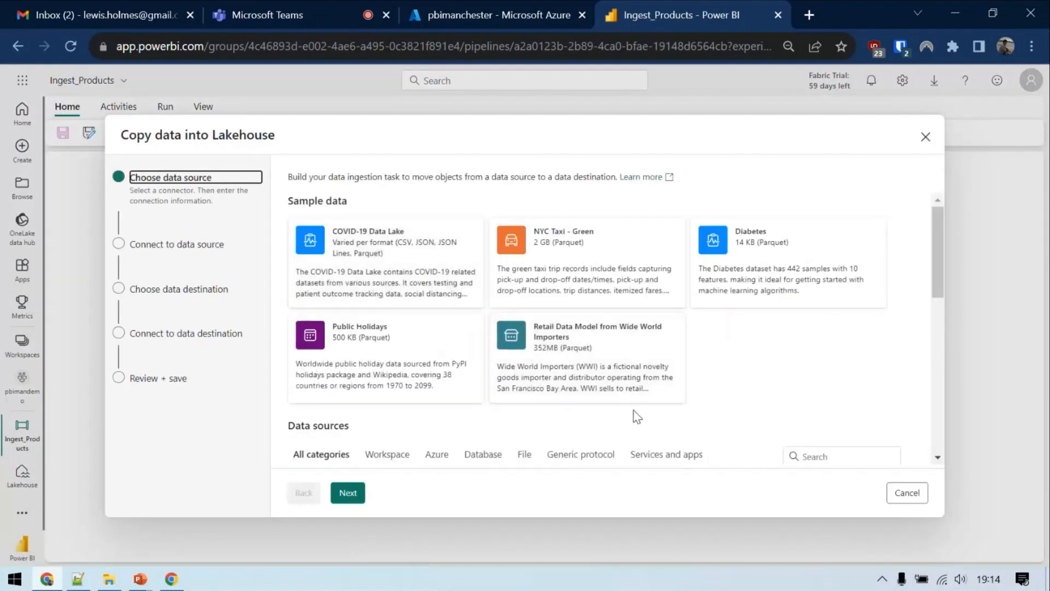
# - Browse the available data sources for the copy task and choose the Lakehouse workspace connector as the source
pyautogui.scroll(-5, 571, 368)
pyautogui.scroll(1, 572, 368)
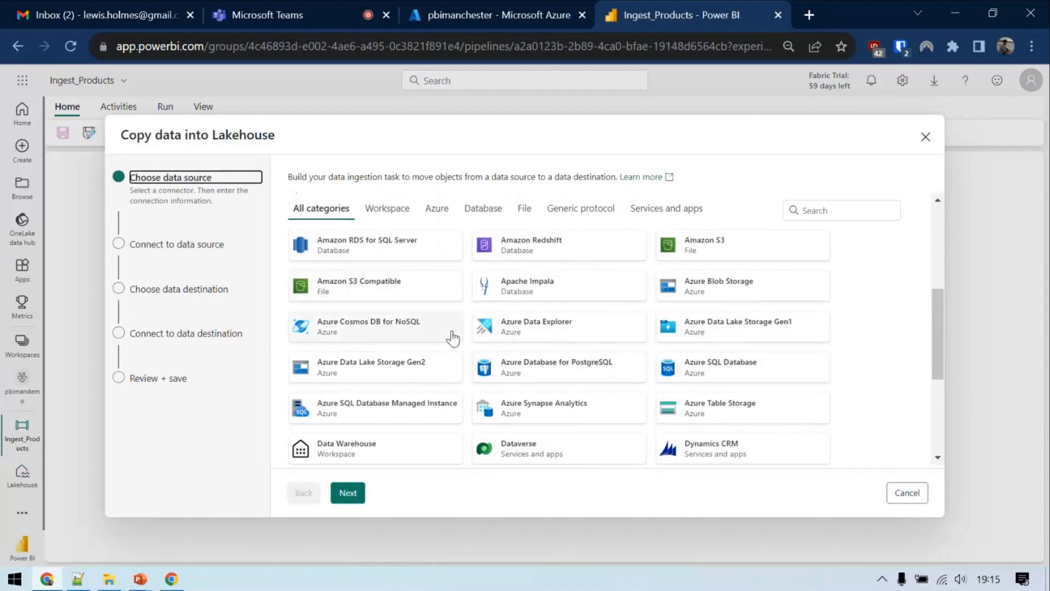
pyautogui.scroll(-1, 711, 338)
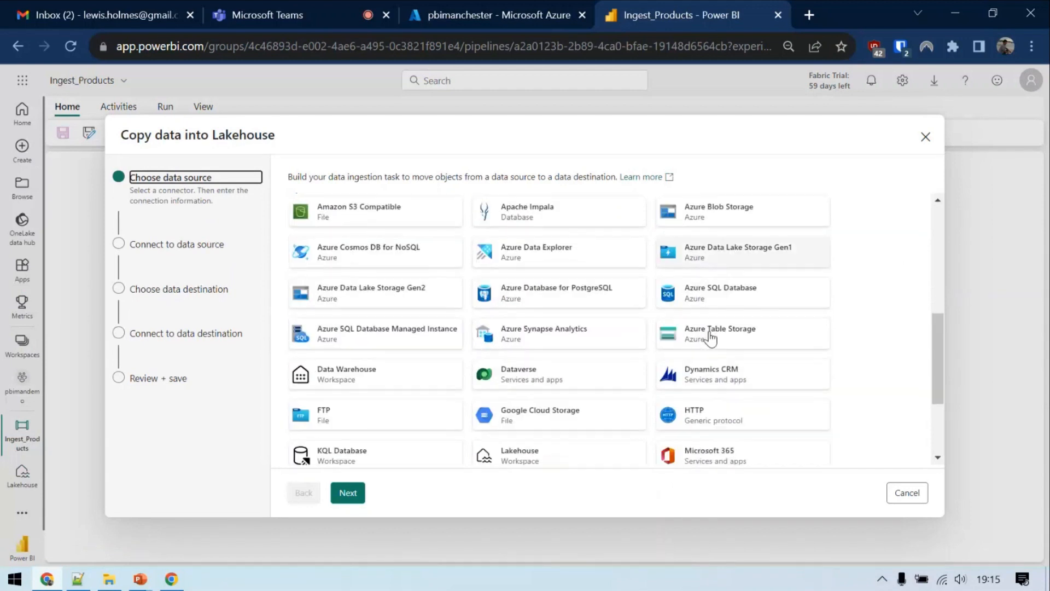
pyautogui.scroll(-2, 596, 345)
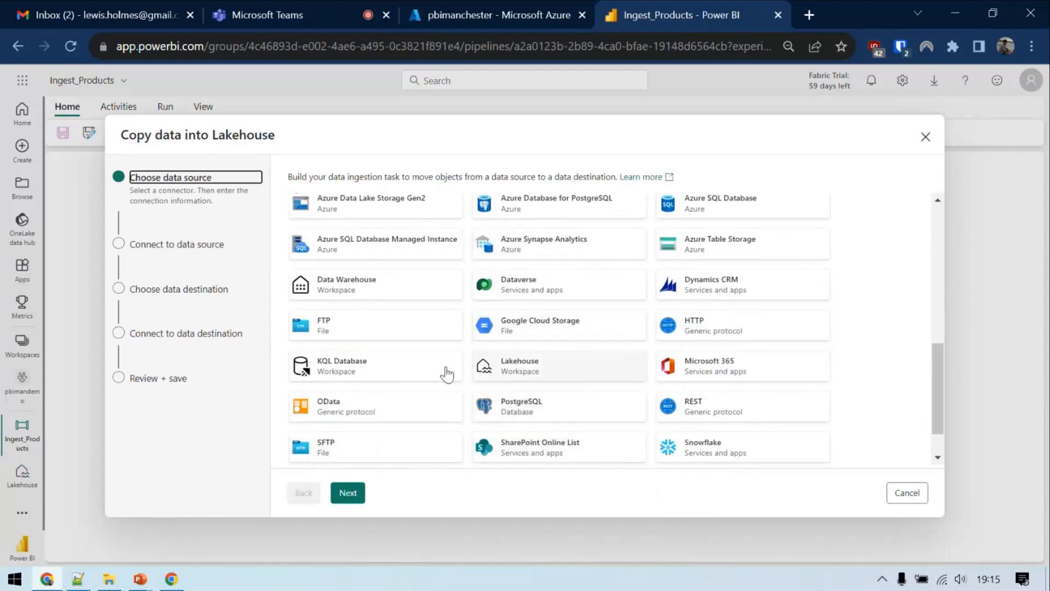
pyautogui.click(553, 377)
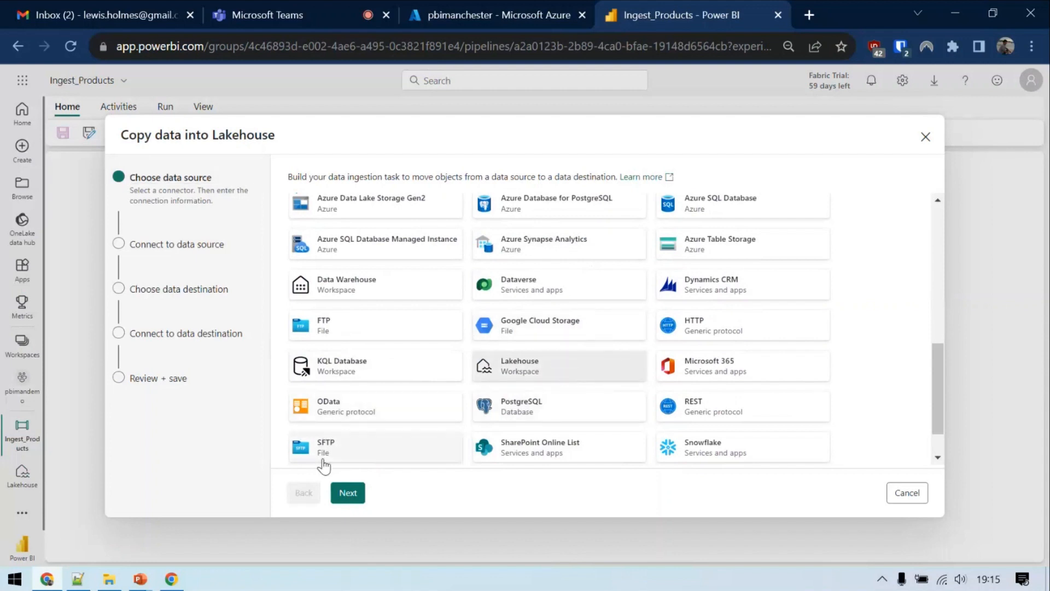
pyautogui.click(350, 493)
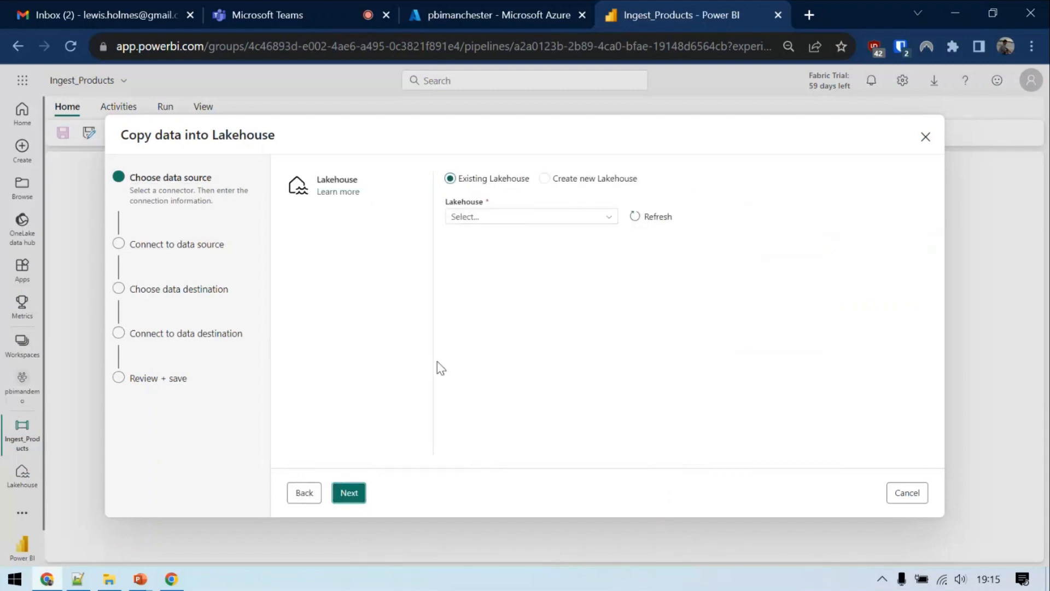
# - Select the existing lakehouse named Lakehouse as the source and continue to the data source connection settings
pyautogui.click(524, 217)
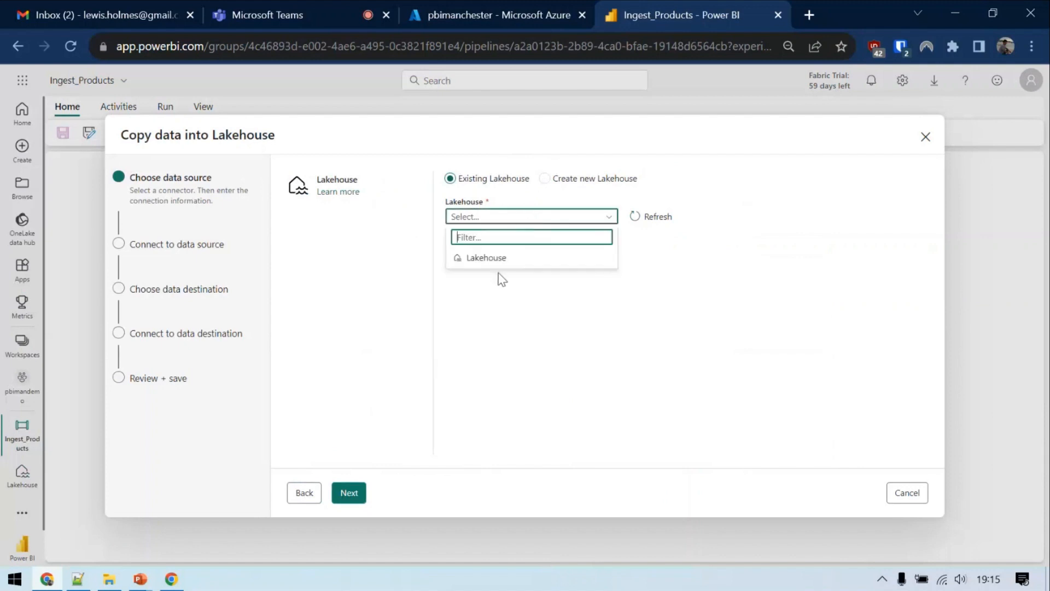
pyautogui.click(495, 259)
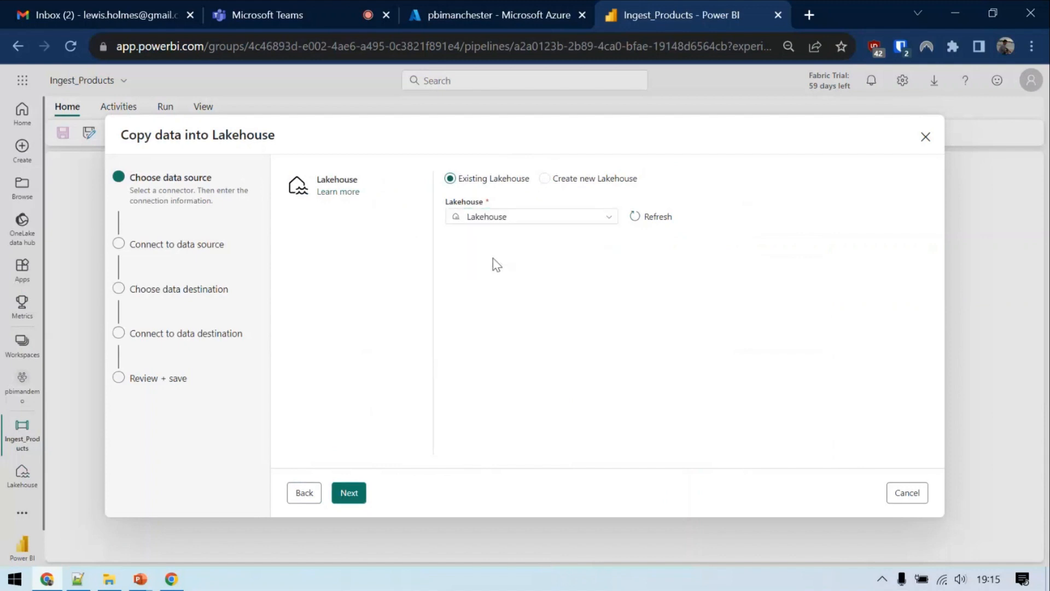
pyautogui.click(348, 495)
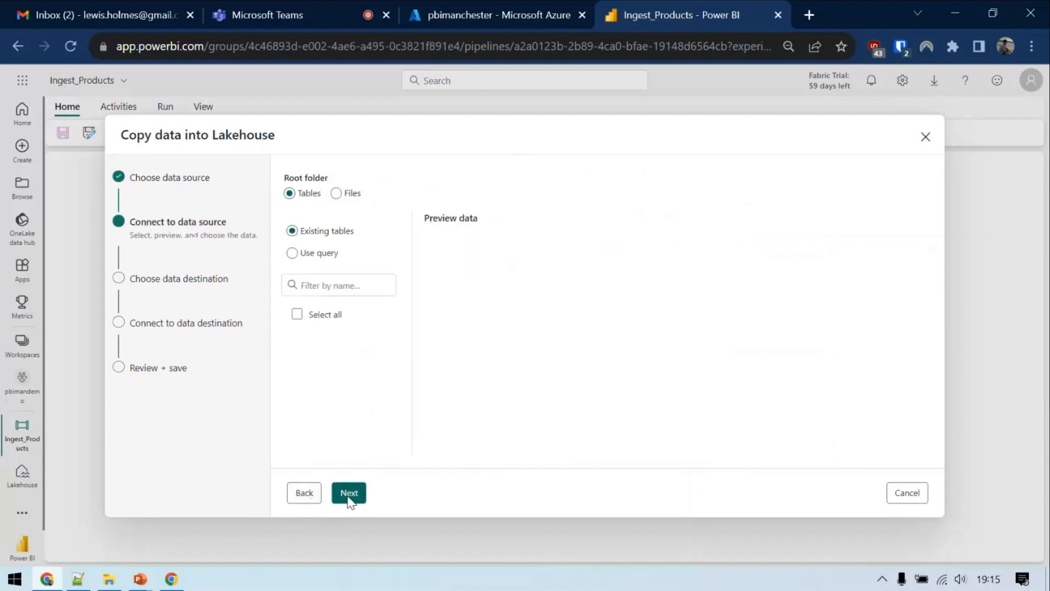
# - Choose Products.csv from the lakehouse's Files root folder as the copy source and continue to the data destination
pyautogui.click(345, 196)
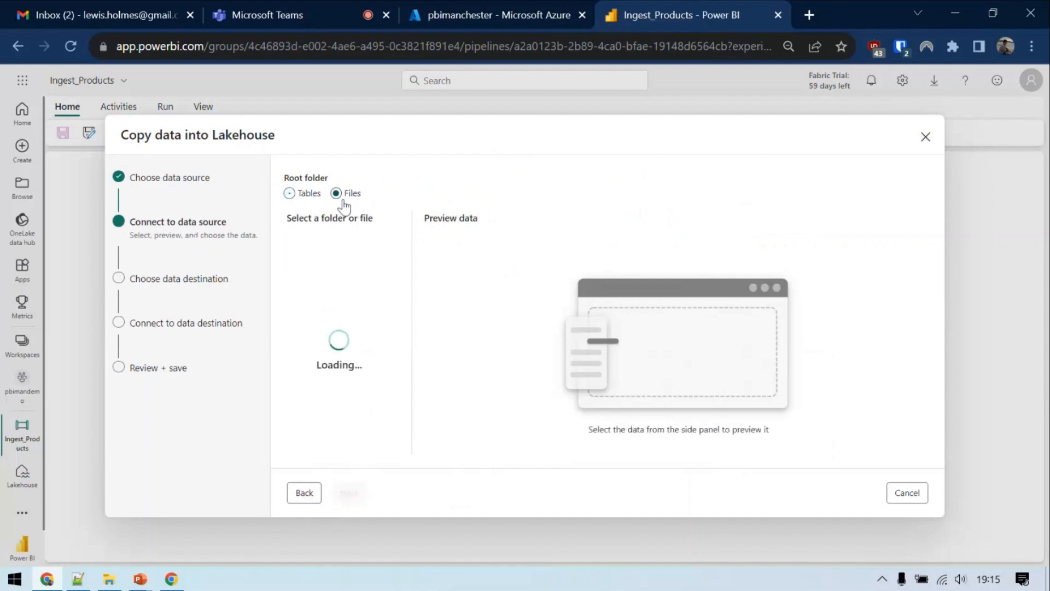
pyautogui.click(320, 280)
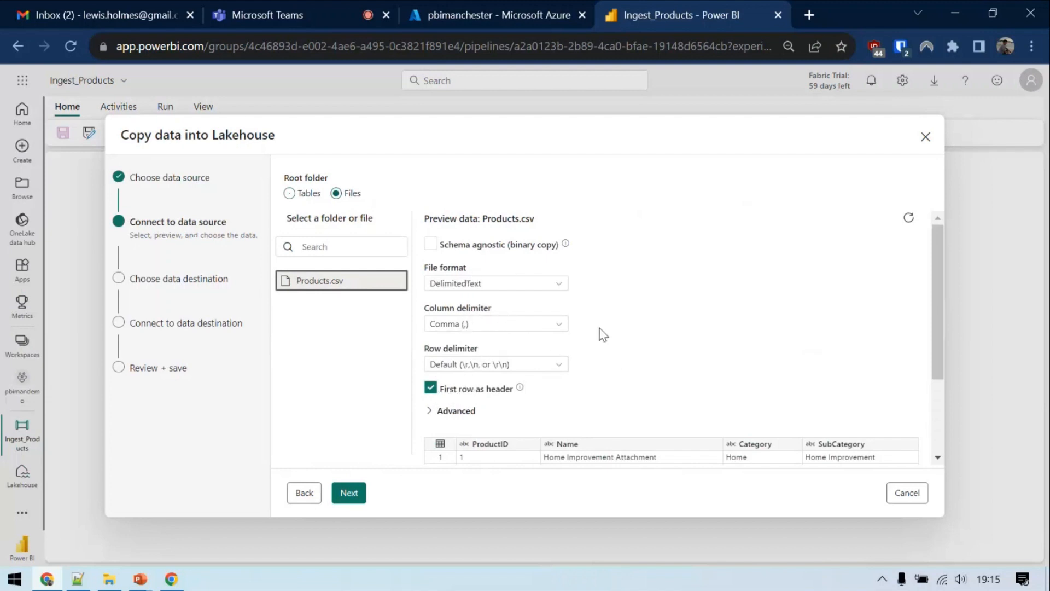
pyautogui.scroll(-3, 620, 325)
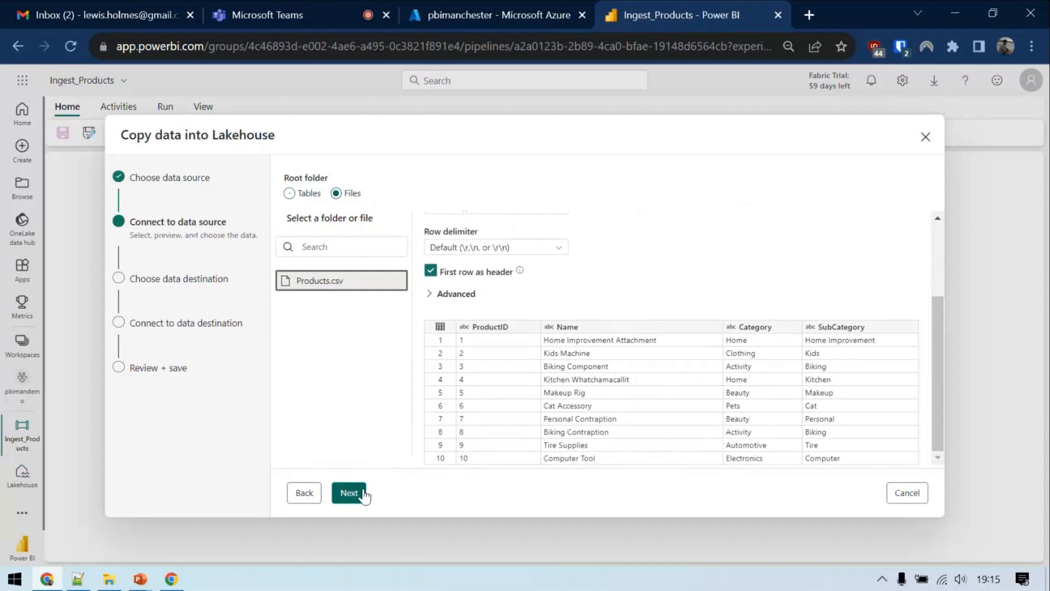
pyautogui.click(344, 492)
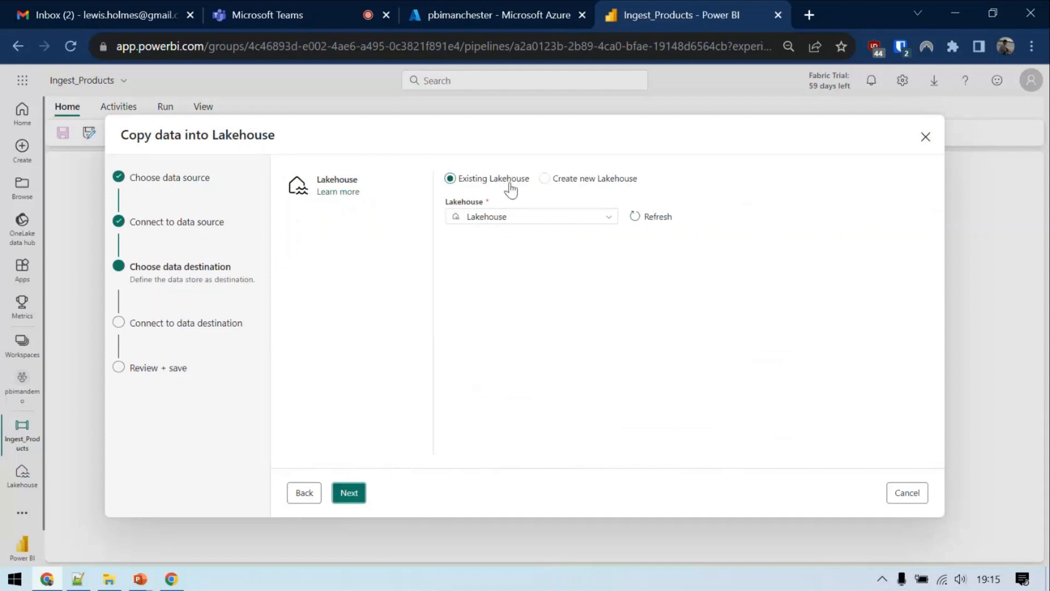
# - Load into a new Products table in the existing Lakehouse and create the copy activity with immediate data transfer turned off
pyautogui.click(349, 495)
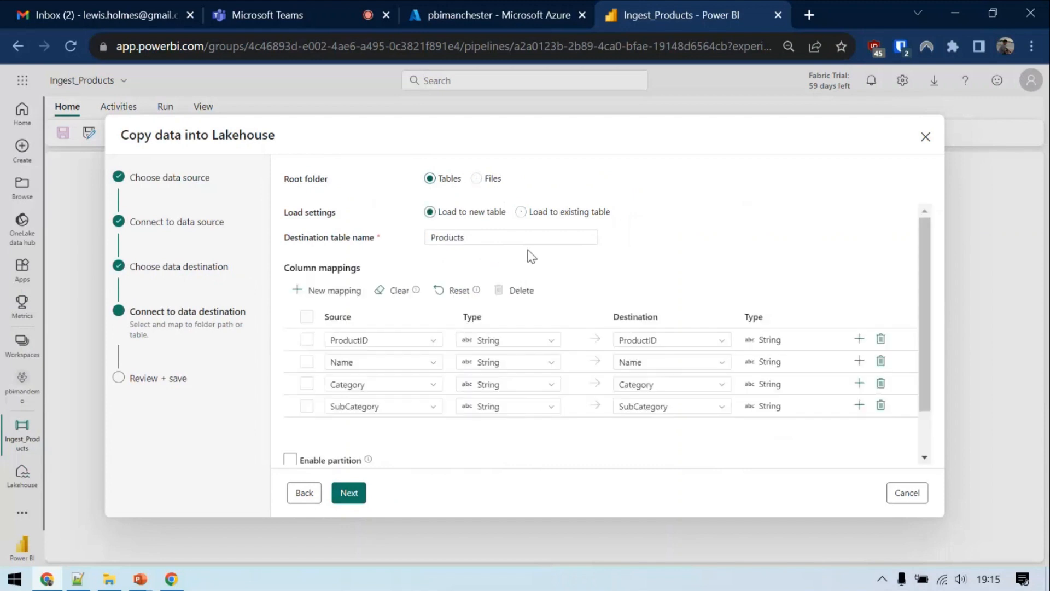
pyautogui.click(487, 235)
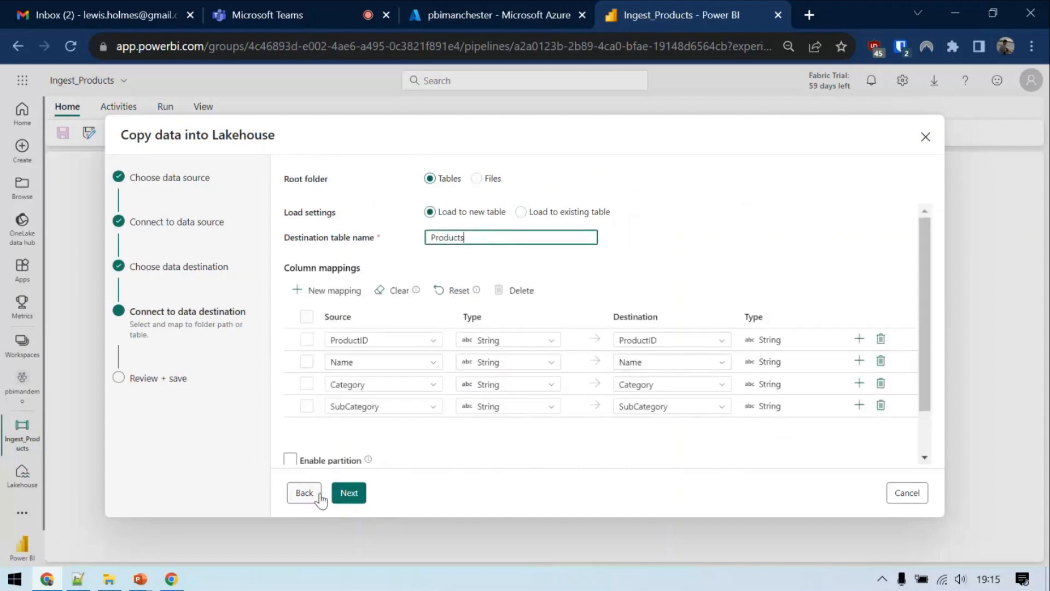
pyautogui.scroll(-1, 343, 451)
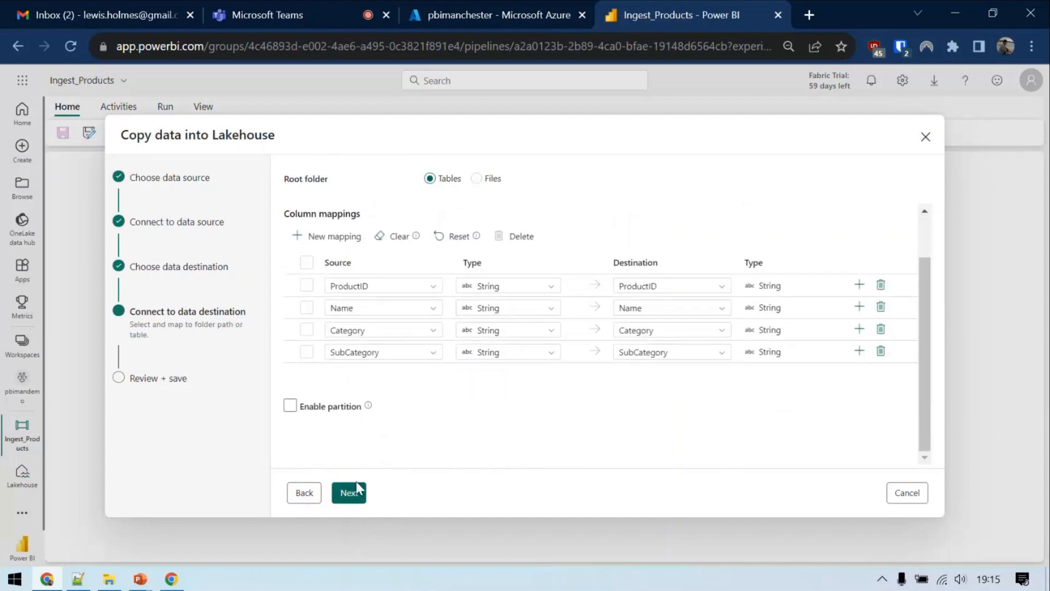
pyautogui.click(356, 494)
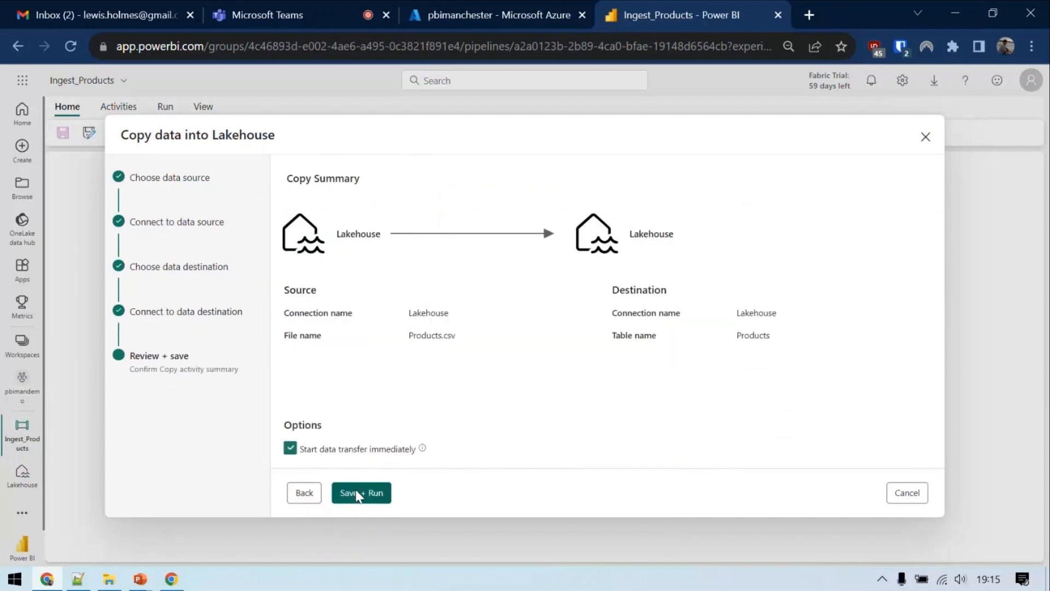
pyautogui.click(290, 448)
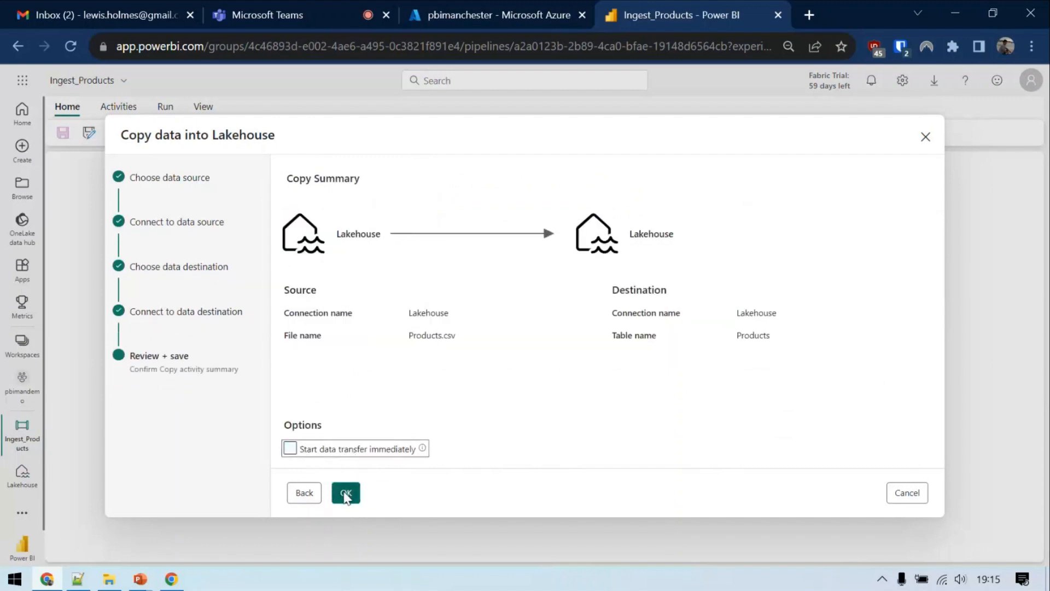
pyautogui.click(346, 493)
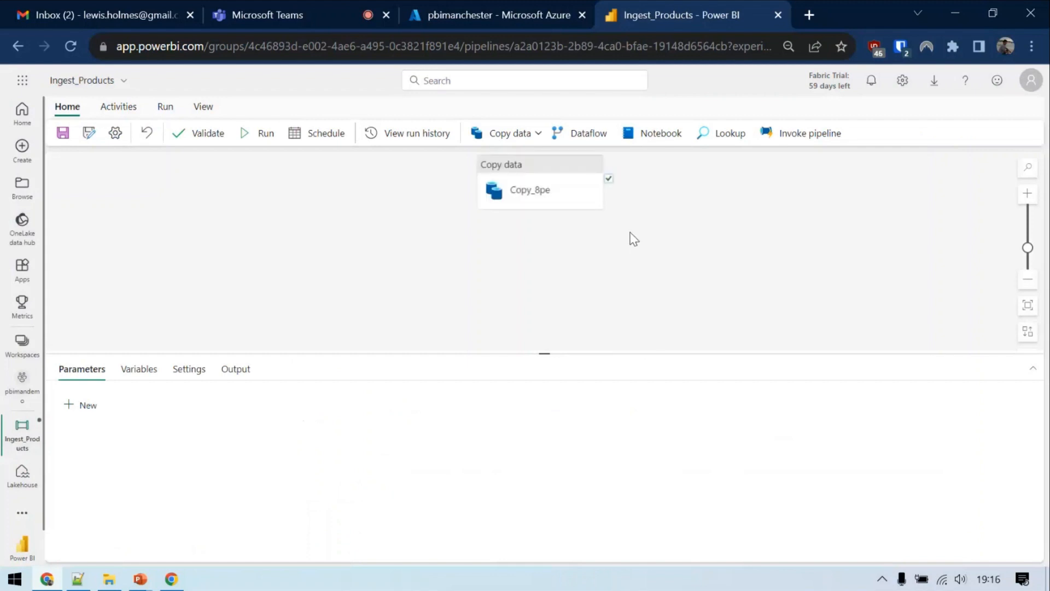
# - Rename the copy data activity as Load Products
pyautogui.moveTo(500, 164); pyautogui.dragTo(458, 198)
pyautogui.doubleClick(254, 401)
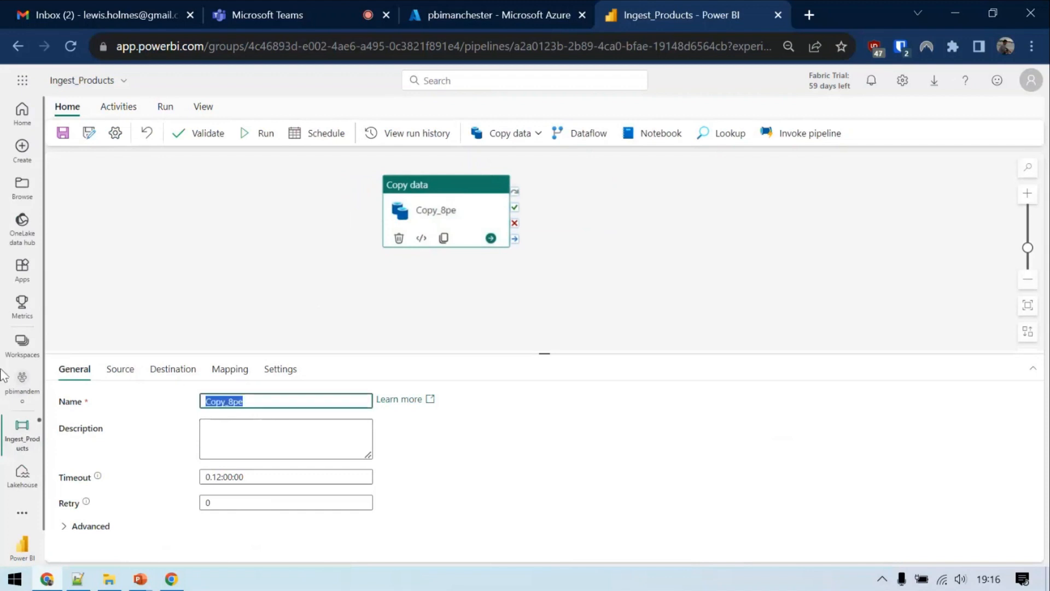
pyautogui.write('Load Products')
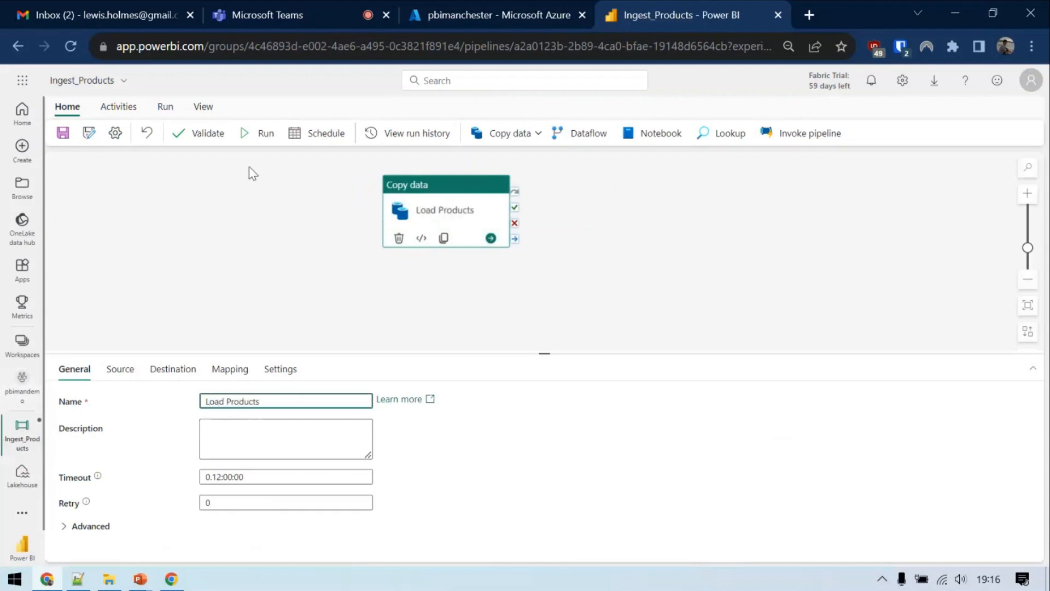
pyautogui.click(272, 246)
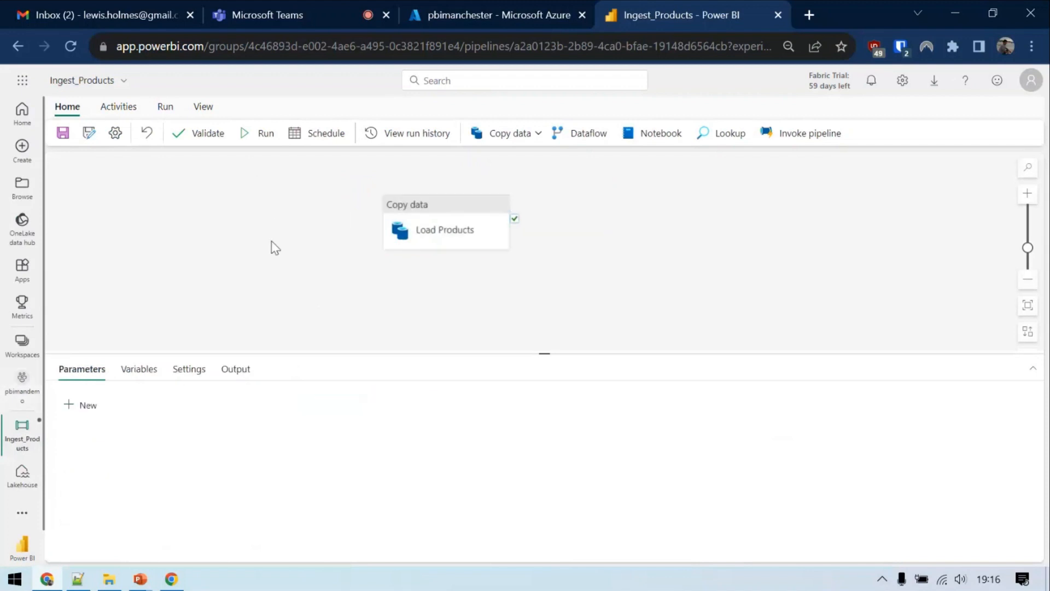
# - Set the ProductID source column's type to Int32 in the Load Products activity's column mapping
pyautogui.click(442, 206)
pyautogui.moveTo(445, 205); pyautogui.dragTo(481, 211)
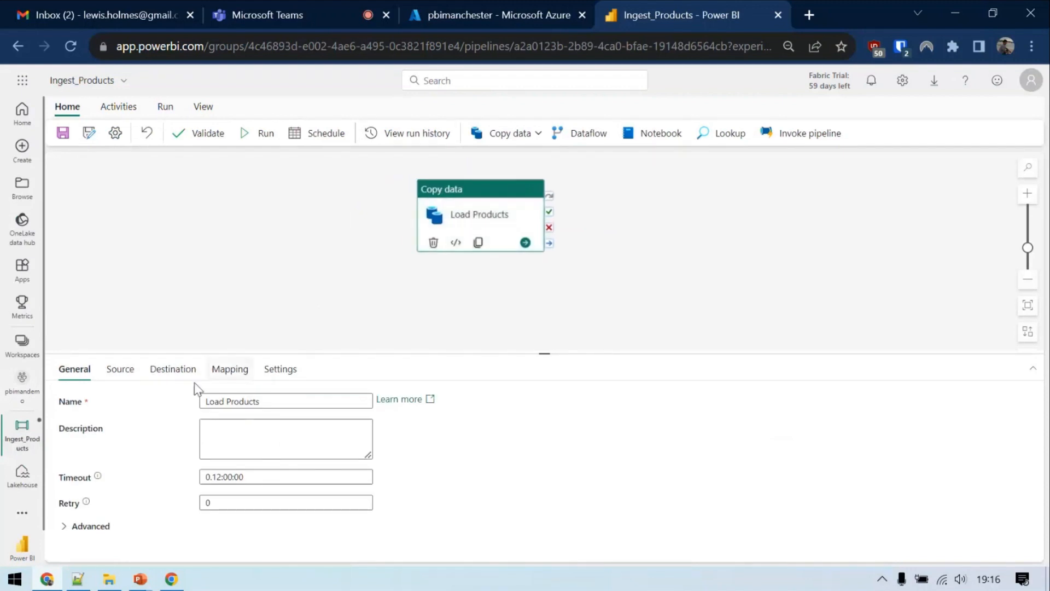
pyautogui.click(123, 370)
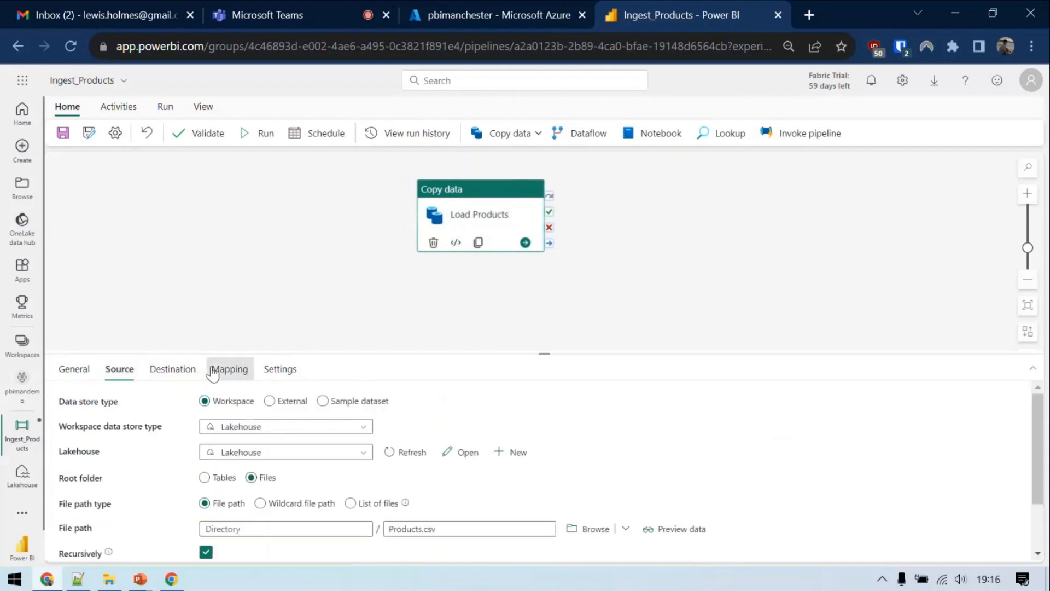
pyautogui.click(228, 369)
pyautogui.moveTo(518, 352); pyautogui.dragTo(527, 293)
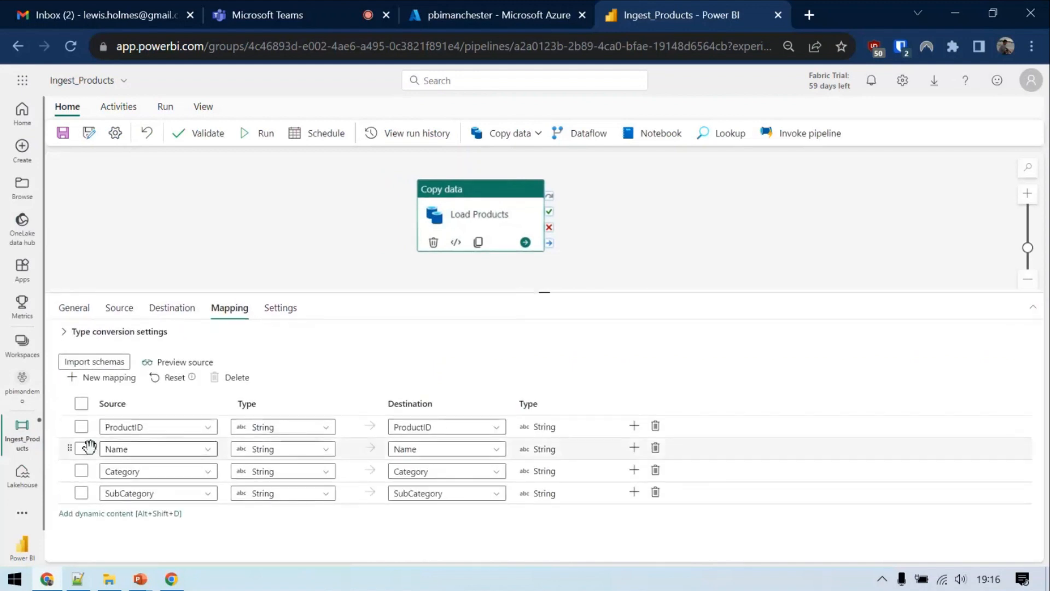
pyautogui.click(277, 431)
pyautogui.scroll(-5, 282, 493)
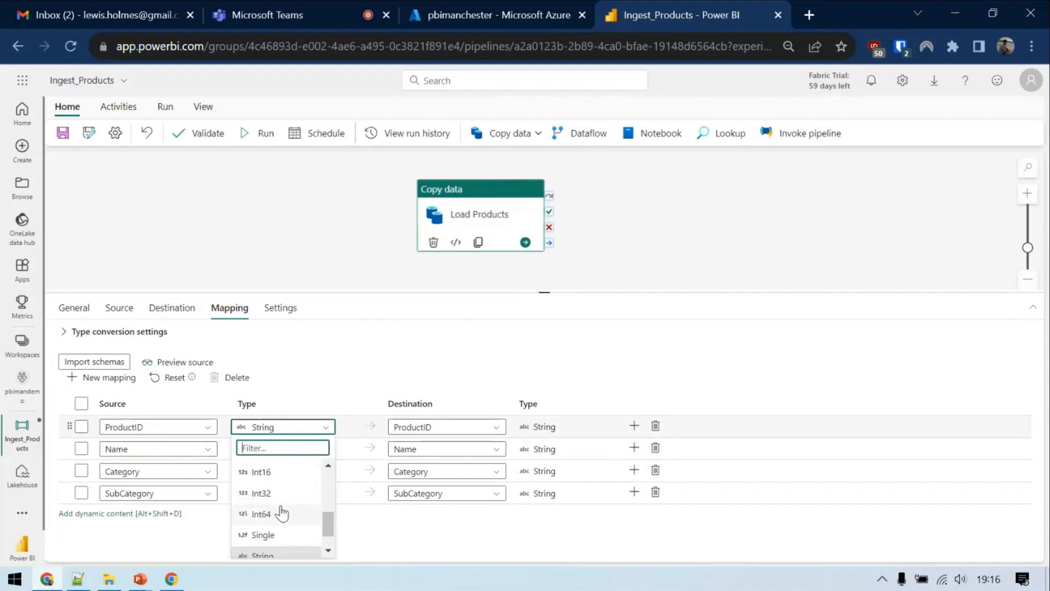
pyautogui.click(277, 503)
pyautogui.click(710, 274)
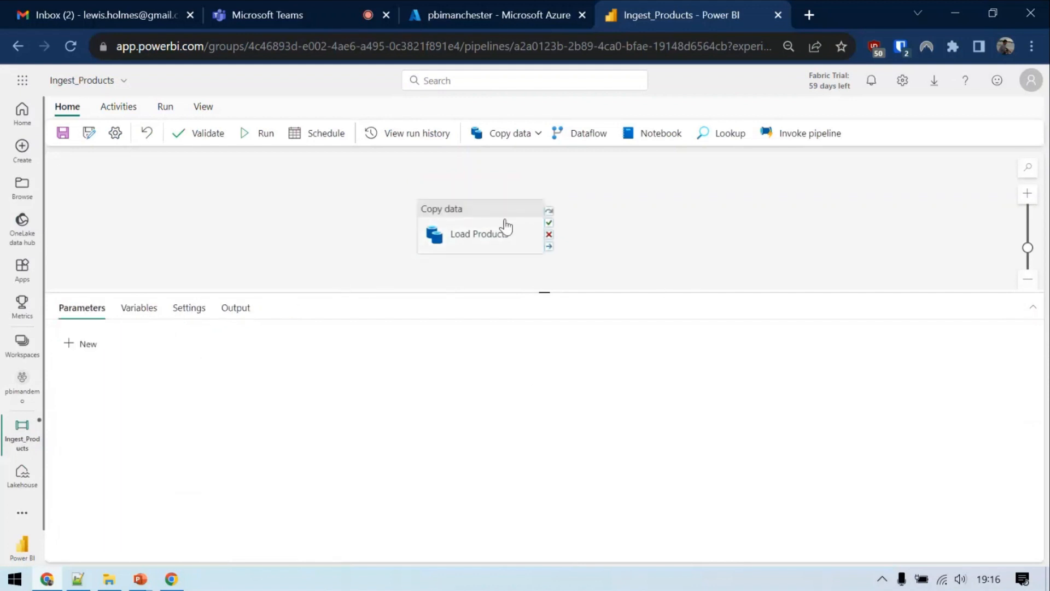
pyautogui.moveTo(502, 216); pyautogui.dragTo(473, 203)
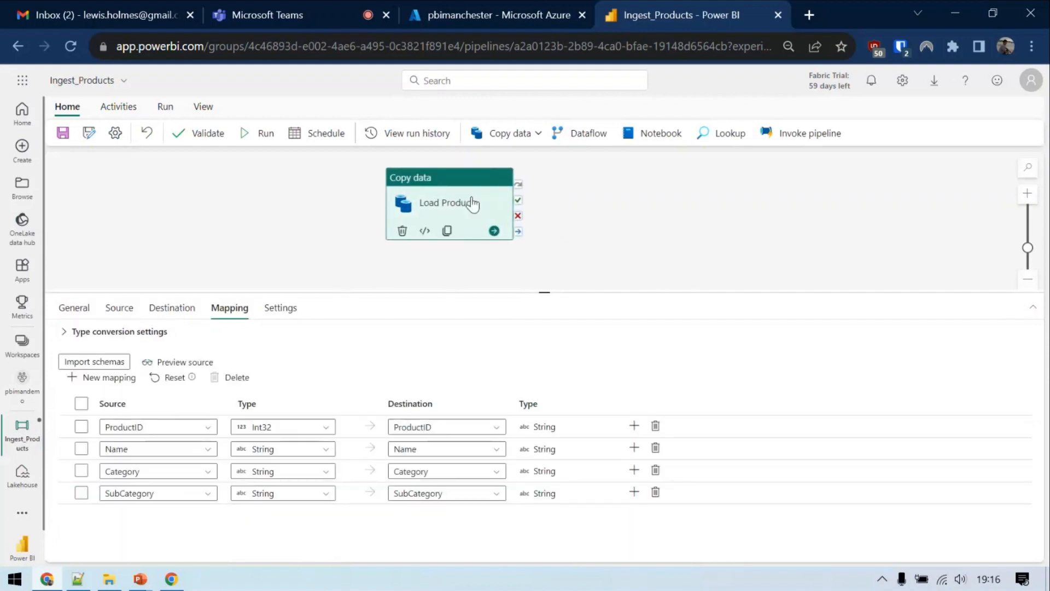
# - Save the Ingest_Products pipeline and check its schedule settings without changing them
pyautogui.click(64, 133)
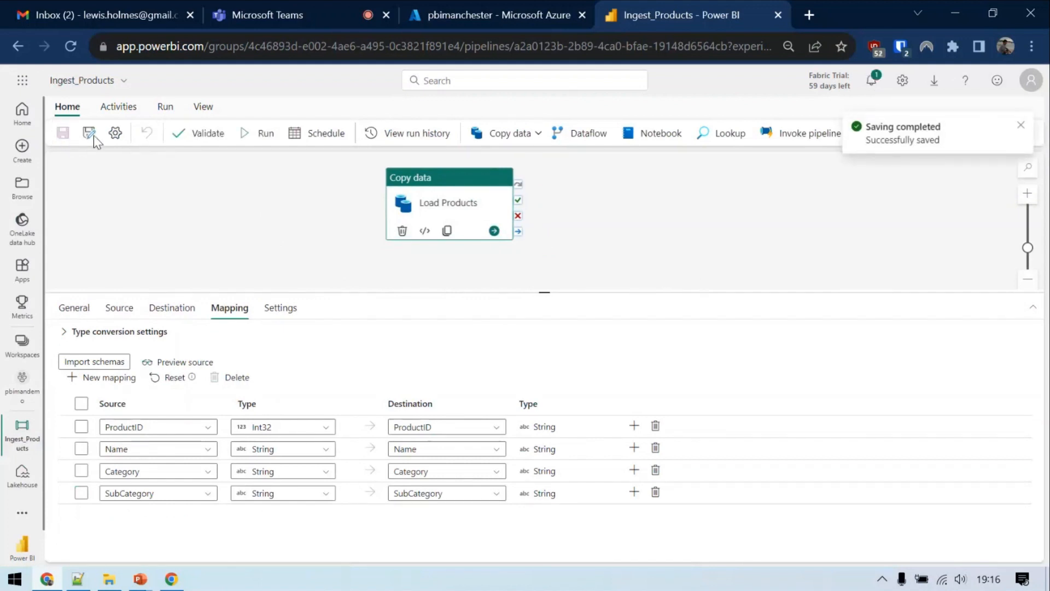
pyautogui.click(1022, 125)
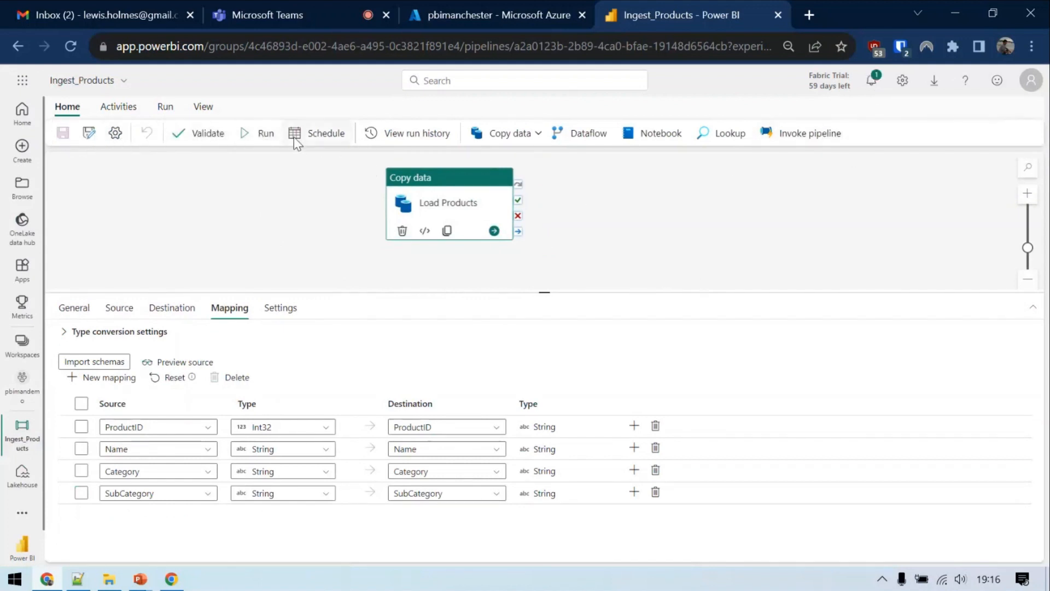
pyautogui.click(310, 136)
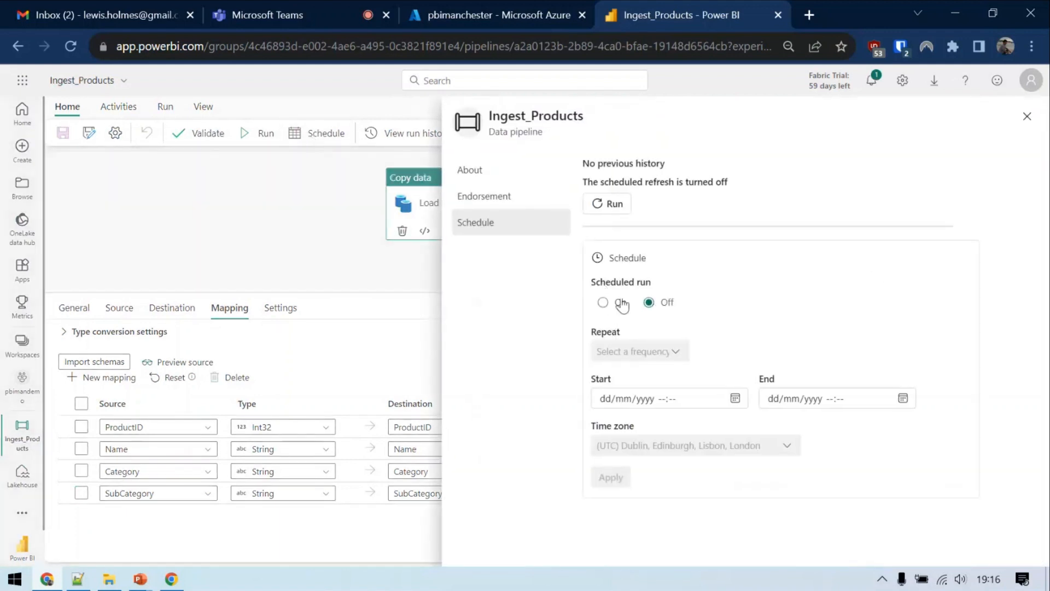
pyautogui.click(1027, 117)
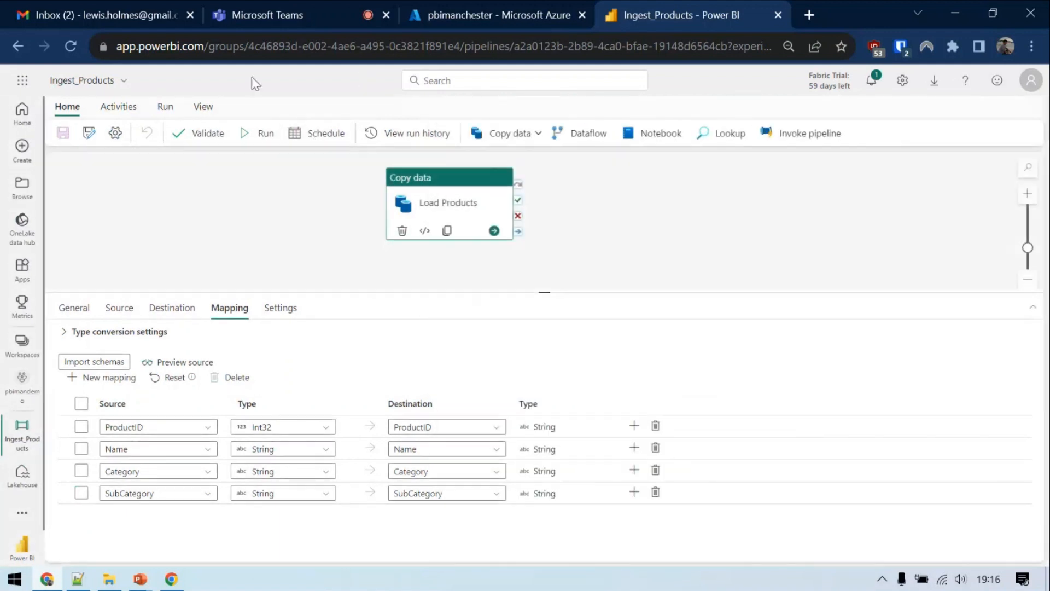
# - Run the Ingest_Products pipeline and refresh its run output
pyautogui.click(267, 134)
pyautogui.click(350, 217)
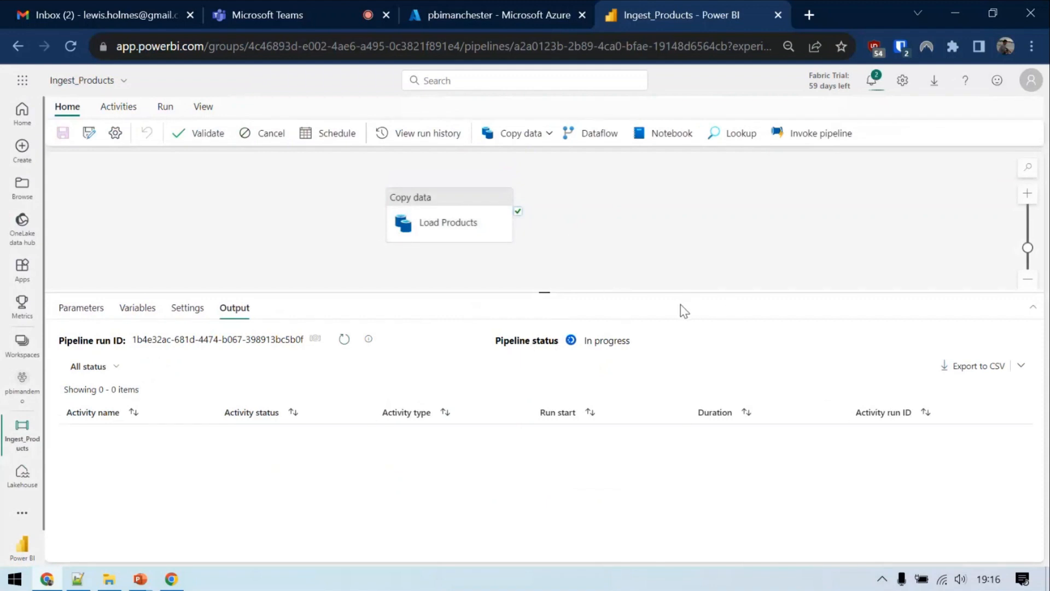
pyautogui.click(344, 339)
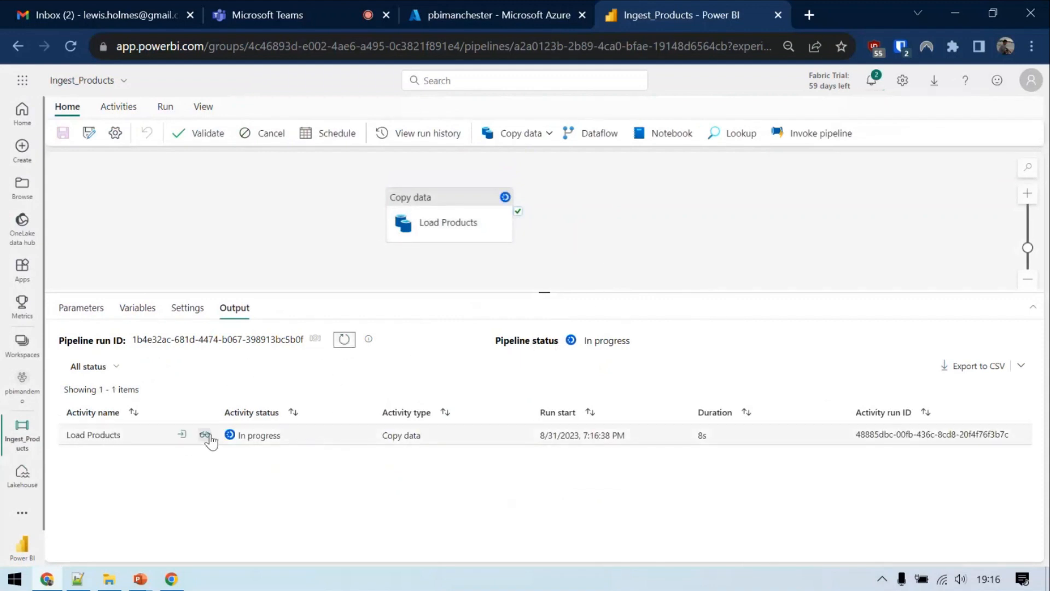
# - Examine the Load Products run's input JSON and copy data details, including the rows written to the destination
pyautogui.click(182, 435)
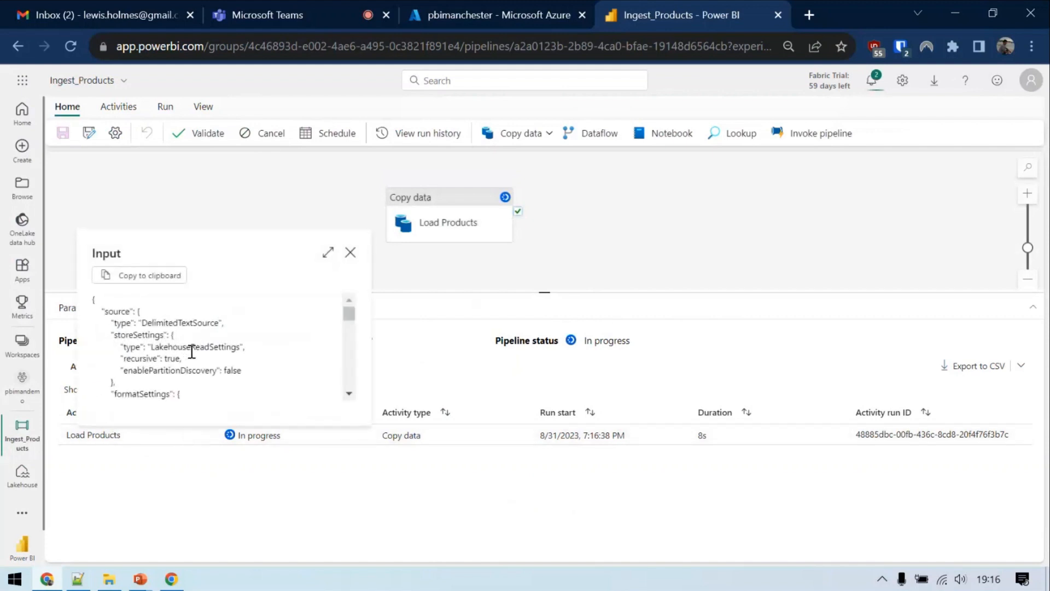
pyautogui.scroll(-3, 196, 346)
pyautogui.click(350, 252)
pyautogui.moveTo(199, 445)
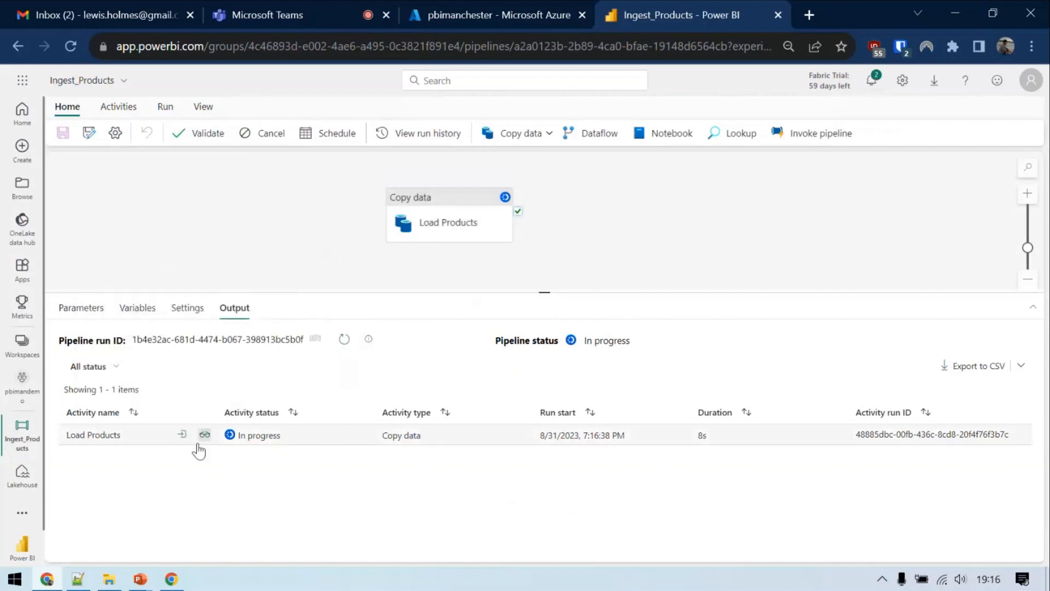
pyautogui.click(206, 438)
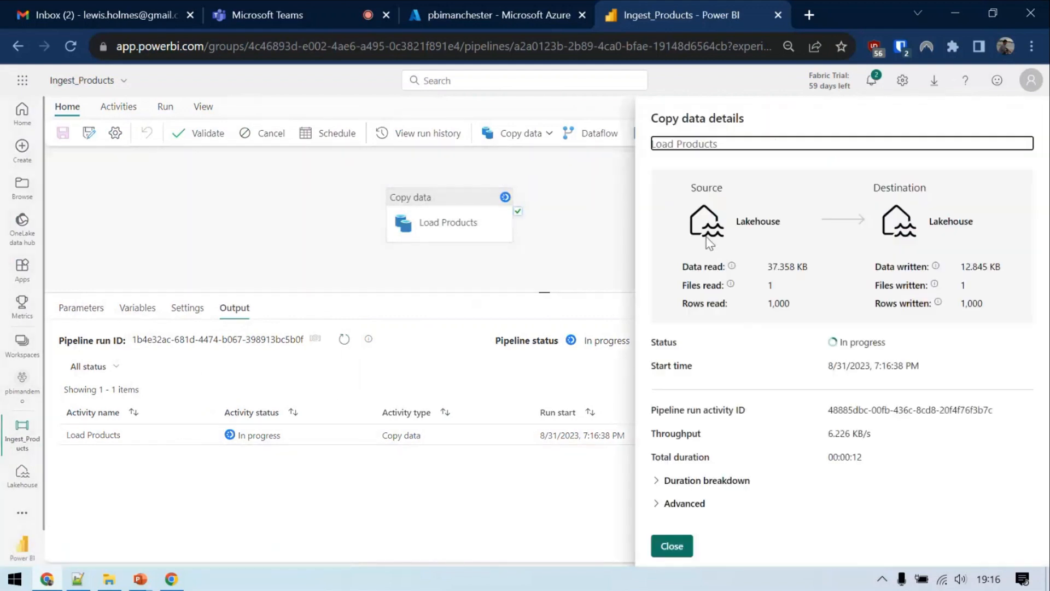
pyautogui.moveTo(976, 307); pyautogui.dragTo(886, 304)
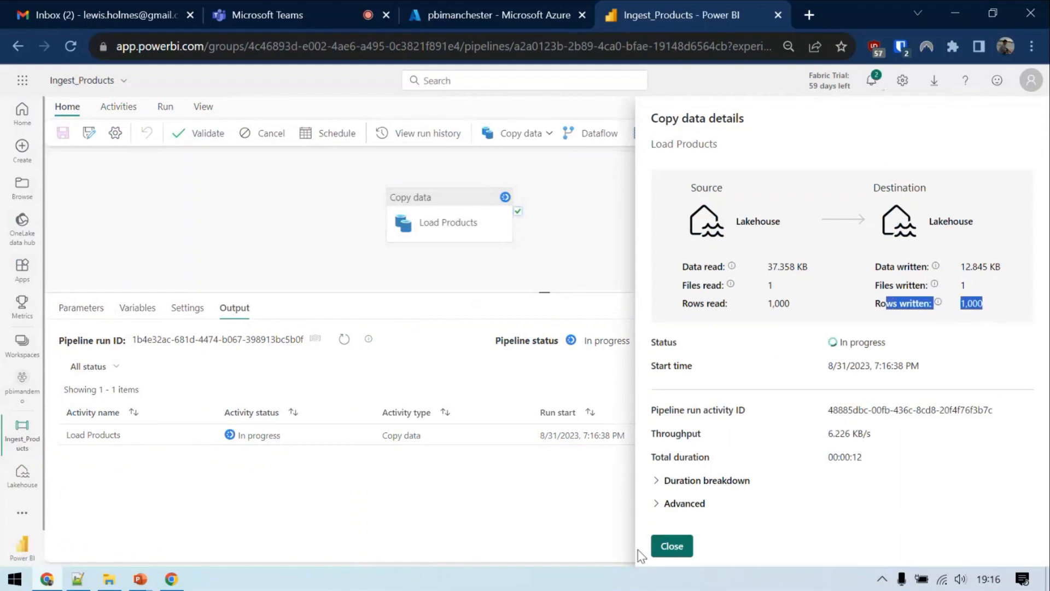
pyautogui.click(672, 546)
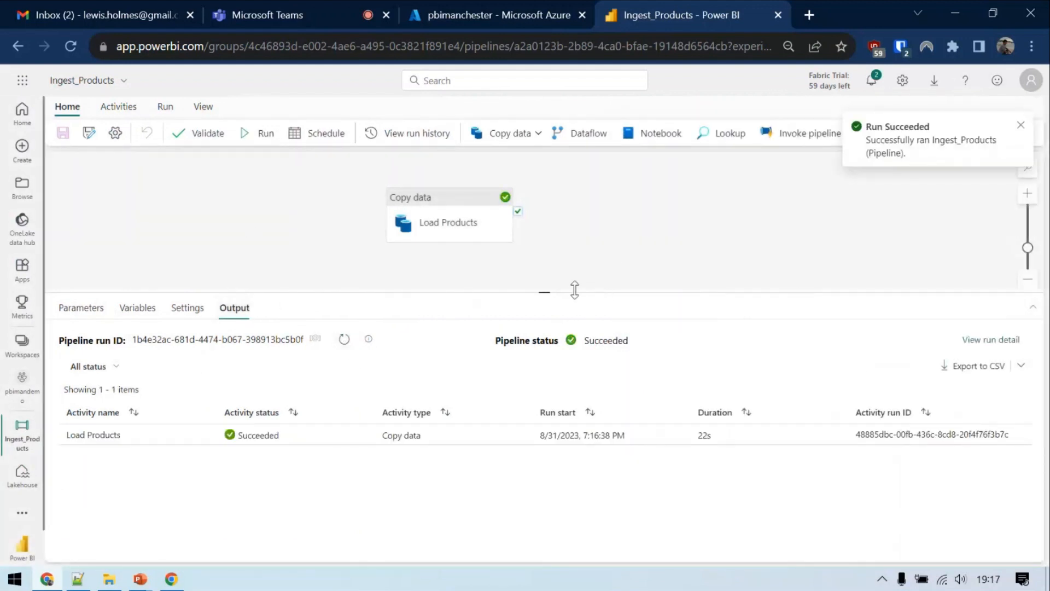
pyautogui.moveTo(571, 290); pyautogui.dragTo(544, 304)
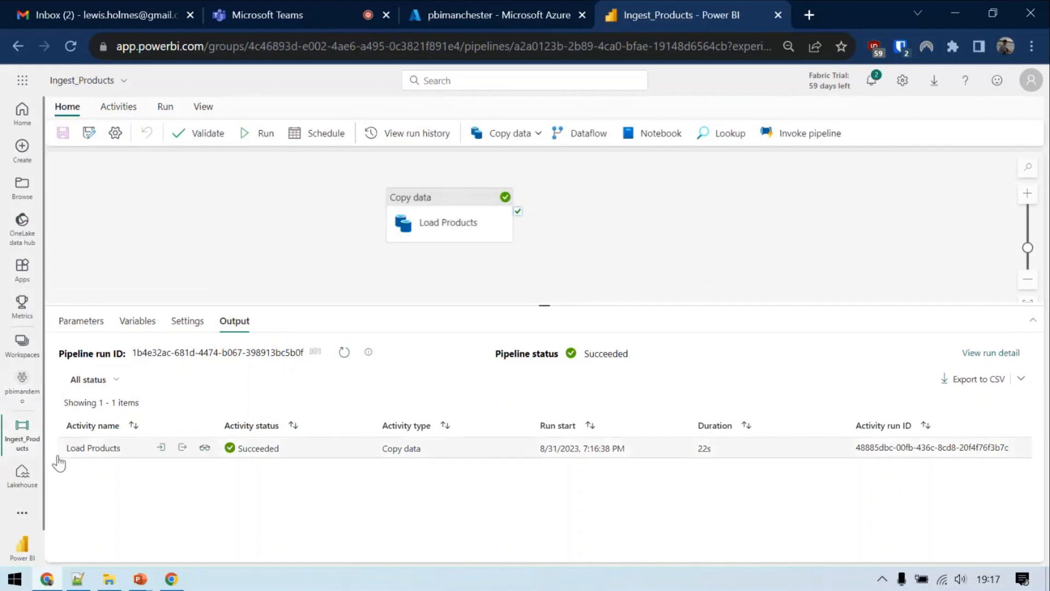
# - Return to the lakehouse and preview the rows of the Products table
pyautogui.click(21, 475)
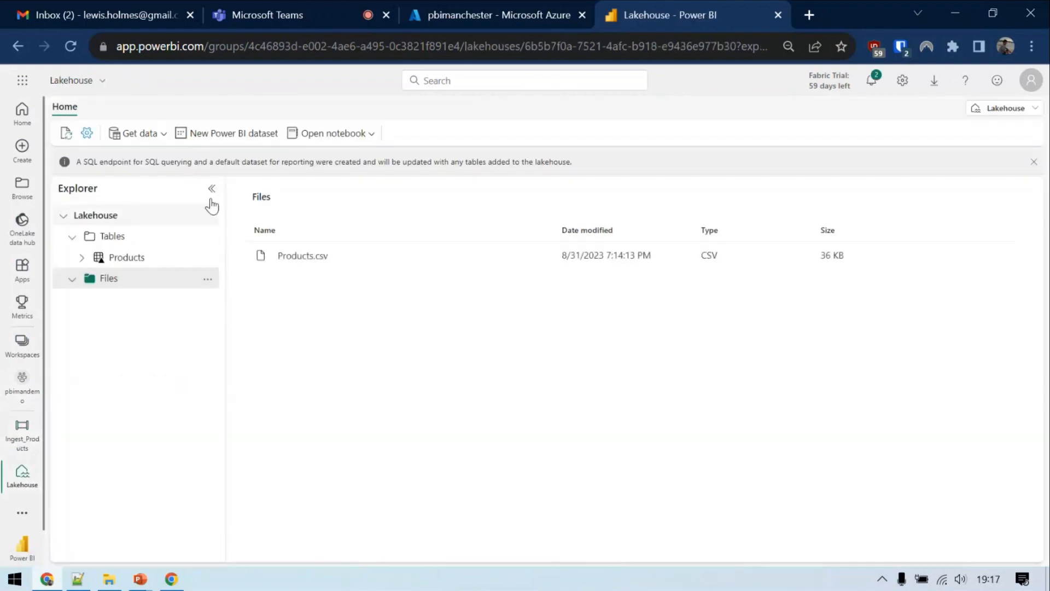
pyautogui.click(135, 263)
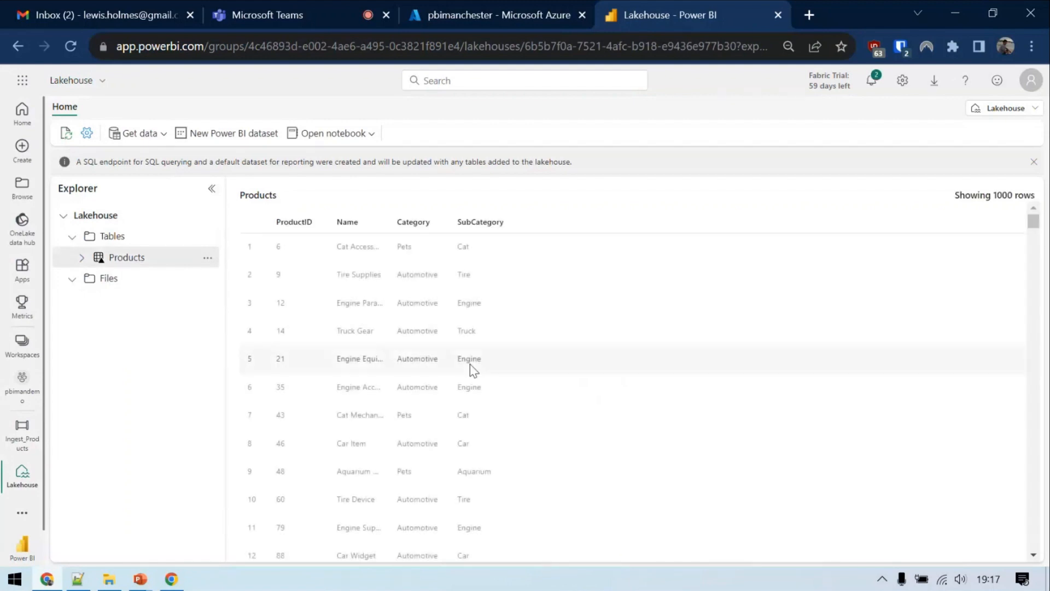
pyautogui.scroll(-15, 479, 375)
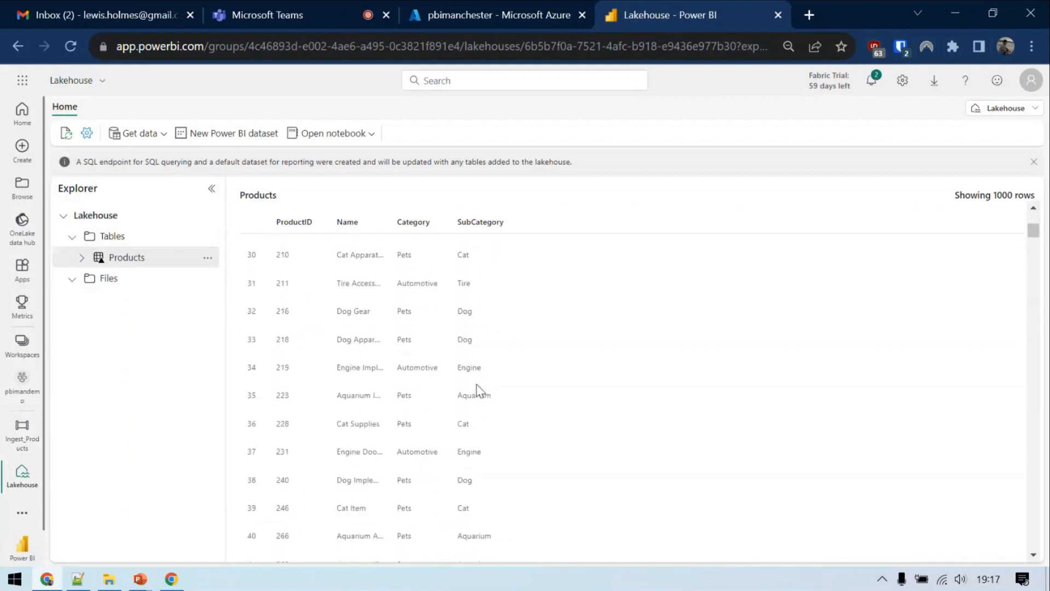
pyautogui.scroll(-15, 478, 384)
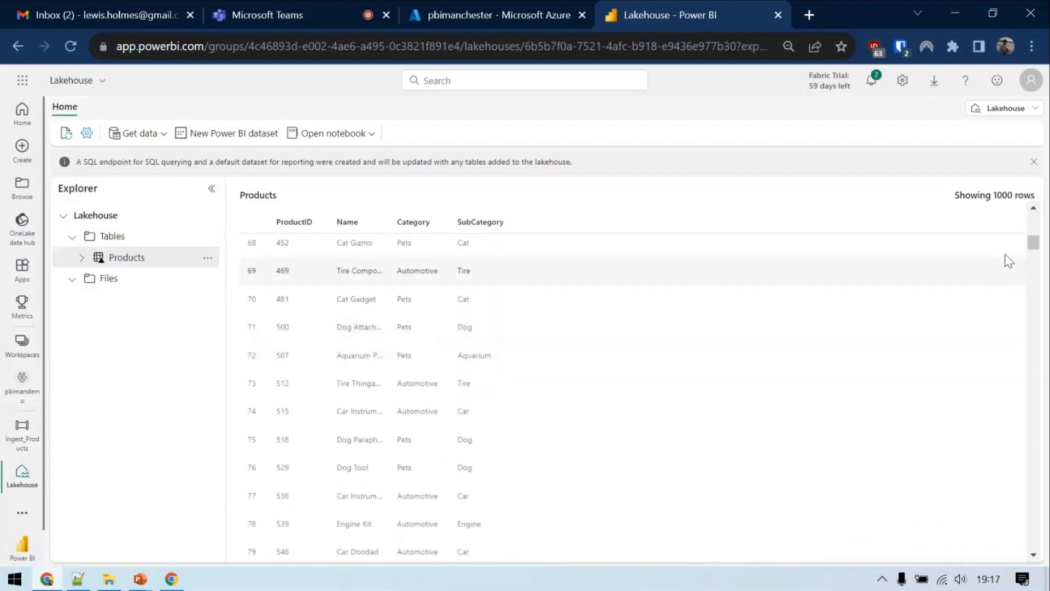
# - Return to the first rows of the Products preview and inspect the lakehouse's Files folder and its available options
pyautogui.moveTo(1031, 250); pyautogui.dragTo(1035, 220)
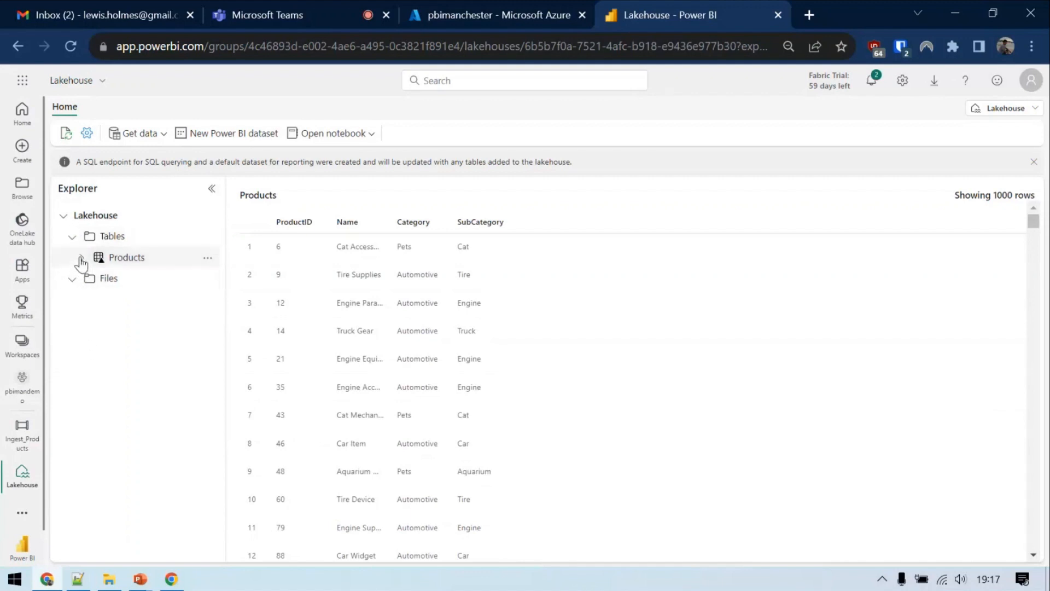
pyautogui.click(73, 236)
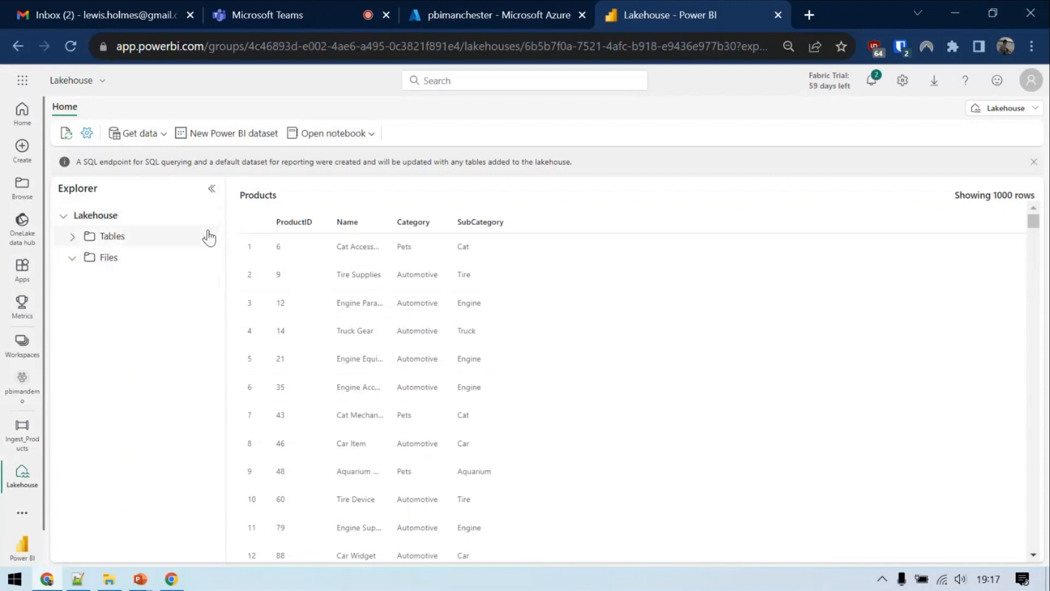
pyautogui.click(73, 236)
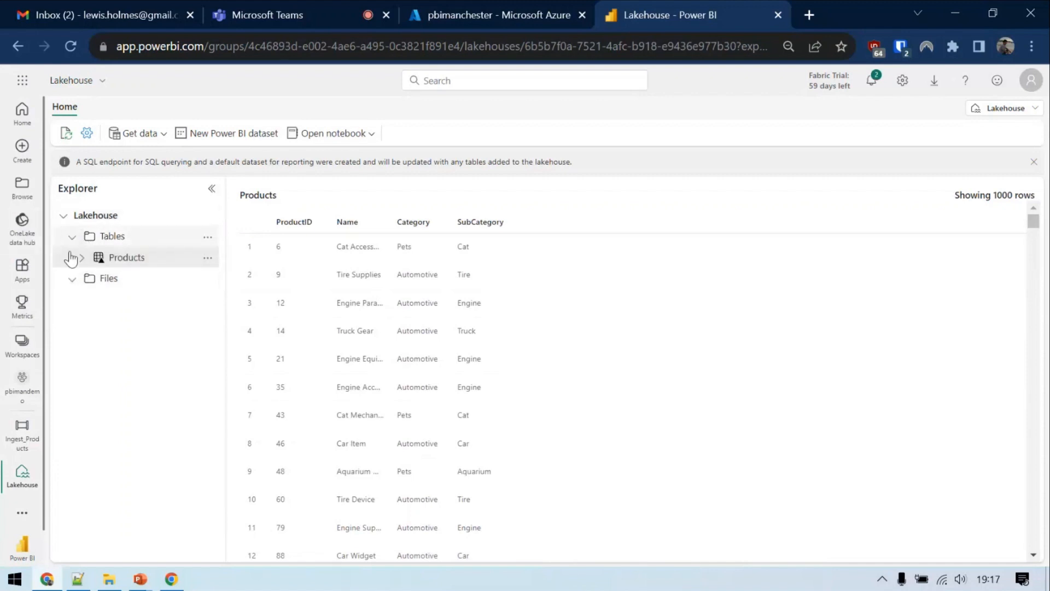
pyautogui.click(120, 282)
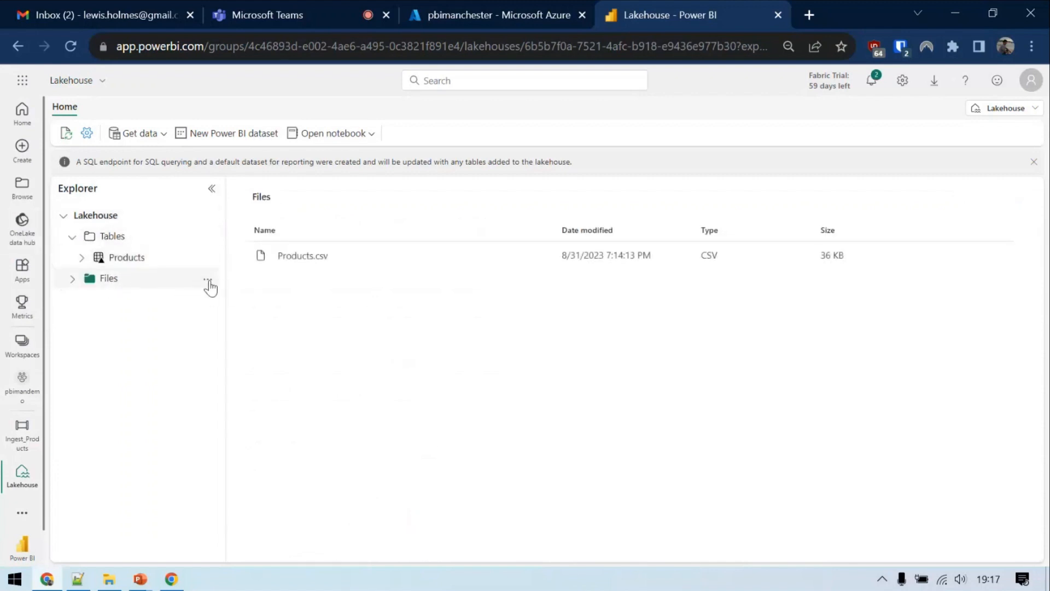
pyautogui.click(208, 279)
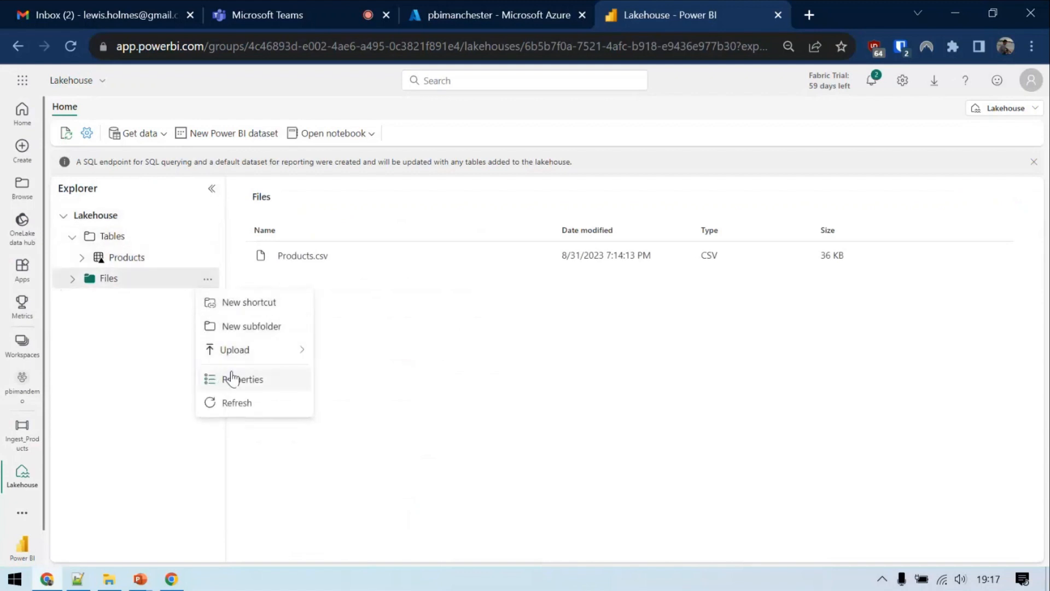
pyautogui.click(208, 278)
# - Create a Microsoft OneLake shortcut under the lakehouse's Tables to the Date table of the Dimension lakehouse
pyautogui.click(208, 238)
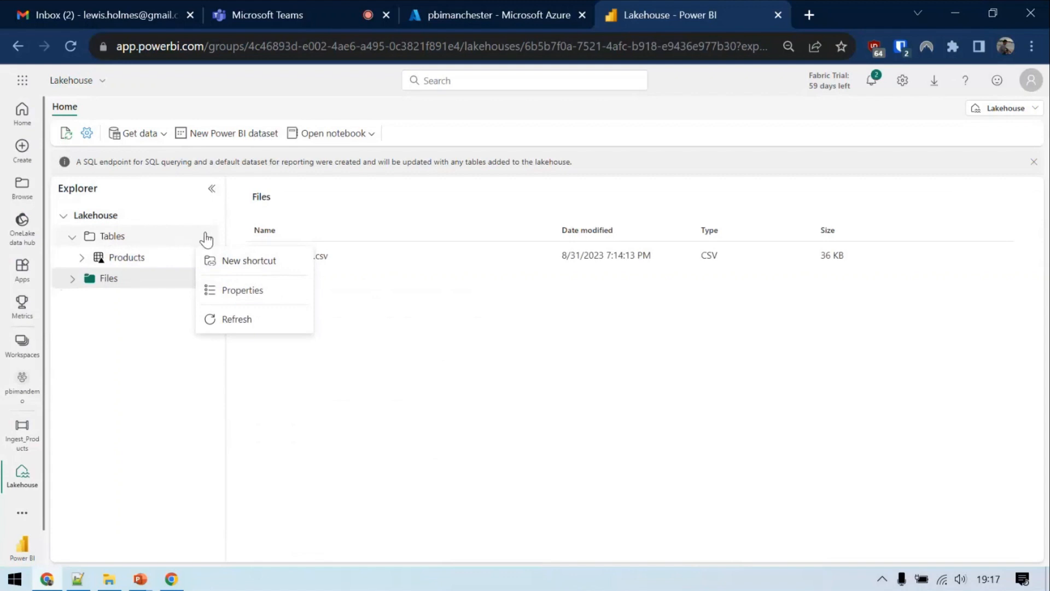
pyautogui.click(257, 263)
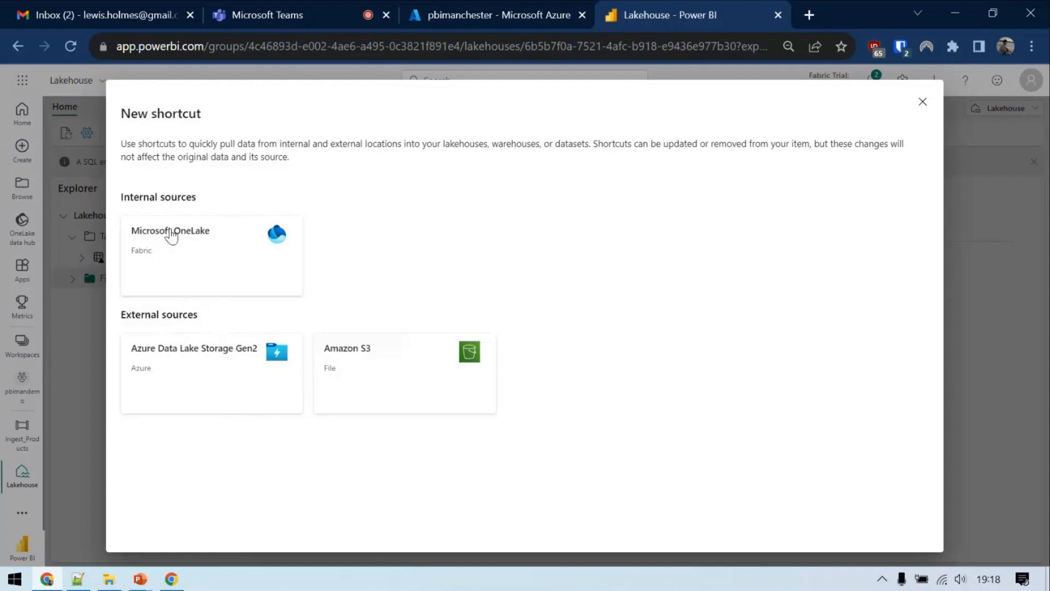
pyautogui.click(171, 234)
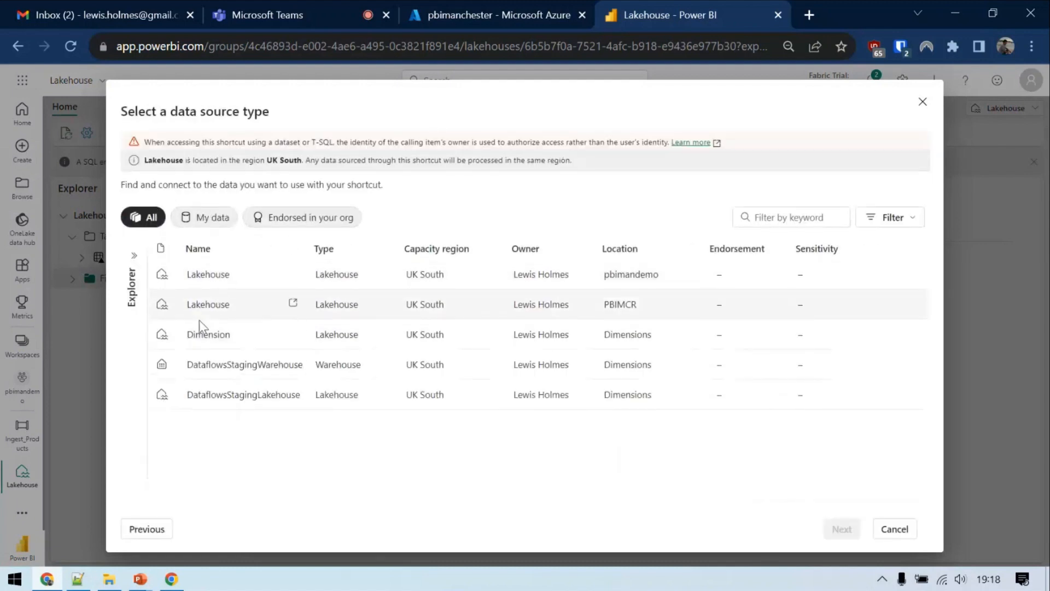
pyautogui.click(208, 332)
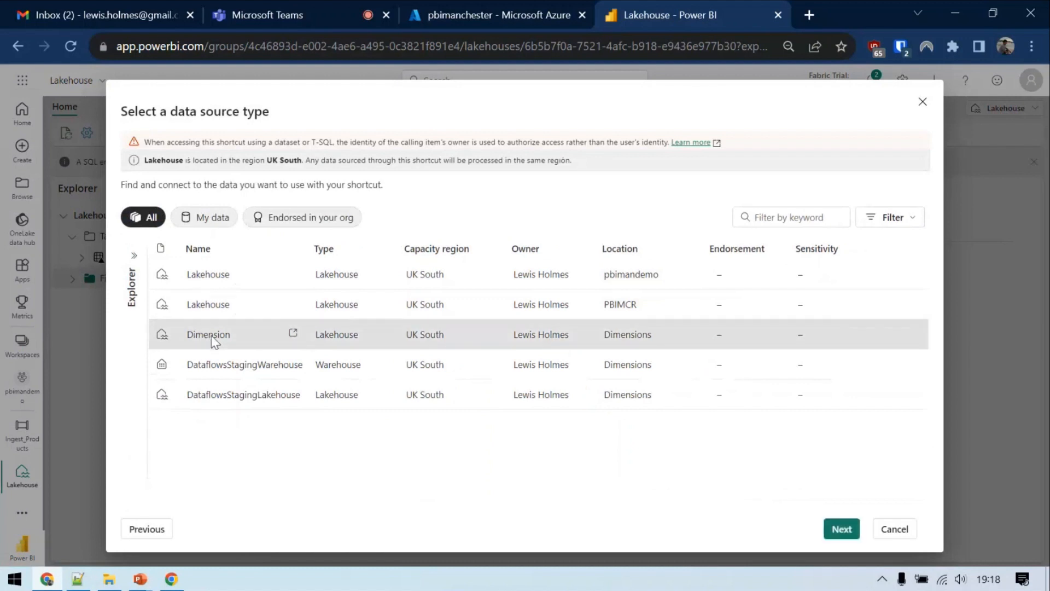
pyautogui.click(842, 530)
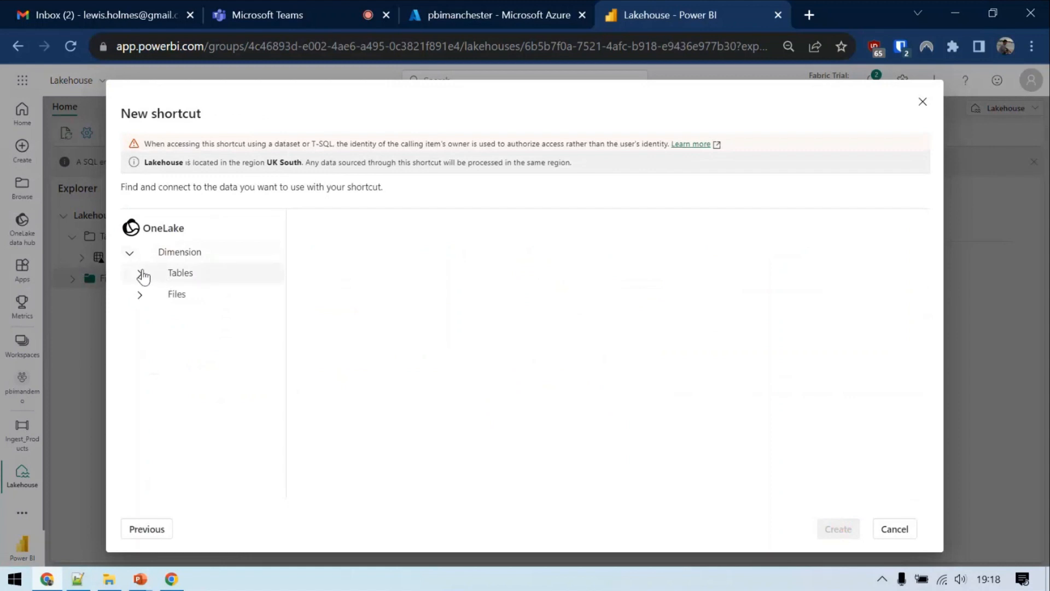
pyautogui.click(163, 294)
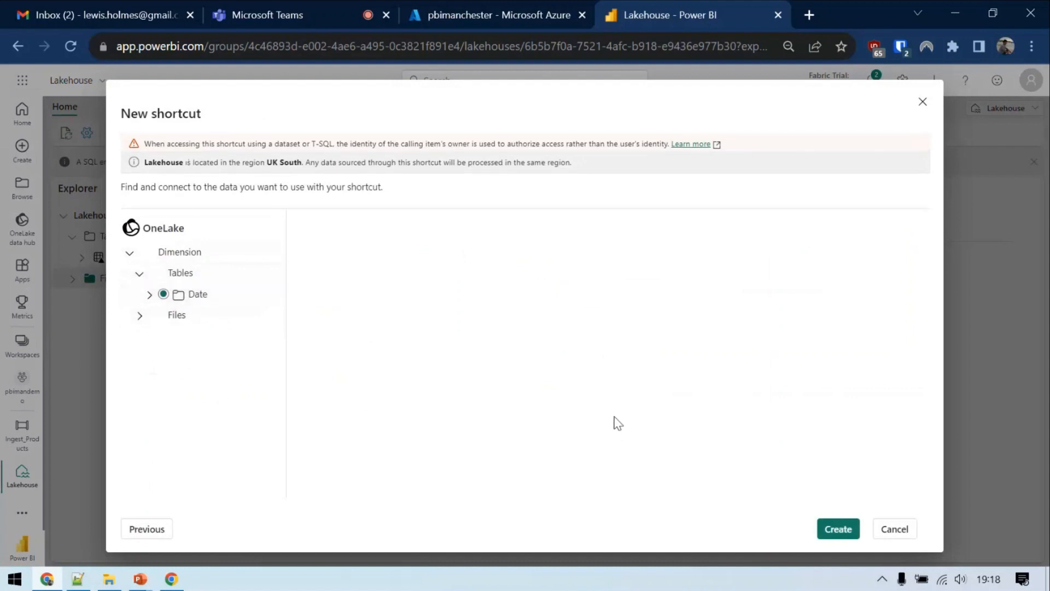
pyautogui.moveTo(144, 143); pyautogui.dragTo(607, 144)
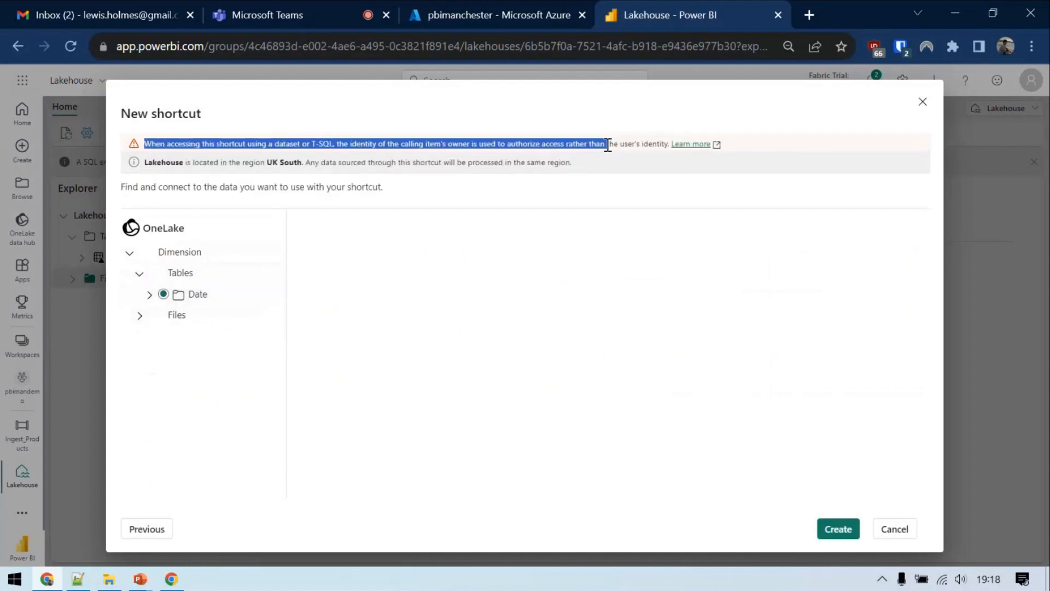
pyautogui.click(609, 144)
pyautogui.click(840, 531)
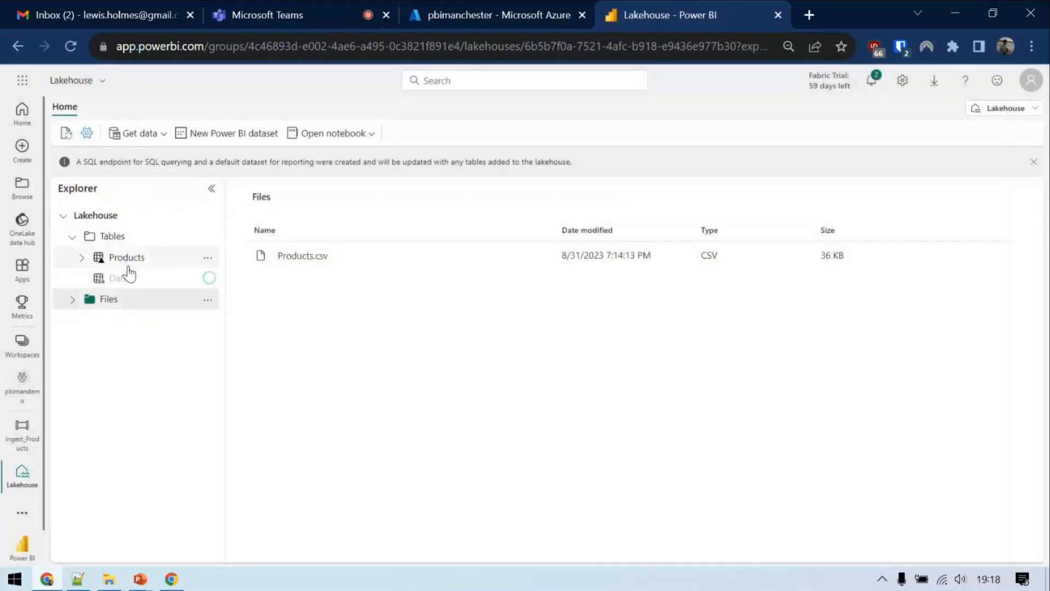
# - Preview the Date shortcut table and look through its columns and rows
pyautogui.moveTo(134, 280)
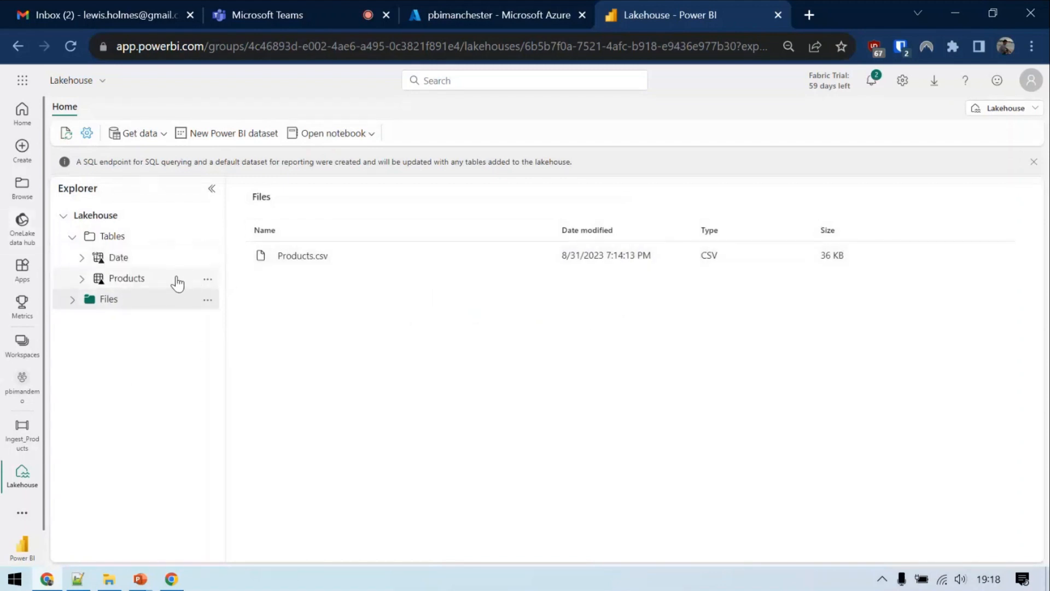
pyautogui.click(104, 263)
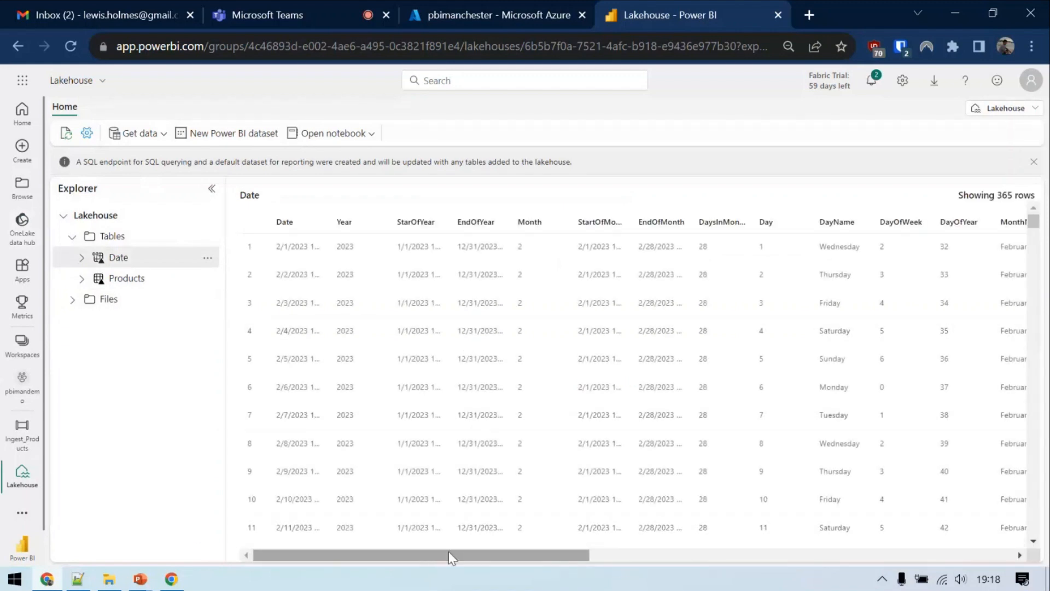
pyautogui.moveTo(449, 551); pyautogui.dragTo(233, 568)
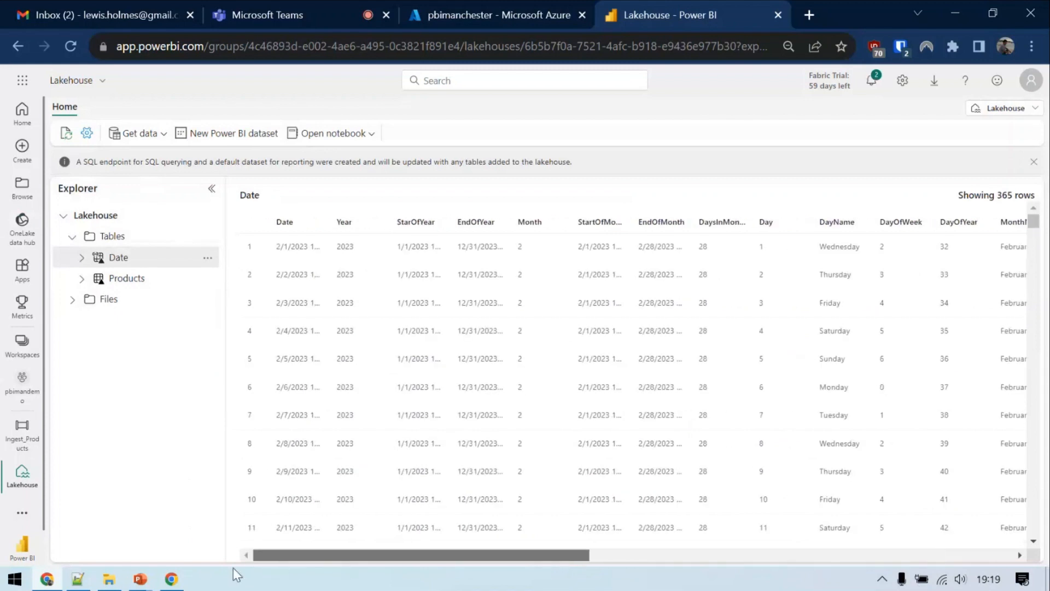
pyautogui.scroll(-15, 320, 282)
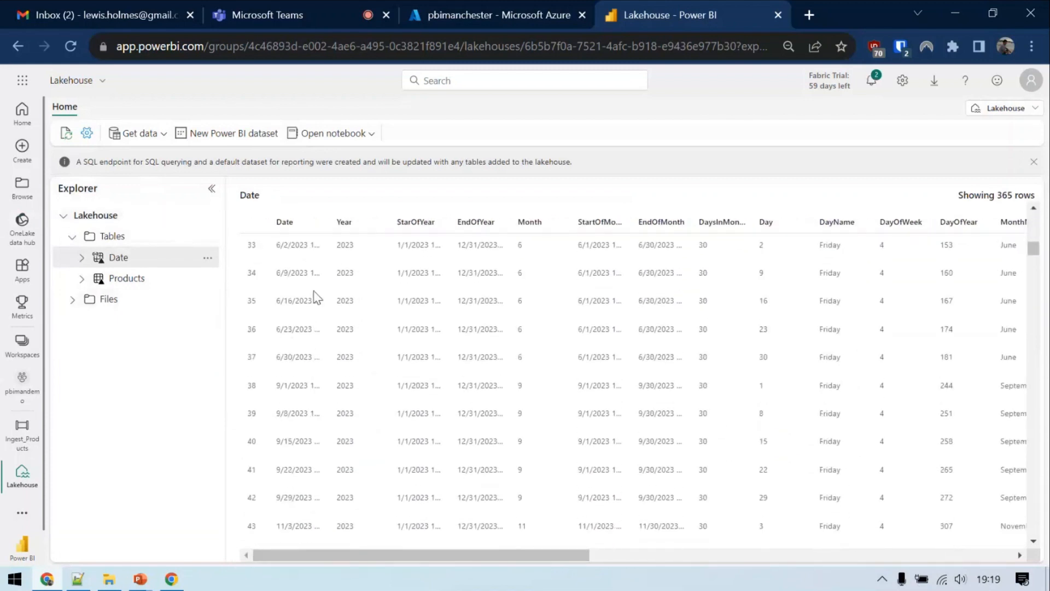
pyautogui.scroll(-20, 313, 303)
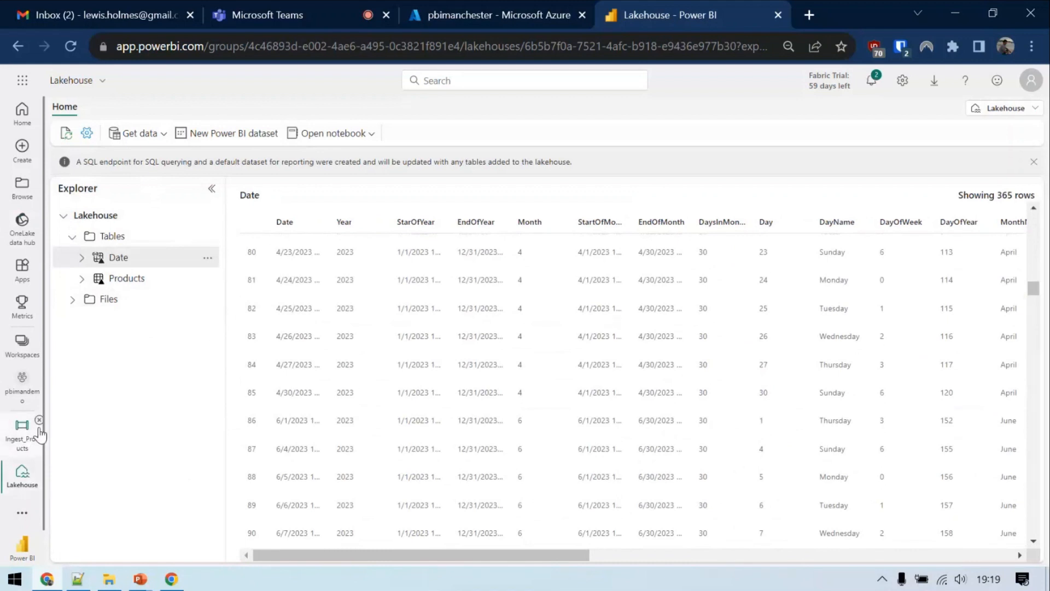
# - Open the pbimandemo workspace lineage and examine how the Dimension lakehouse, Lakehouse and Ingest_Products pipeline are connected
pyautogui.click(23, 382)
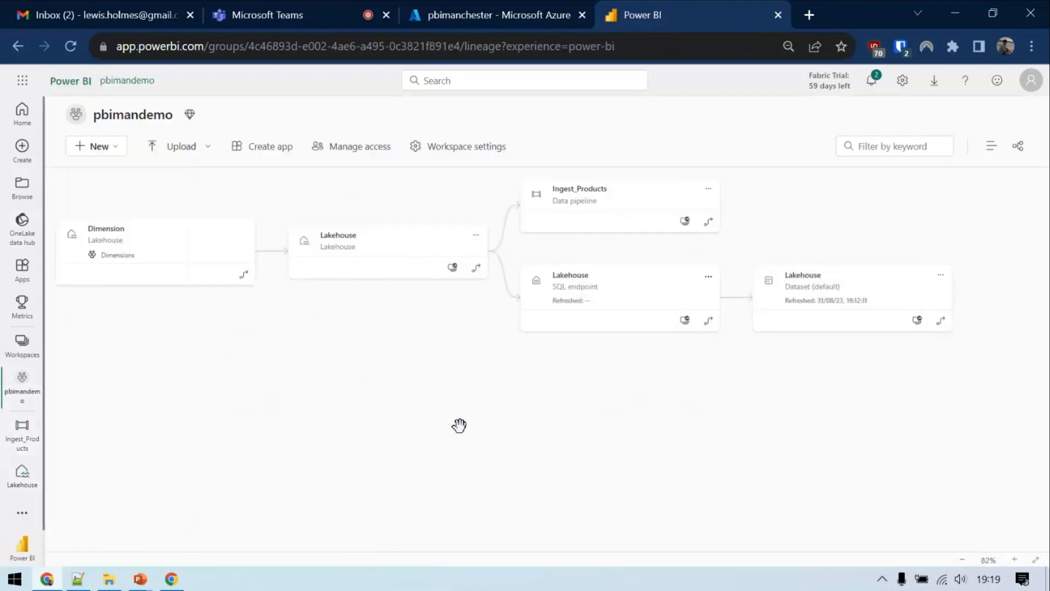
pyautogui.moveTo(459, 425); pyautogui.dragTo(511, 481)
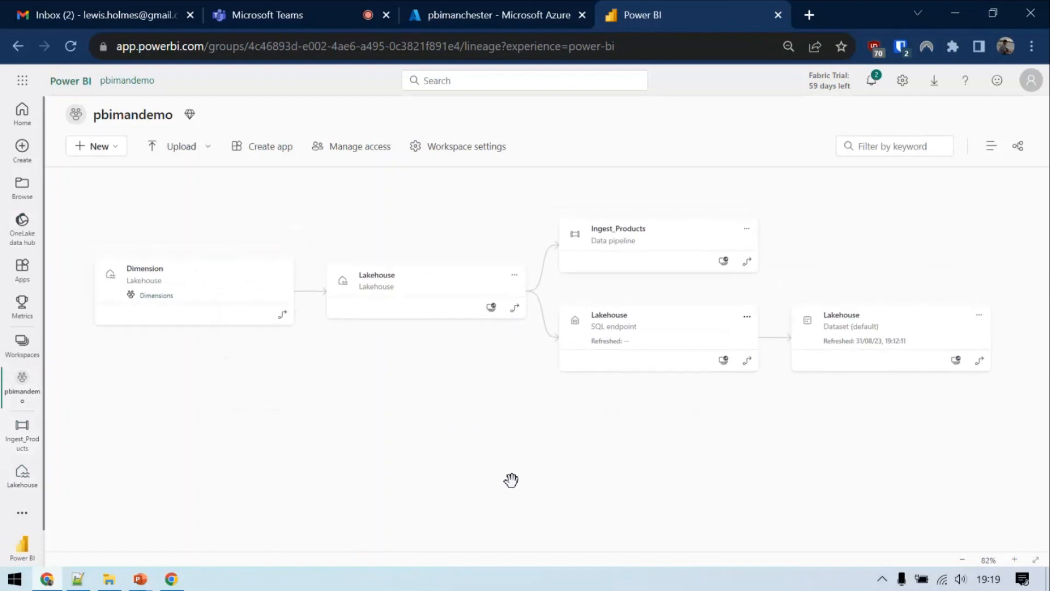
pyautogui.click(645, 234)
pyautogui.click(1026, 116)
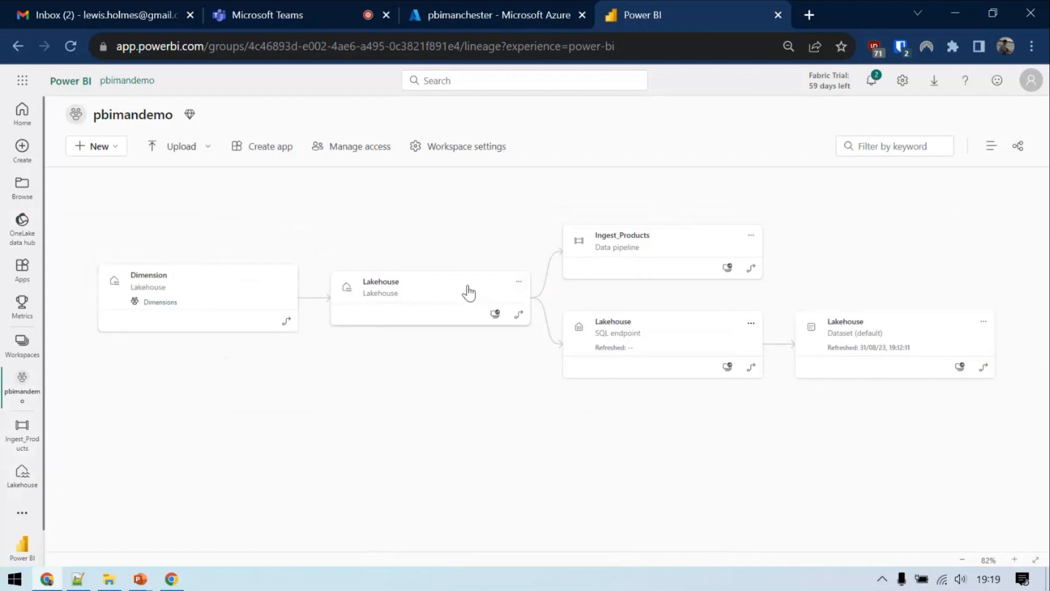
pyautogui.moveTo(667, 441); pyautogui.dragTo(655, 416)
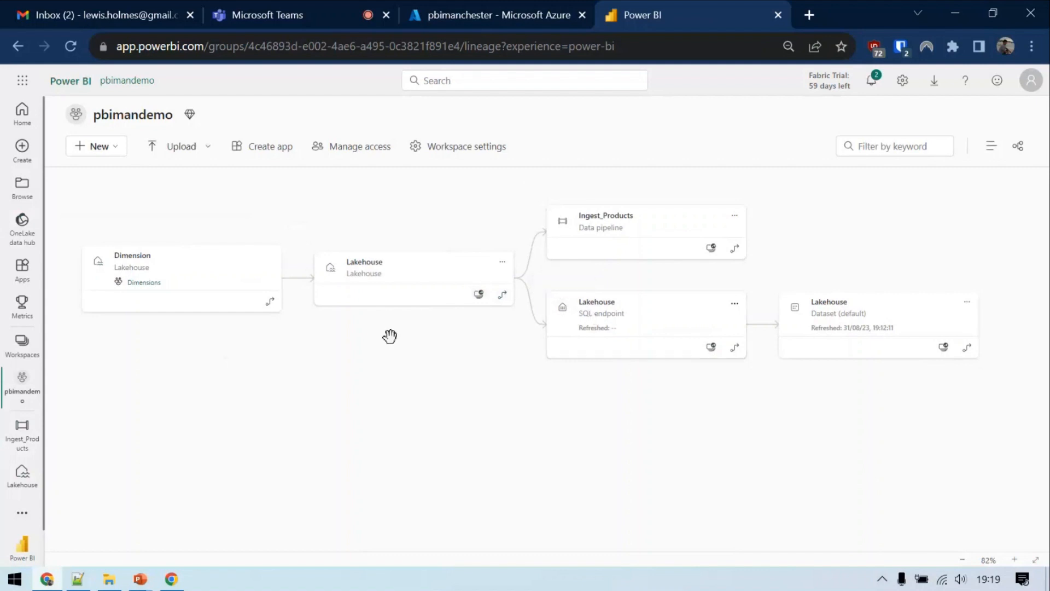
# - Switch to File Explorer, go back to the local Data Files folder and copy Sales July.csv
pyautogui.click(109, 580)
pyautogui.click(365, 241)
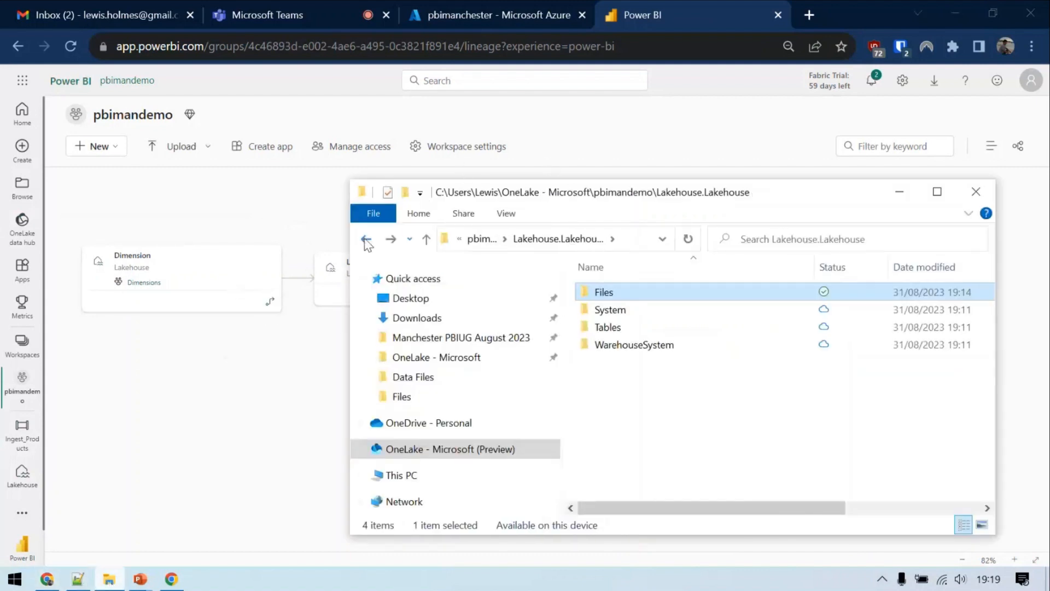
pyautogui.click(366, 241)
pyautogui.click(366, 240)
pyautogui.click(366, 241)
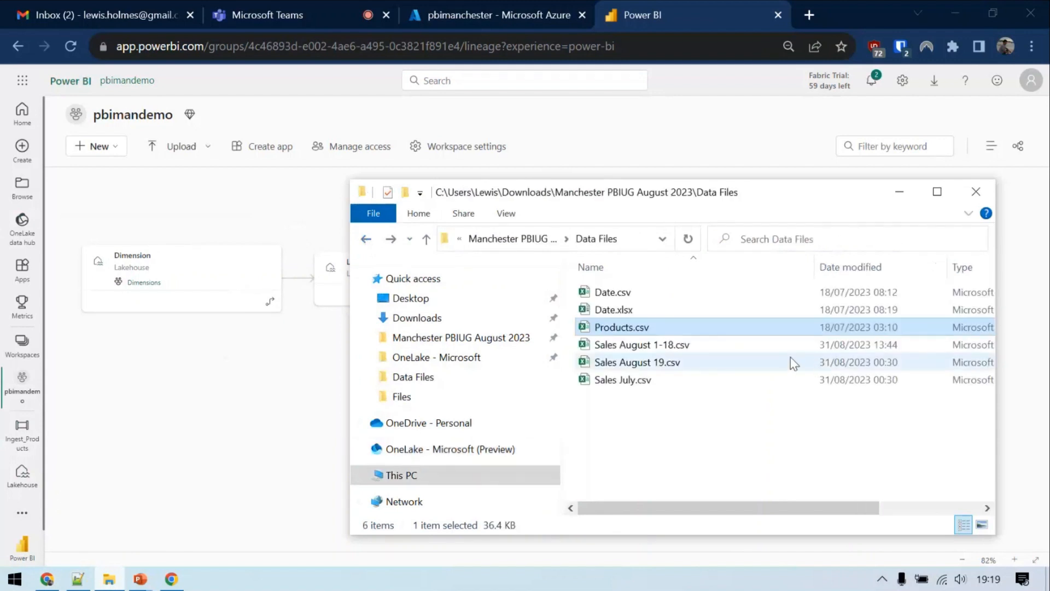
pyautogui.click(693, 362)
pyautogui.click(680, 381)
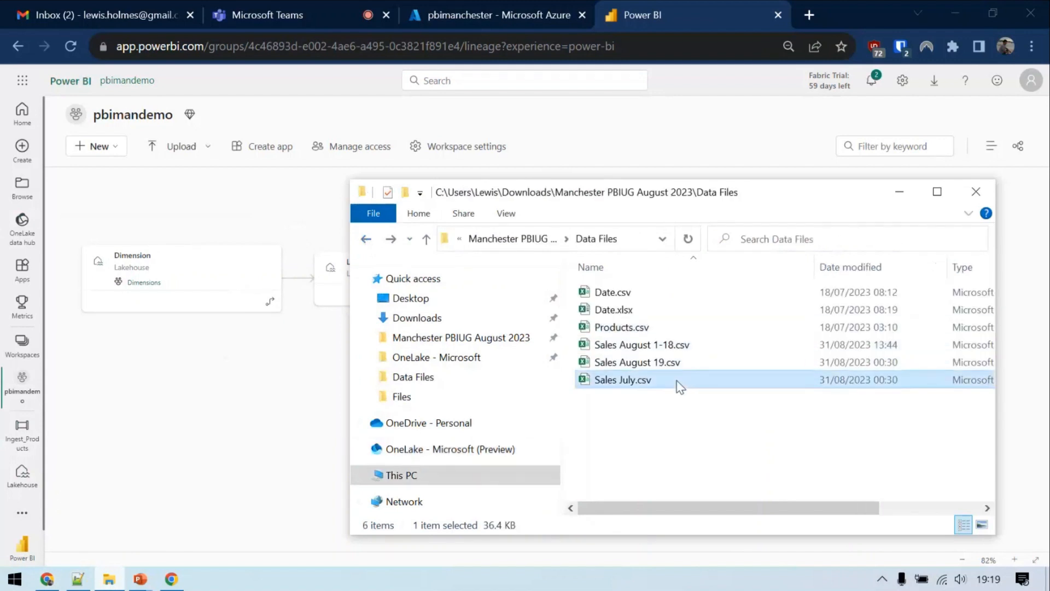
# - Check the lakehouse's synced Tables folder in OneLake and paste Sales July.csv into its Files folder
pyautogui.click(390, 239)
pyautogui.click(391, 239)
pyautogui.click(391, 239)
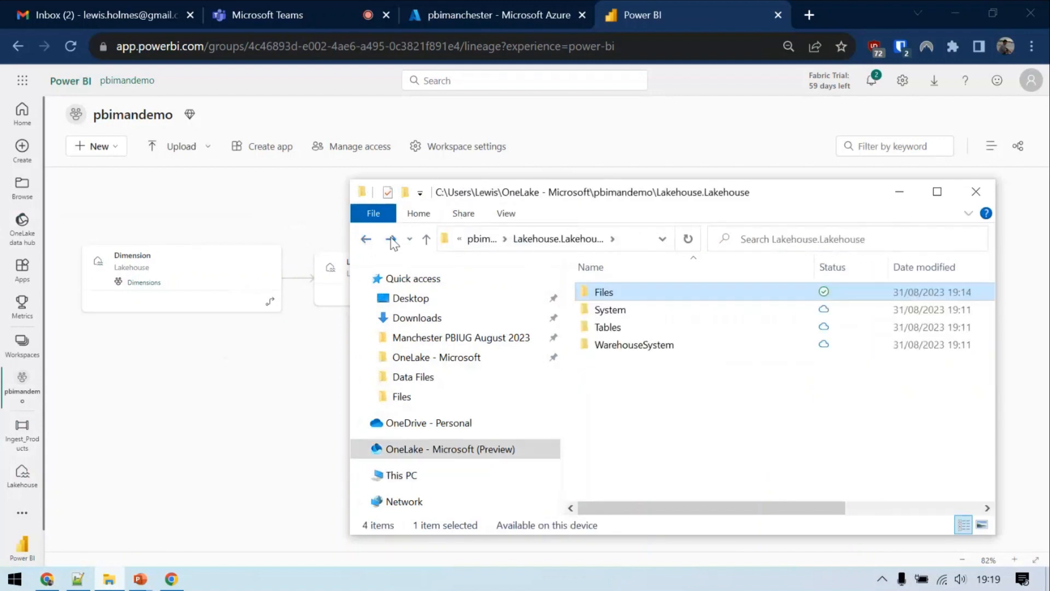
pyautogui.doubleClick(717, 328)
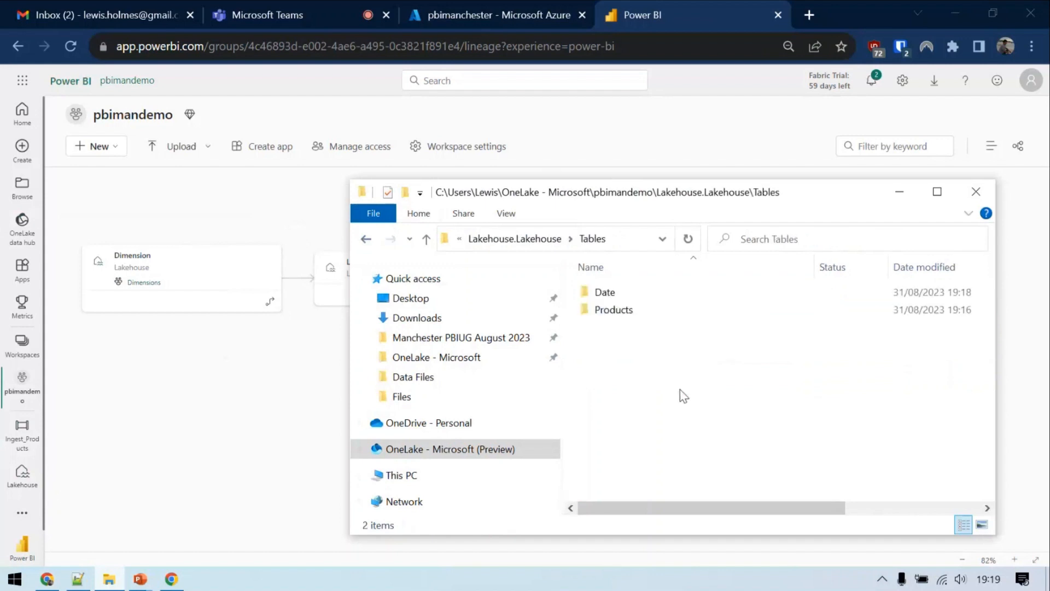
pyautogui.click(521, 239)
pyautogui.doubleClick(638, 291)
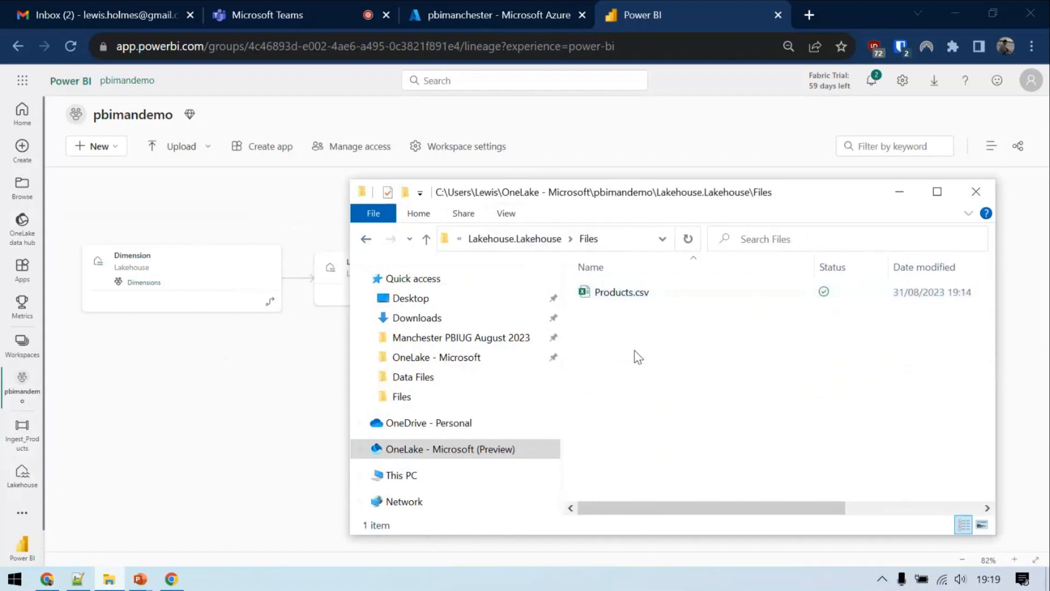
pyautogui.hotkey('ctrl', 'v')
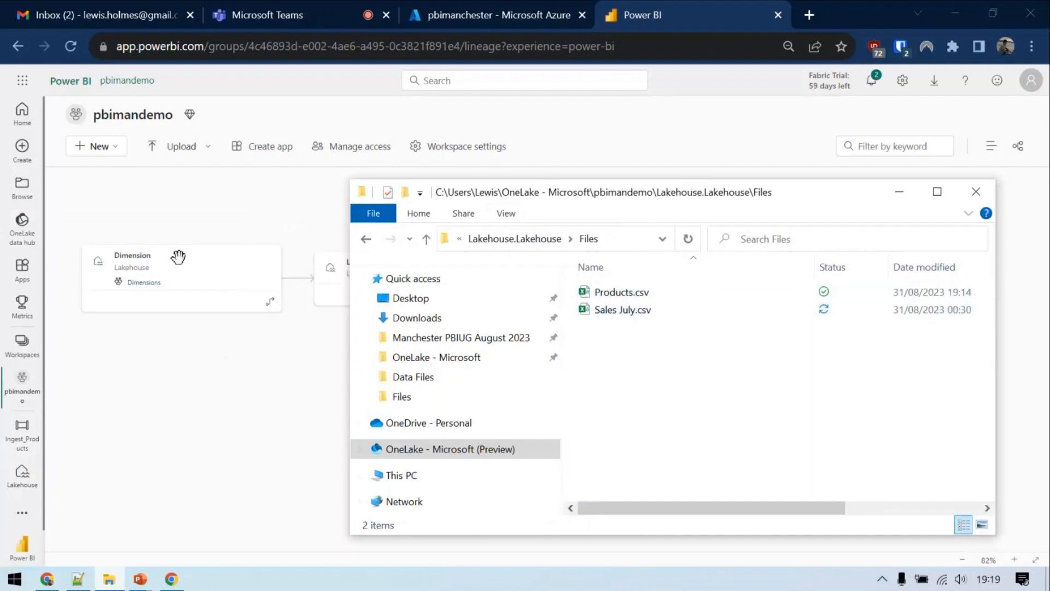
# - Switch back to Power BI, open the Lakehouse from the workspace lineage and list the contents of its Files folder
pyautogui.click(108, 394)
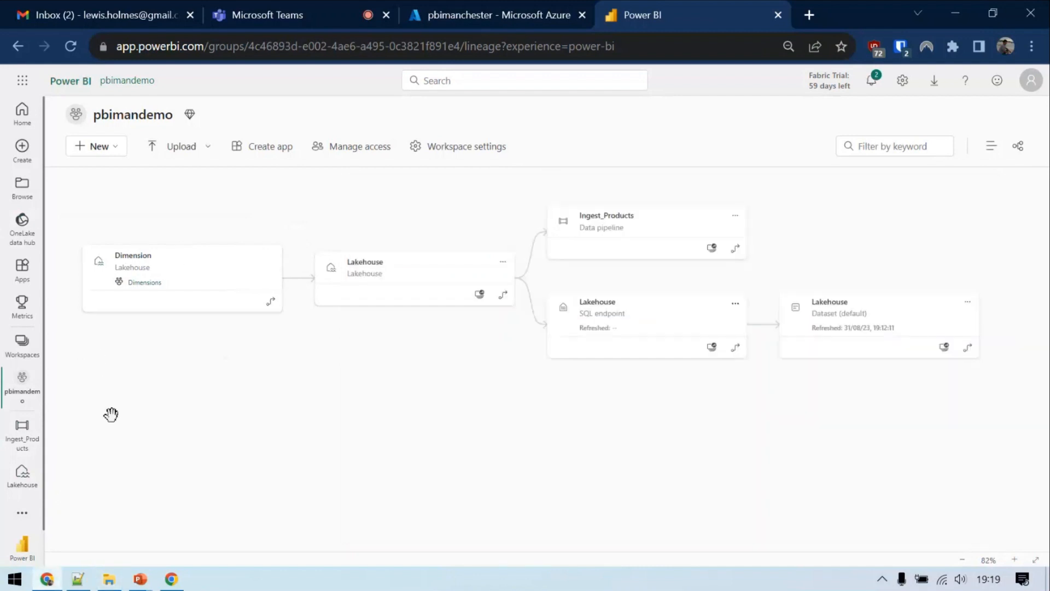
pyautogui.click(352, 275)
pyautogui.click(811, 180)
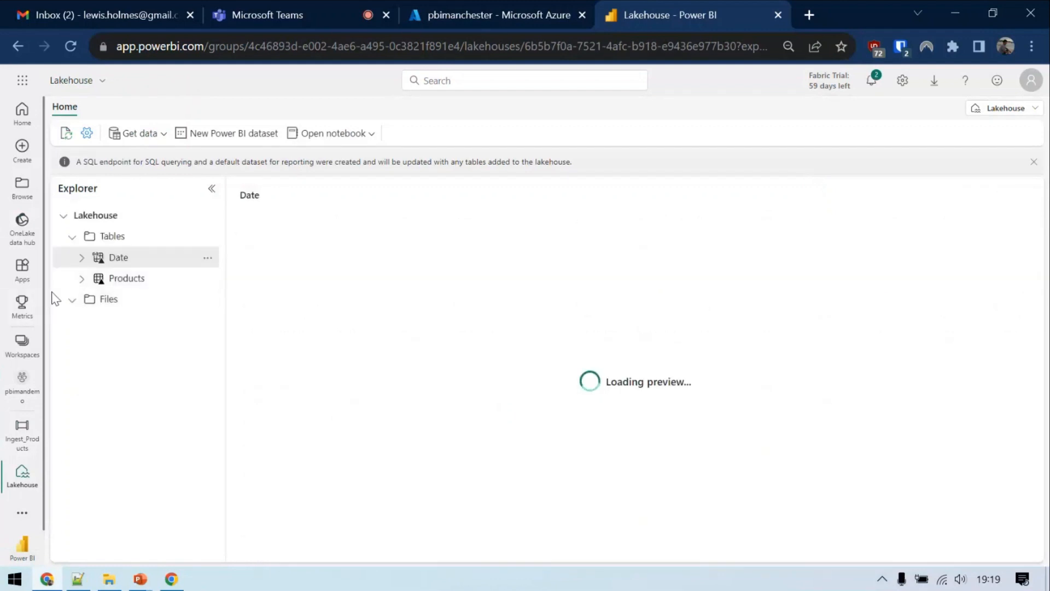
pyautogui.click(108, 306)
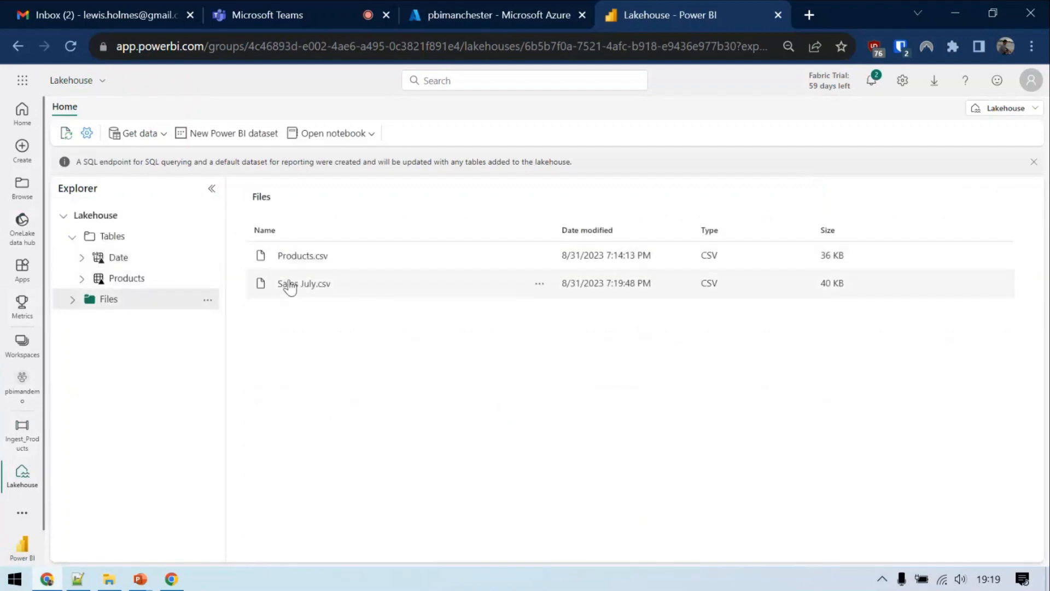
# - Create a new notebook from the lakehouse and activate its first code cell
pyautogui.click(375, 136)
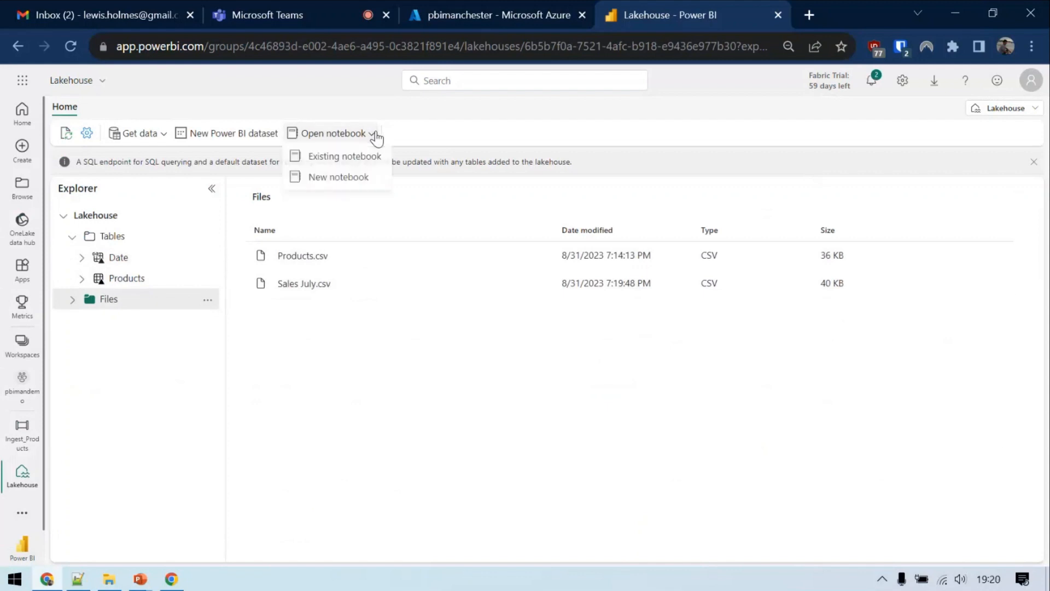
pyautogui.click(361, 181)
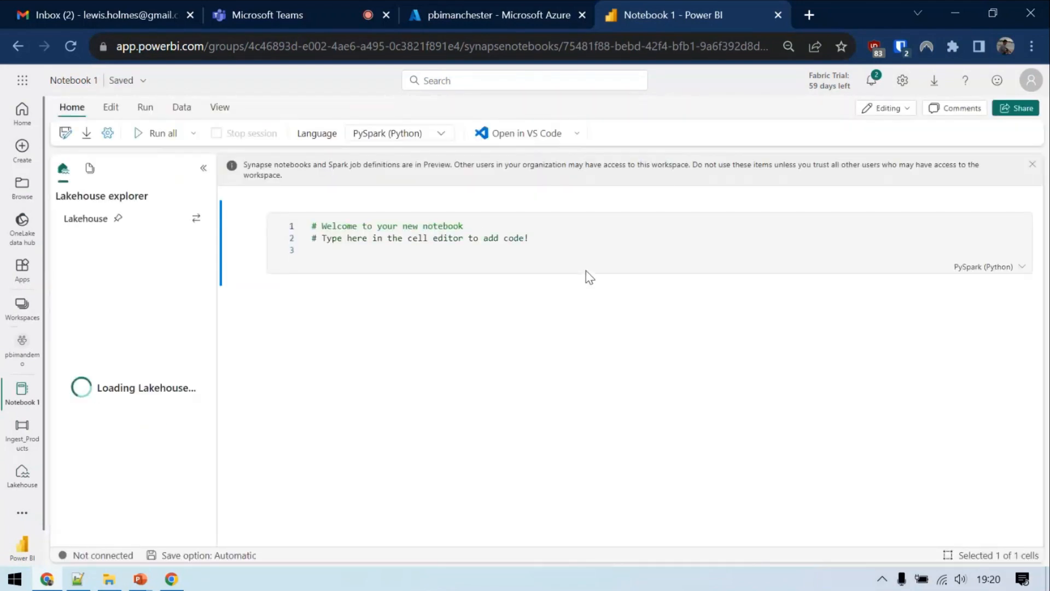
pyautogui.moveTo(544, 240); pyautogui.dragTo(213, 240)
pyautogui.click(651, 242)
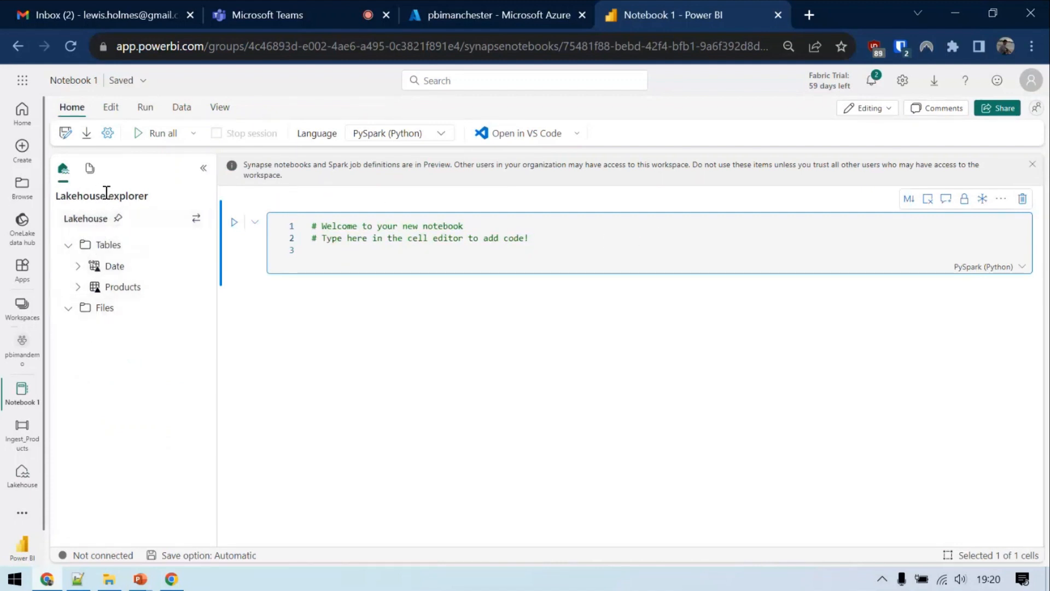
# - List the lakehouse's Files in the notebook and insert generated code into the cell to load and display Sales July.csv
pyautogui.click(69, 310)
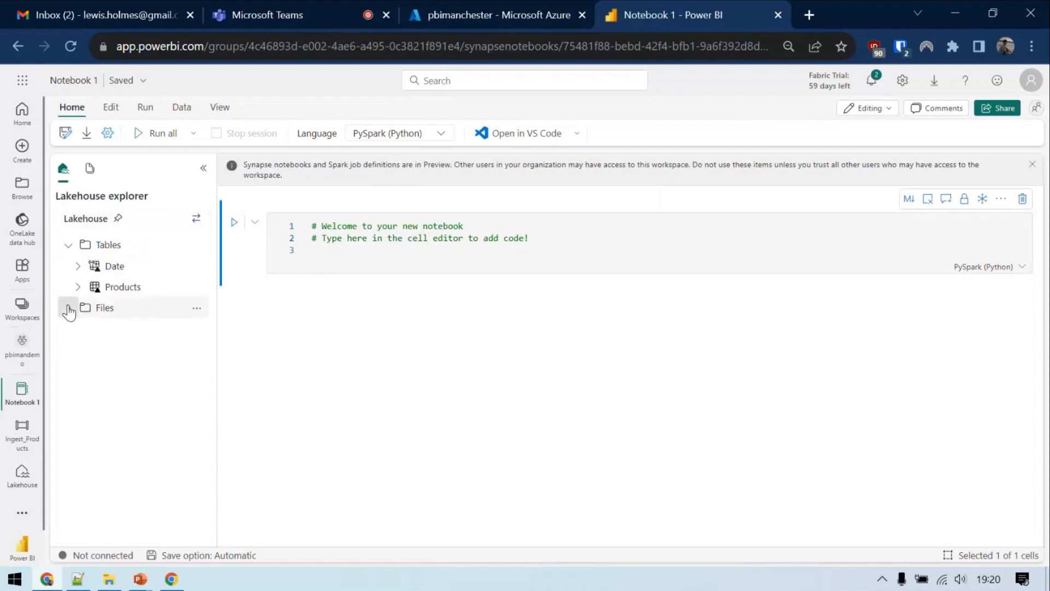
pyautogui.click(171, 315)
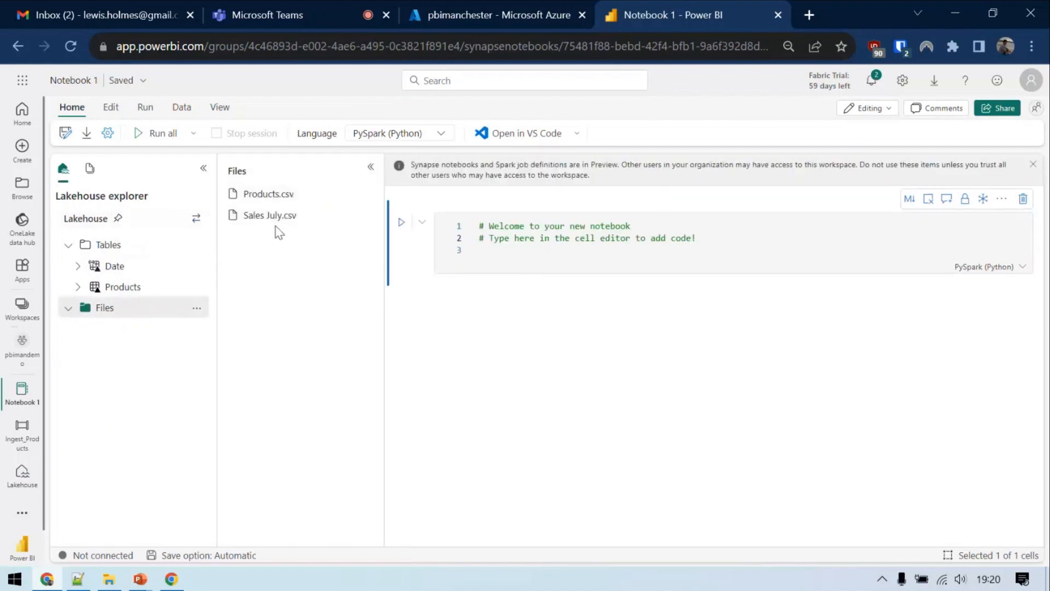
pyautogui.moveTo(273, 219); pyautogui.dragTo(635, 253)
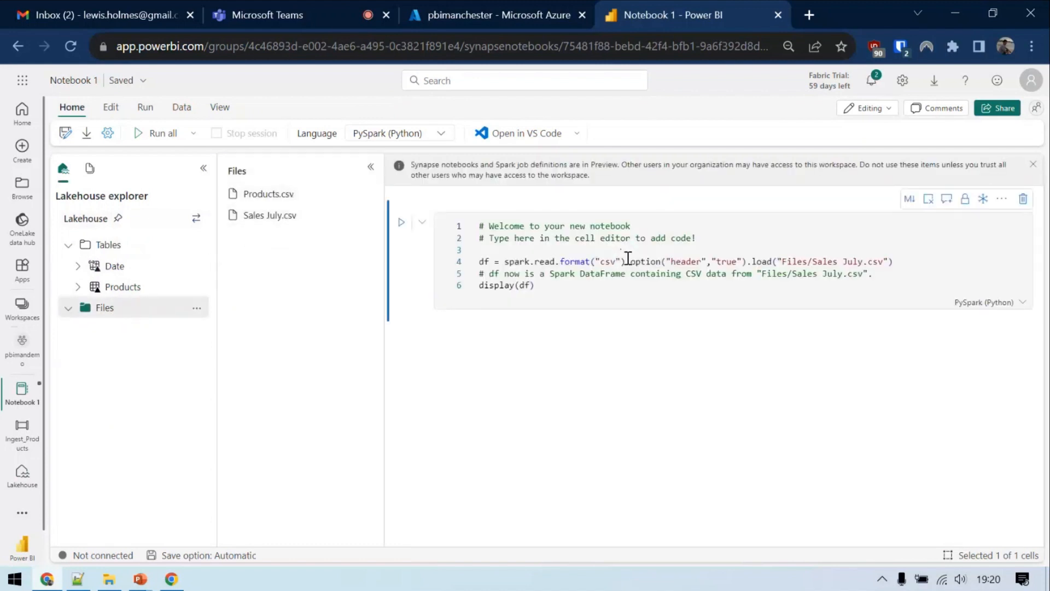
# - Run the cell, collapse the file list and look through the displayed sales rows
pyautogui.click(400, 222)
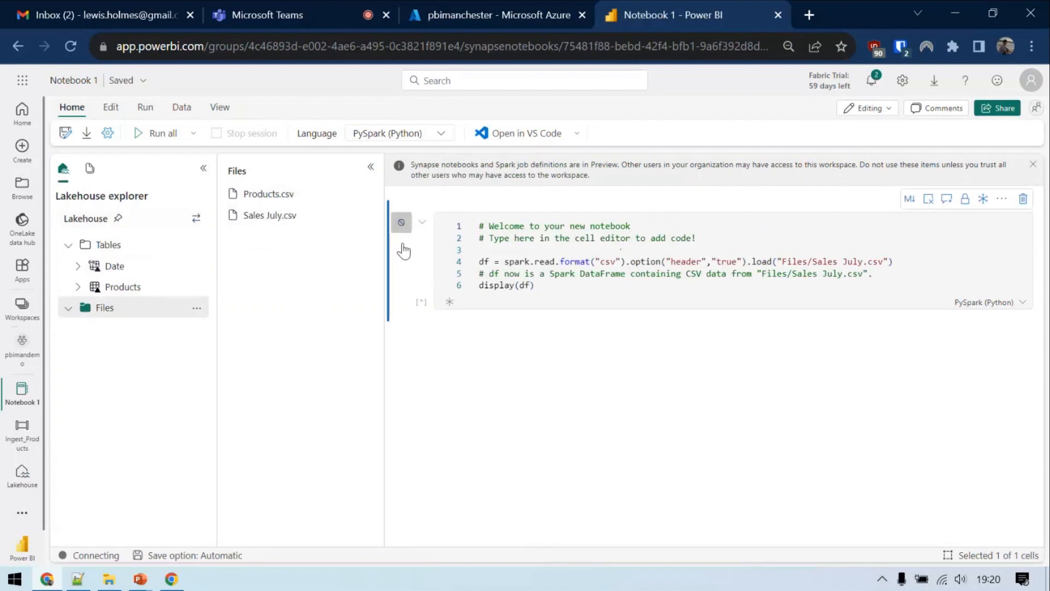
pyautogui.click(371, 167)
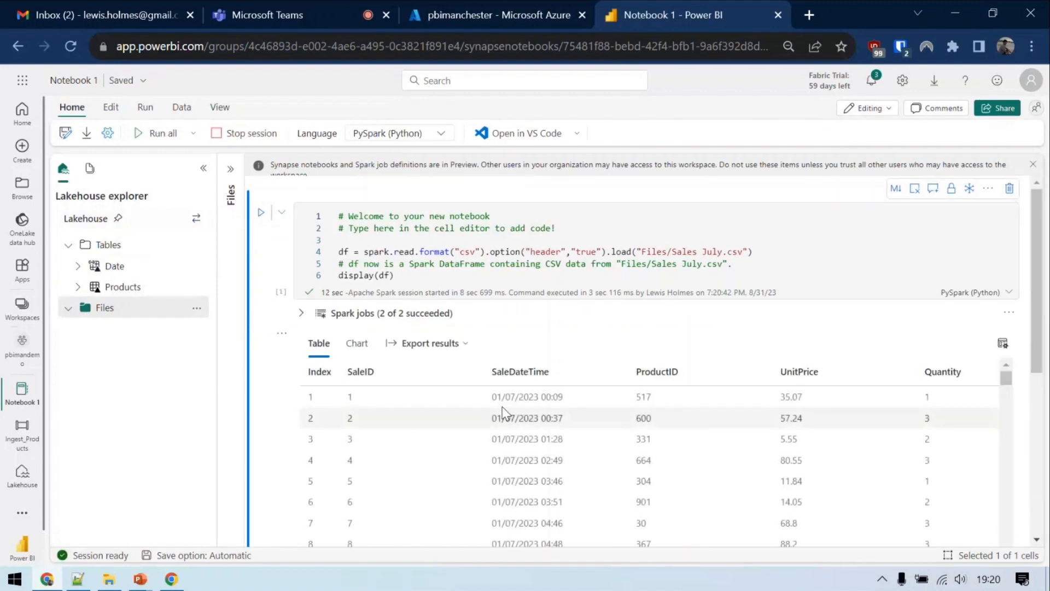
pyautogui.scroll(-5, 499, 427)
pyautogui.scroll(-5, 487, 443)
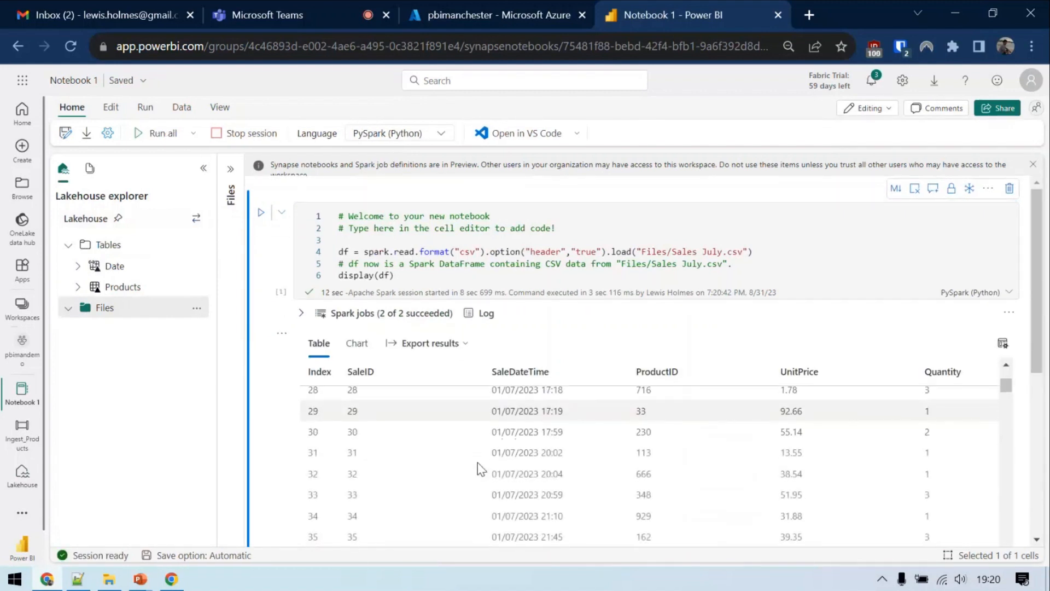
pyautogui.scroll(5, 479, 465)
pyautogui.scroll(4, 480, 466)
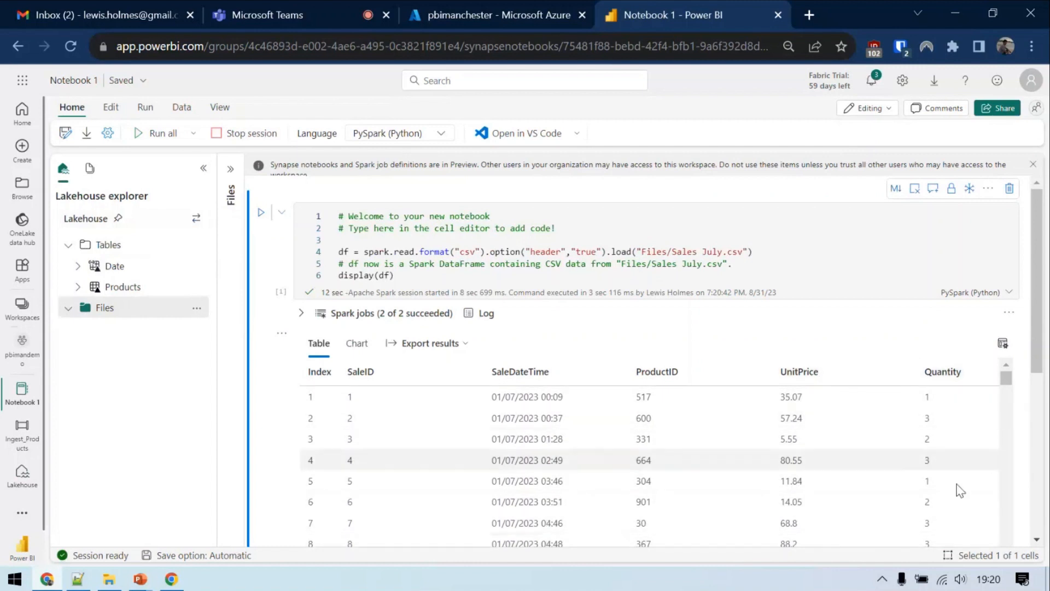
# - Extend the load statement over a second line with .withColumn("TotalPrice", "UnitPrice"*"Quantity")
pyautogui.click(769, 255)
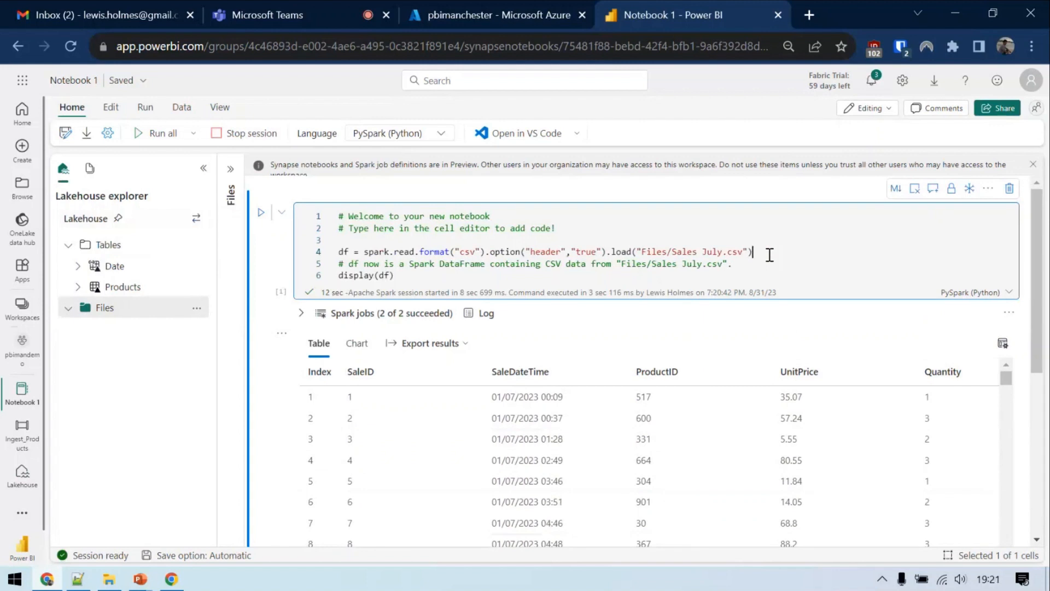
pyautogui.write('.ad')
pyautogui.press('Return')
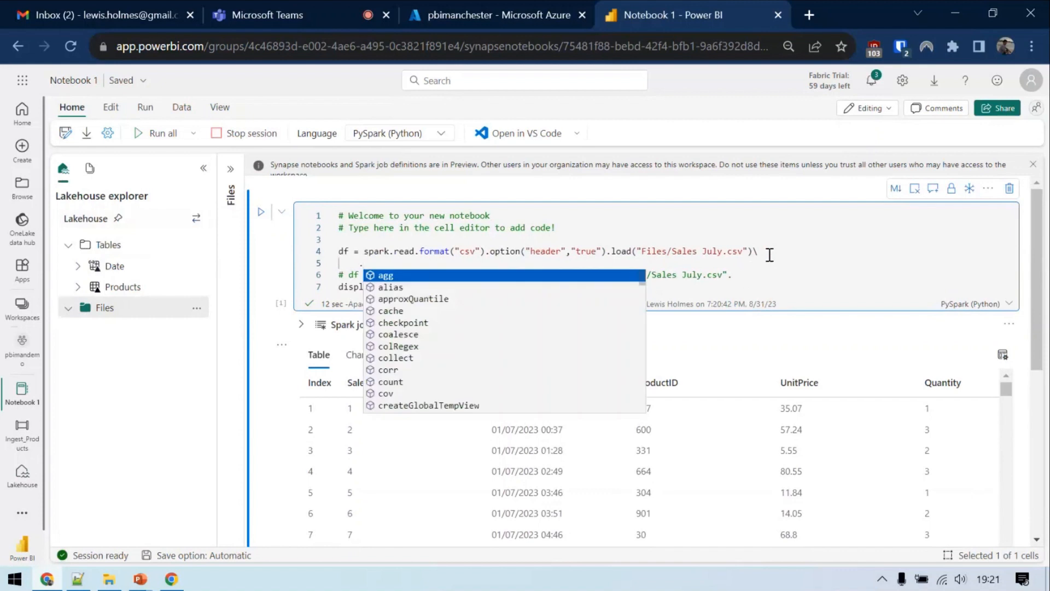
pyautogui.write('add')
pyautogui.write('wit')
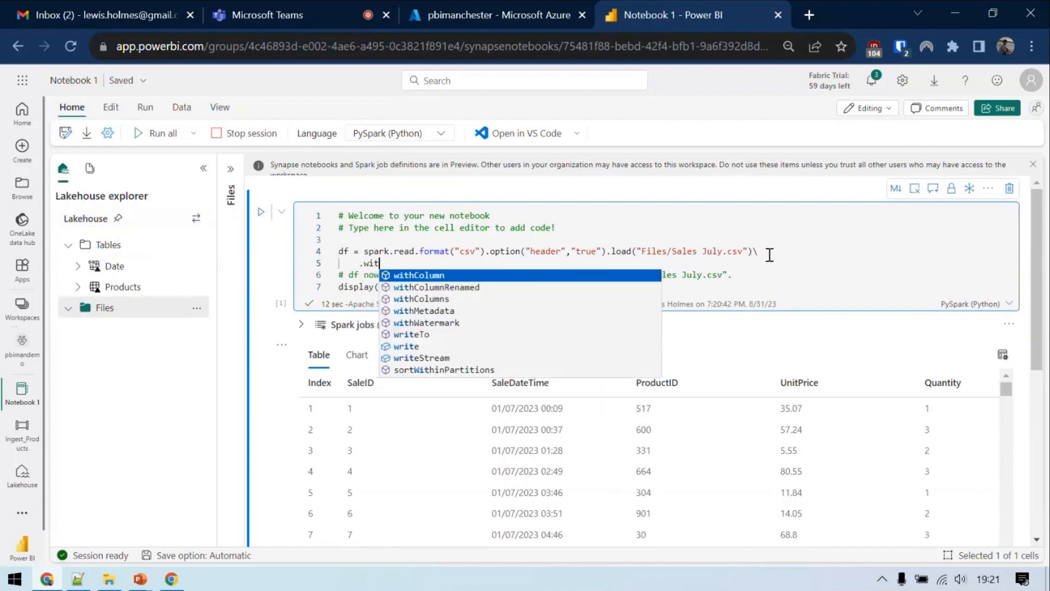
pyautogui.press('Tab')
pyautogui.write('("Total')
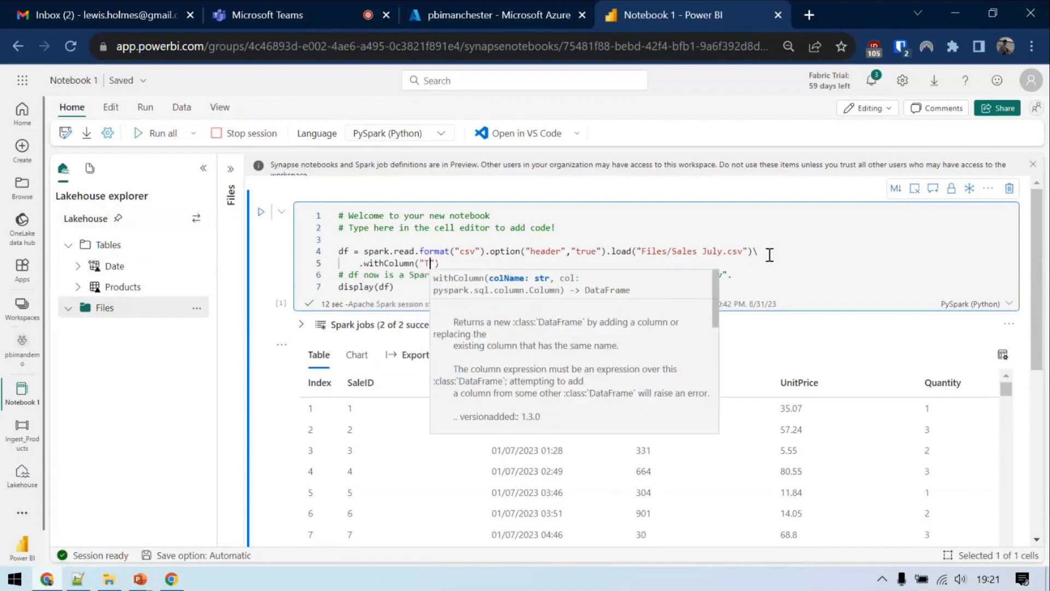
pyautogui.write('Price"')
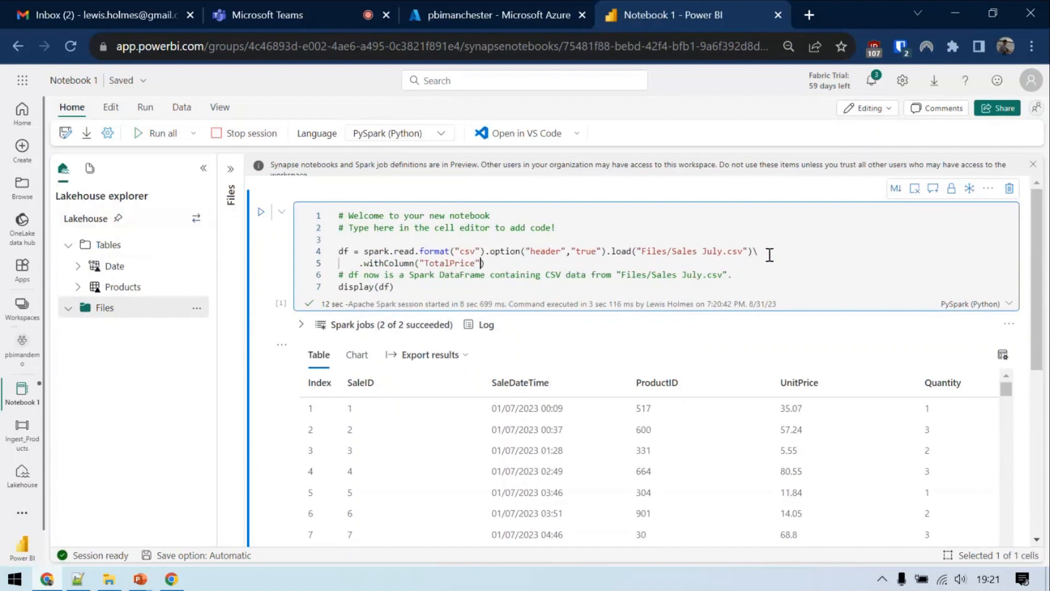
pyautogui.write(', "Un')
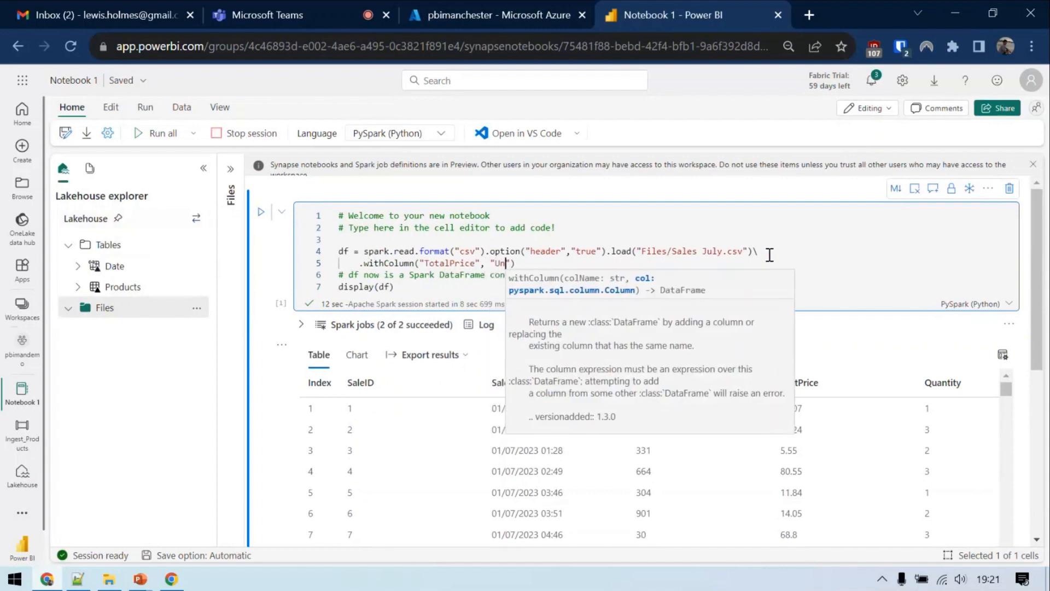
pyautogui.write('itPrice"')
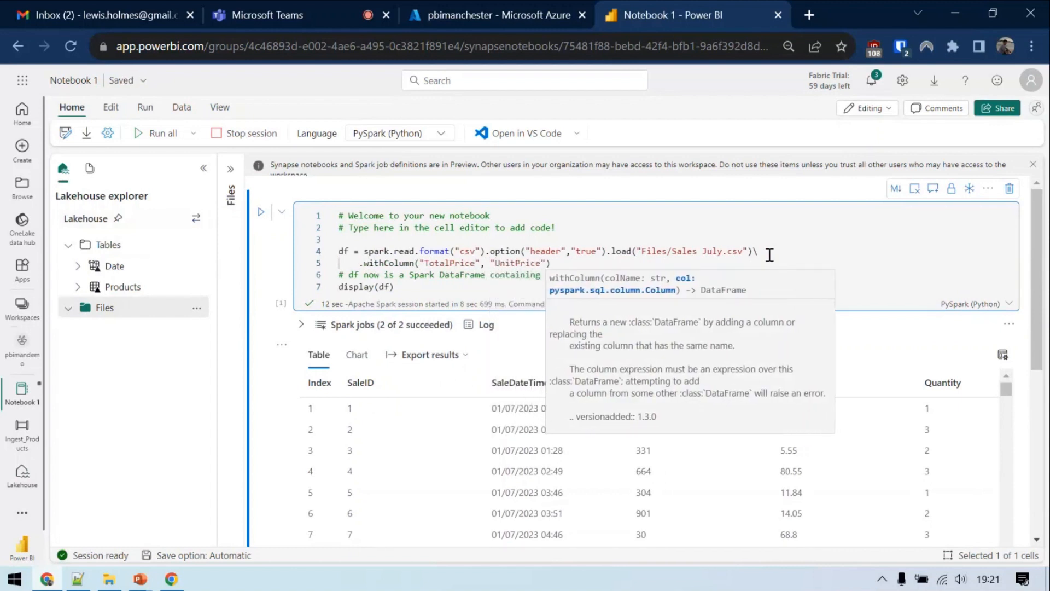
pyautogui.write('*"Quantity')
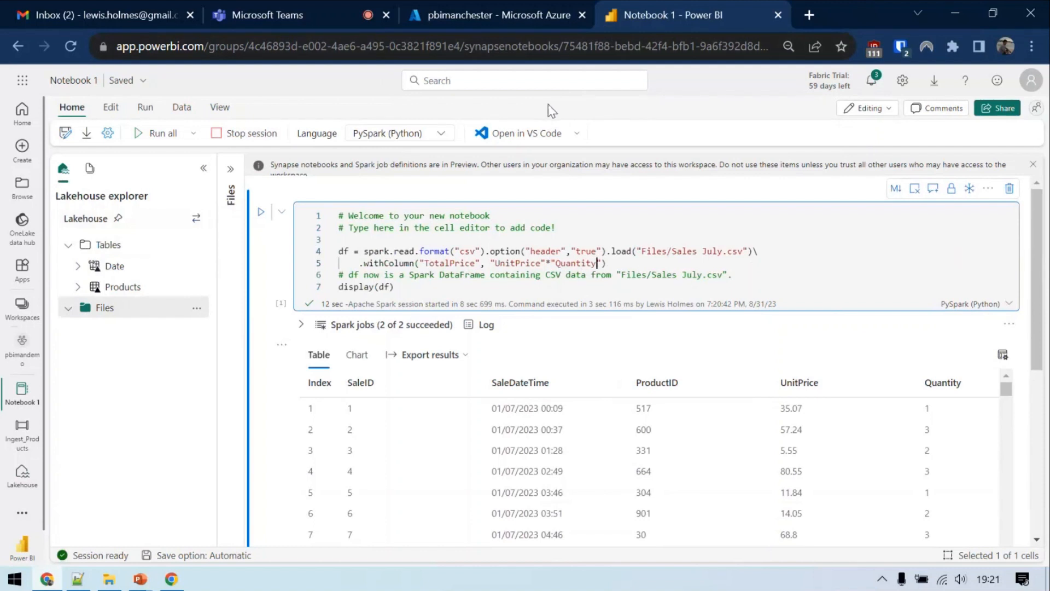
# - Delete the two welcome comment lines at the start of the code cell
pyautogui.click(579, 230)
pyautogui.moveTo(579, 230); pyautogui.dragTo(203, 203)
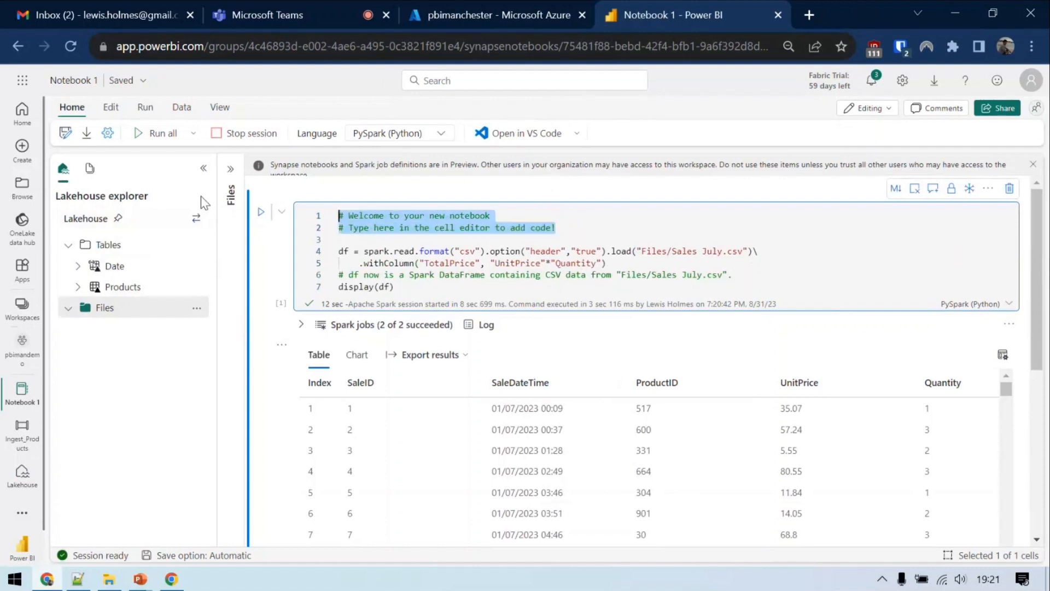
pyautogui.press('BackSpace')
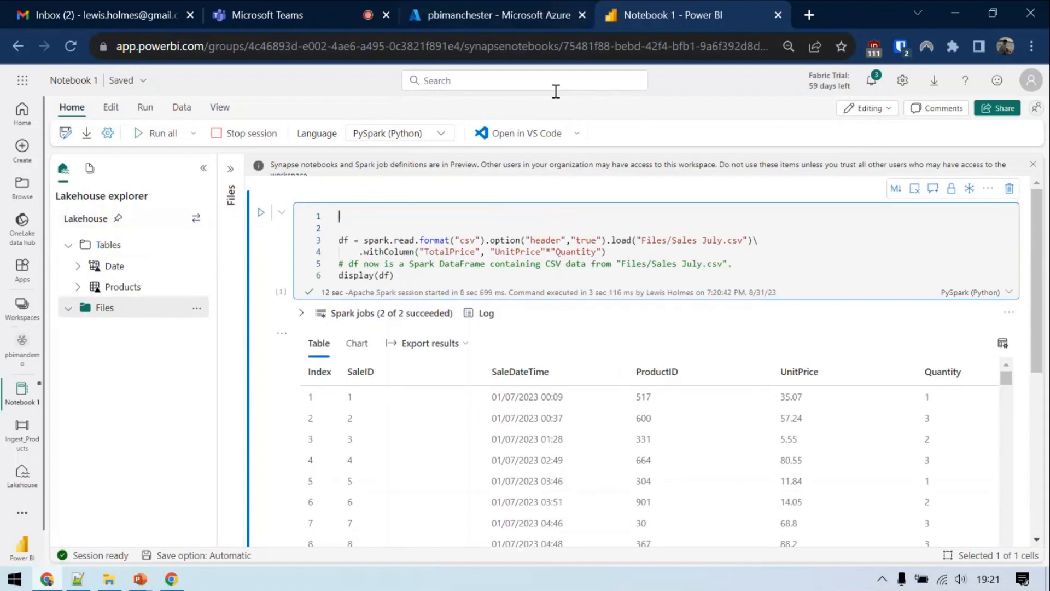
# - Wrap UnitPrice and Quantity in col() so the TotalPrice expression reads col("UnitPrice")*col("Quantity")
pyautogui.click(490, 252)
pyautogui.write('col(')
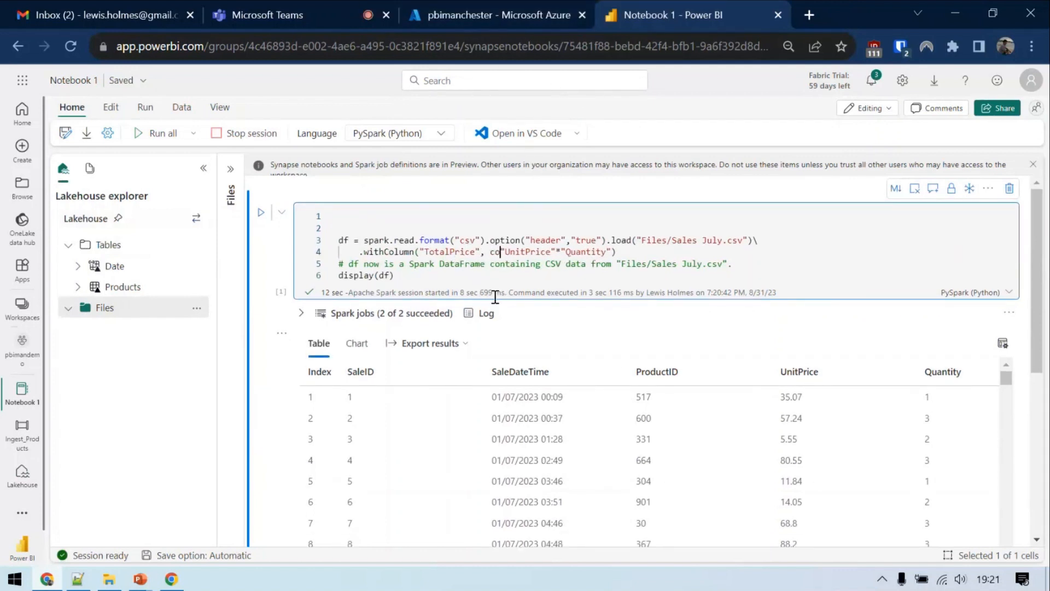
pyautogui.press('Escape')
pyautogui.hotkey('ctrl', 'Right')
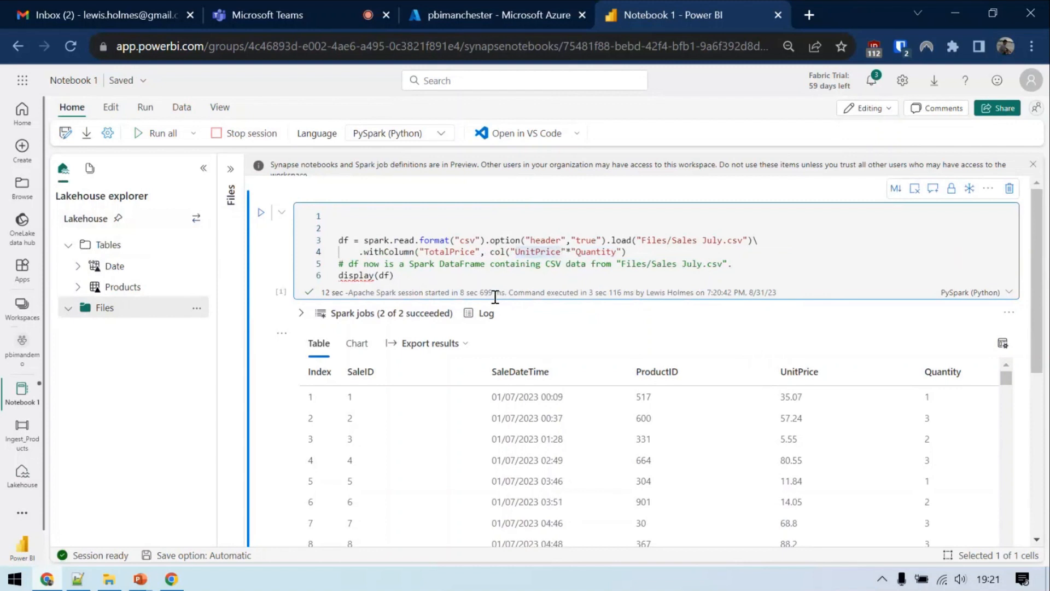
pyautogui.press('Right')
pyautogui.write(')')
pyautogui.press('Right')
pyautogui.write('col(')
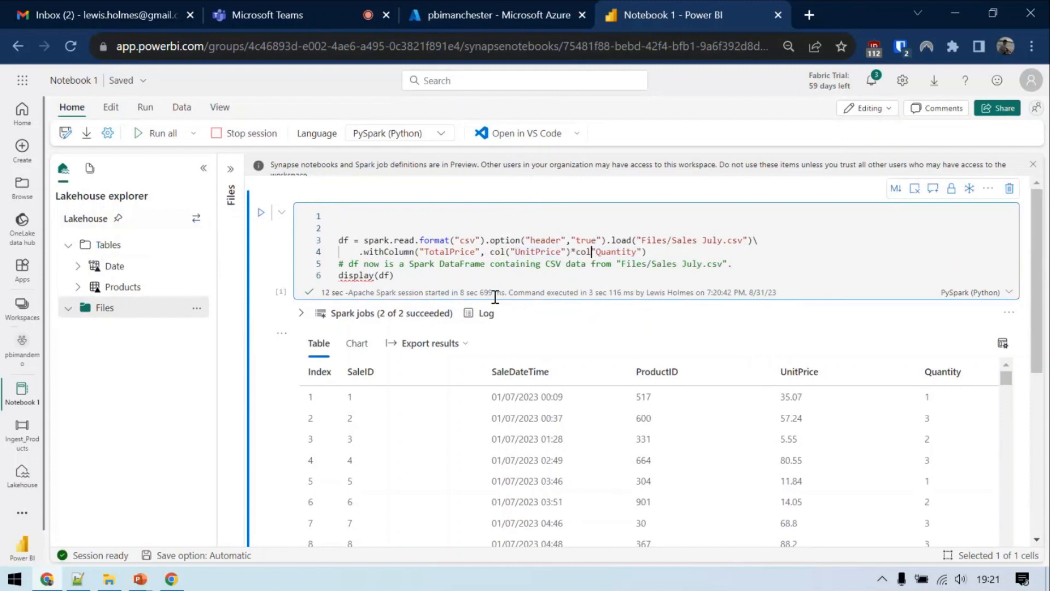
pyautogui.press('Escape')
pyautogui.hotkey('ctrl', 'Right')
pyautogui.write(')')
# - Switch to Notepad++ and copy the pyspark.sql.functions import line for col, unix_timestamp, from_unixtime and date_format from notes.txt
pyautogui.doubleClick(498, 251)
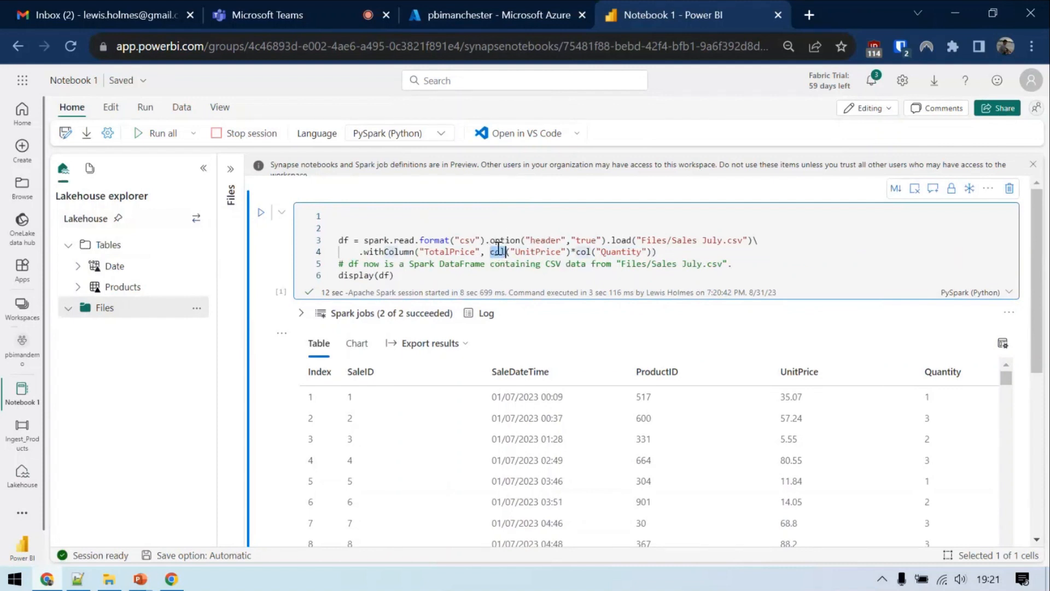
pyautogui.hotkey('alt', 'Tab')
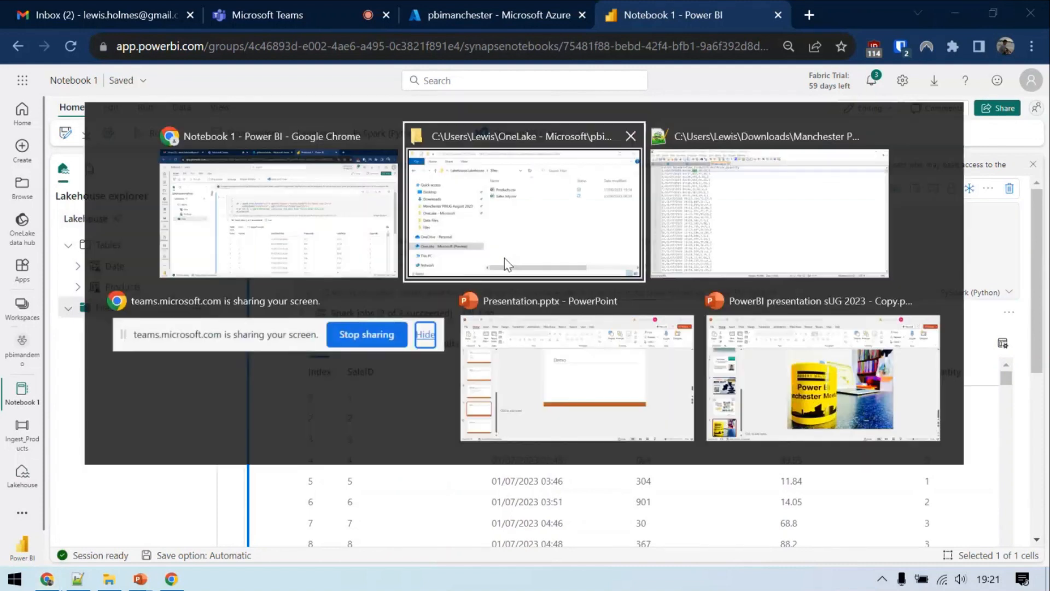
pyautogui.click(737, 235)
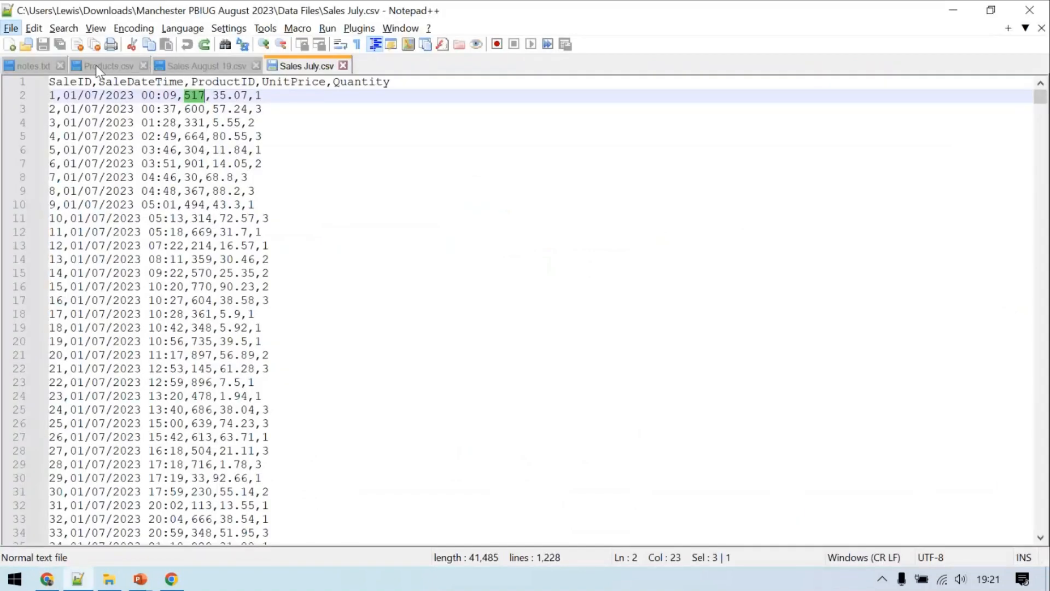
pyautogui.click(21, 68)
pyautogui.scroll(-8, 219, 313)
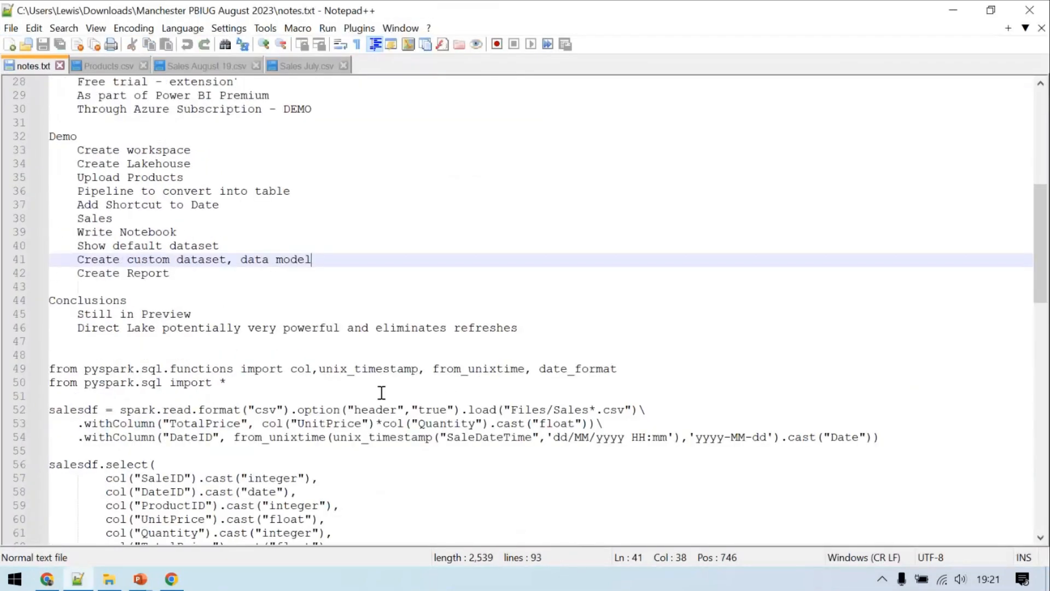
pyautogui.moveTo(617, 368); pyautogui.dragTo(2, 351)
pyautogui.hotkey('ctrl', 'c')
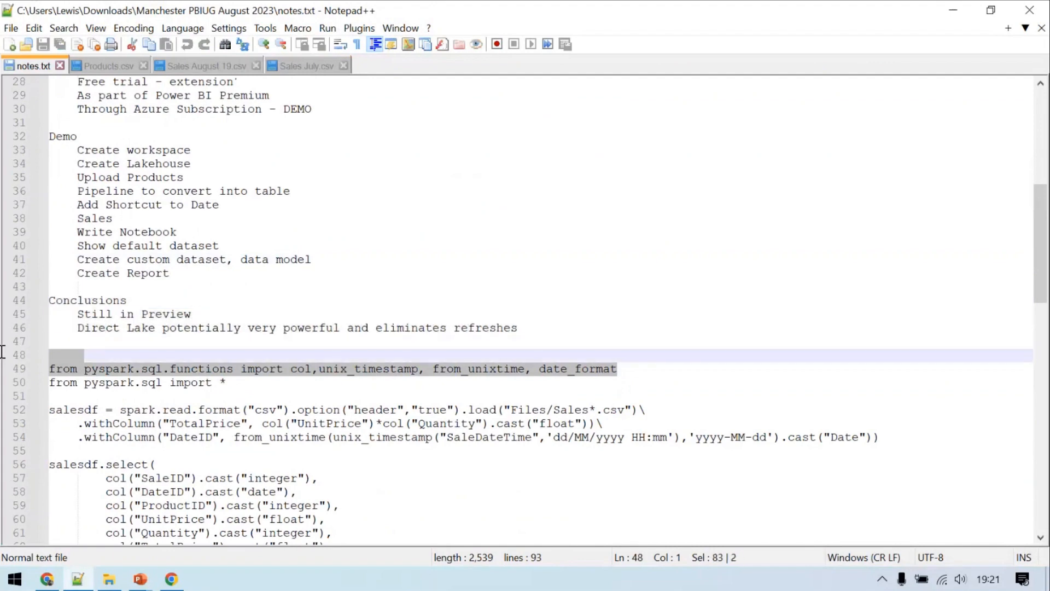
# - Switch back to the notebook, paste the import line above the DataFrame code and run the cell with the Lakehouse explorer collapsed
pyautogui.hotkey('alt', 'Tab')
pyautogui.click(393, 225)
pyautogui.hotkey('ctrl', 'v')
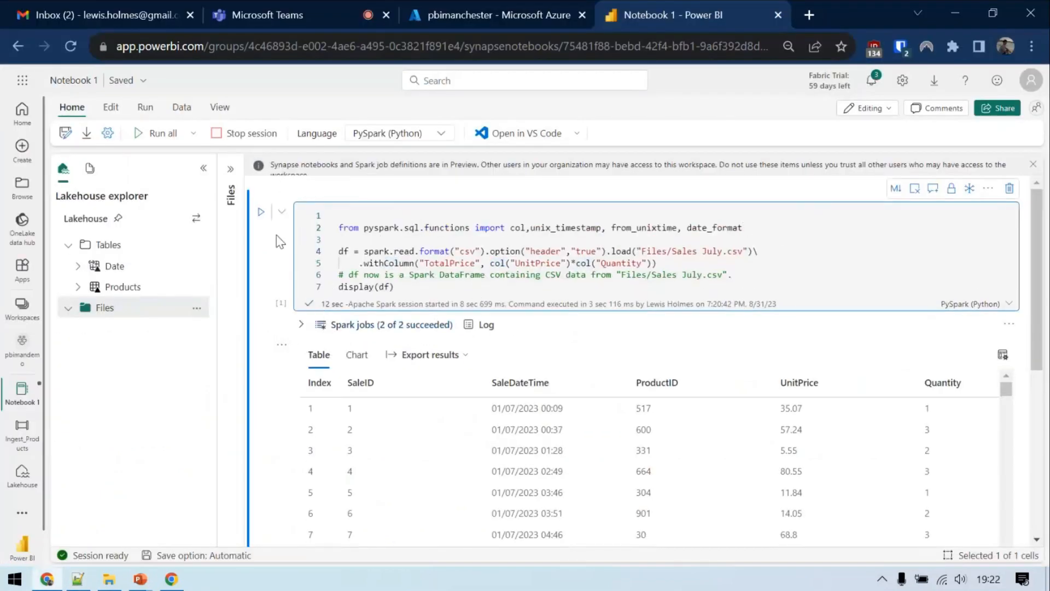
pyautogui.click(261, 211)
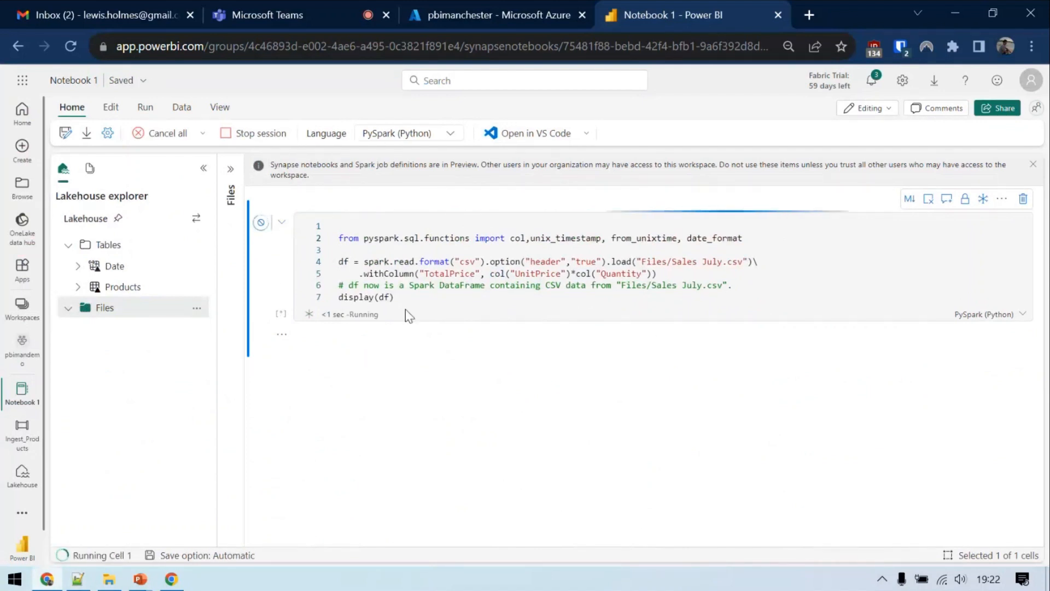
pyautogui.click(203, 168)
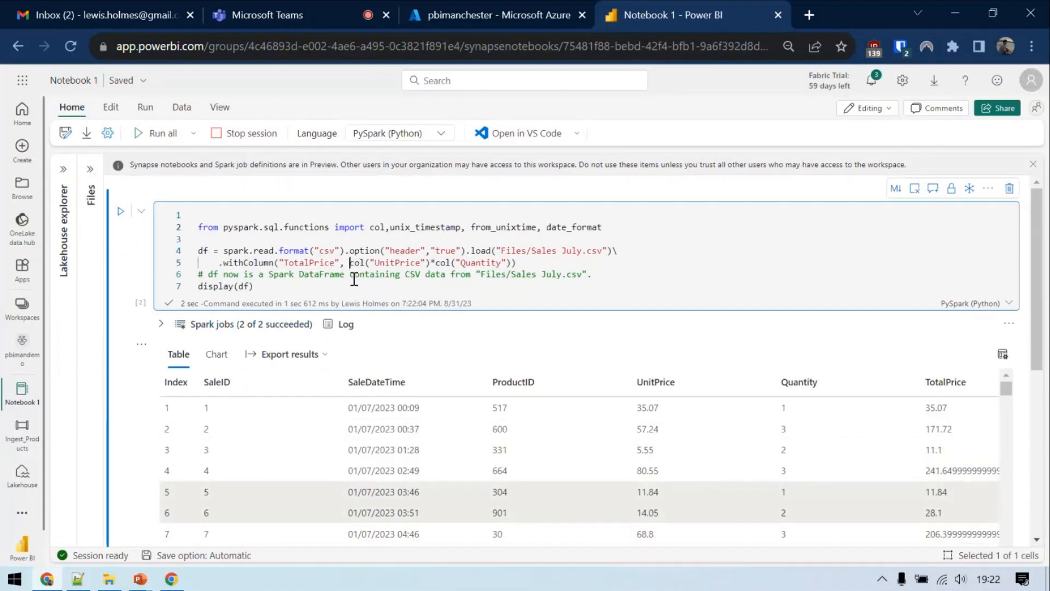
# - Enclose the TotalPrice multiplication in parentheses and append .cast("float") to it
pyautogui.click(350, 262)
pyautogui.write('(')
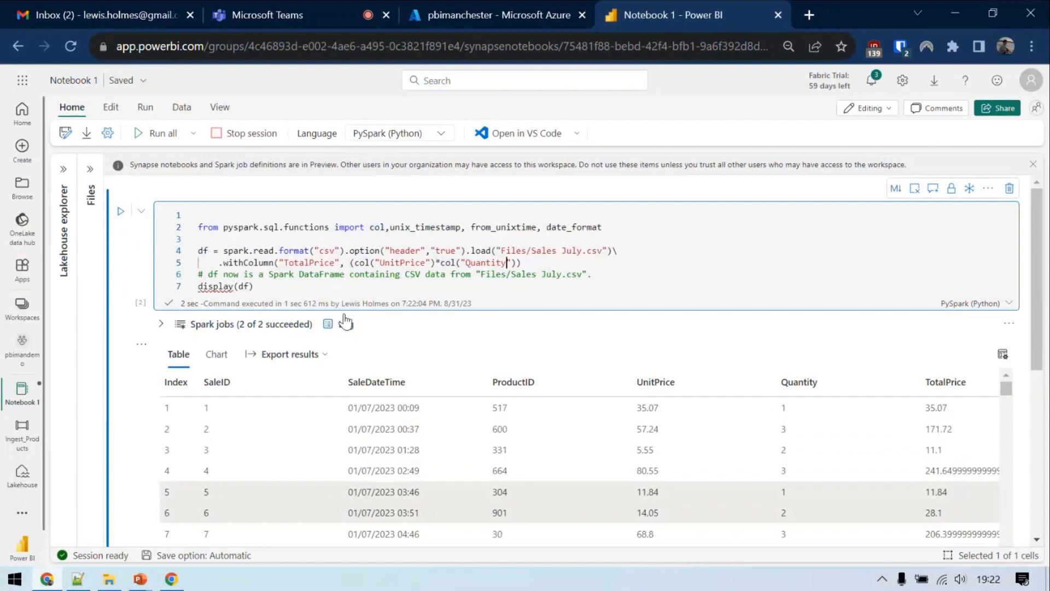
pyautogui.press('Right')
pyautogui.press('Right')
pyautogui.press('Right')
pyautogui.press('Right')
pyautogui.press('Right')
pyautogui.write('.cast(')
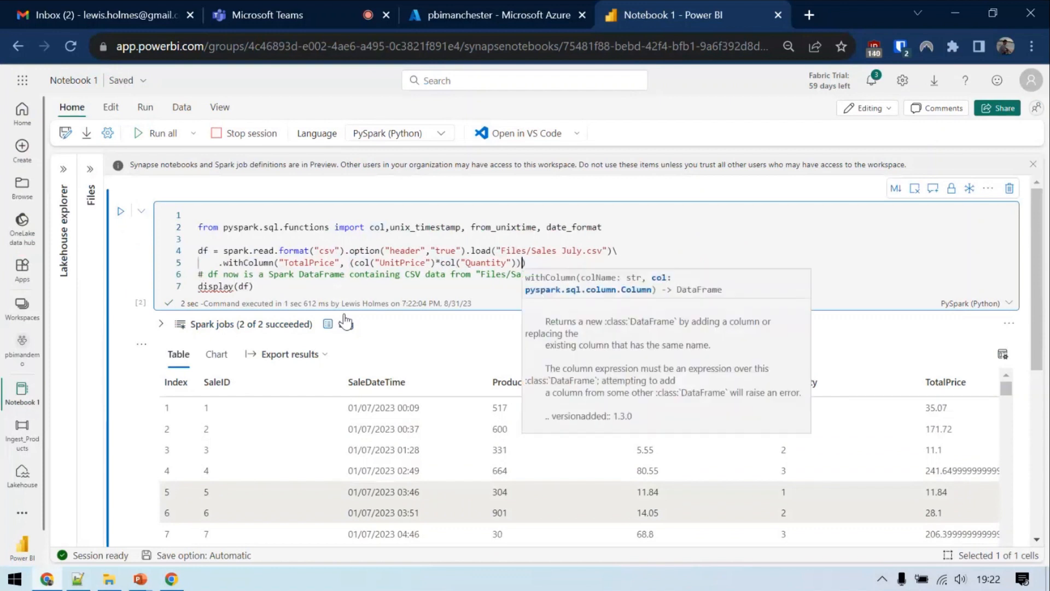
pyautogui.write('"float')
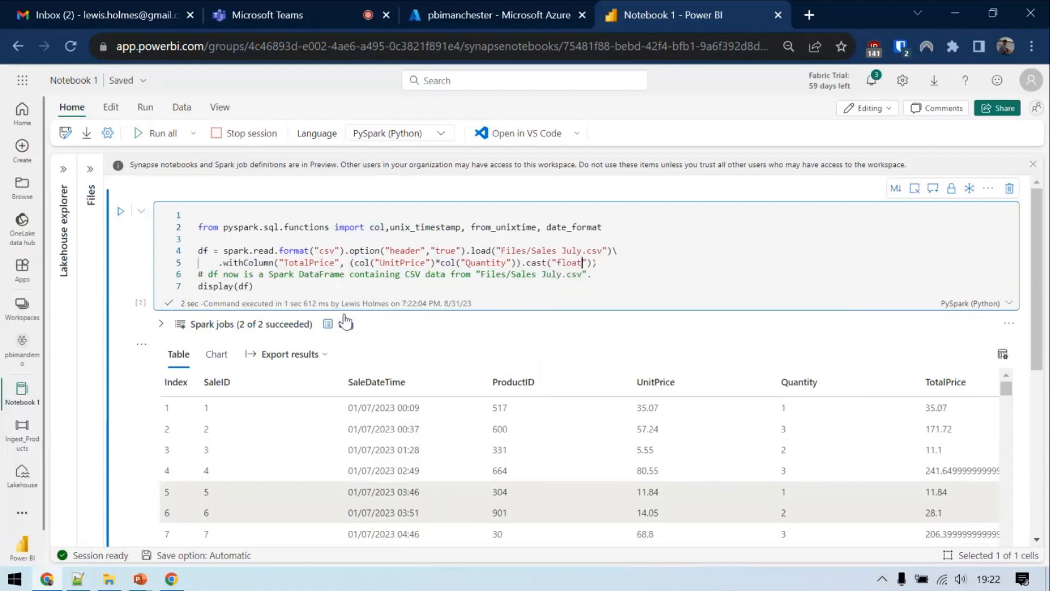
# - Run the whole notebook and check the TotalPrice and SaleDateTime values in the output table
pyautogui.click(143, 135)
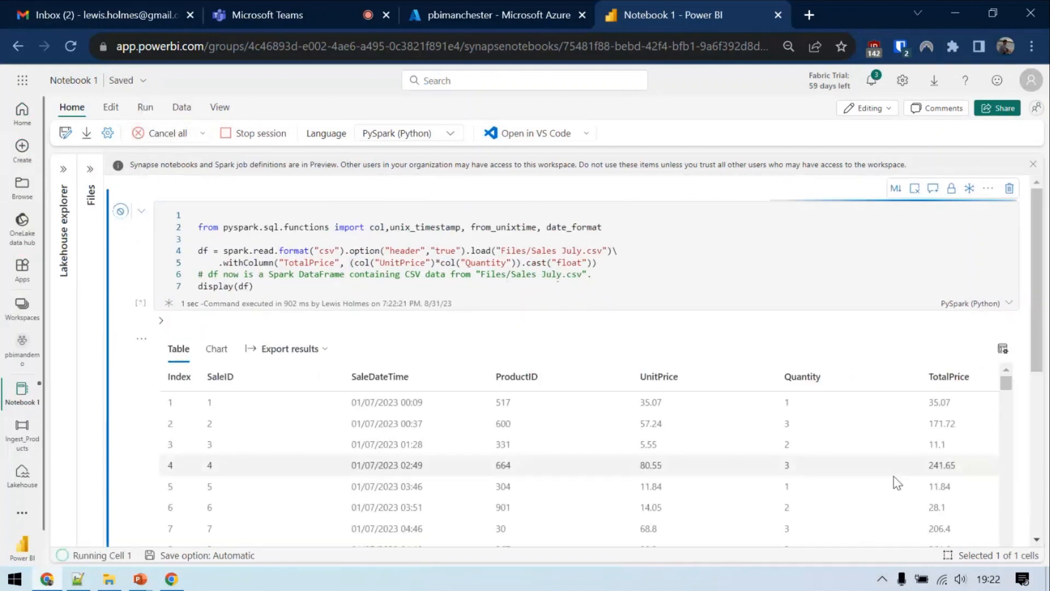
pyautogui.scroll(-10, 935, 499)
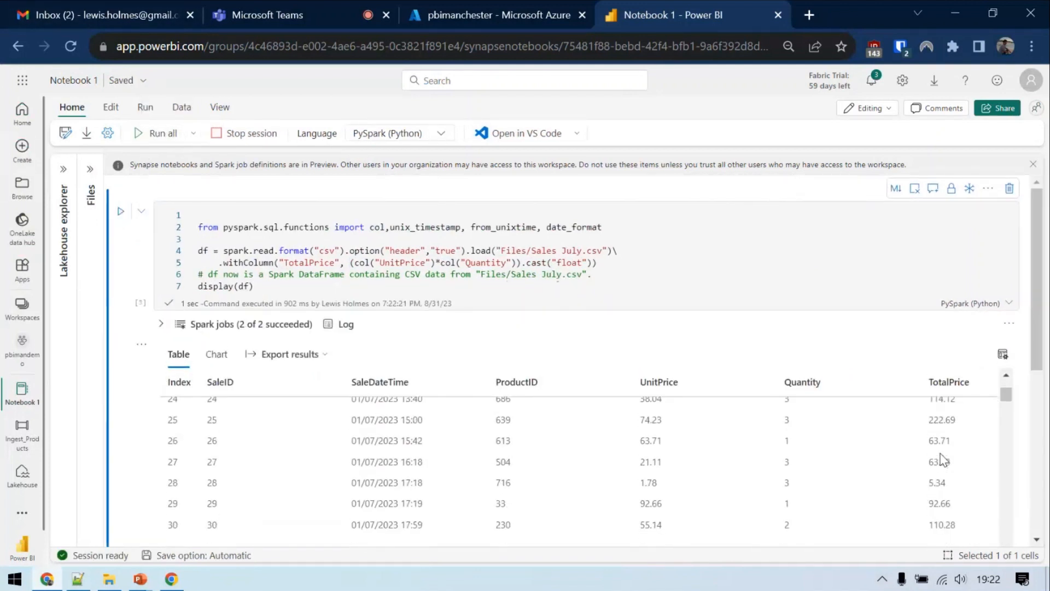
pyautogui.scroll(10, 940, 469)
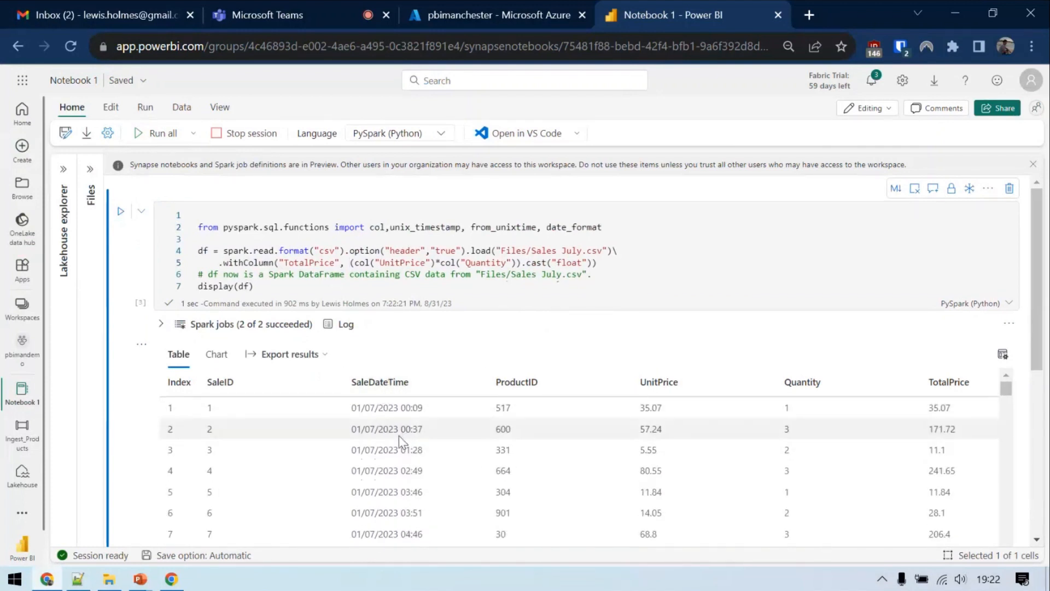
pyautogui.scroll(-3, 395, 436)
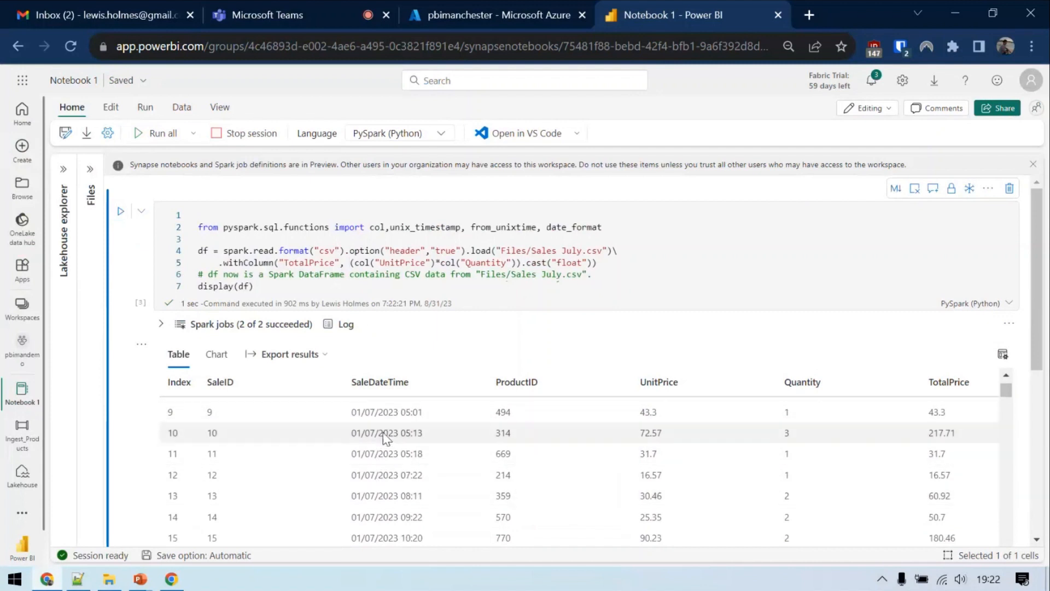
# - Switch to Notepad++ and copy the .withColumn("DateID", ...) line that converts SaleDateTime to a date from notes.txt
pyautogui.scroll(-3, 395, 416)
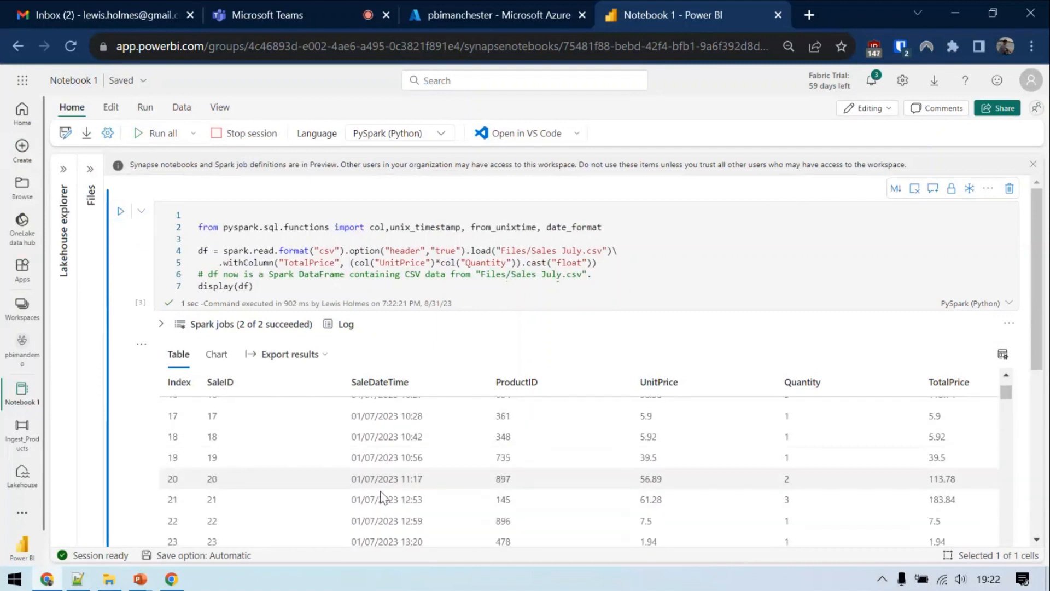
pyautogui.hotkey('alt', 'Tab')
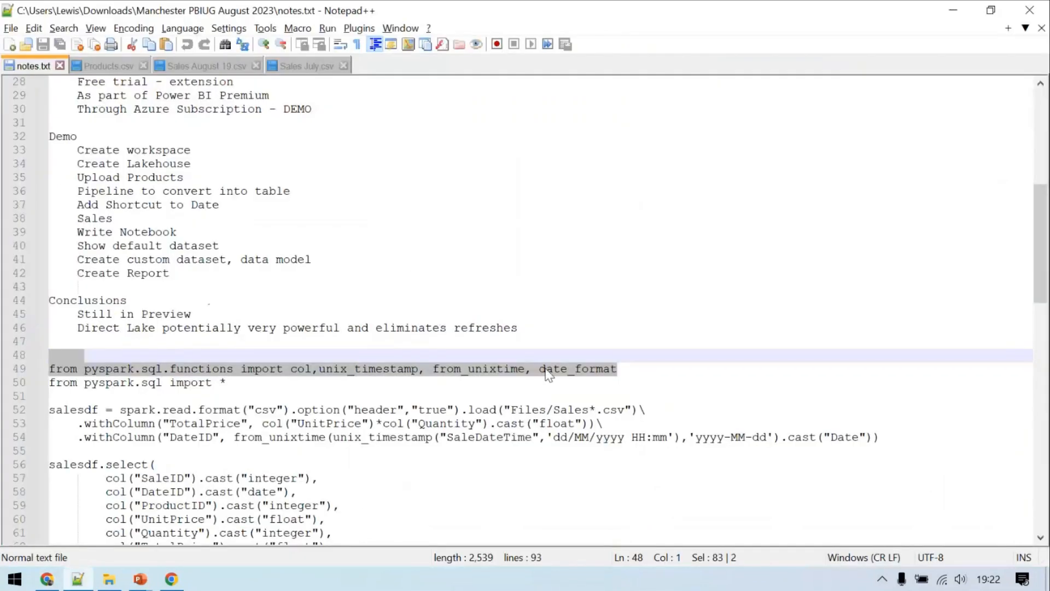
pyautogui.moveTo(889, 437); pyautogui.dragTo(49, 442)
pyautogui.hotkey('ctrl', 'c')
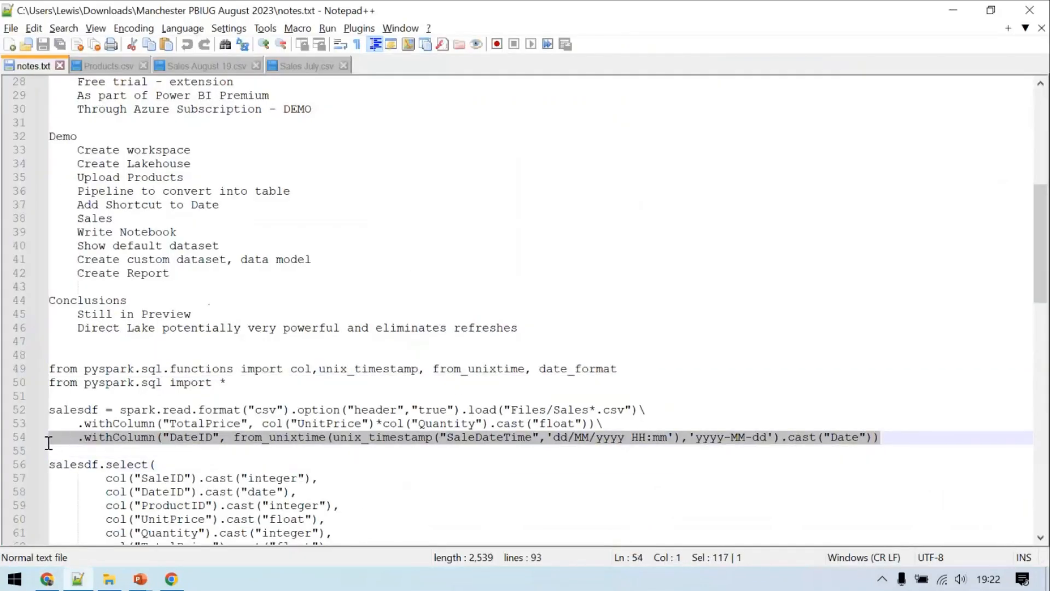
# - Switch back to the notebook, paste the DateID line below the TotalPrice line with a backslash continuation, and align its indentation
pyautogui.hotkey('alt', 'Tab')
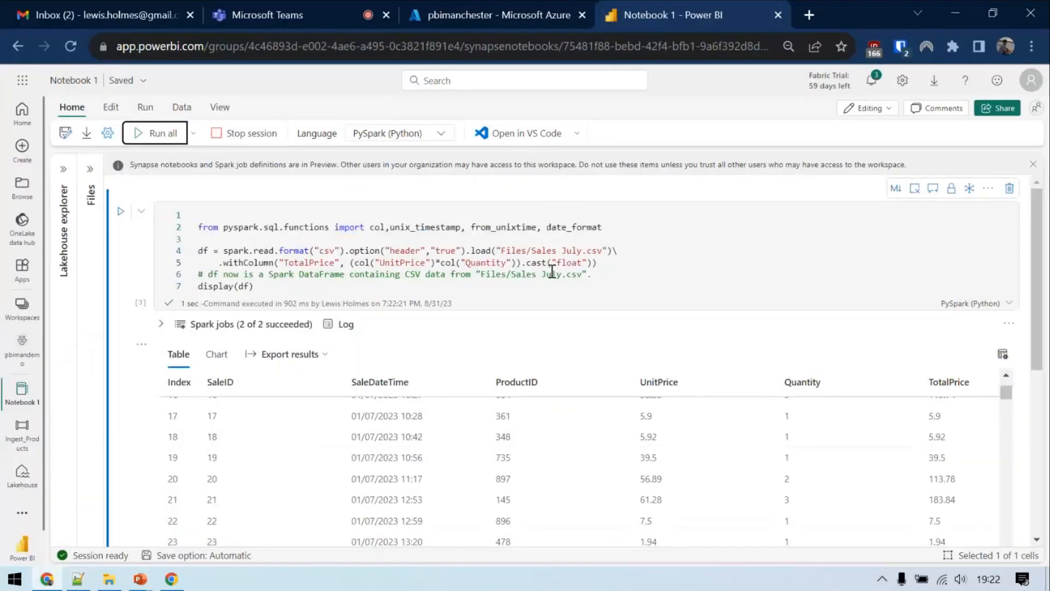
pyautogui.click(605, 262)
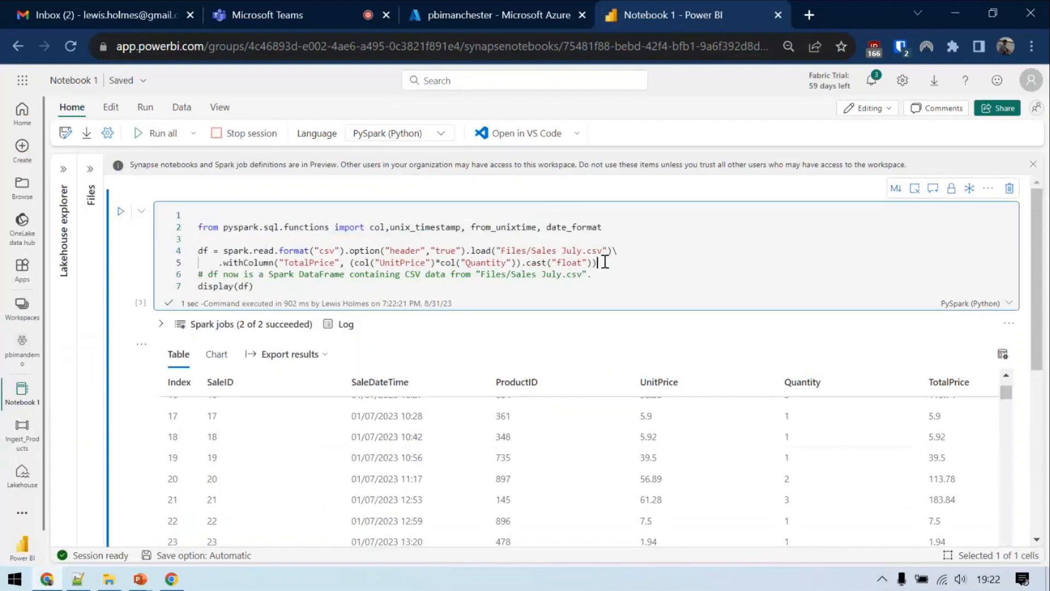
pyautogui.press('Return')
pyautogui.hotkey('ctrl', 'v')
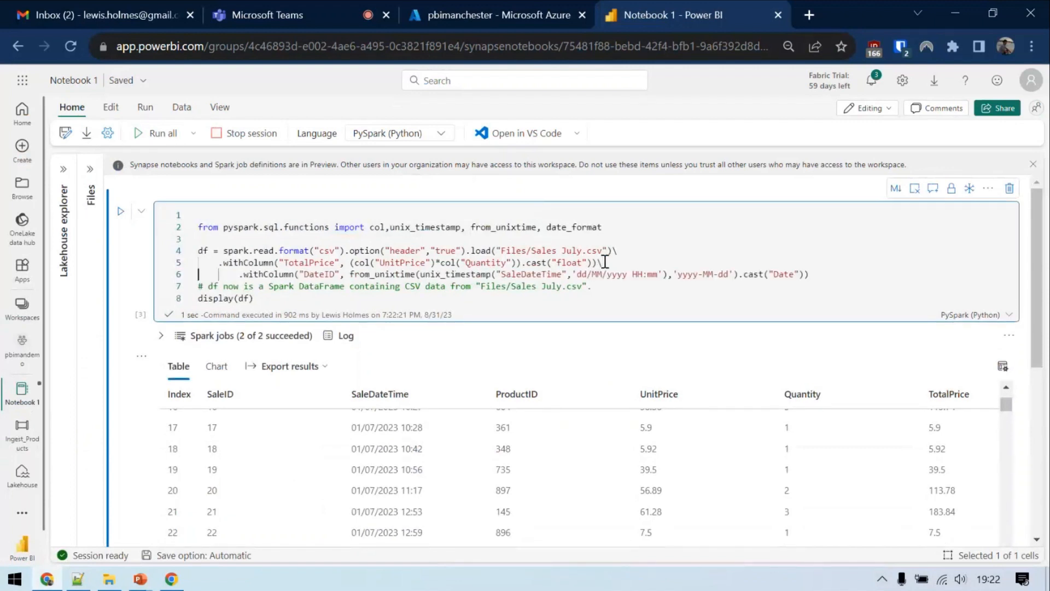
pyautogui.hotkey('ctrl', 'shift', 'Right')
pyautogui.hotkey('ctrl', 'shift', 'Left')
pyautogui.press('Tab')
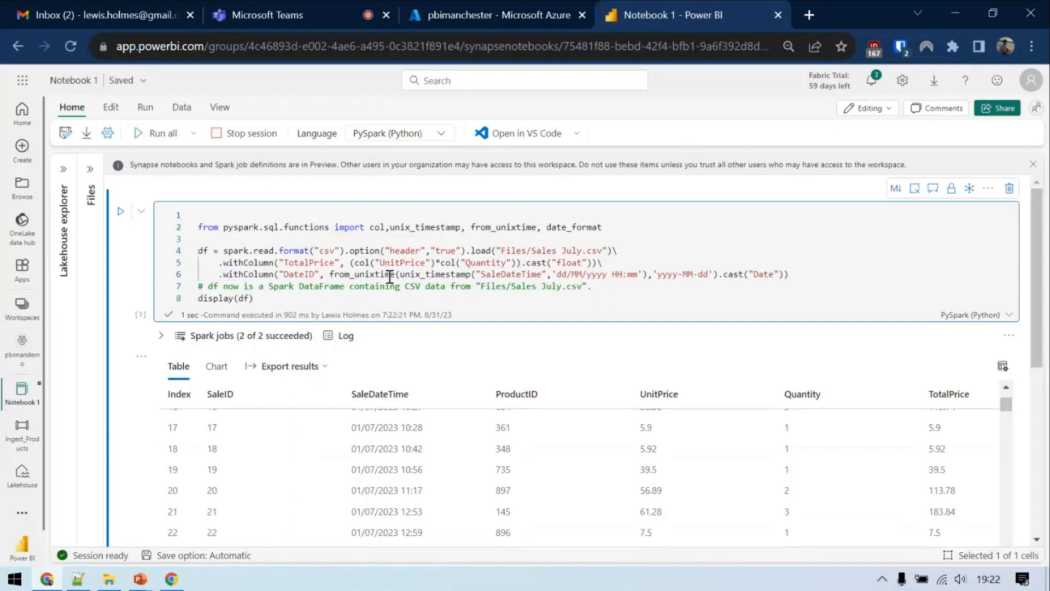
# - Examine the DateID expression: the SaleDateTime column, its input format, unix_timestamp, from_unixtime, the output format and the Date cast
pyautogui.doubleClick(535, 273)
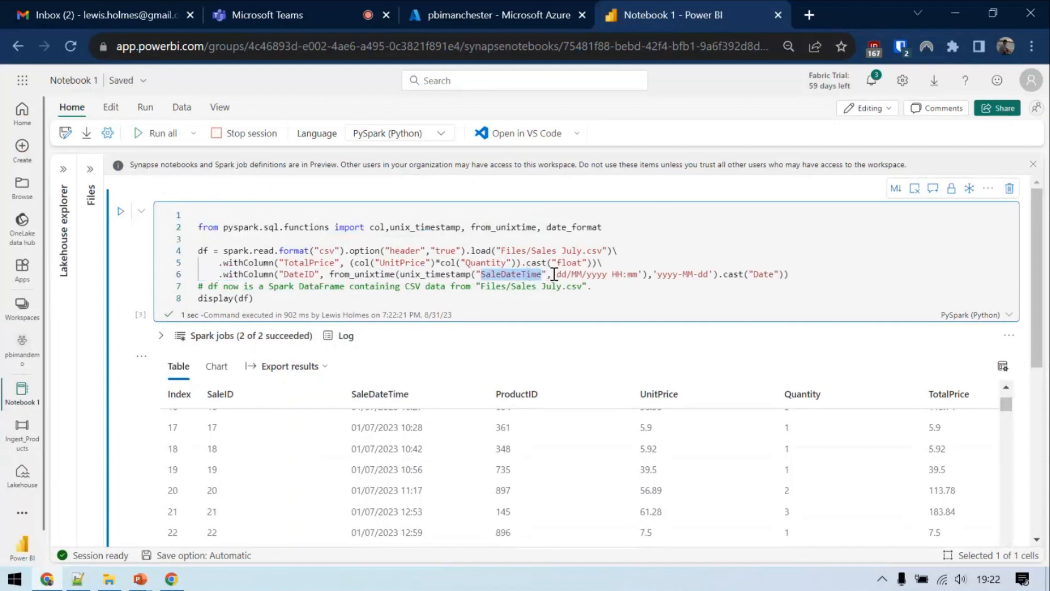
pyautogui.moveTo(556, 273); pyautogui.dragTo(636, 273)
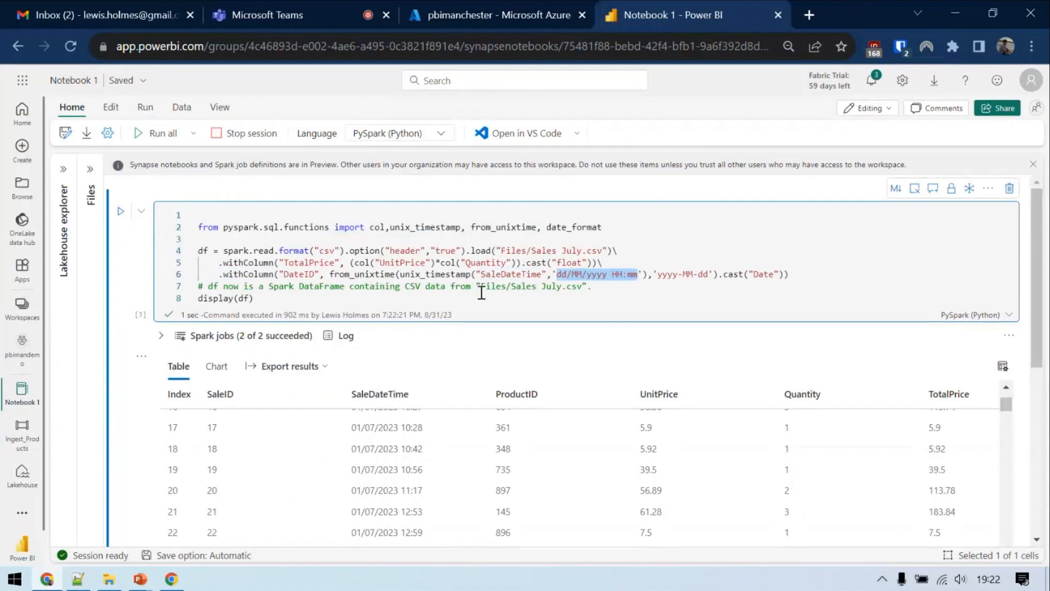
pyautogui.doubleClick(441, 274)
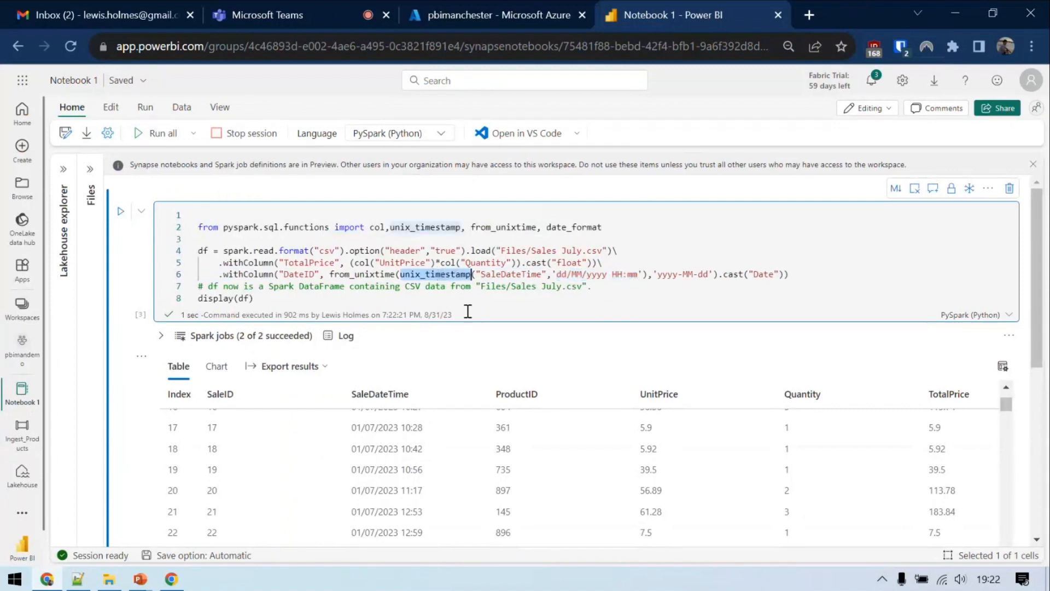
pyautogui.doubleClick(367, 274)
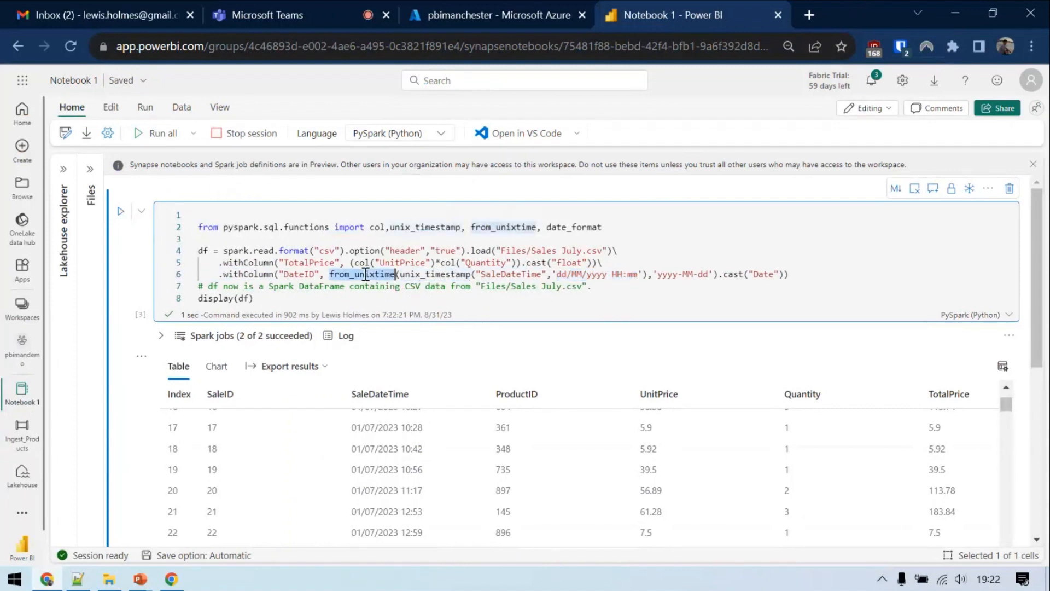
pyautogui.moveTo(658, 271); pyautogui.dragTo(710, 272)
pyautogui.moveTo(798, 271); pyautogui.dragTo(290, 262)
pyautogui.click(294, 274)
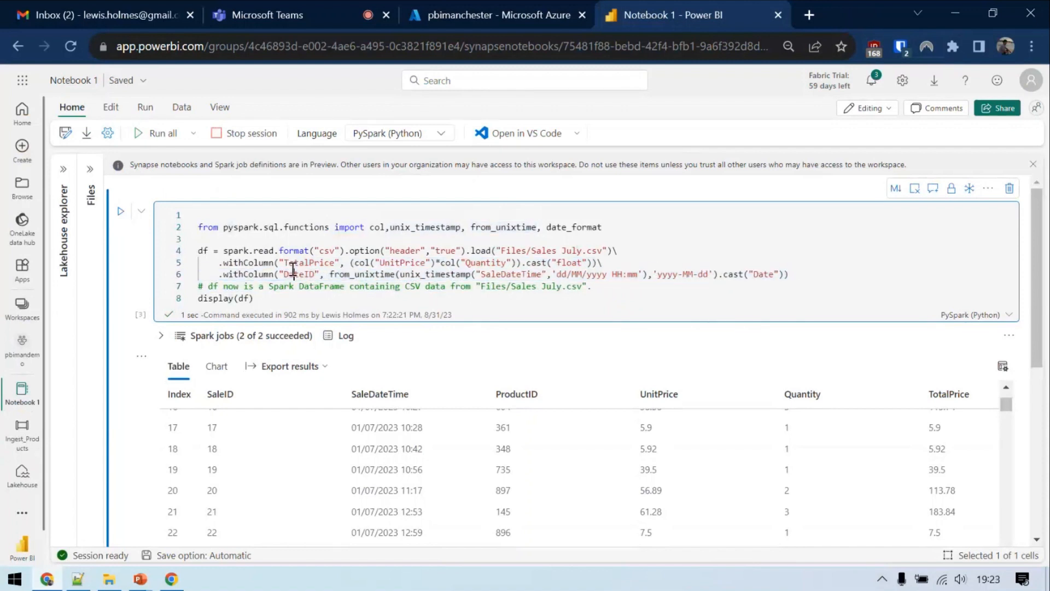
# - Run the whole notebook and check the DateID column at the far end of the output table
pyautogui.click(148, 133)
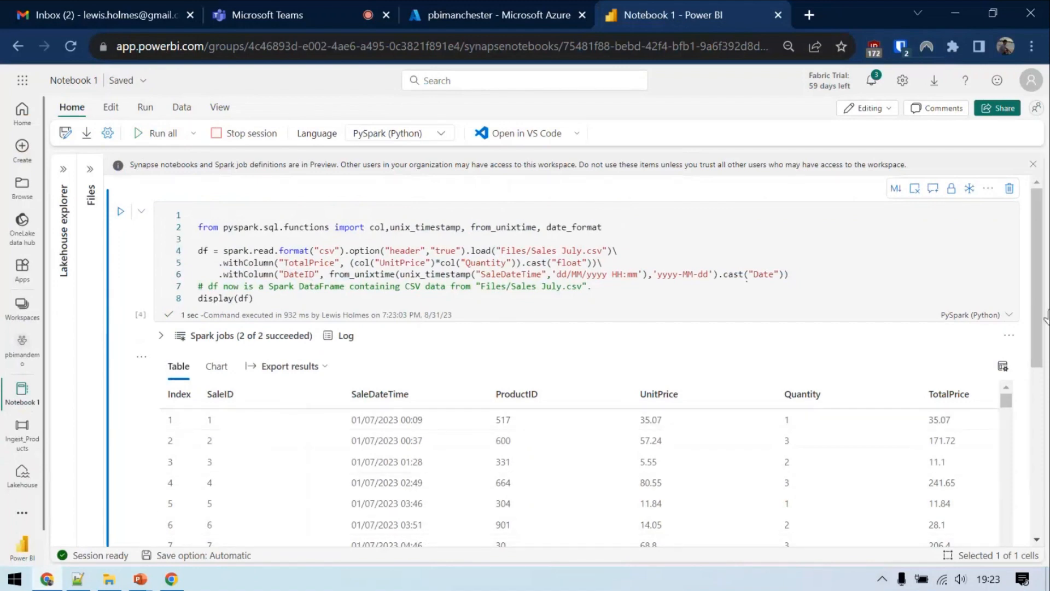
pyautogui.scroll(-3, 1045, 316)
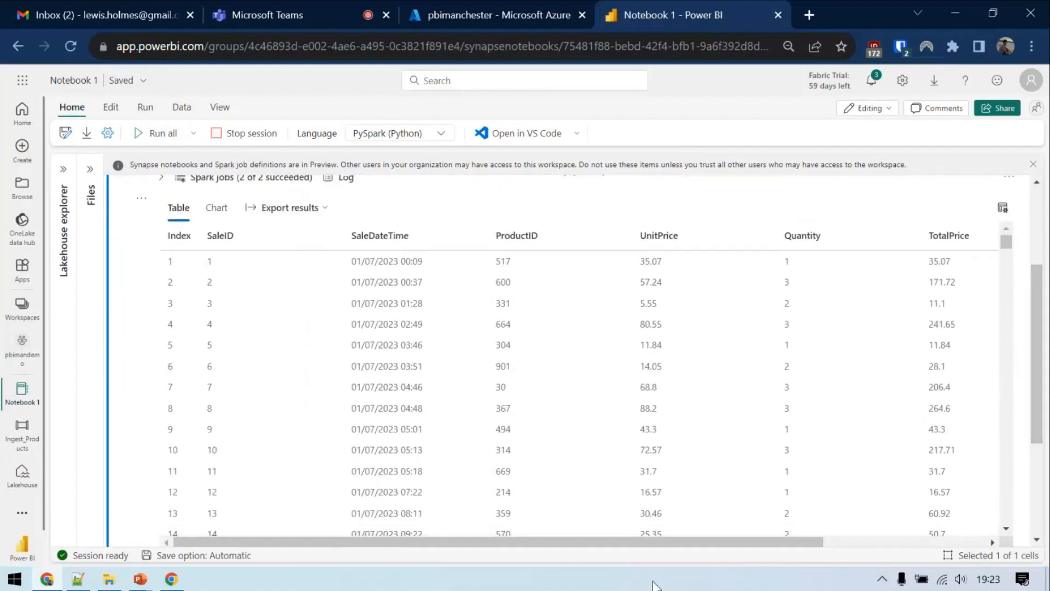
pyautogui.moveTo(682, 547); pyautogui.dragTo(844, 547)
pyautogui.scroll(-5, 894, 342)
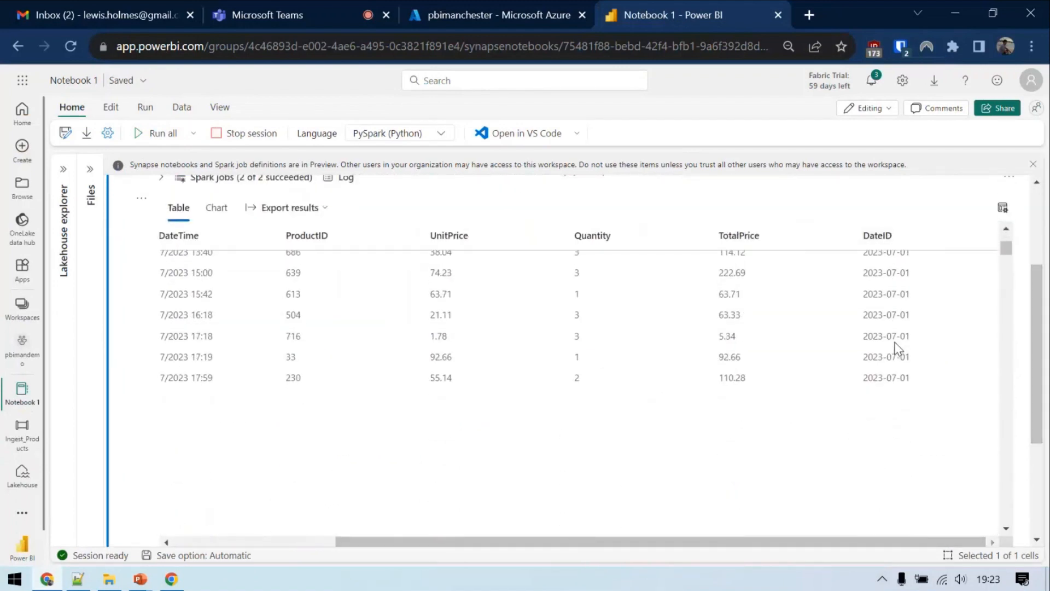
pyautogui.scroll(-5, 896, 347)
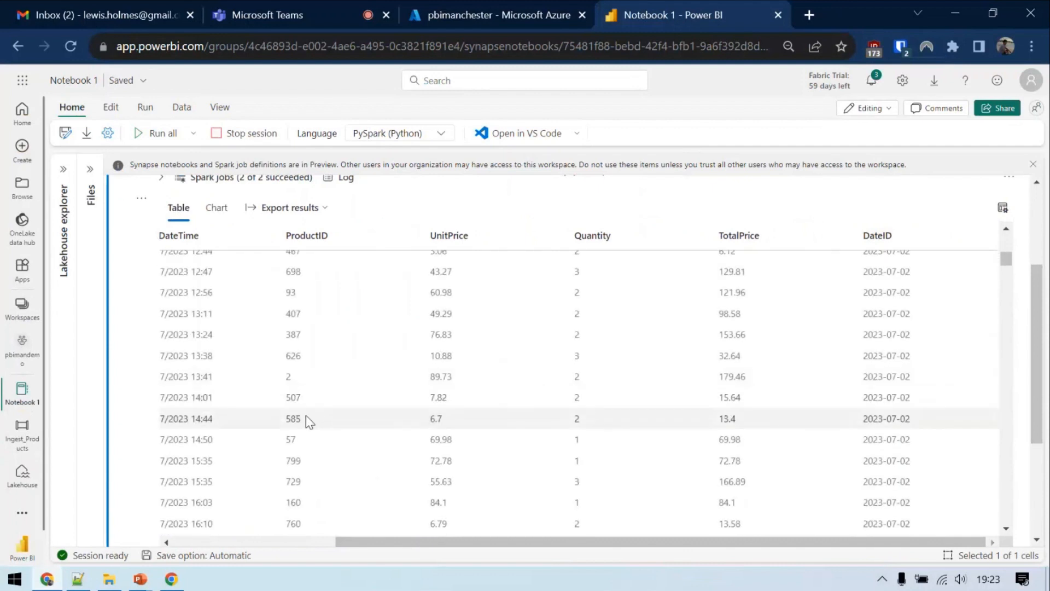
# - Examine the DateID values against SaleDateTime throughout the output table's sales rows
pyautogui.moveTo(429, 542); pyautogui.dragTo(387, 542)
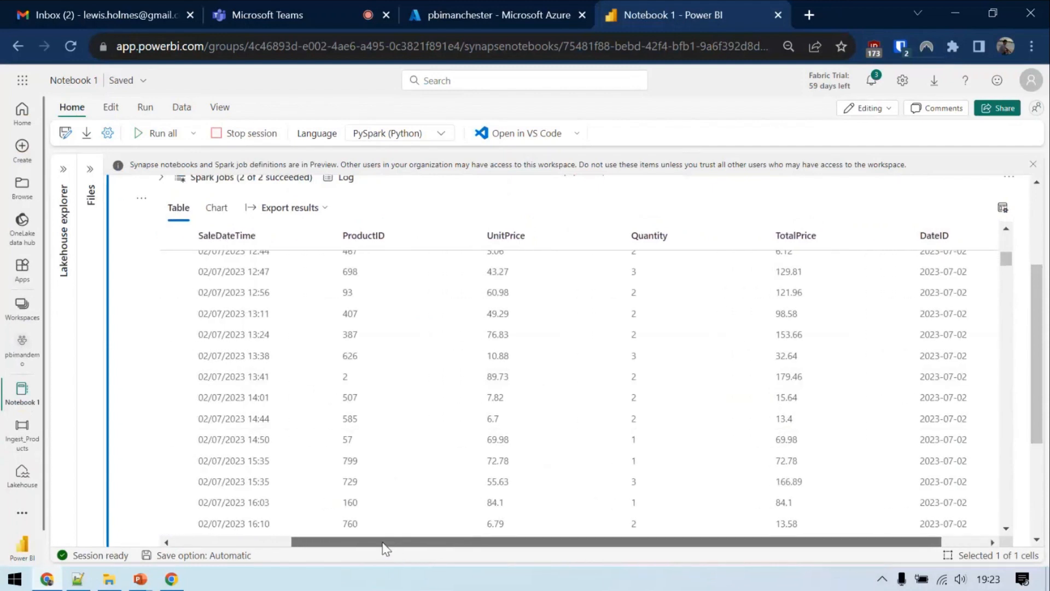
pyautogui.scroll(-5, 946, 428)
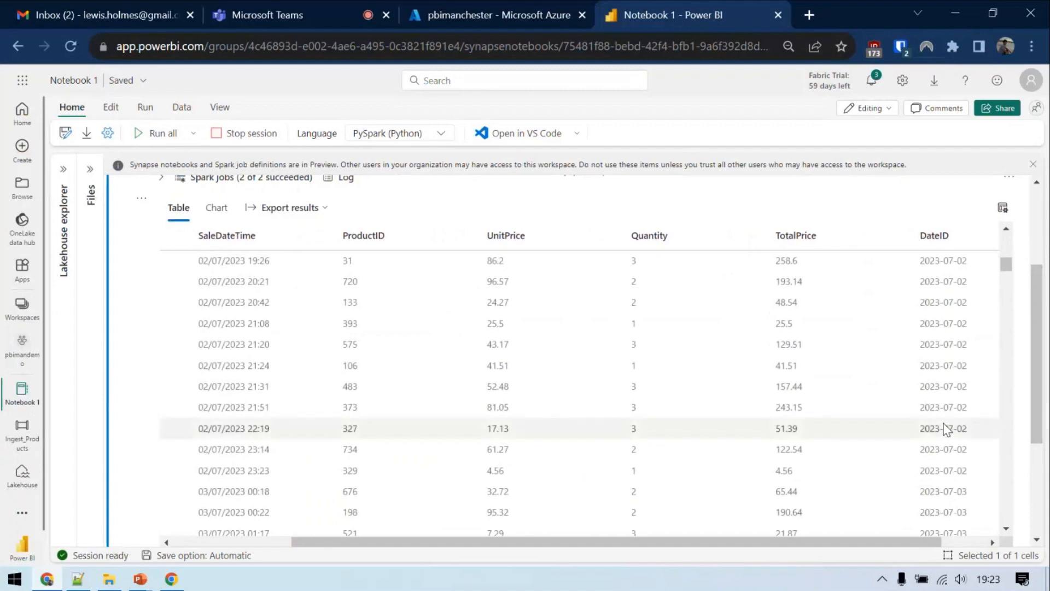
pyautogui.scroll(-5, 947, 429)
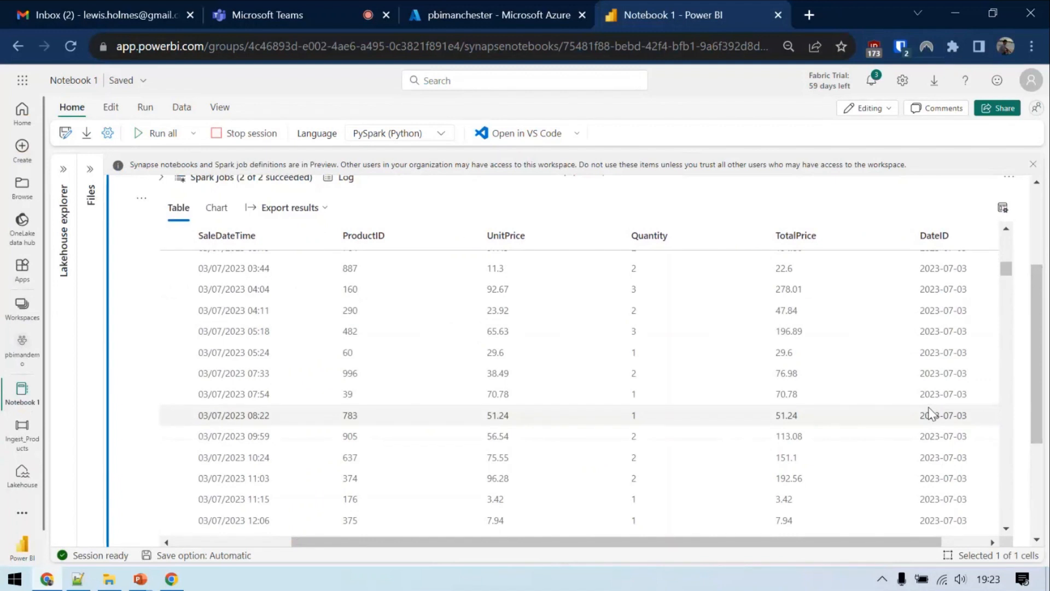
pyautogui.scroll(-3, 930, 414)
pyautogui.hscroll(-5, 930, 414)
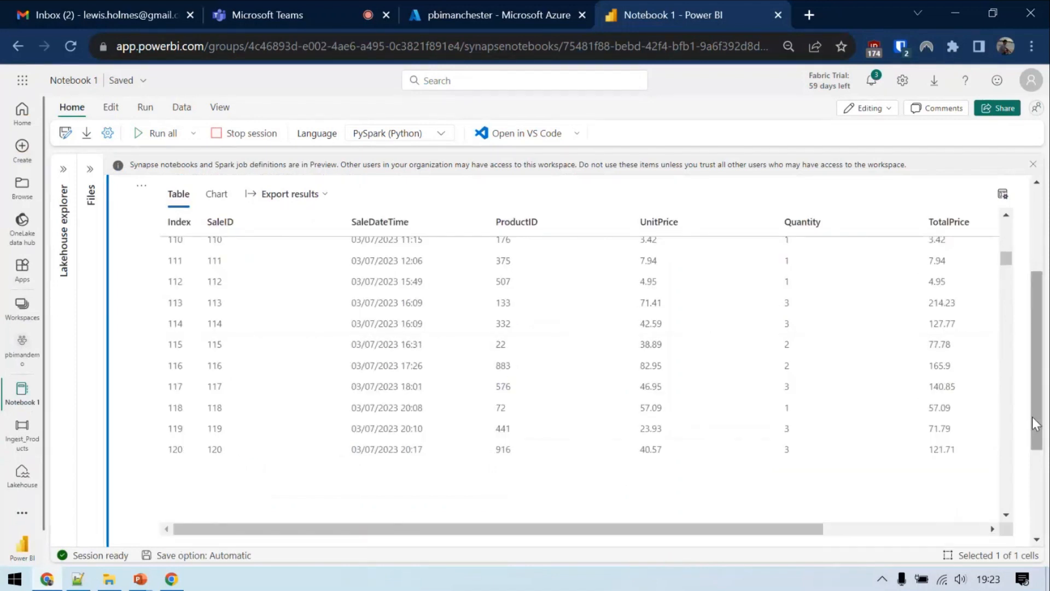
# - Copy the salesdf.select block with its column casts from notes.txt in Notepad++ and paste it below the DateID line in the notebook cell
pyautogui.moveTo(1032, 417); pyautogui.dragTo(1039, 322)
pyautogui.click(803, 274)
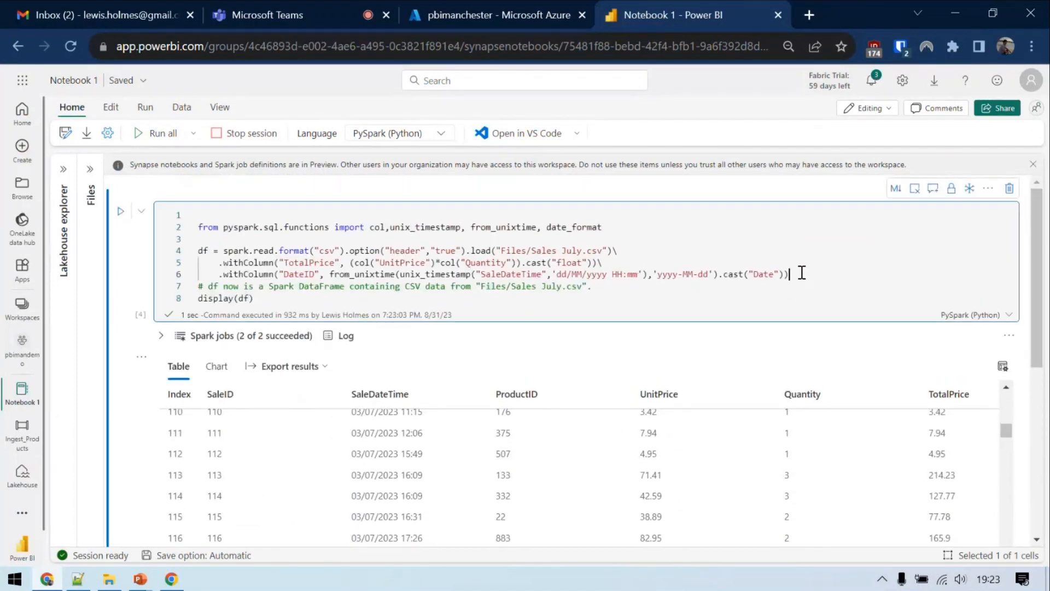
pyautogui.press('Return')
pyautogui.press('Return')
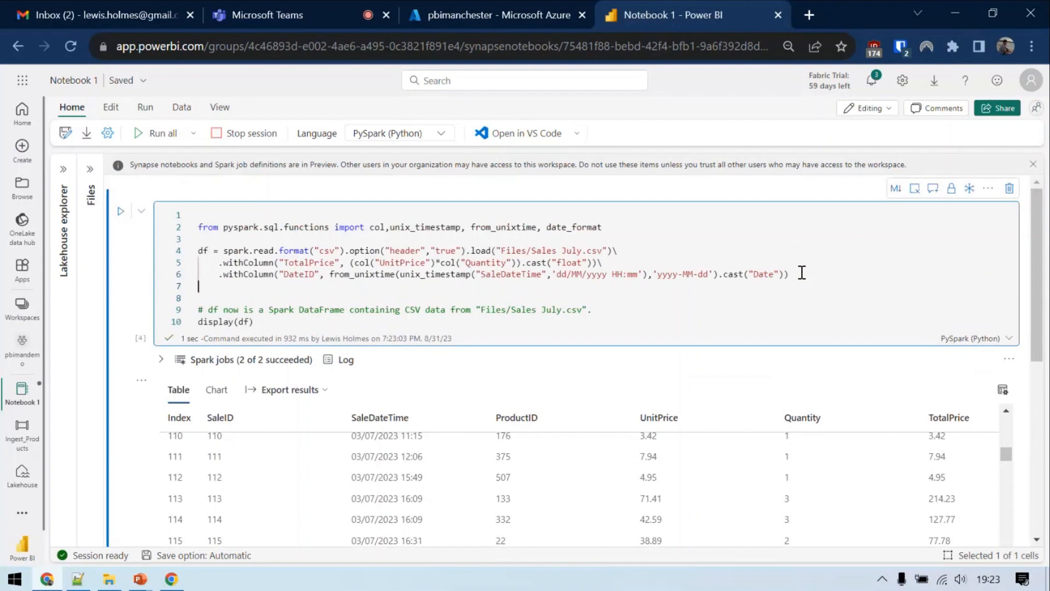
pyautogui.hotkey('alt', 'Tab')
pyautogui.scroll(-1, 350, 339)
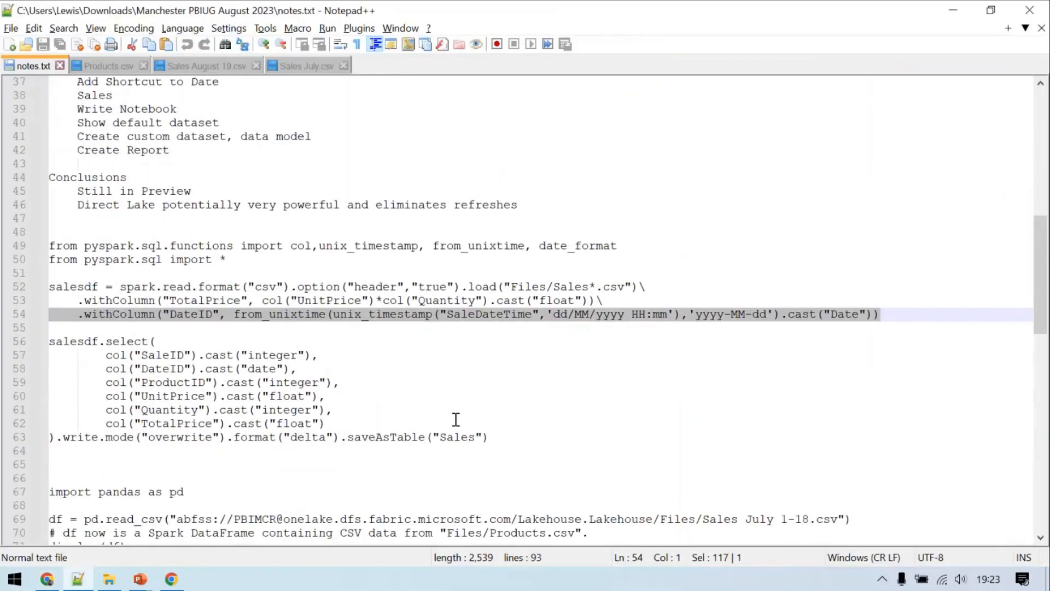
pyautogui.moveTo(53, 435); pyautogui.dragTo(32, 341)
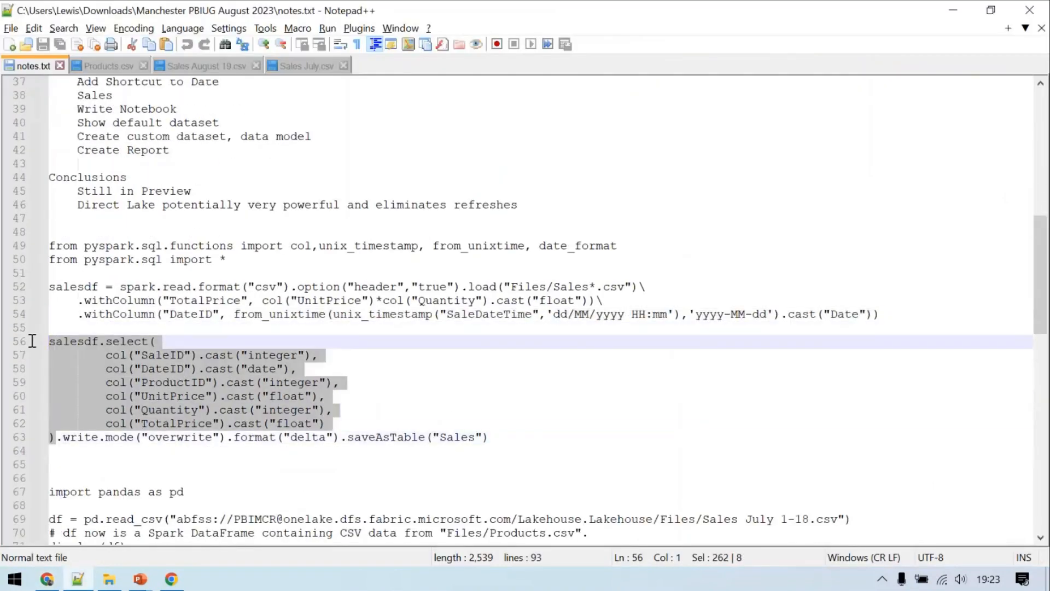
pyautogui.hotkey('ctrl', 'c')
pyautogui.hotkey('alt', 'Tab')
pyautogui.hotkey('ctrl', 'v')
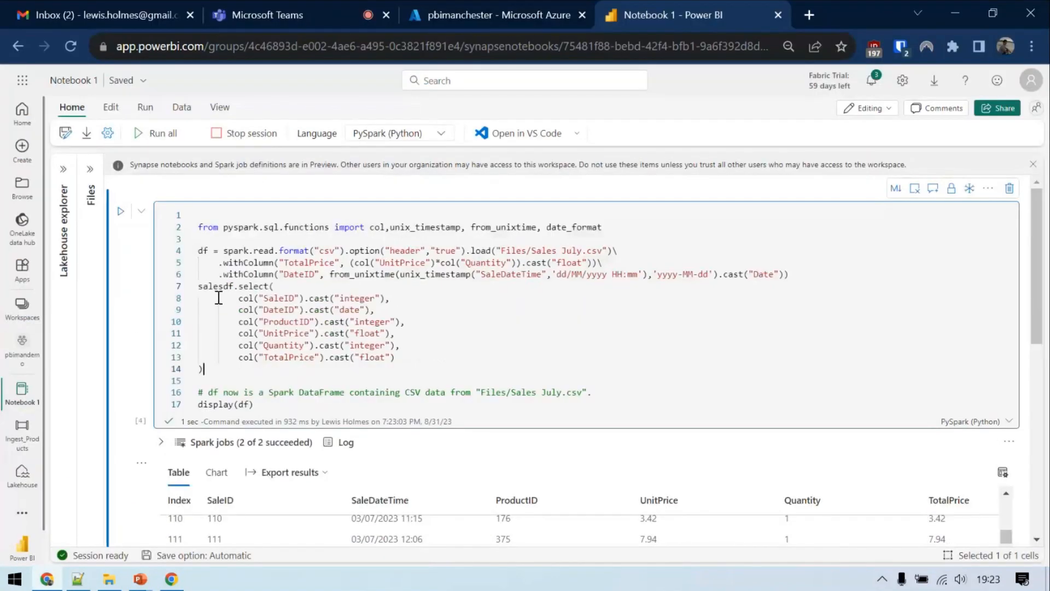
# - Put a blank line above the pasted select block and assign its result to df_cleansed
pyautogui.click(191, 286)
pyautogui.click(190, 286)
pyautogui.click(190, 286)
pyautogui.click(191, 286)
pyautogui.press('Return')
pyautogui.write('df_clean')
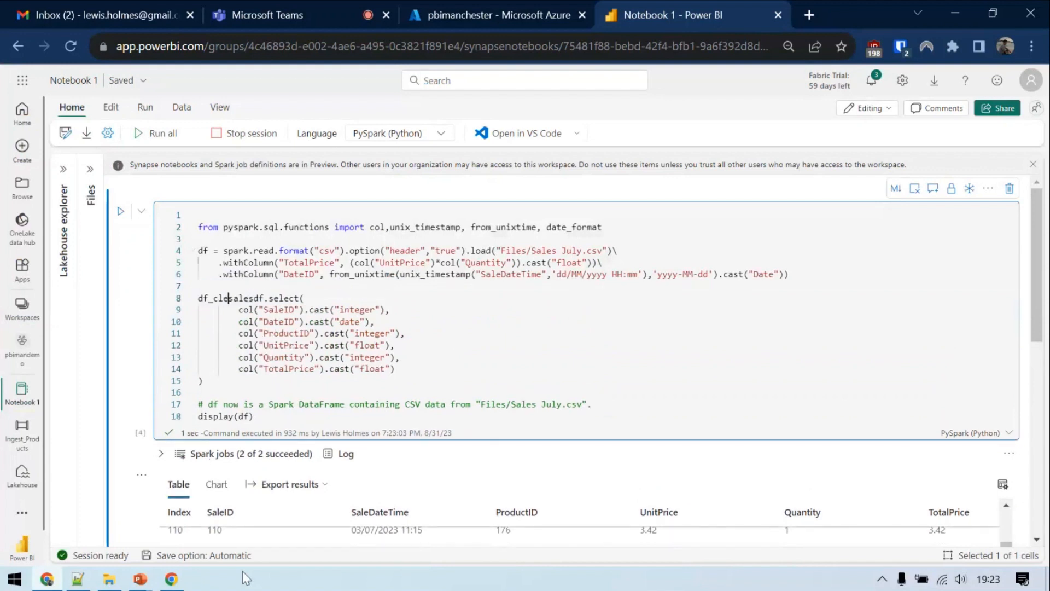
pyautogui.write('sed =')
# - Make the display call show df_cleansed and replace salesdf with df as the source of the select
pyautogui.doubleClick(222, 298)
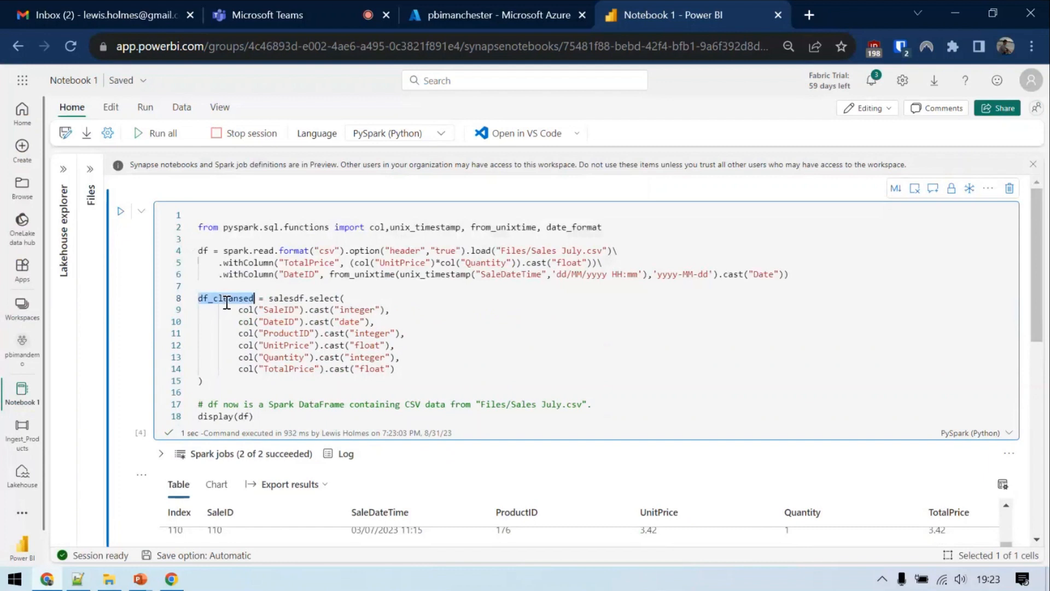
pyautogui.doubleClick(243, 415)
pyautogui.hotkey('ctrl', 'v')
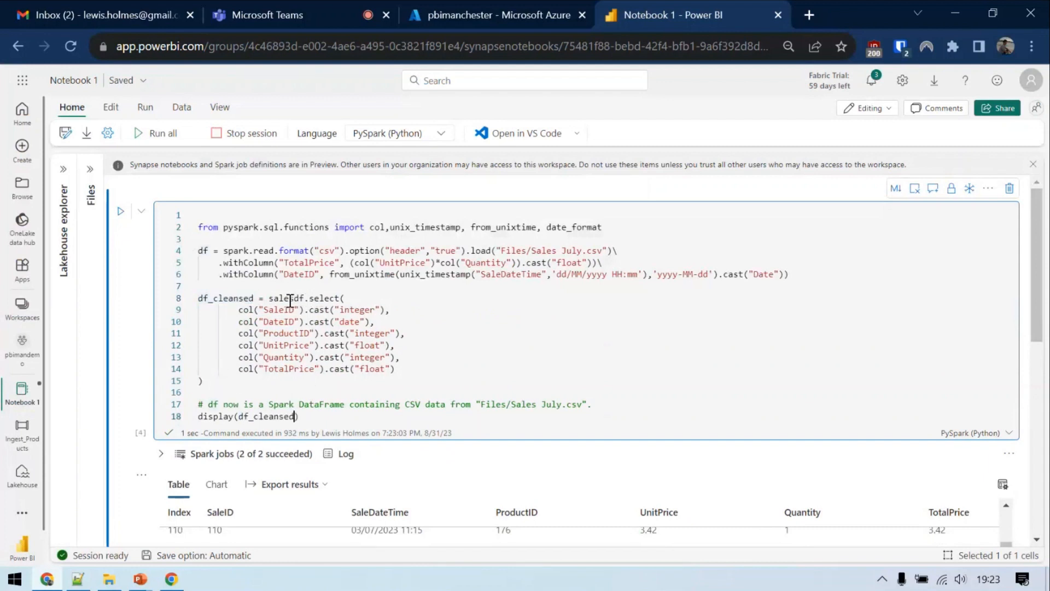
pyautogui.doubleClick(202, 250)
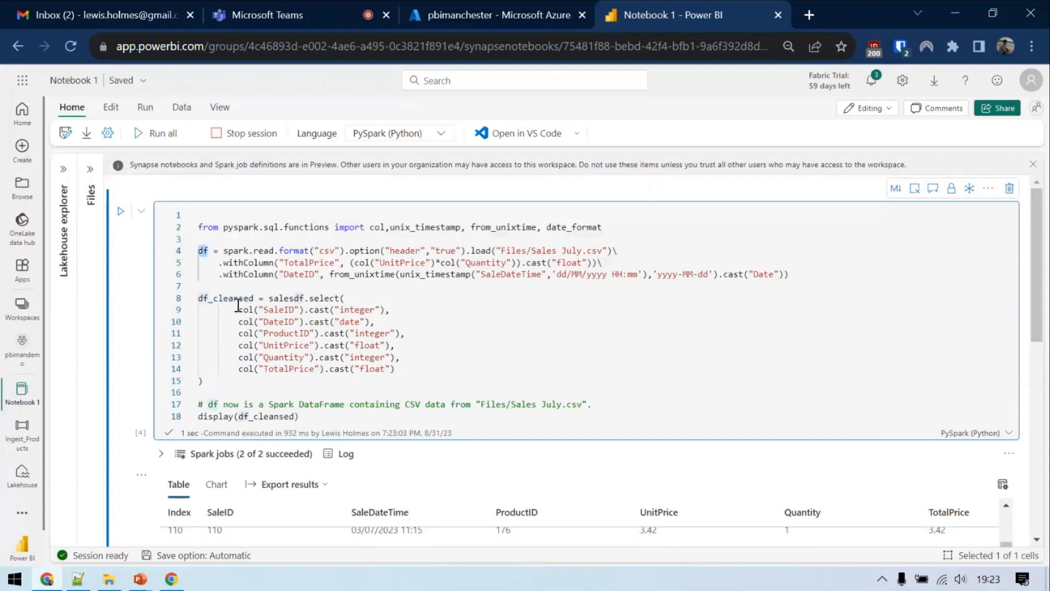
pyautogui.doubleClick(282, 298)
pyautogui.hotkey('ctrl', 'v')
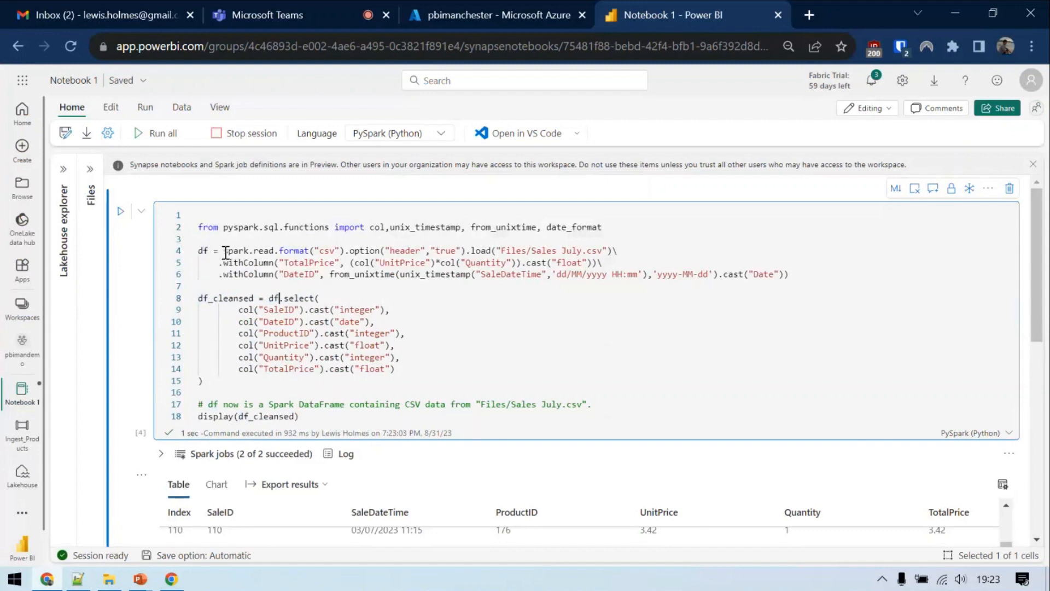
# - Review how the code loads df, adds TotalPrice and DateID, and selects the cast columns into df_cleansed
pyautogui.doubleClick(204, 250)
pyautogui.moveTo(223, 250); pyautogui.dragTo(660, 254)
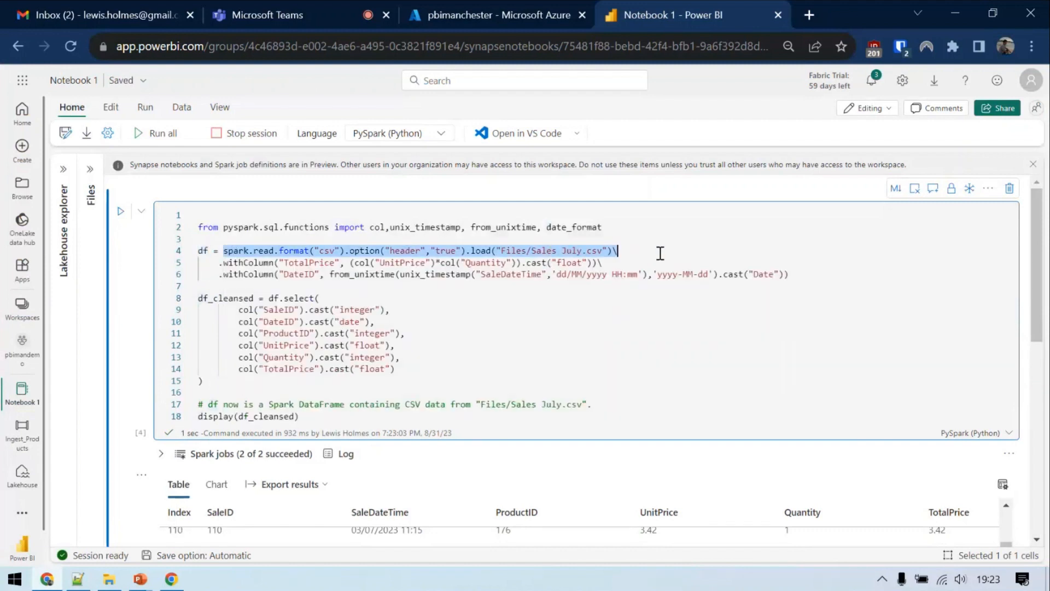
pyautogui.moveTo(222, 263); pyautogui.dragTo(921, 276)
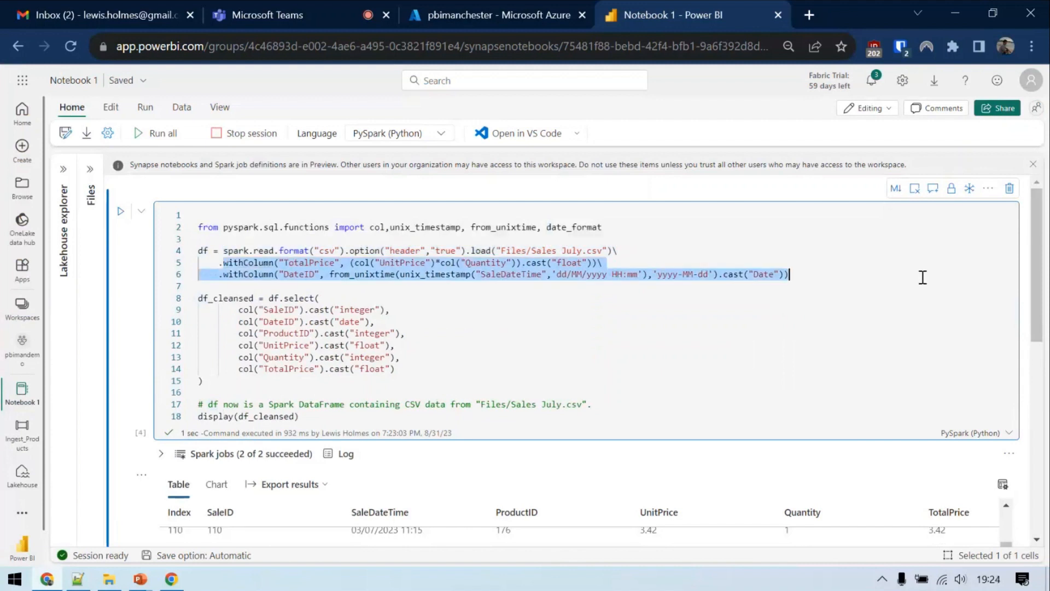
pyautogui.click(204, 249)
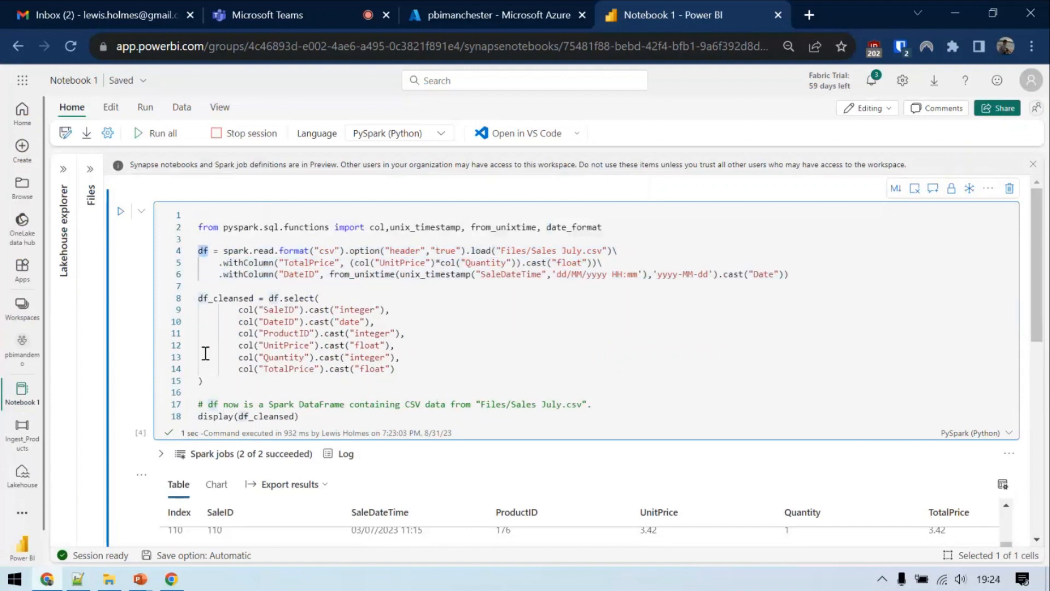
pyautogui.click(280, 299)
pyautogui.tripleClick(277, 300)
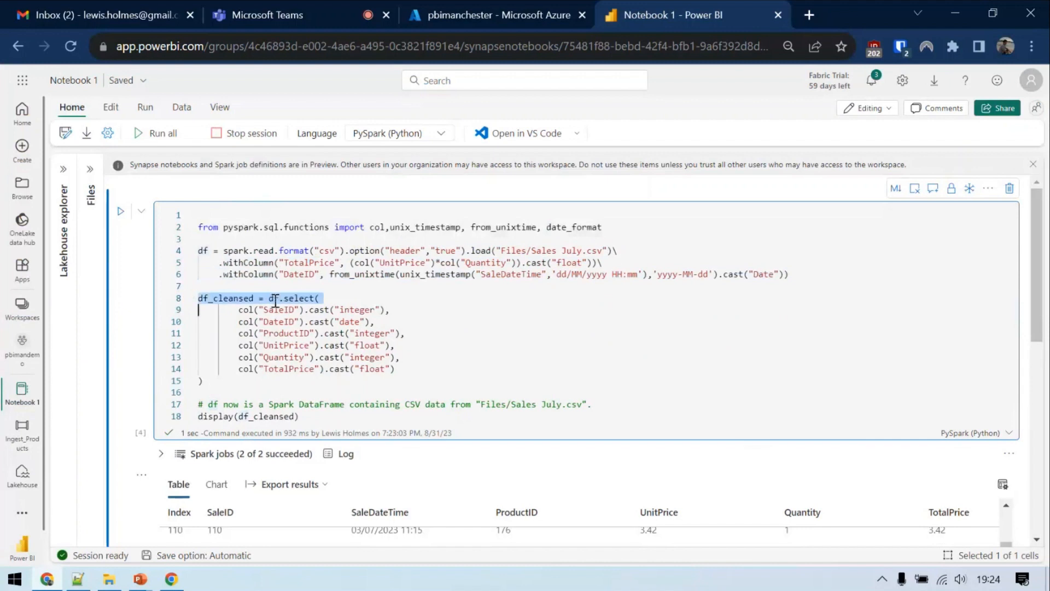
pyautogui.doubleClick(273, 300)
pyautogui.click(304, 299)
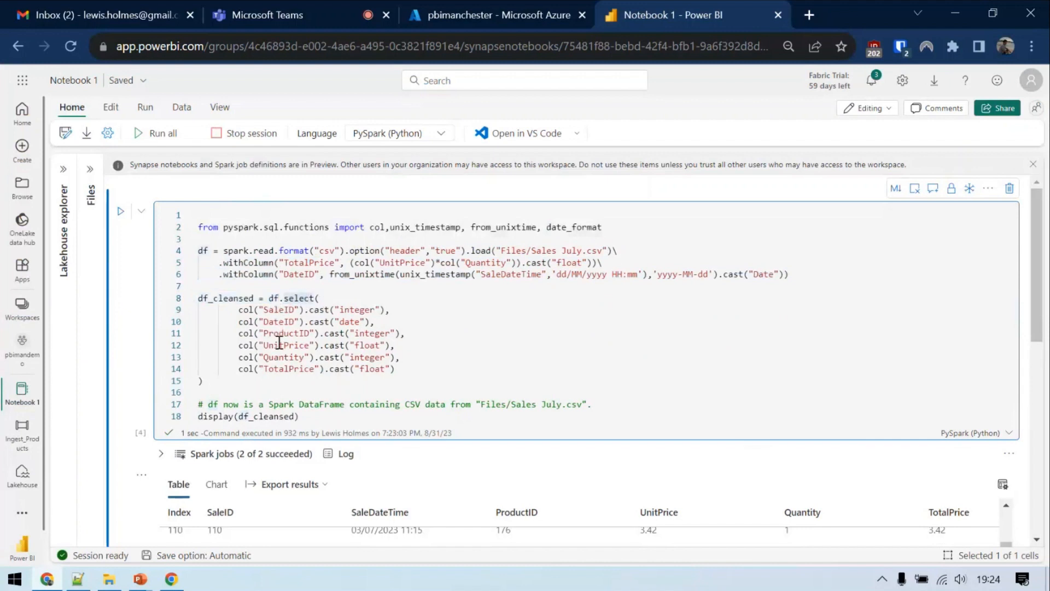
pyautogui.moveTo(407, 358); pyautogui.dragTo(174, 304)
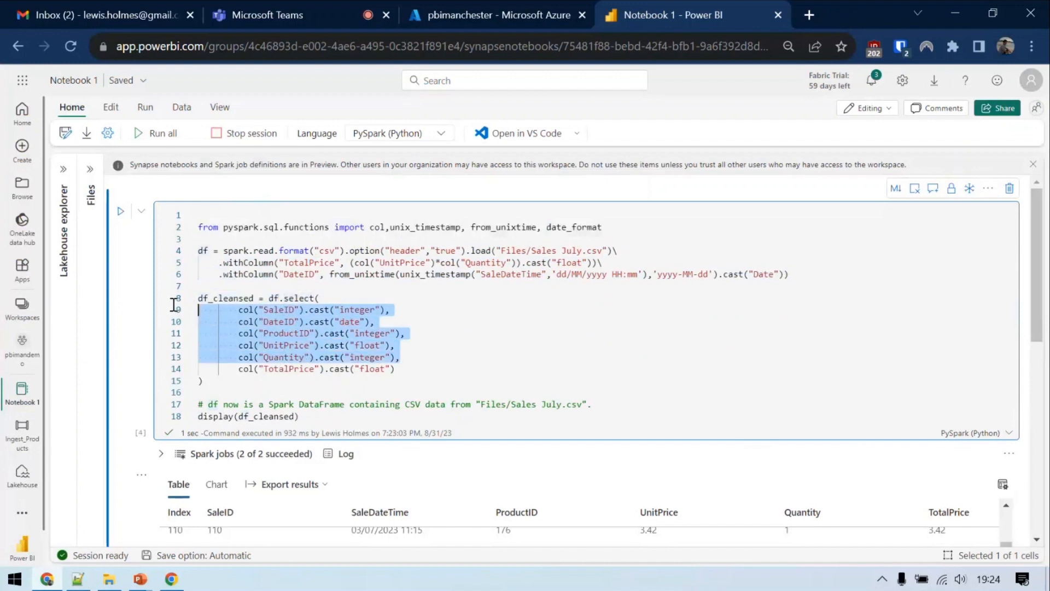
pyautogui.doubleClick(229, 299)
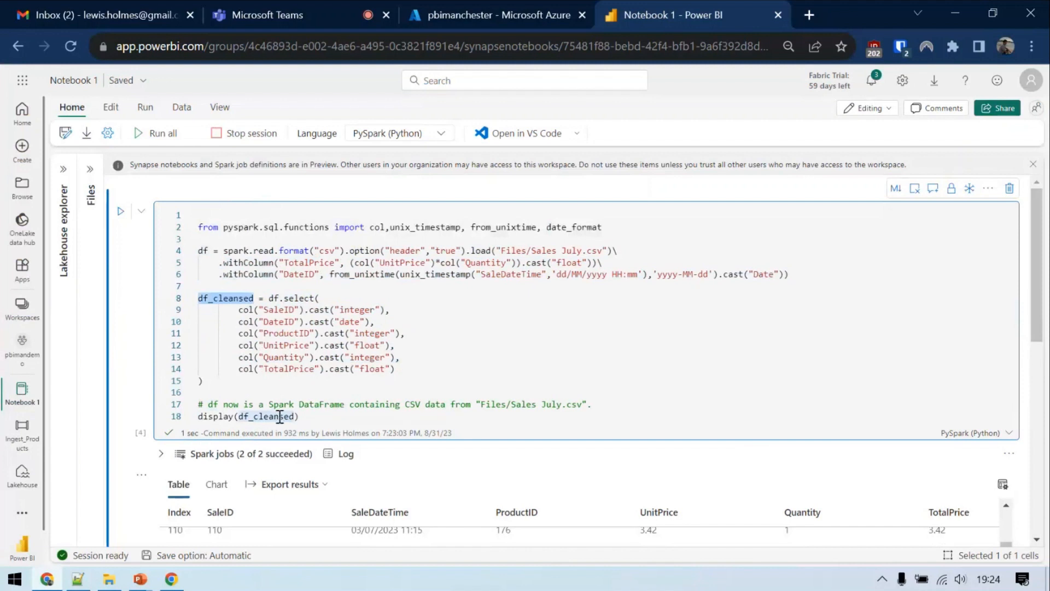
# - Run the whole notebook and check the columns of the df_cleansed output table
pyautogui.click(159, 133)
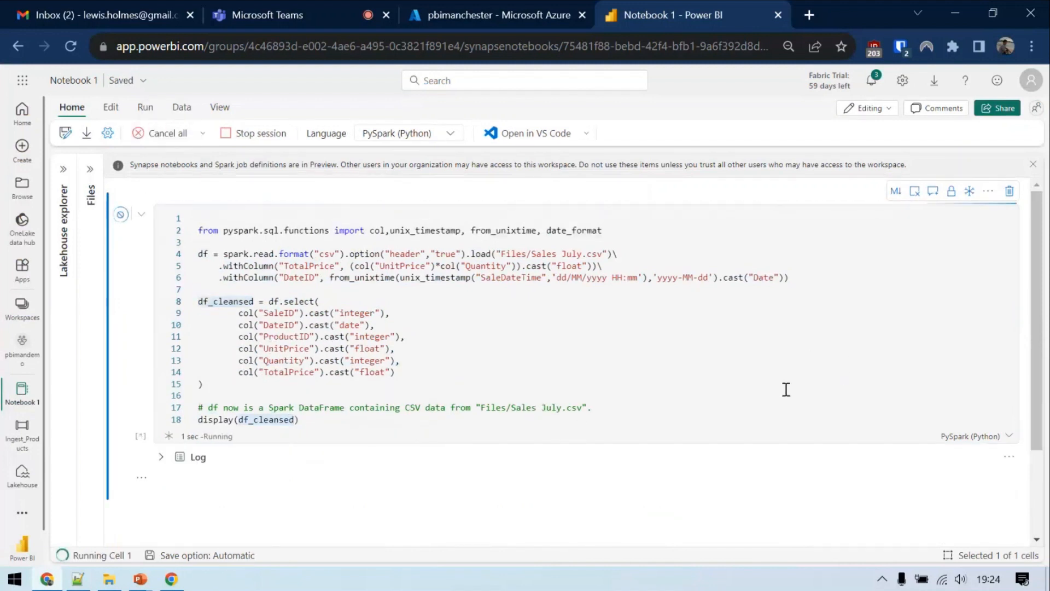
pyautogui.scroll(-5, 1039, 429)
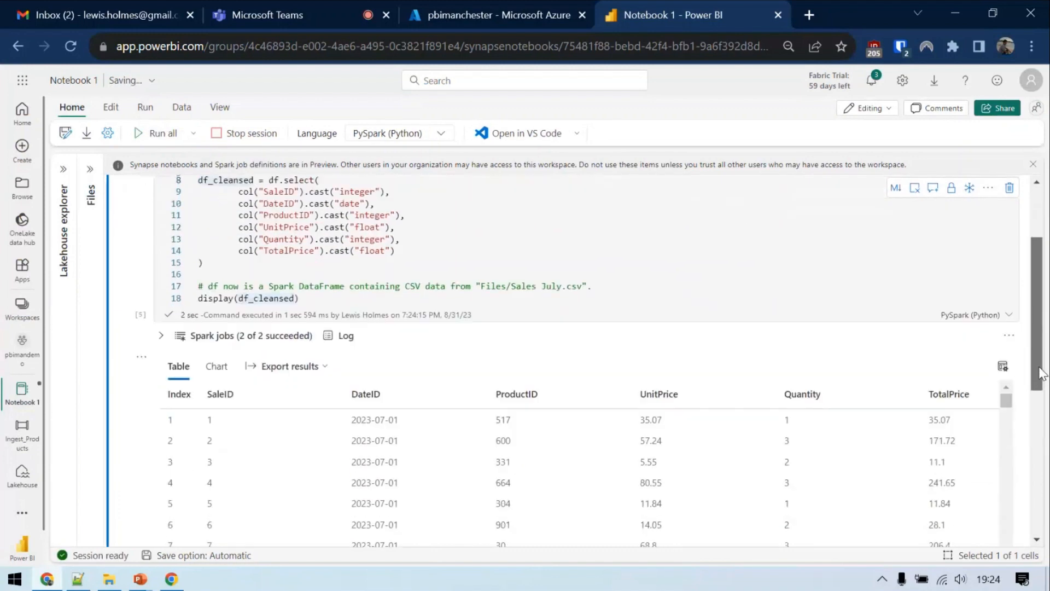
pyautogui.scroll(-1, 1039, 429)
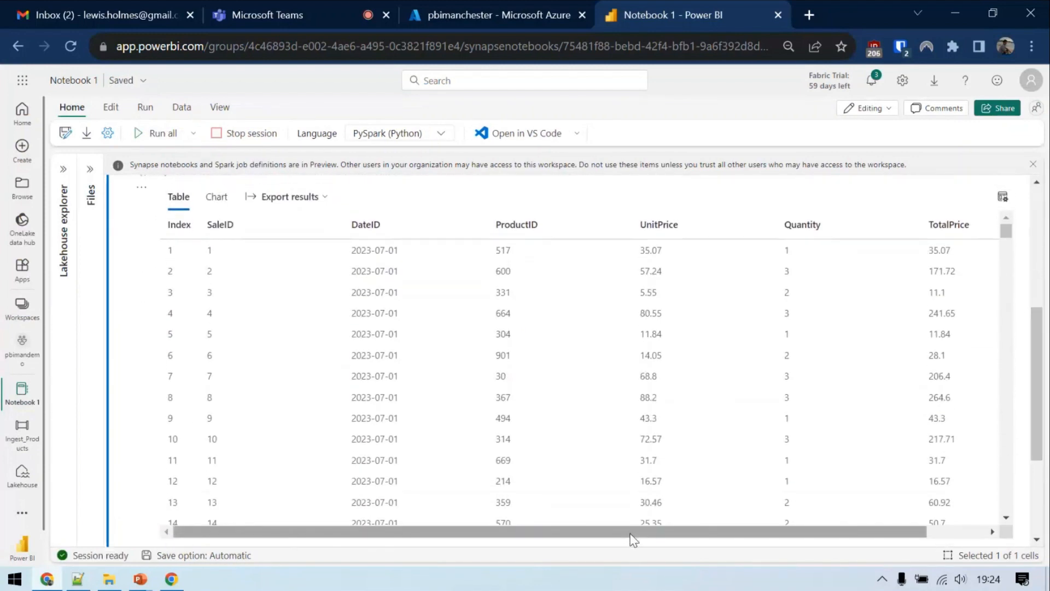
pyautogui.moveTo(634, 535); pyautogui.dragTo(470, 530)
pyautogui.scroll(1, 1040, 356)
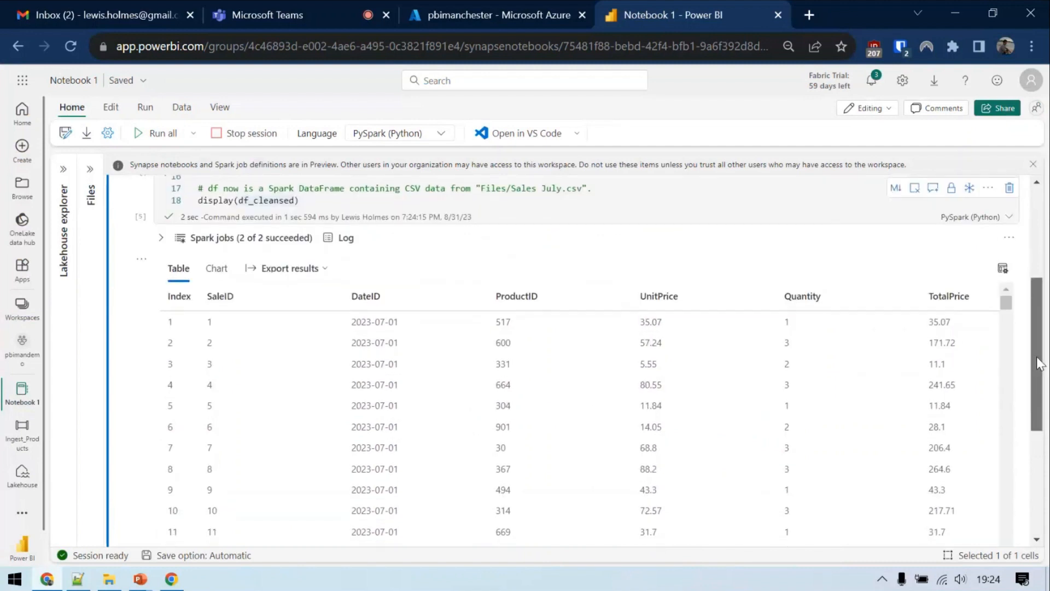
pyautogui.scroll(3, 1037, 355)
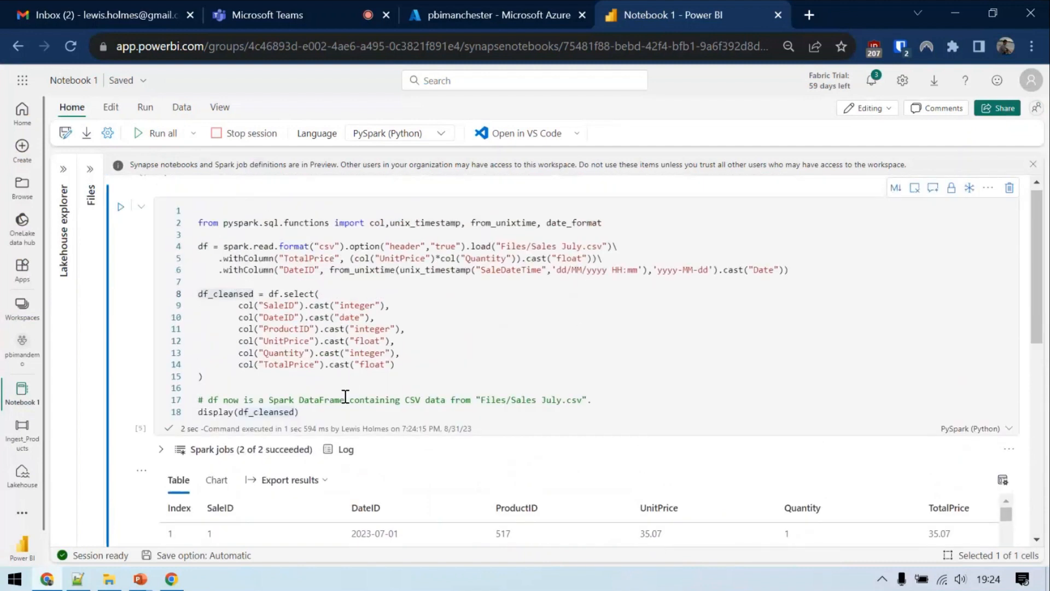
# - Replace the comment and display lines with df_cleansed.write.mode("overwrite").format("delta").saveAsTable("Sales"), copying the write part from notes.txt in Notepad++
pyautogui.click(330, 411)
pyautogui.doubleClick(206, 410)
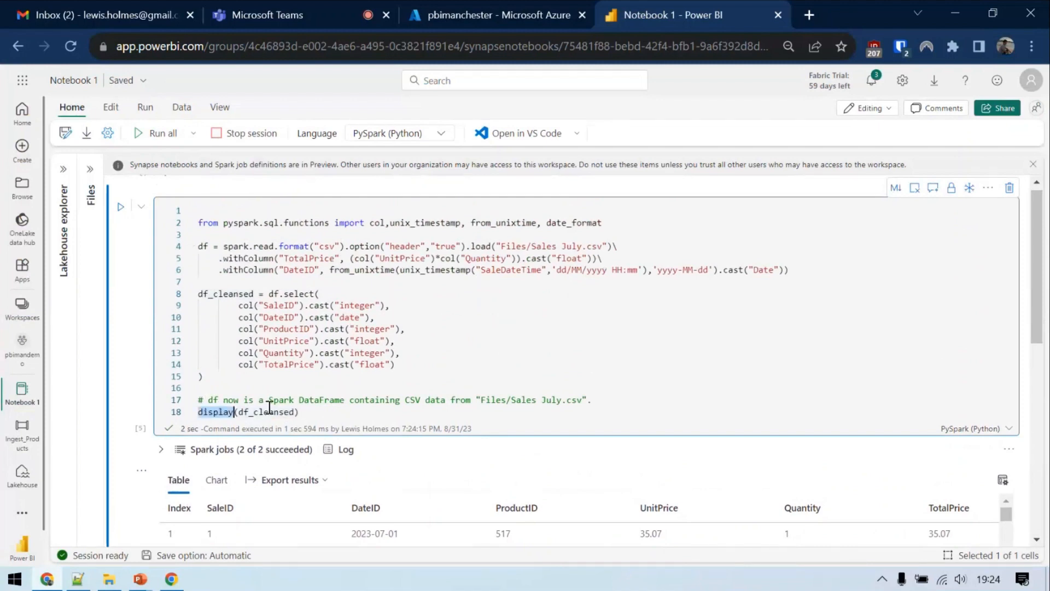
pyautogui.moveTo(324, 415); pyautogui.dragTo(176, 402)
pyautogui.hotkey('alt', 'Tab')
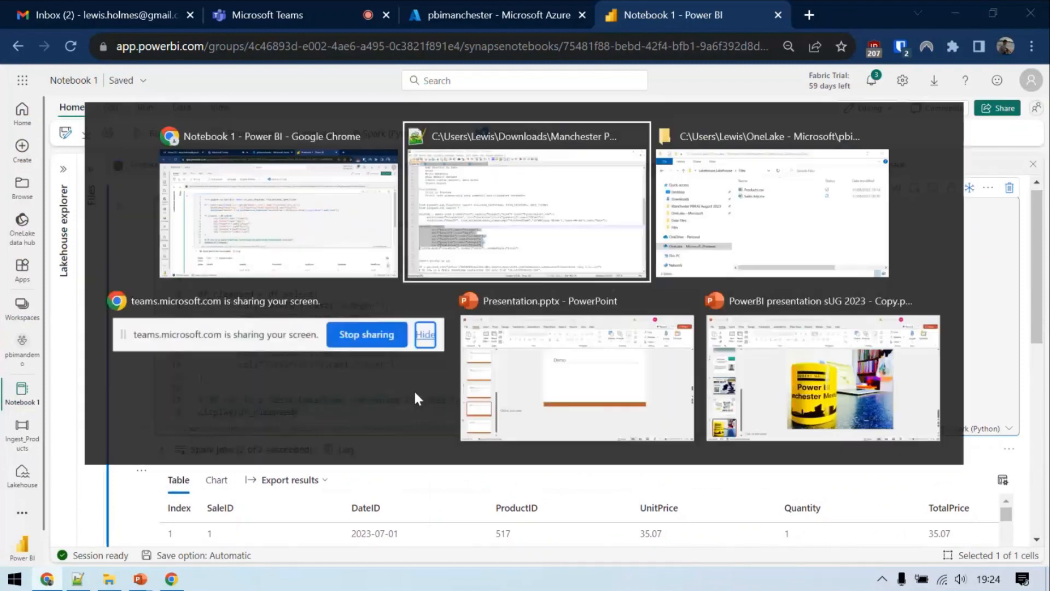
pyautogui.click(403, 478)
pyautogui.moveTo(520, 437); pyautogui.dragTo(64, 438)
pyautogui.hotkey('ctrl', 'c')
pyautogui.hotkey('alt', 'Tab')
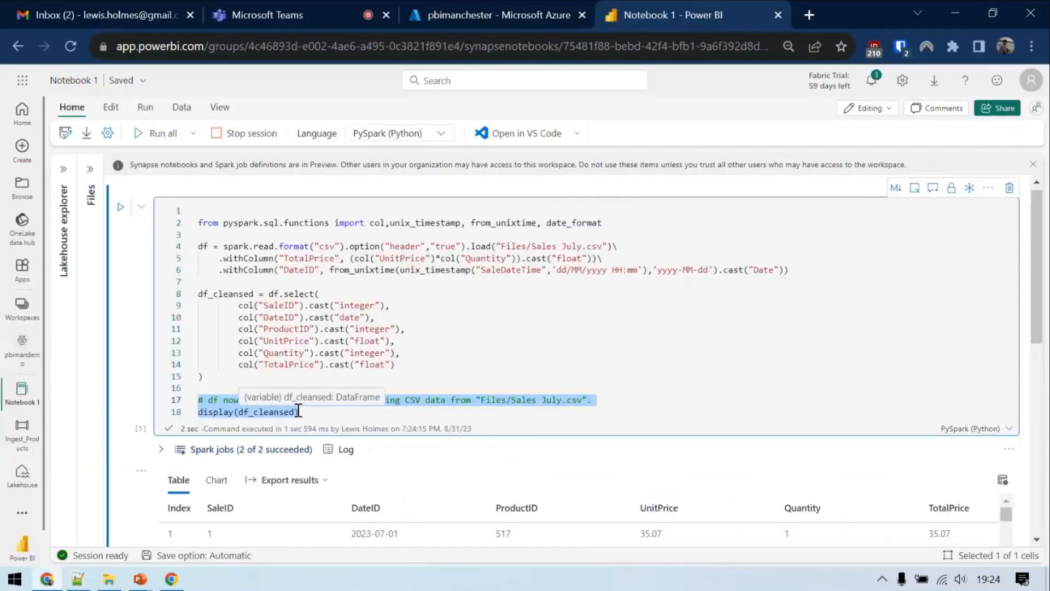
pyautogui.write('df_cl')
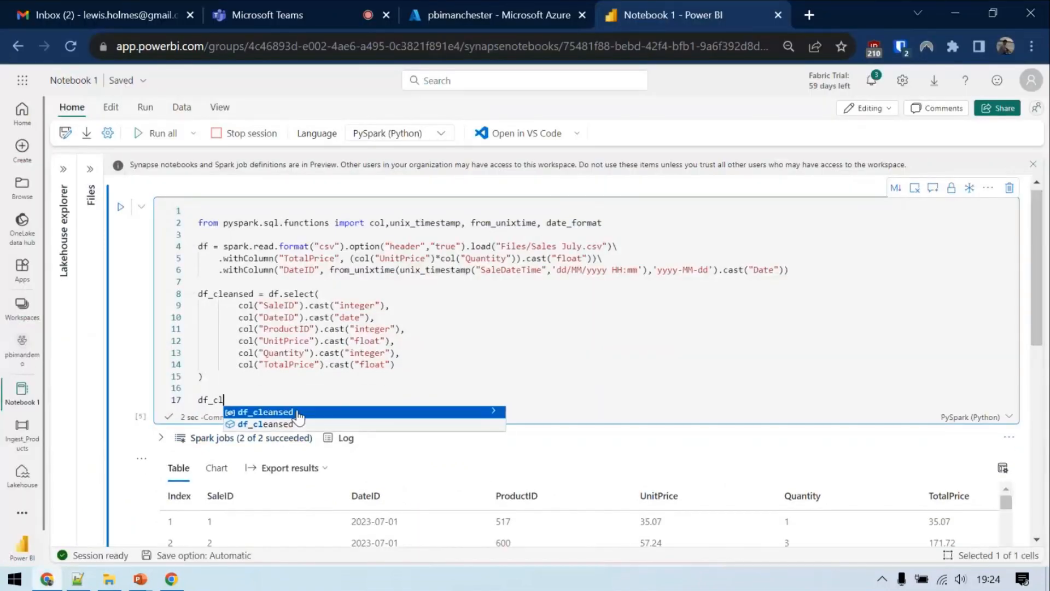
pyautogui.write('eansed.')
pyautogui.hotkey('ctrl', 'v')
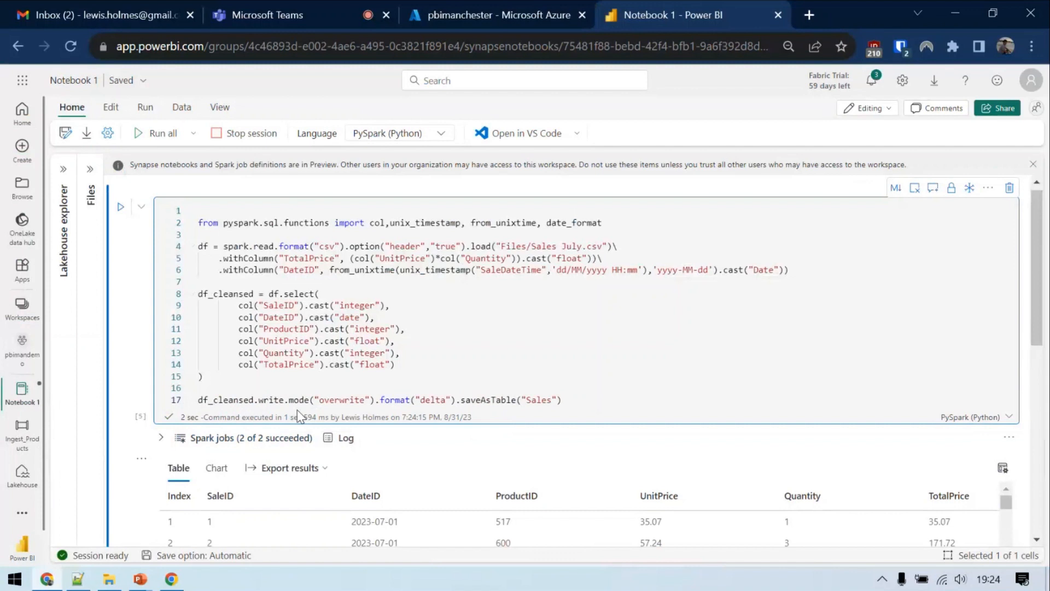
# - Check the parts of the write statement and run the cell to save df_cleansed as the Delta table Sales
pyautogui.click(223, 393)
pyautogui.doubleClick(267, 400)
pyautogui.doubleClick(328, 399)
pyautogui.doubleClick(425, 399)
pyautogui.doubleClick(534, 399)
pyautogui.click(596, 399)
pyautogui.click(121, 210)
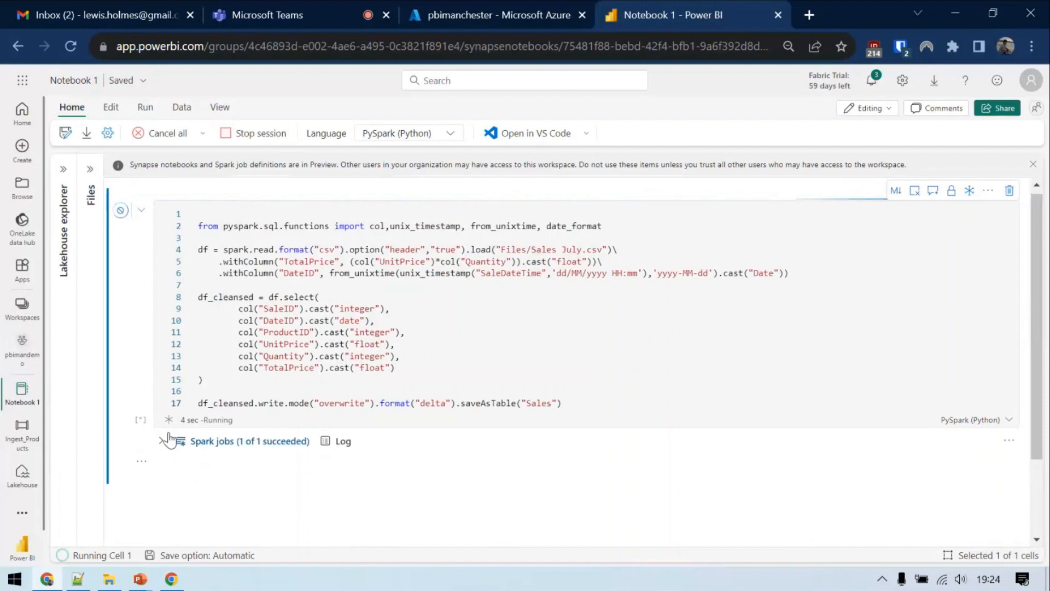
# - Expand the running cell's Spark jobs and the listed job's stages to inspect their progress
pyautogui.click(162, 441)
pyautogui.scroll(-3, 182, 367)
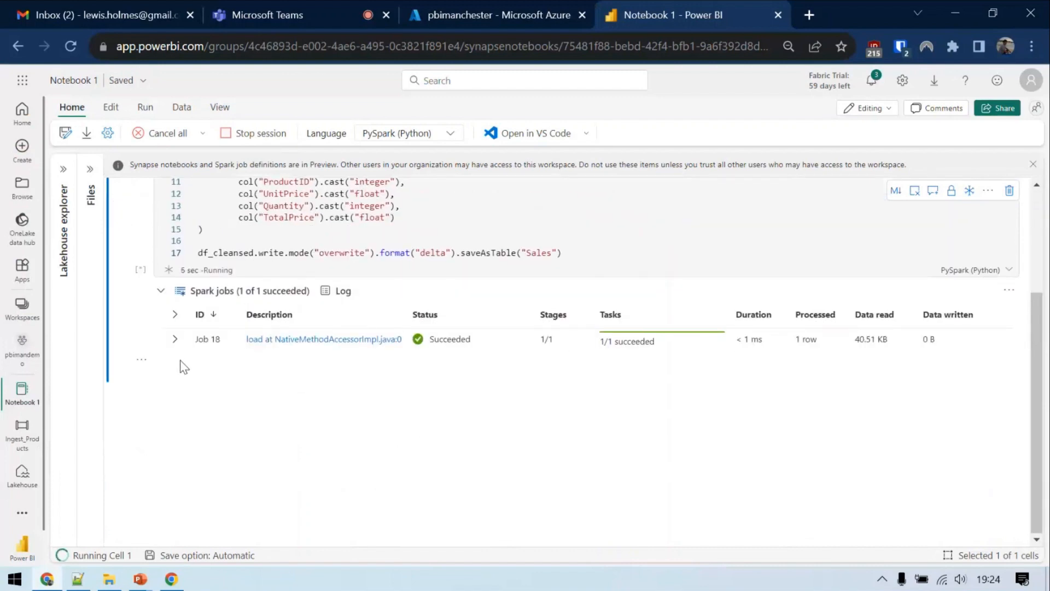
pyautogui.click(174, 340)
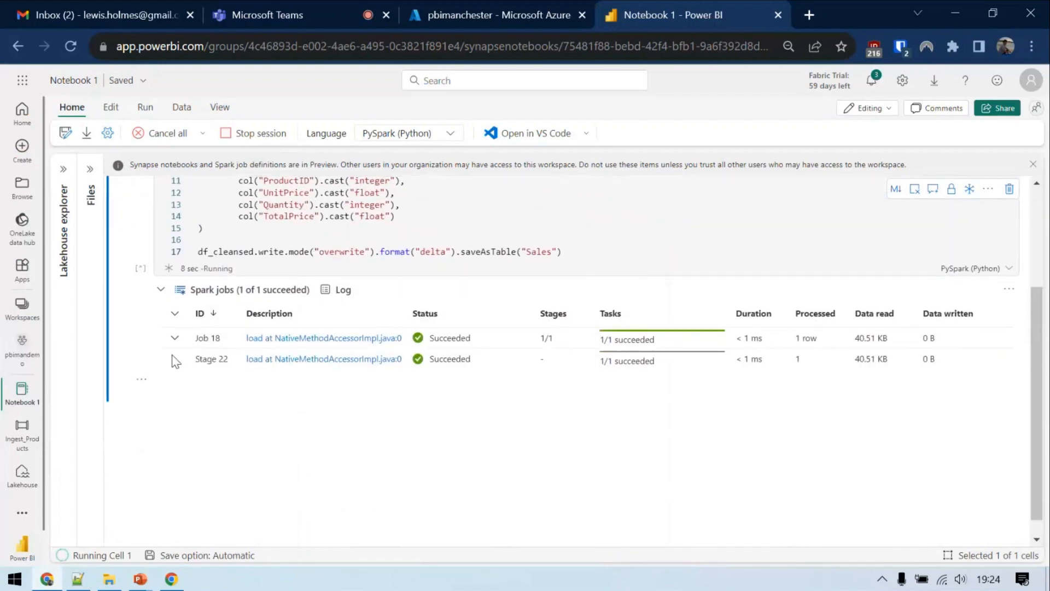
pyautogui.scroll(2, 539, 449)
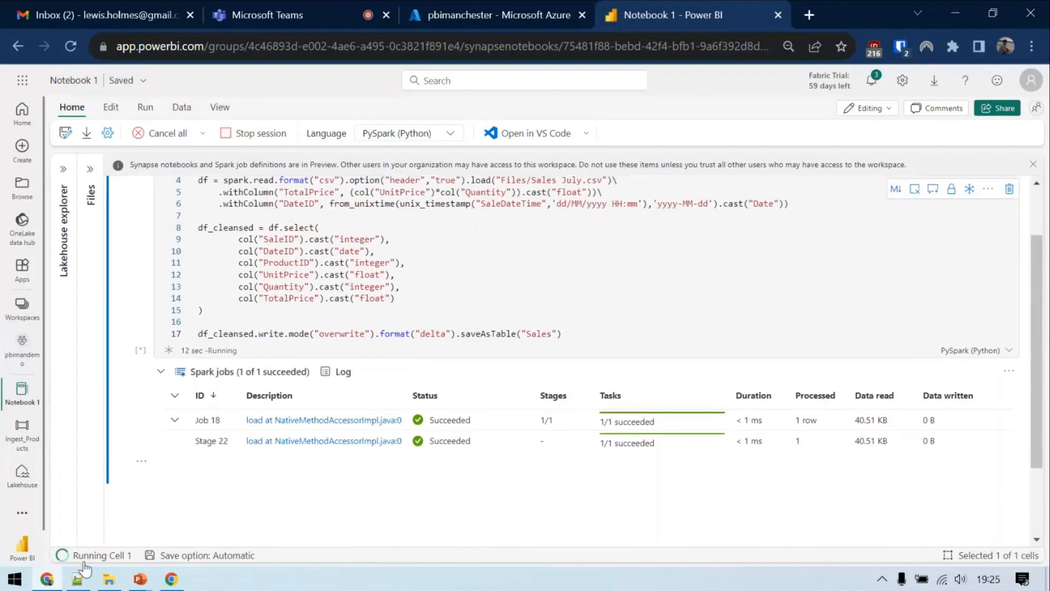
# - Follow the running cell's Spark jobs until the write of the Sales table completes
pyautogui.moveTo(91, 563)
pyautogui.scroll(-2, 244, 416)
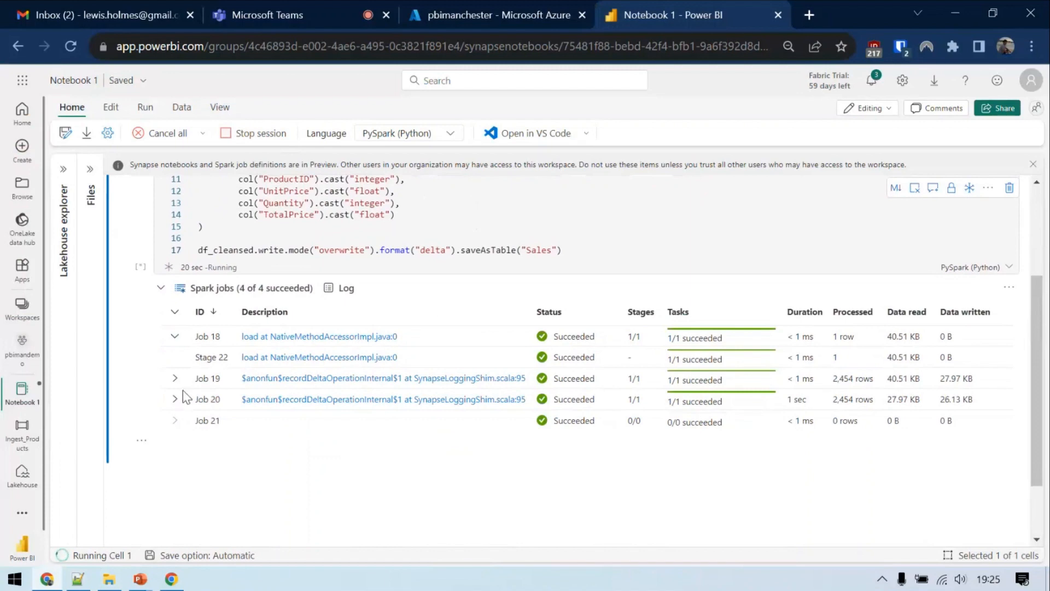
pyautogui.scroll(-2, 488, 364)
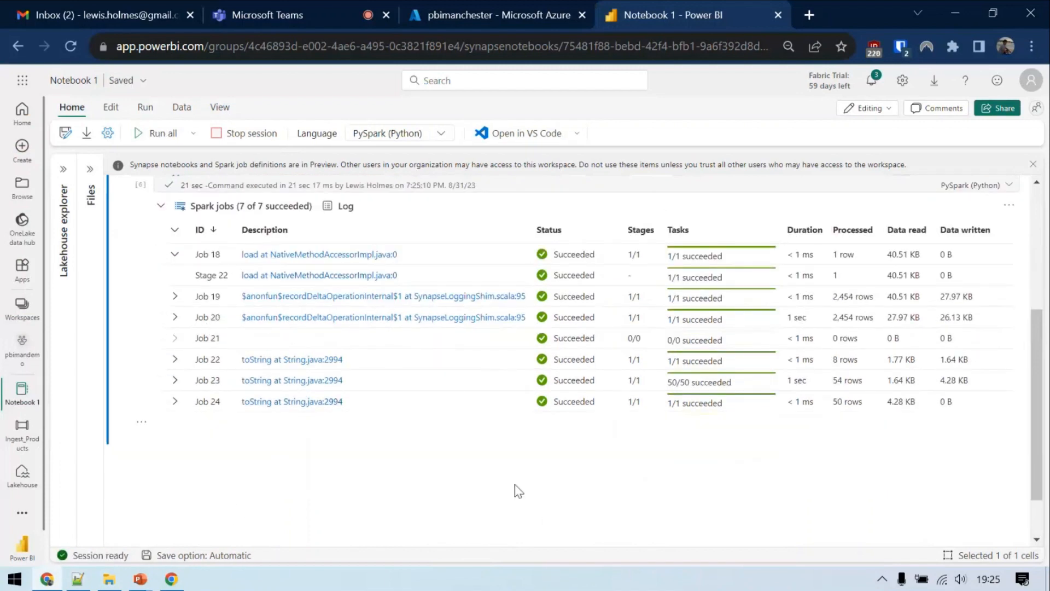
pyautogui.scroll(4, 517, 491)
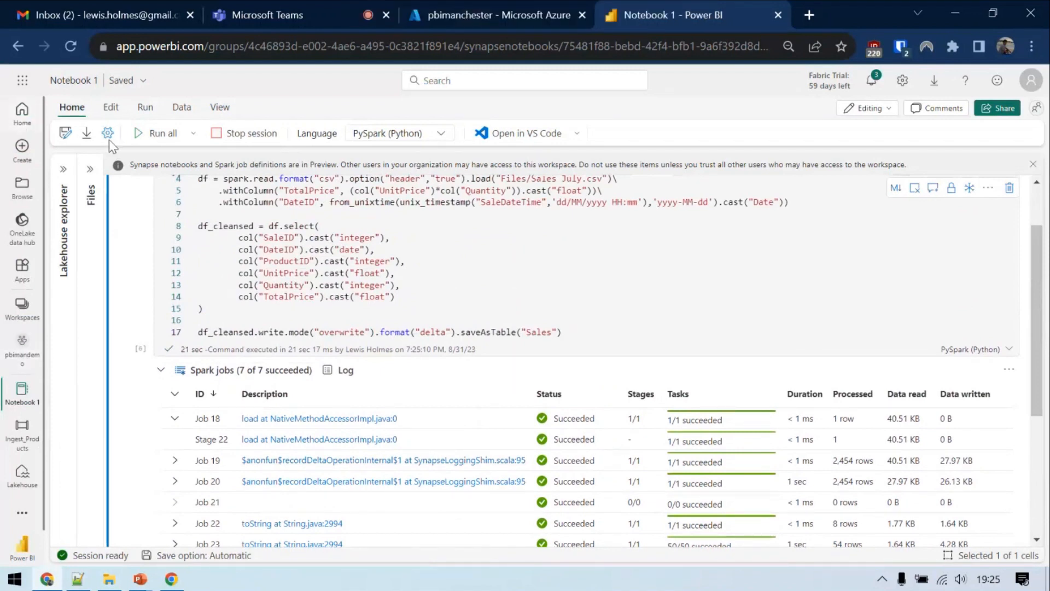
# - Rename the notebook from its default name to Ingest_Sales
pyautogui.click(121, 79)
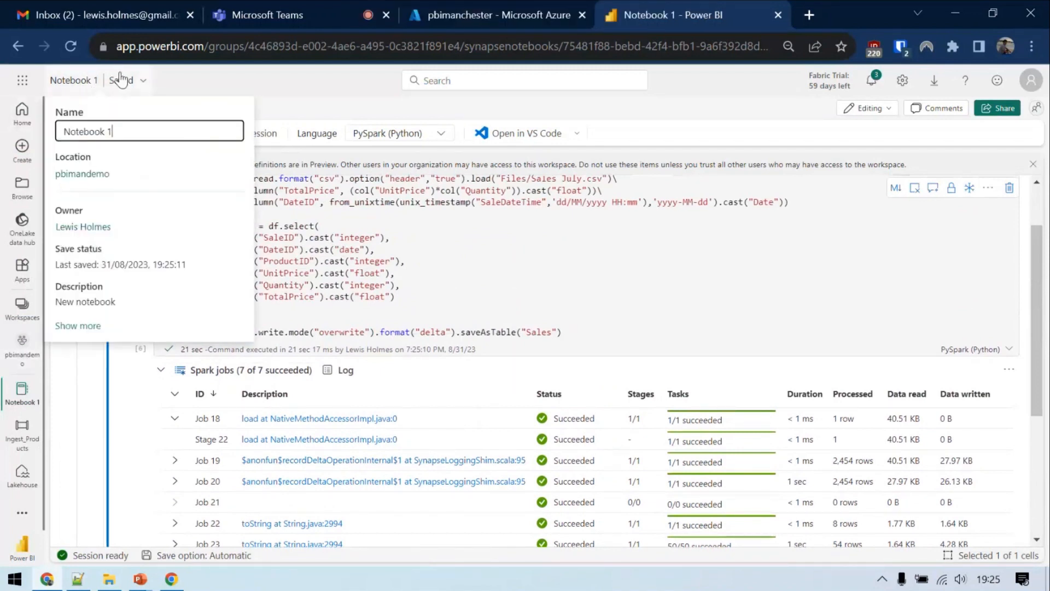
pyautogui.moveTo(141, 130); pyautogui.dragTo(41, 130)
pyautogui.click(89, 82)
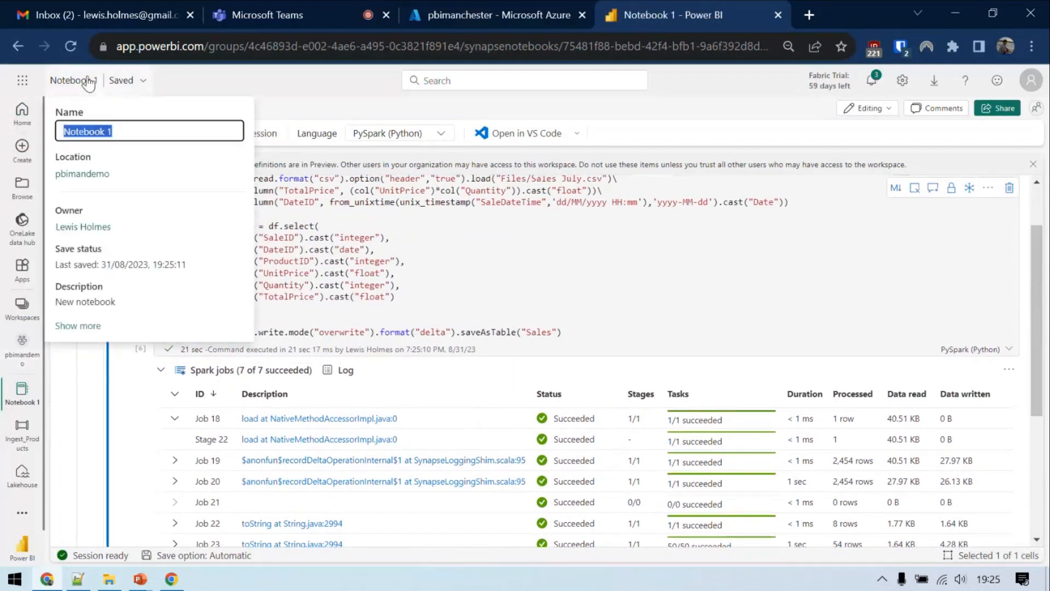
pyautogui.moveTo(127, 129); pyautogui.dragTo(63, 128)
pyautogui.press('BackSpace')
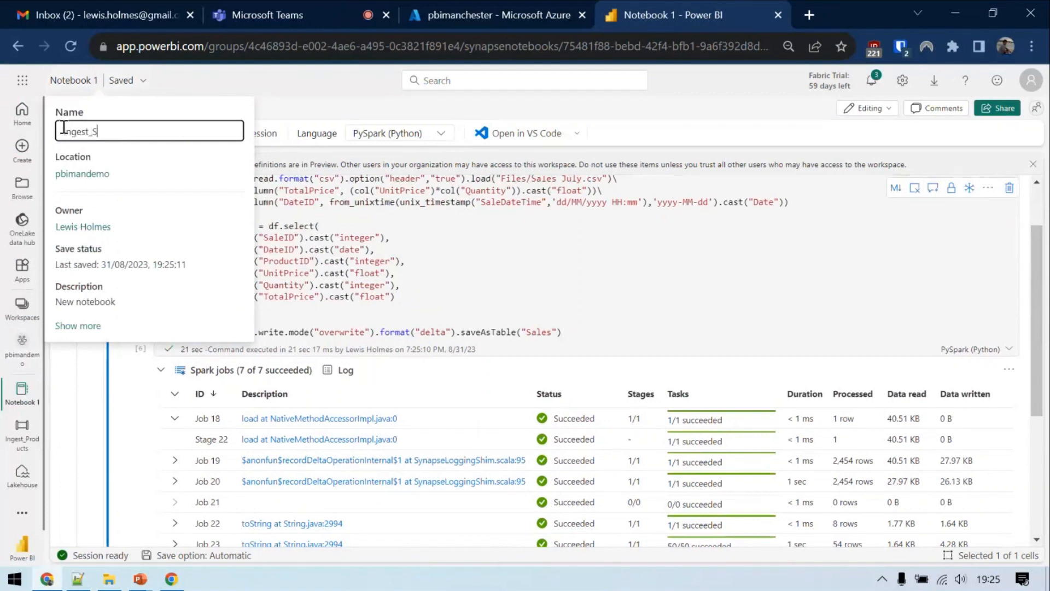
pyautogui.press('Return')
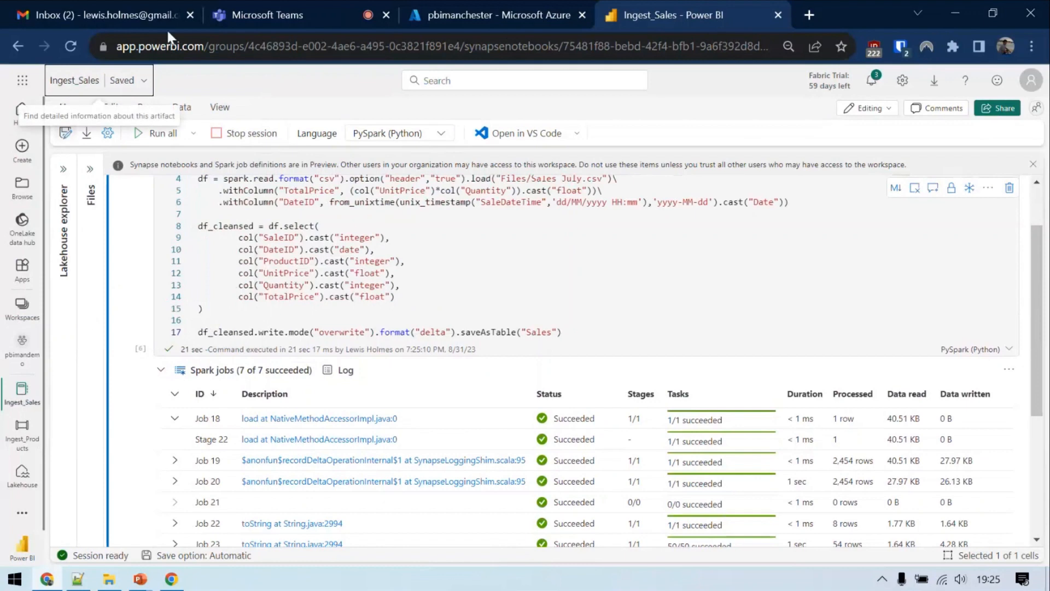
# - Open the Lakehouse and preview the sales table, widening the DateID column to check the dates across its rows
pyautogui.click(22, 473)
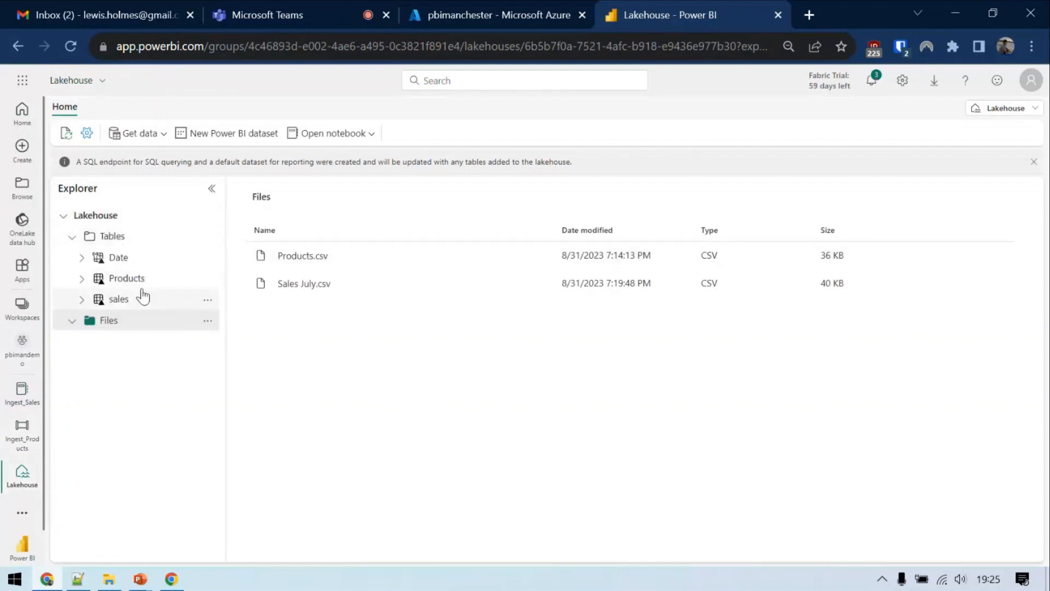
pyautogui.click(167, 305)
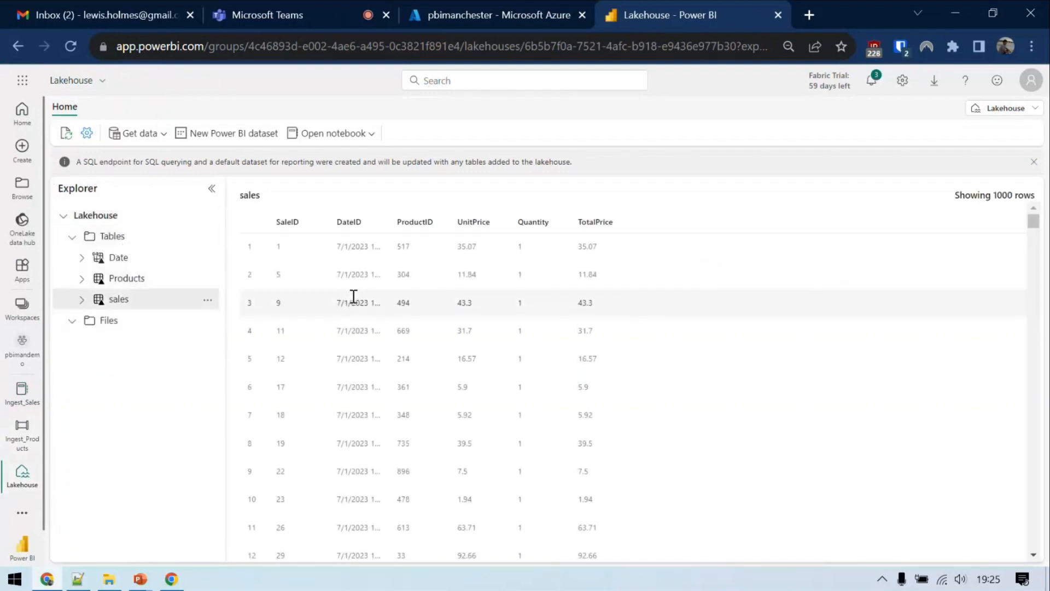
pyautogui.scroll(-5, 436, 356)
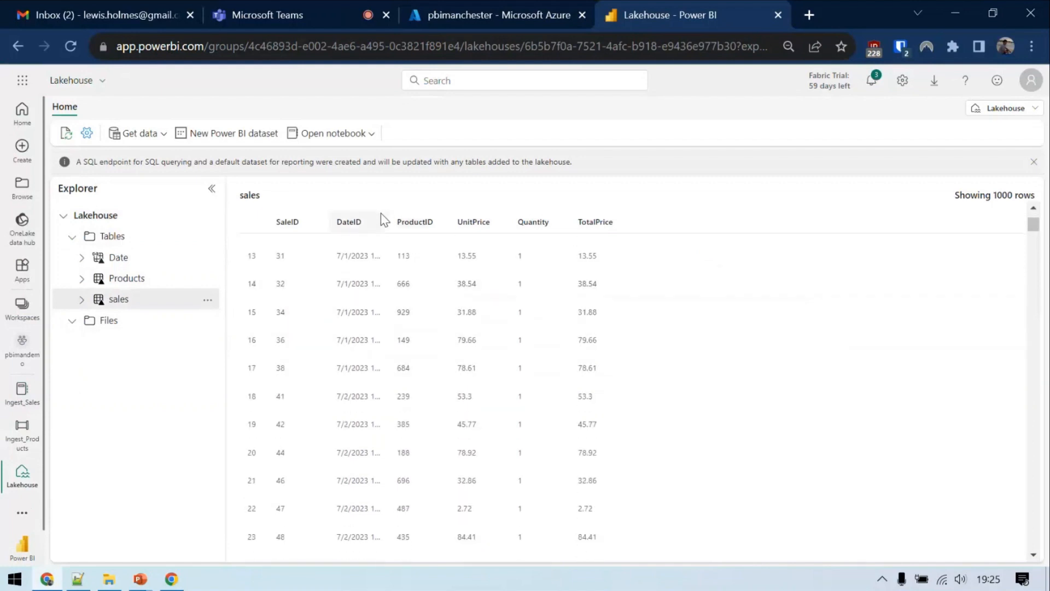
pyautogui.moveTo(383, 219); pyautogui.dragTo(452, 220)
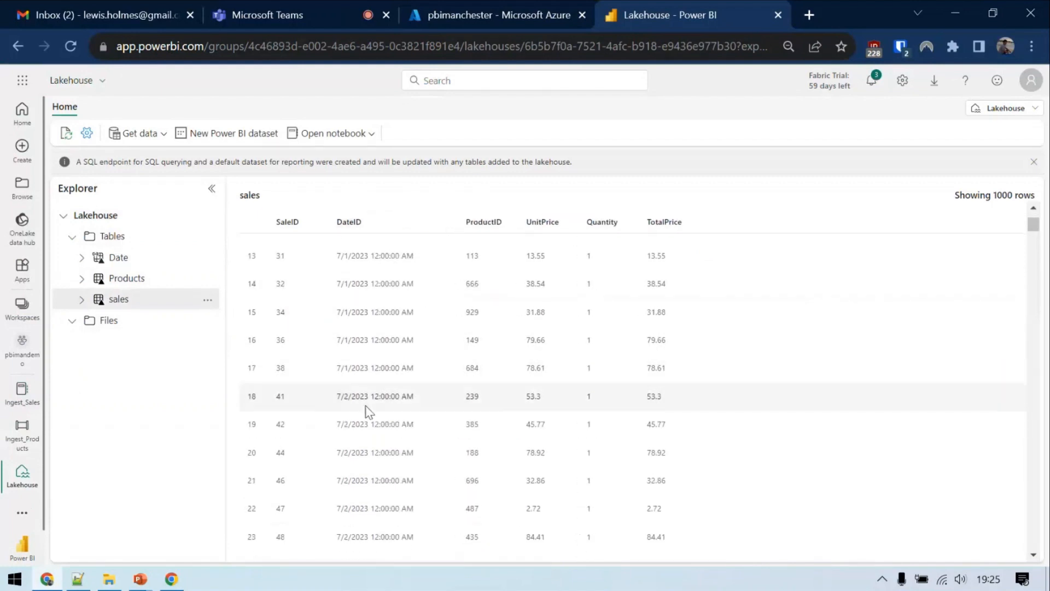
pyautogui.scroll(-7, 466, 414)
pyautogui.moveTo(456, 215); pyautogui.dragTo(413, 216)
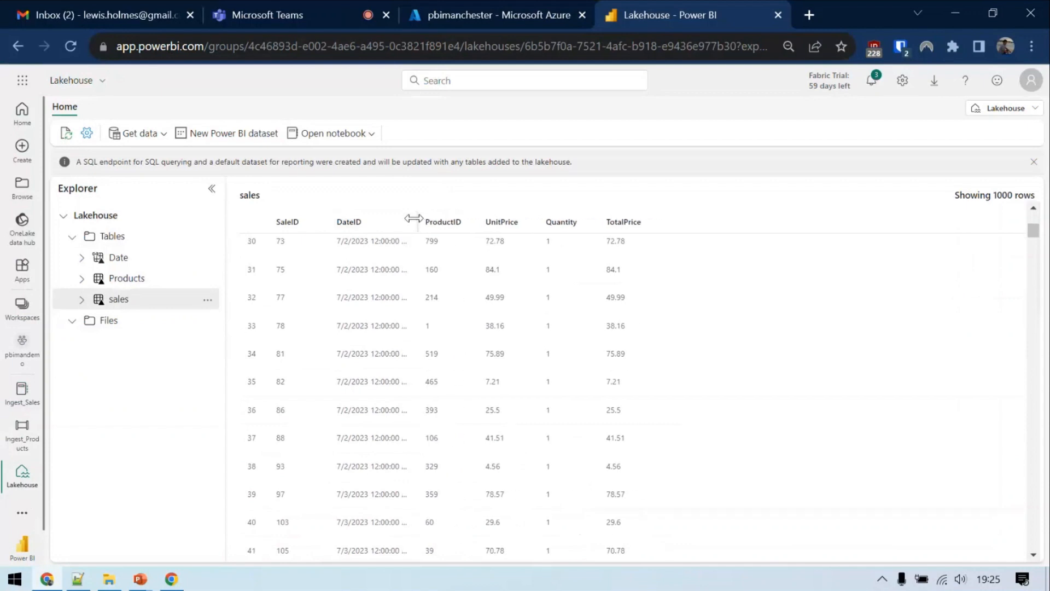
pyautogui.scroll(-8, 419, 375)
pyautogui.scroll(-10, 419, 375)
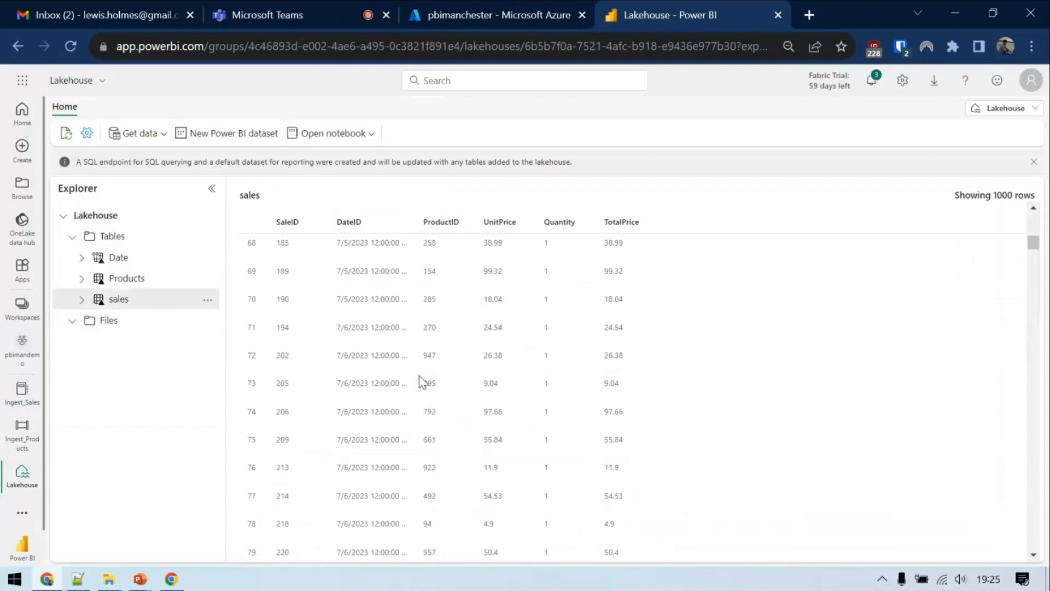
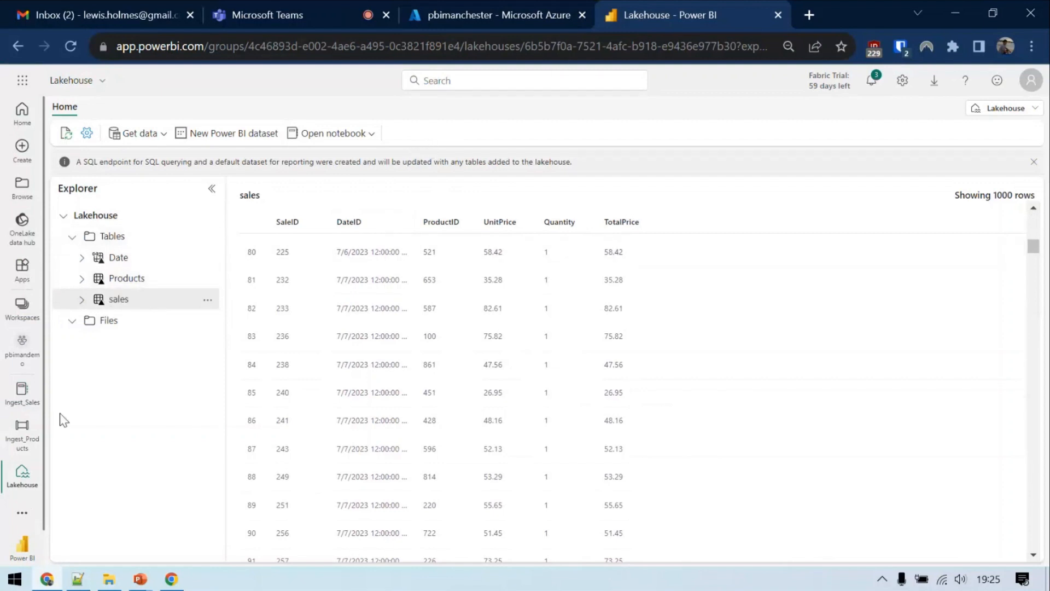
# - Open the pbimandemo workspace lineage and check the Ingest_Sales notebook's details and the flow towards the Lakehouse dataset
pyautogui.click(22, 347)
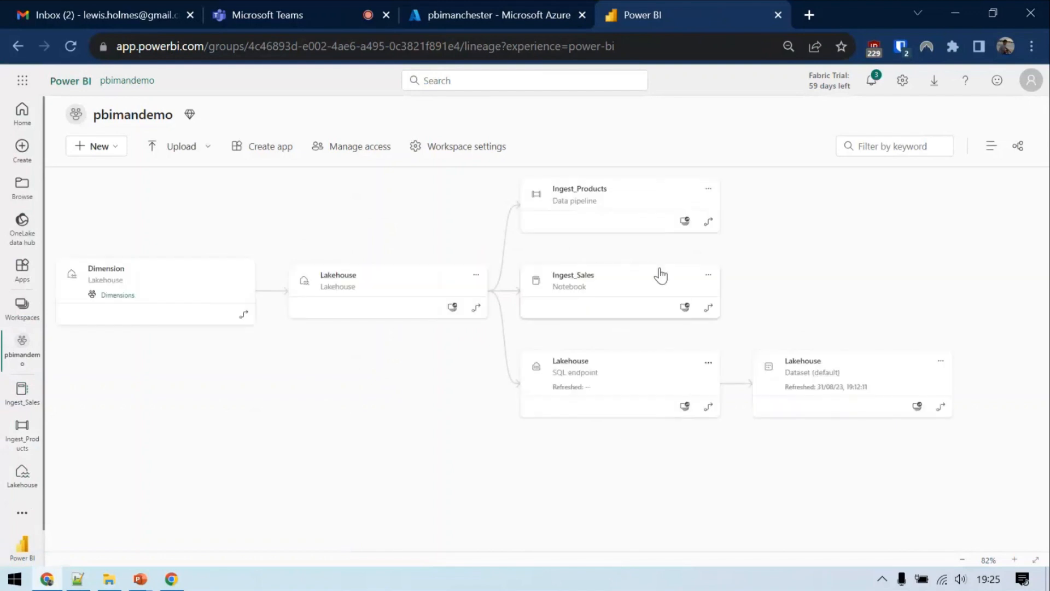
pyautogui.click(600, 287)
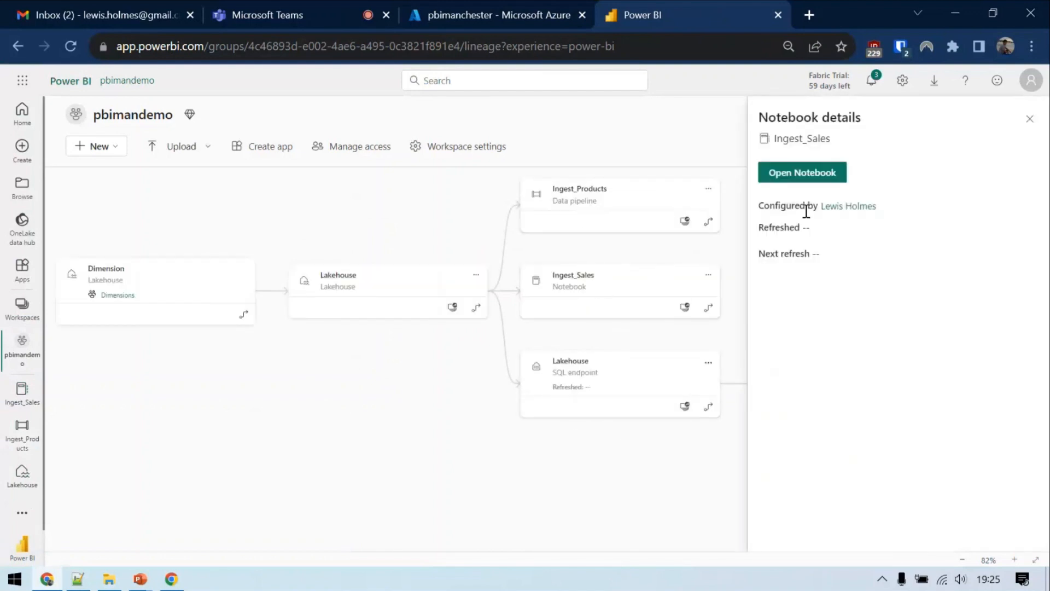
pyautogui.click(1030, 118)
pyautogui.moveTo(668, 495); pyautogui.dragTo(630, 474)
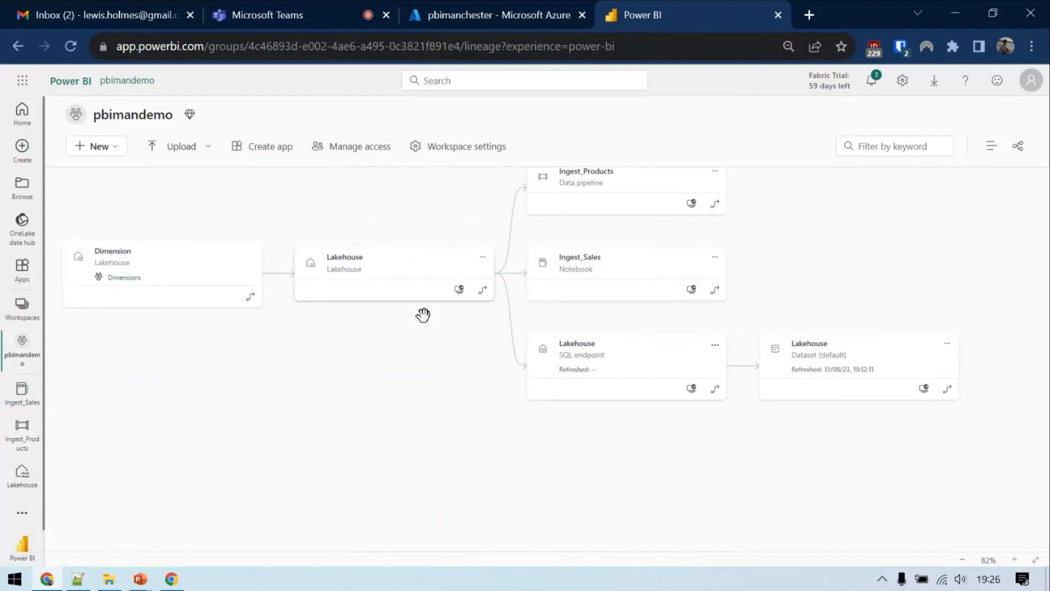
pyautogui.hscroll(2, 757, 477)
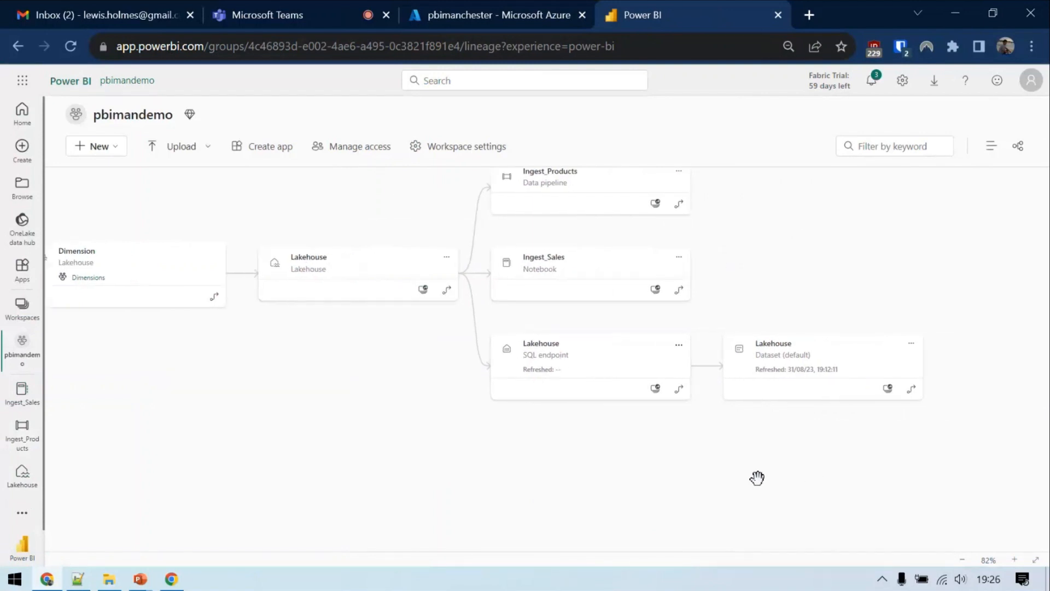
pyautogui.moveTo(757, 477); pyautogui.dragTo(666, 469)
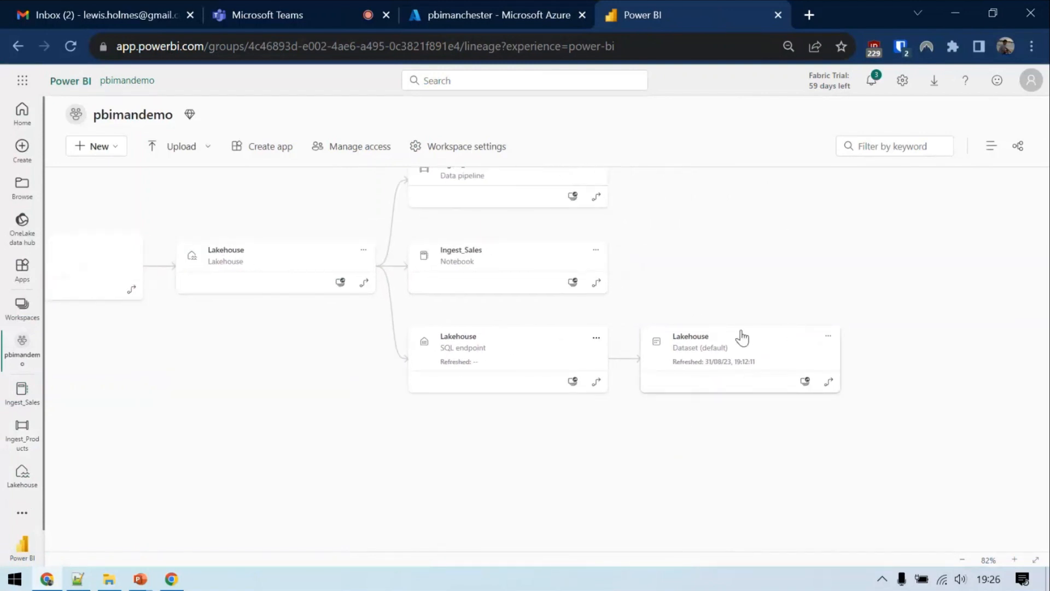
# - Check the default Lakehouse dataset's details and tables, and look through the actions available for it
pyautogui.click(742, 337)
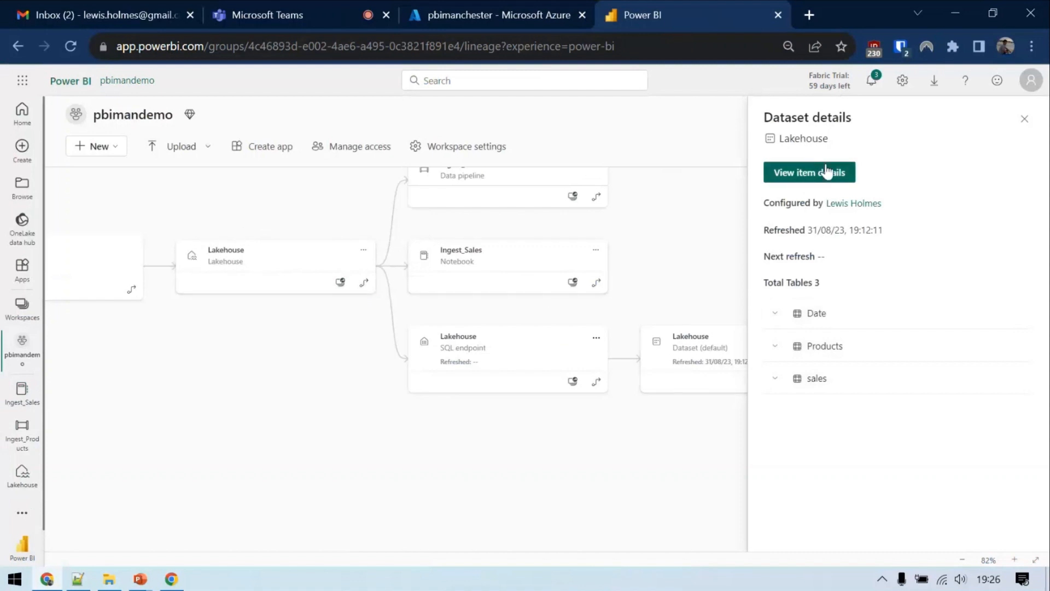
pyautogui.click(1024, 119)
pyautogui.click(828, 335)
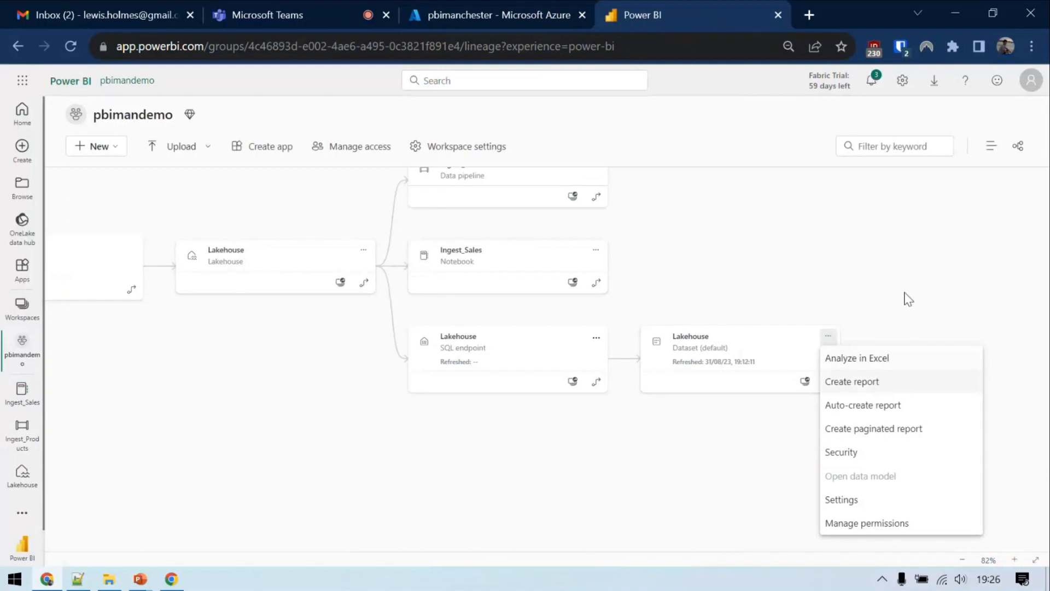
pyautogui.click(851, 310)
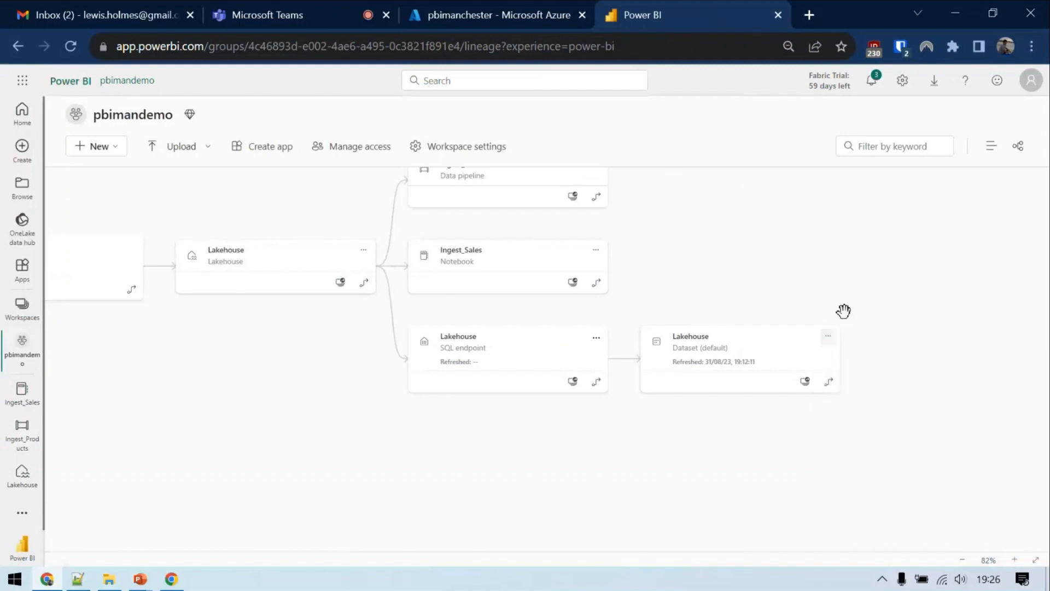
pyautogui.click(830, 337)
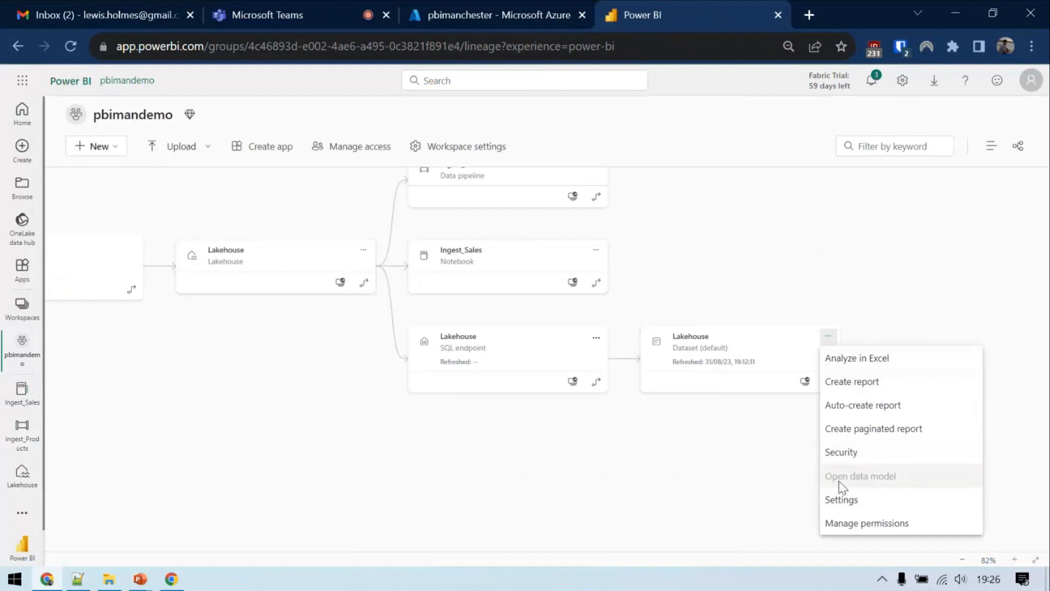
# - Open the Lakehouse from the lineage and start a new Power BI dataset with the Products, Date and sales tables selected
pyautogui.click(235, 262)
pyautogui.click(244, 257)
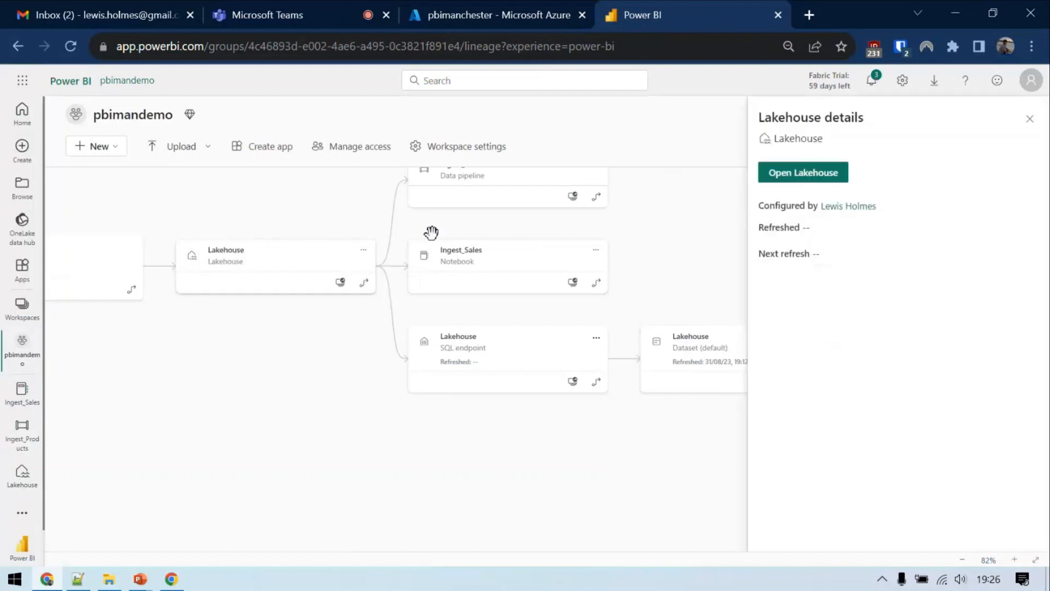
pyautogui.click(829, 173)
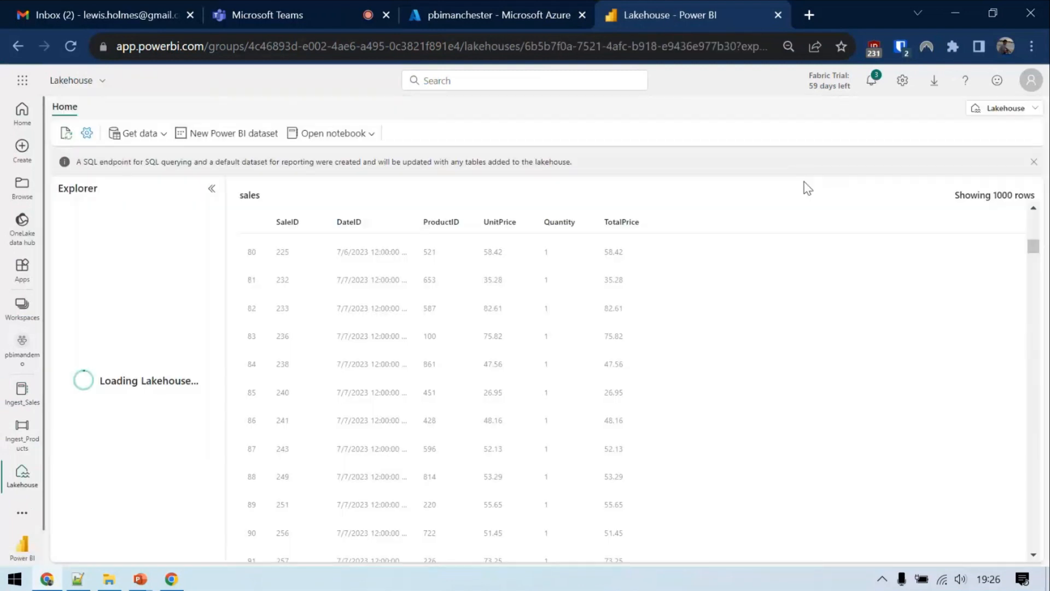
pyautogui.click(236, 136)
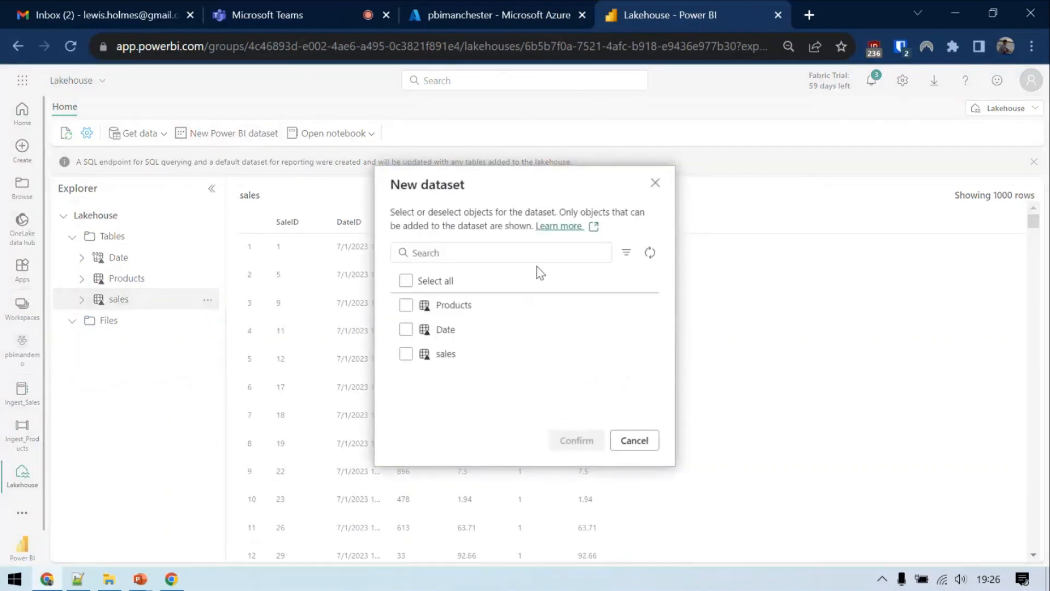
pyautogui.click(405, 282)
pyautogui.click(465, 250)
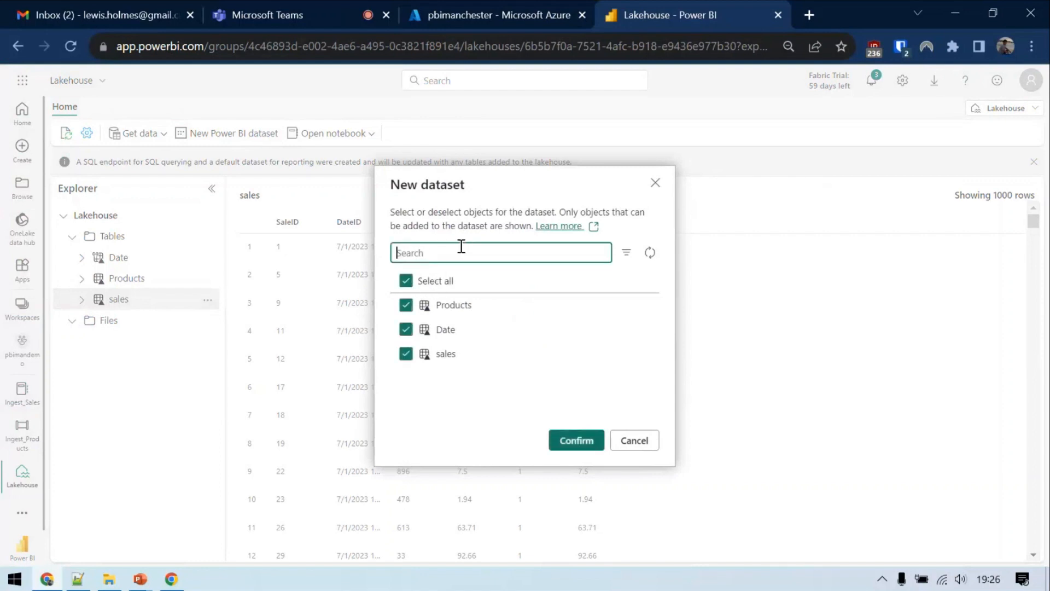
pyautogui.write('Sales')
pyautogui.press('Tab')
pyautogui.press('Tab')
pyautogui.press('Return')
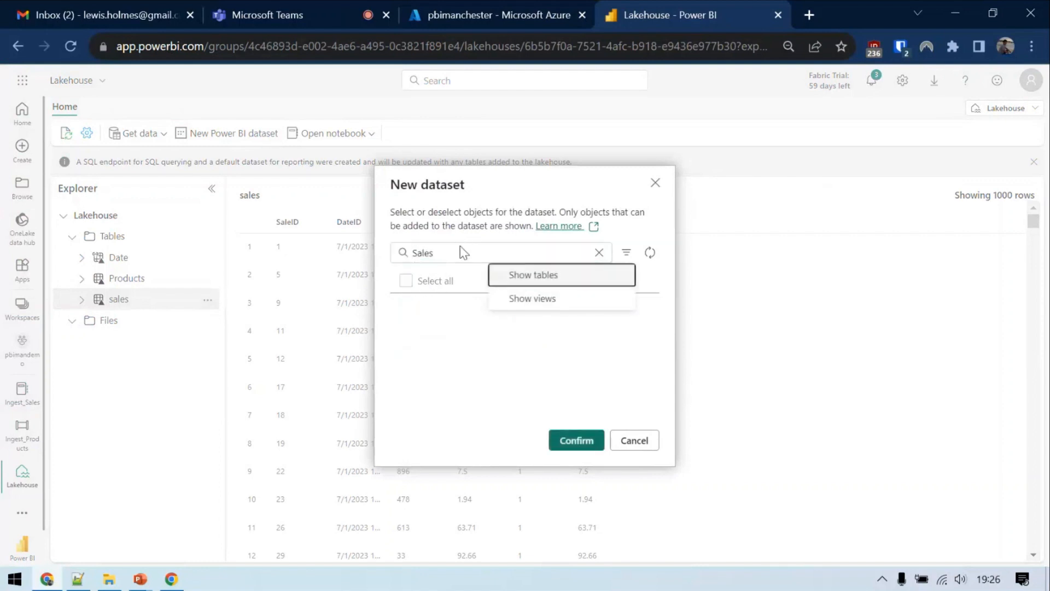
pyautogui.click(447, 253)
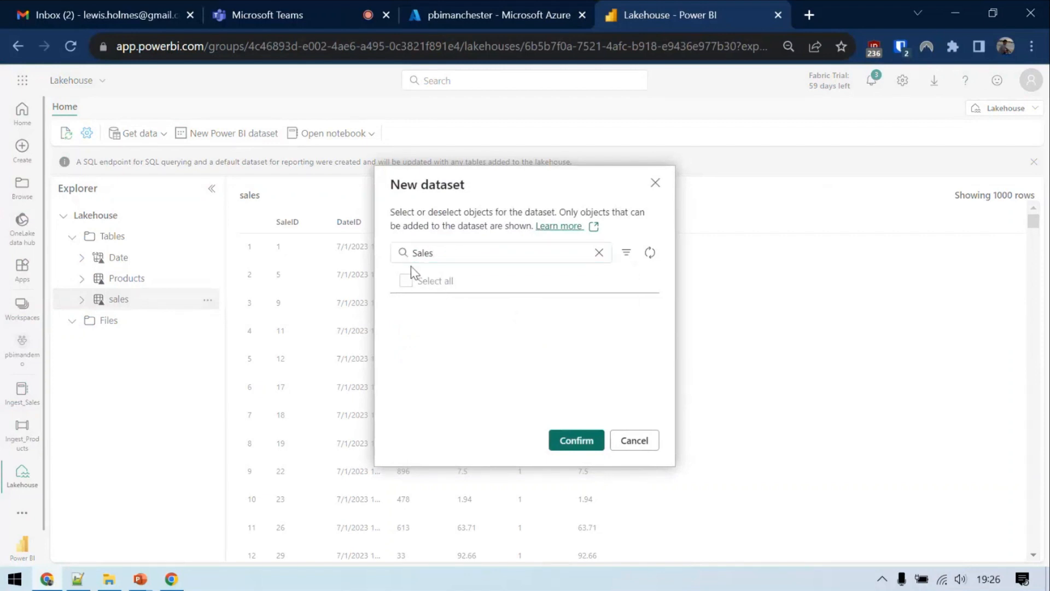
pyautogui.click(626, 252)
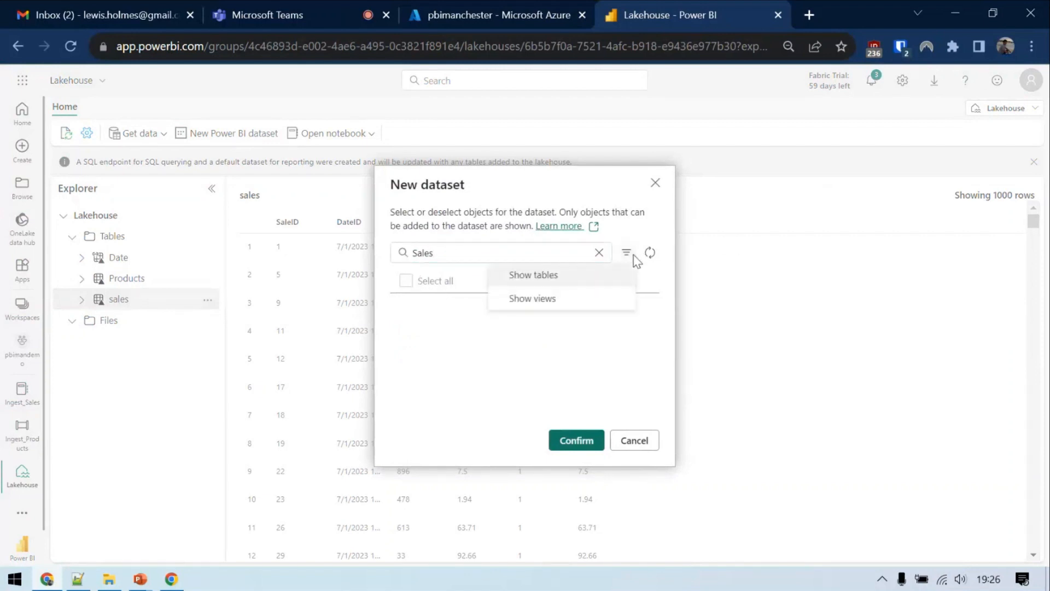
pyautogui.click(599, 279)
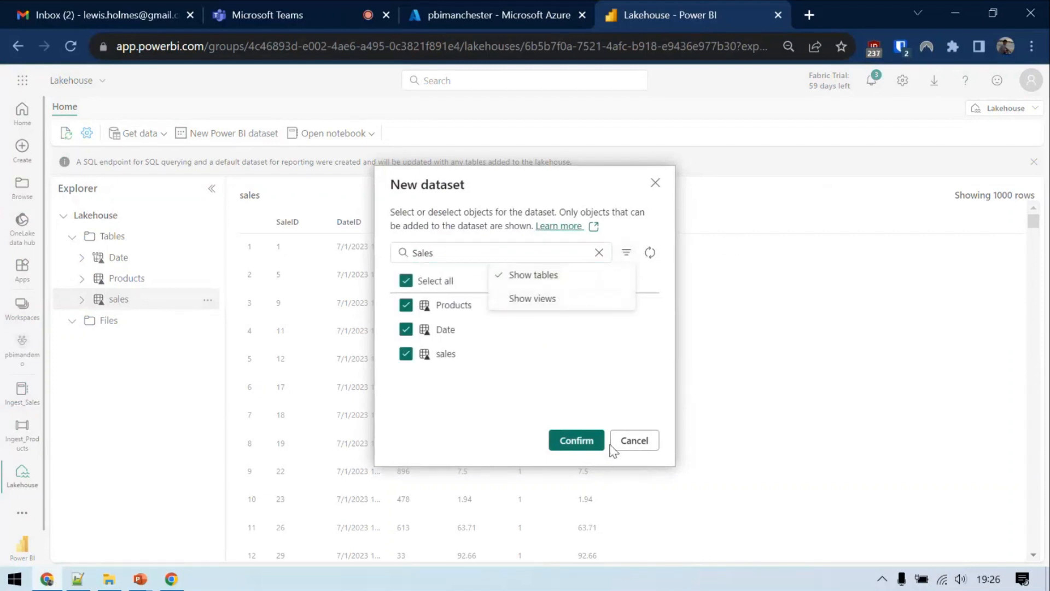
# - Keep the table selection and create the new dataset from Products, Date and sales
pyautogui.click(294, 436)
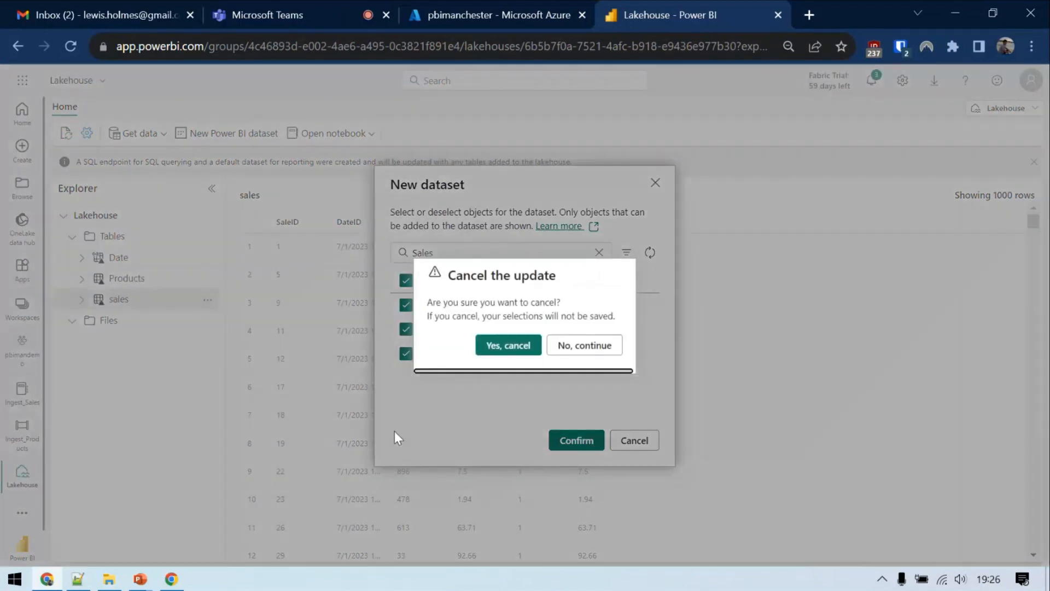
pyautogui.click(585, 345)
pyautogui.click(579, 438)
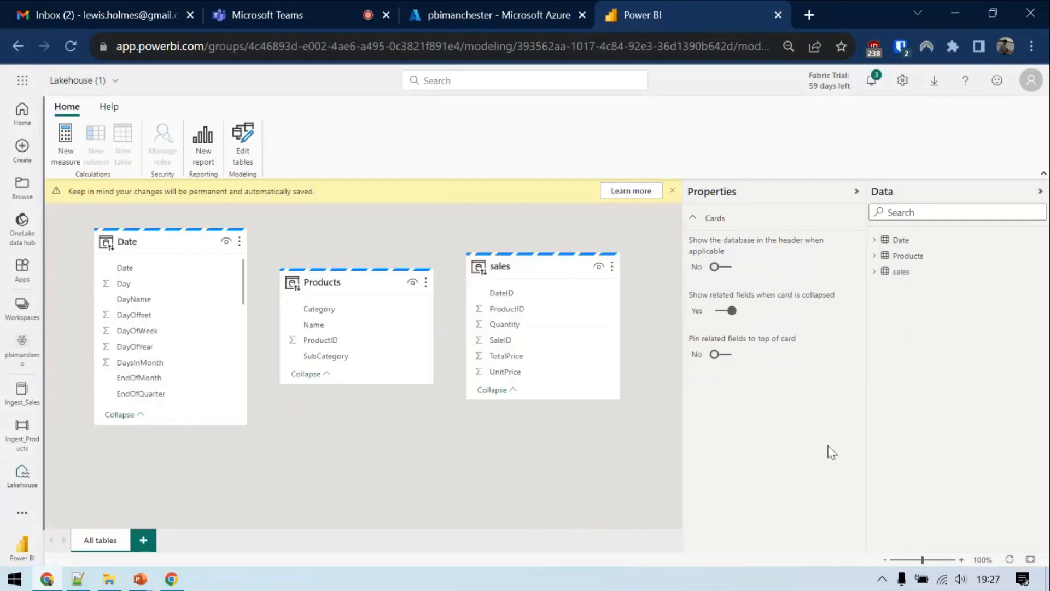
# - Relate the sales table's DateID to the Date table's Date column as an active many-to-one relationship with single cross-filter direction
pyautogui.click(1039, 191)
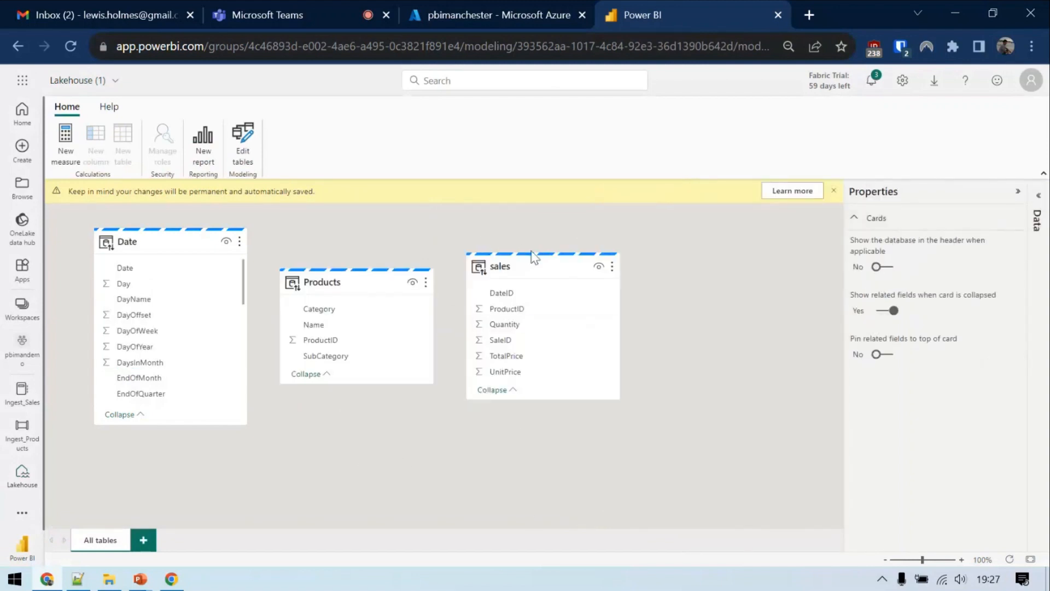
pyautogui.moveTo(535, 271); pyautogui.dragTo(204, 272)
pyautogui.click(685, 488)
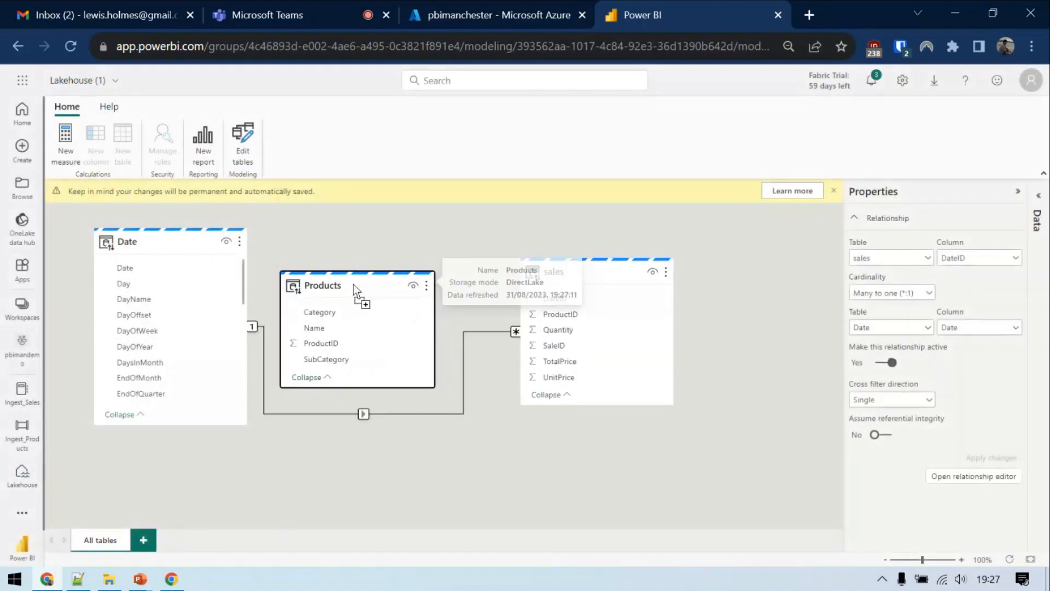
# - Rearrange the model diagram so the sales table sits between the Date and Products tables
pyautogui.moveTo(354, 284); pyautogui.dragTo(652, 324)
pyautogui.moveTo(591, 272); pyautogui.dragTo(440, 277)
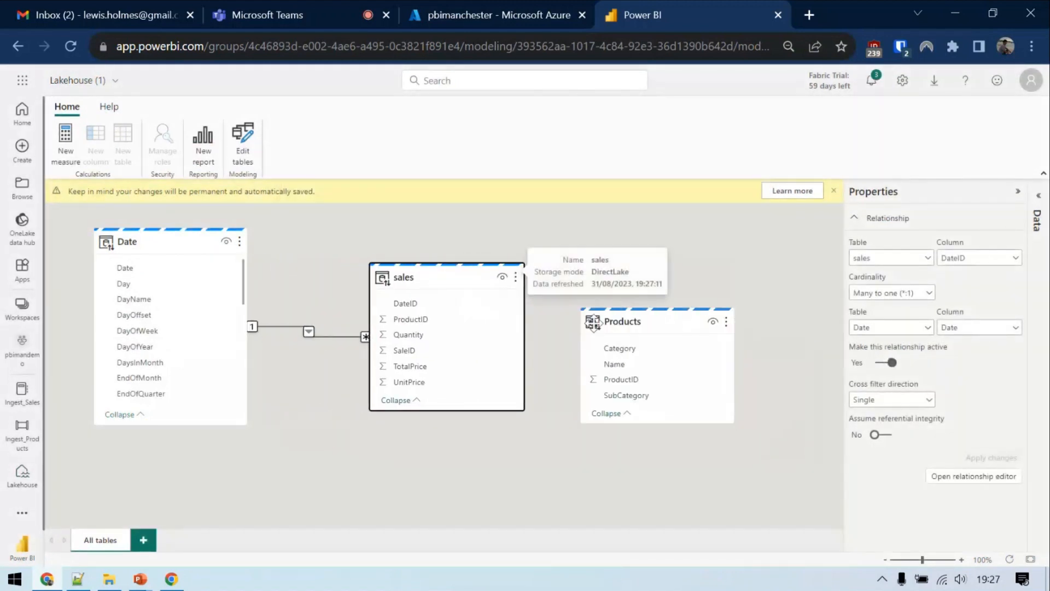
pyautogui.moveTo(680, 307); pyautogui.dragTo(726, 265)
# - Relate the sales table's ProductID to the Products table's ProductID as an active many-to-one relationship, and dismiss the notice about permanent changes
pyautogui.moveTo(418, 318); pyautogui.dragTo(697, 335)
pyautogui.click(665, 486)
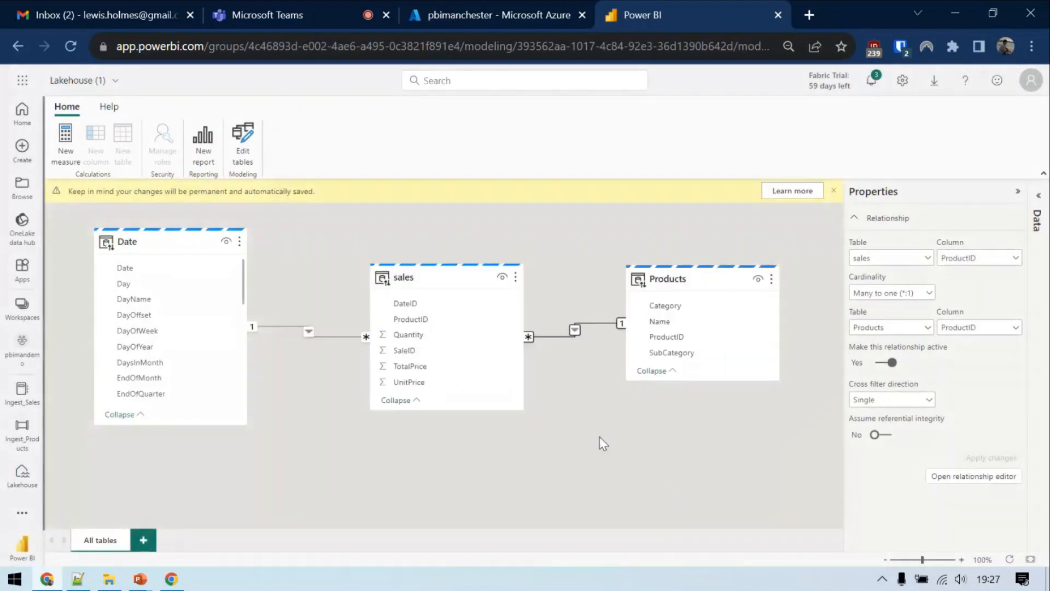
pyautogui.click(599, 436)
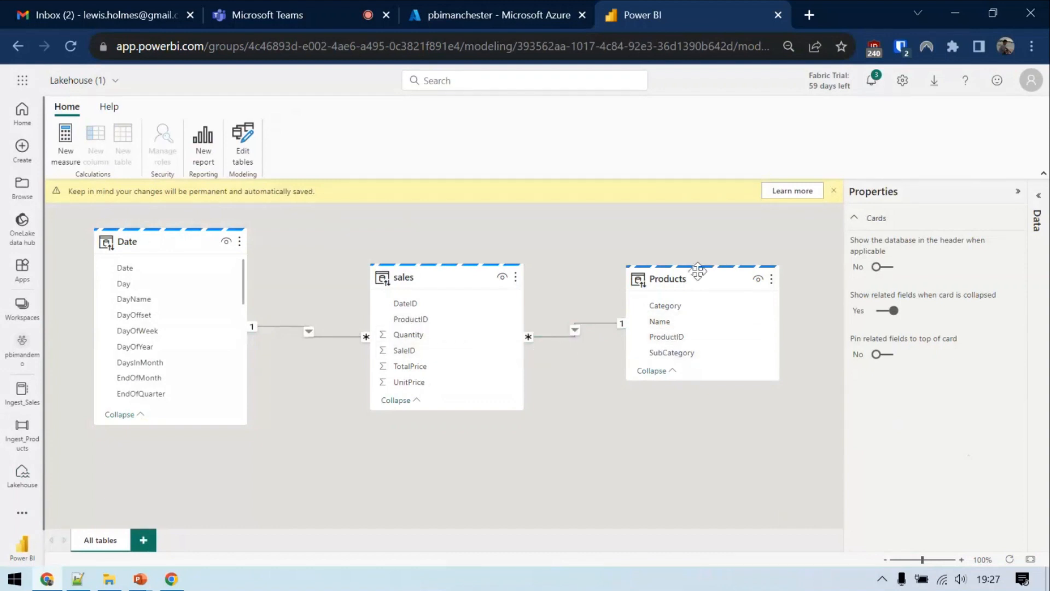
pyautogui.moveTo(700, 282); pyautogui.dragTo(699, 286)
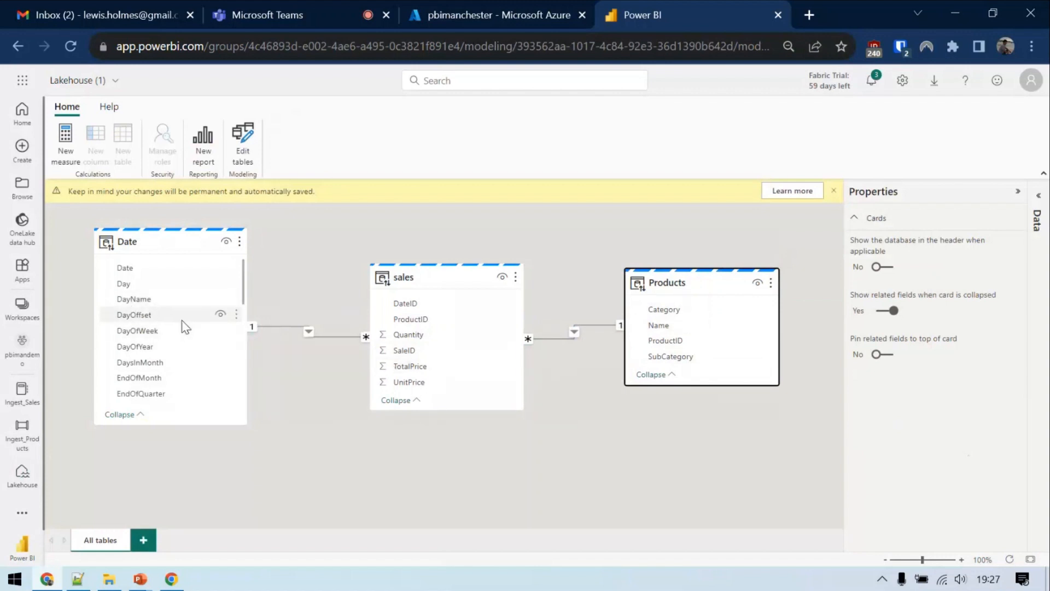
pyautogui.click(834, 190)
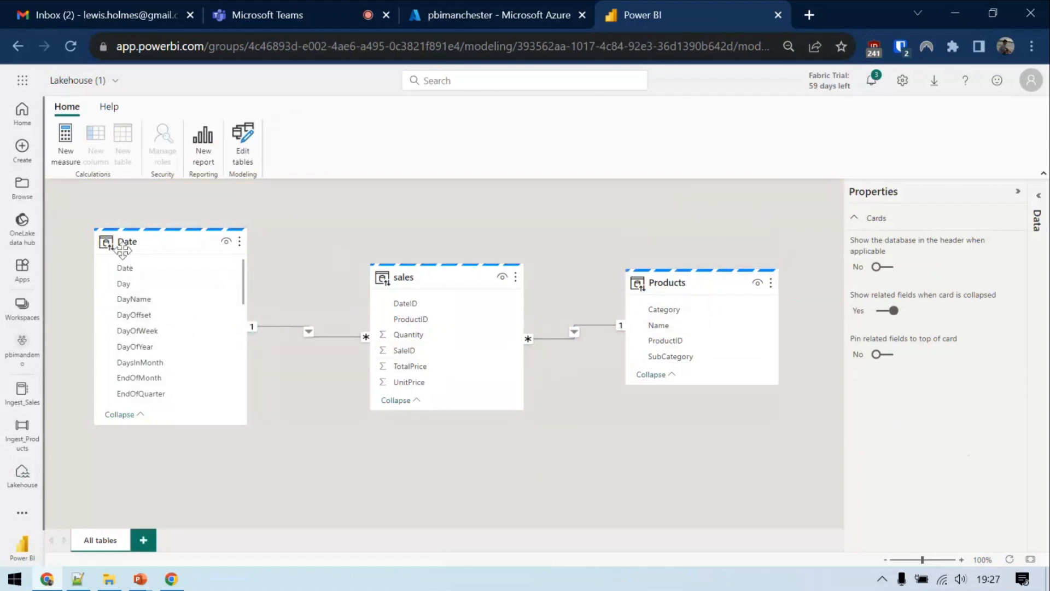
# - Set the date time format of the Date table's Date column to *14/03/2001 (dd/mm/yyyy)
pyautogui.click(153, 268)
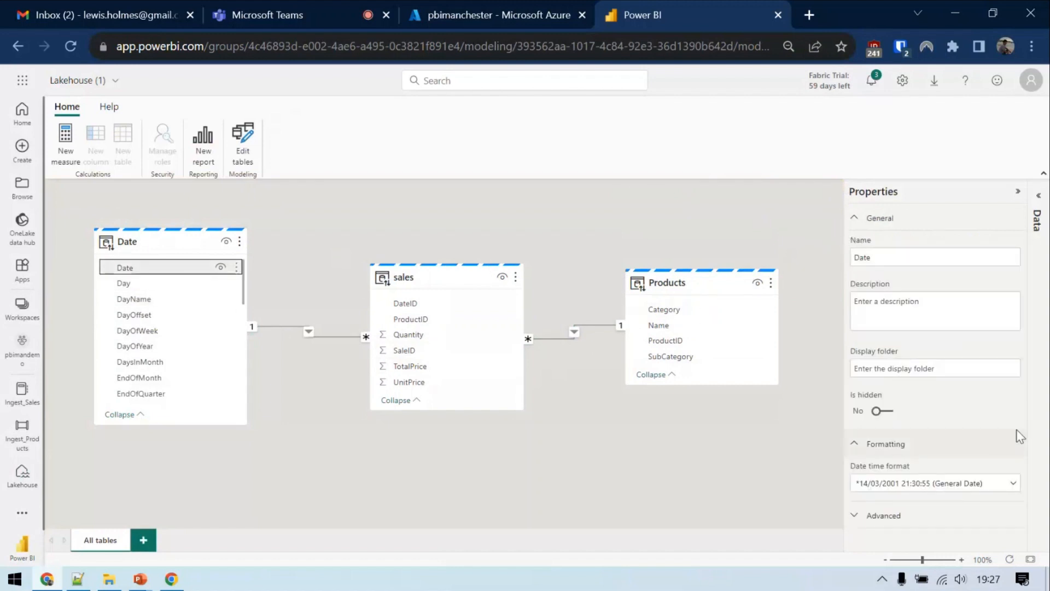
pyautogui.click(929, 482)
pyautogui.click(968, 422)
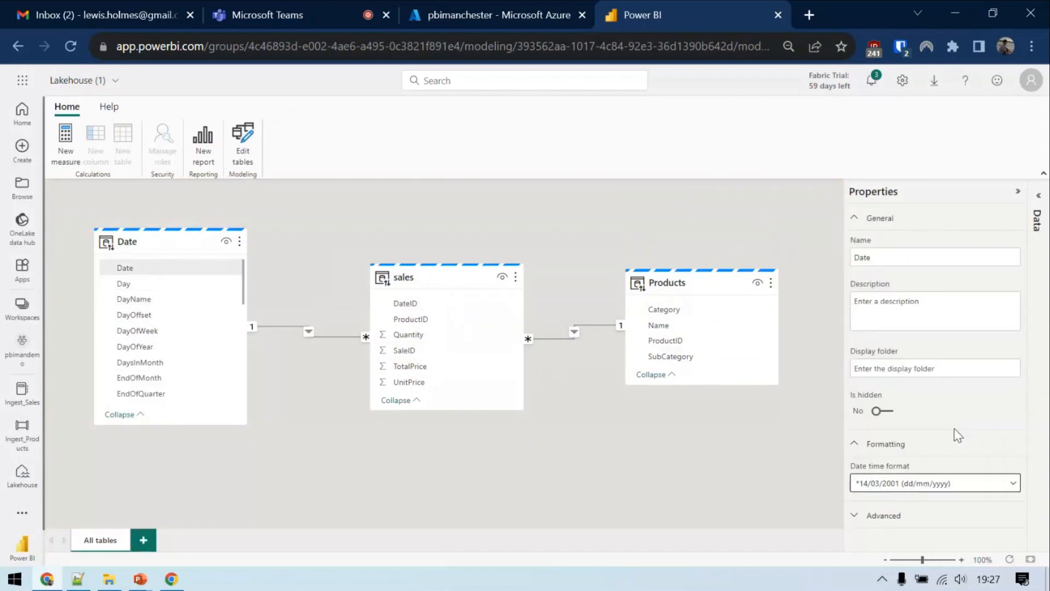
# - Set the Date table's MonthName column to sort by the Month column in its advanced properties
pyautogui.click(882, 518)
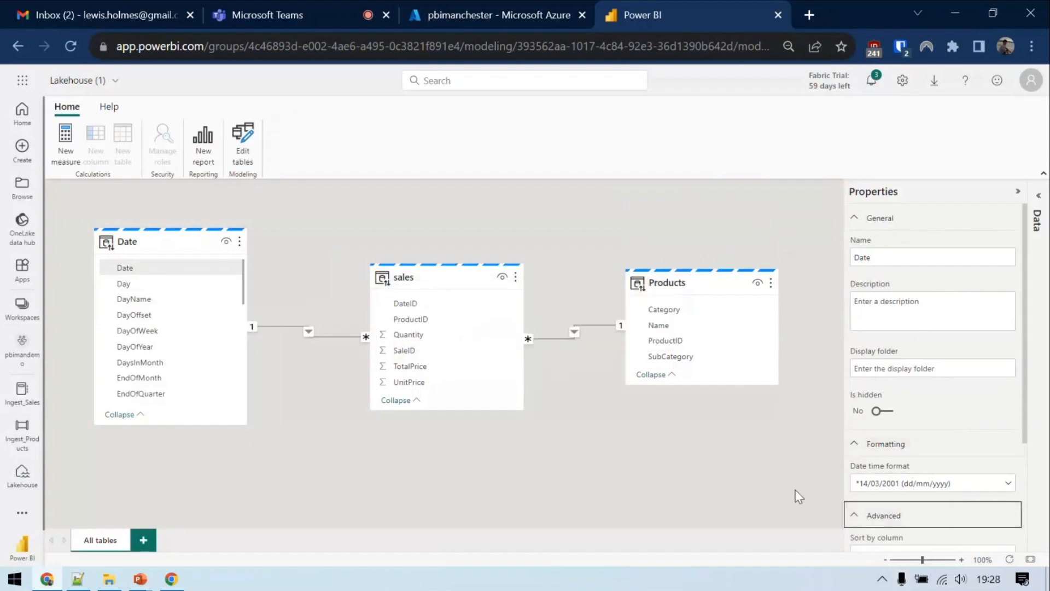
pyautogui.scroll(-2, 950, 495)
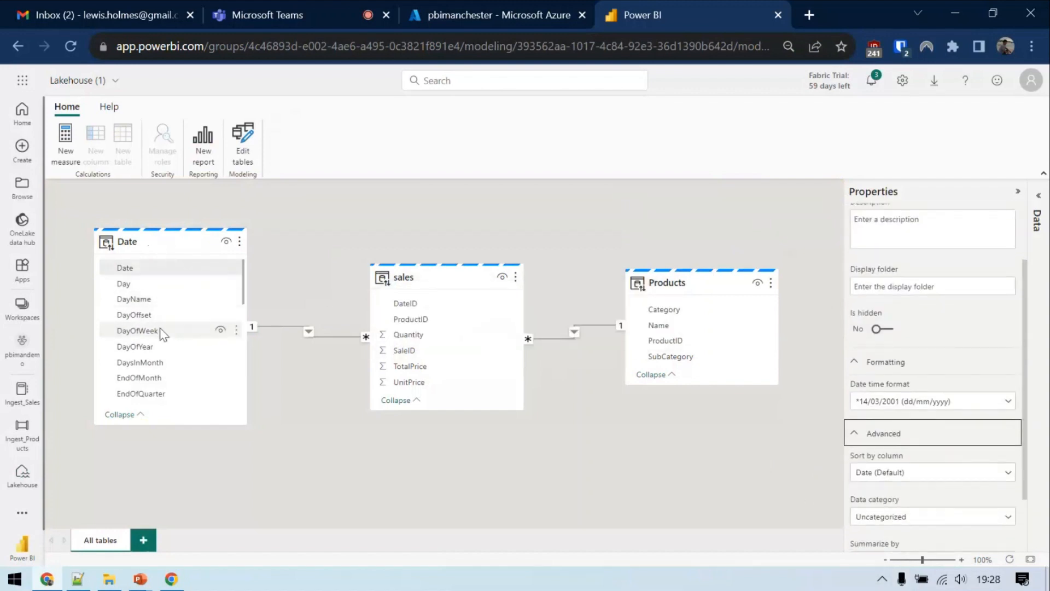
pyautogui.scroll(-1, 171, 341)
pyautogui.scroll(-5, 172, 341)
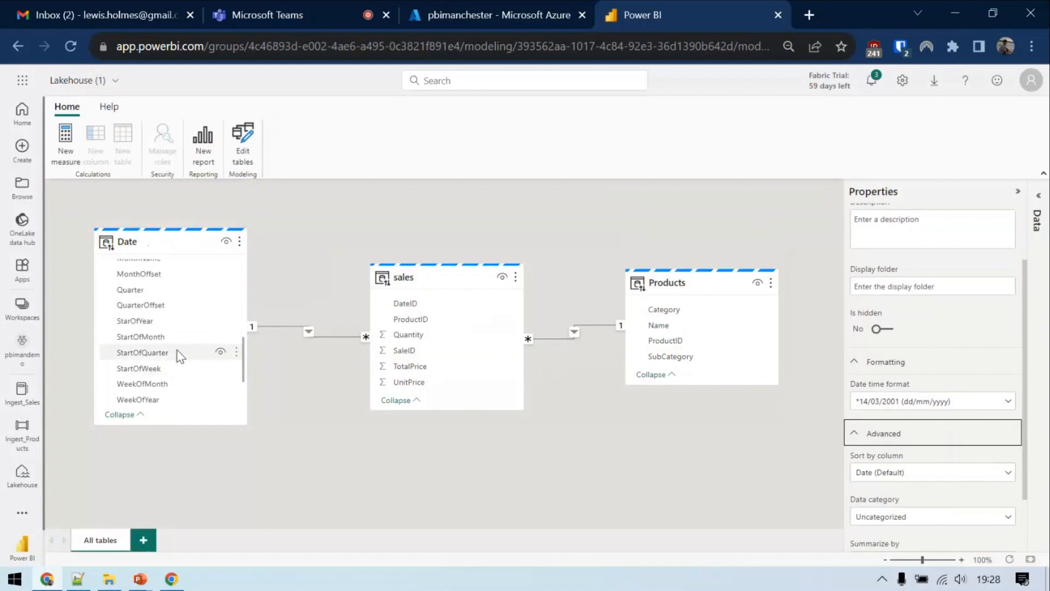
pyautogui.scroll(2, 179, 323)
pyautogui.click(166, 339)
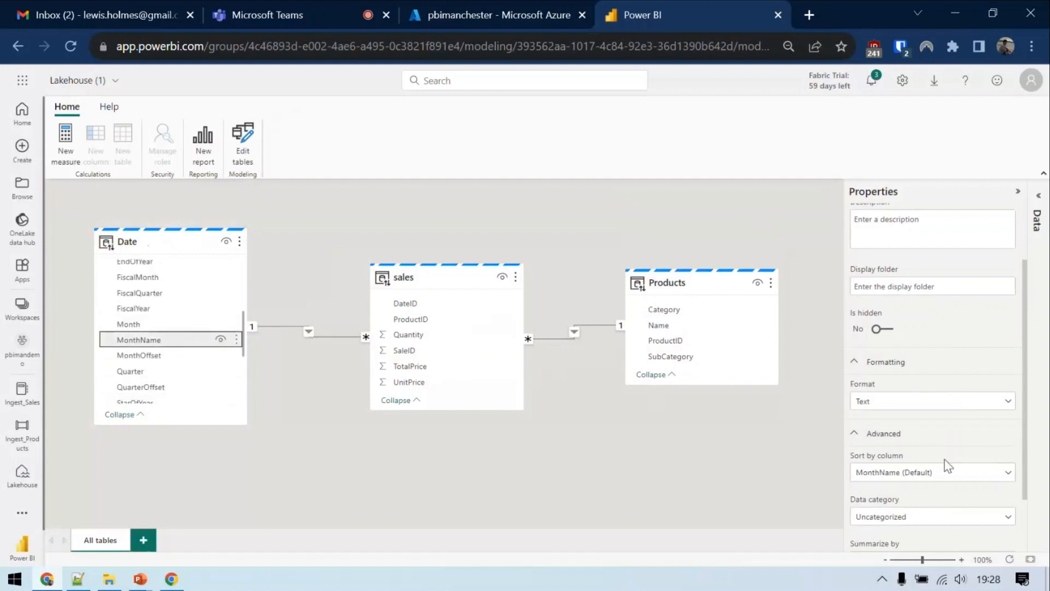
pyautogui.click(928, 474)
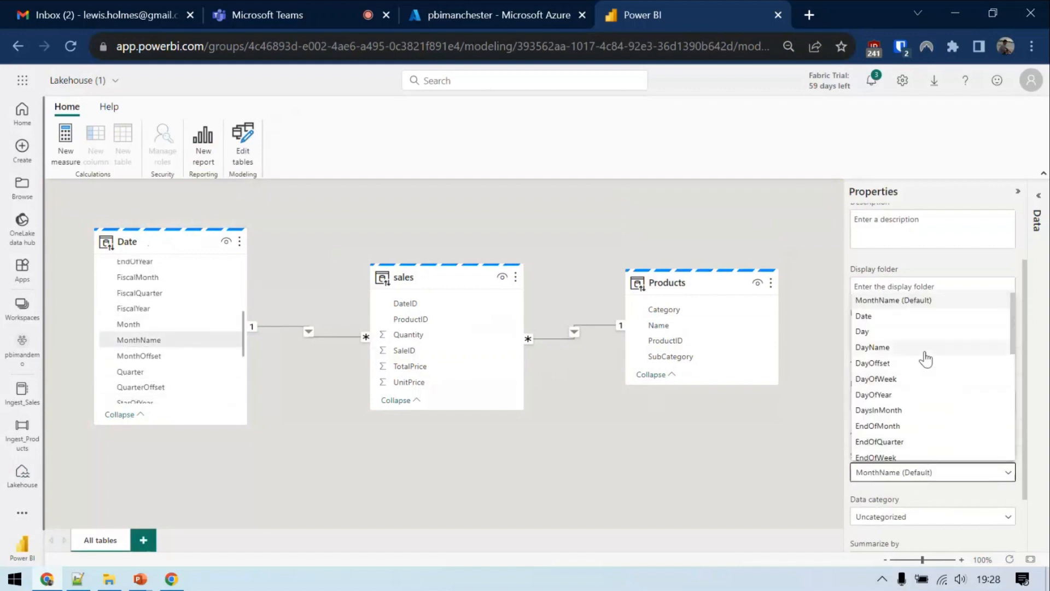
pyautogui.scroll(-3, 925, 363)
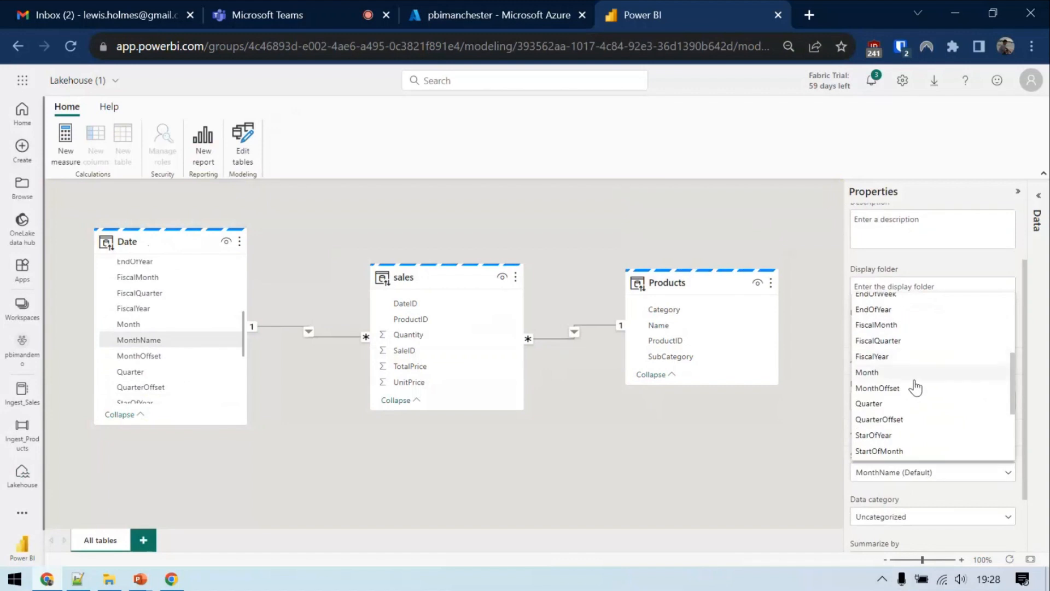
pyautogui.click(914, 386)
pyautogui.click(640, 485)
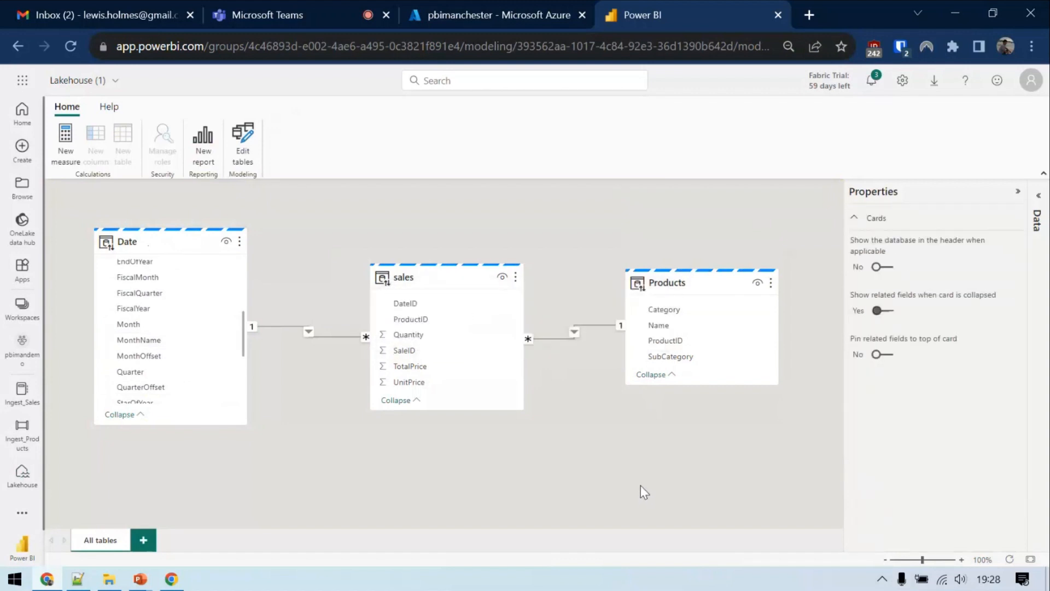
# - Create a measure in the sales table defined as Total Sales = SUM(sales[TotalPrice])
pyautogui.click(515, 277)
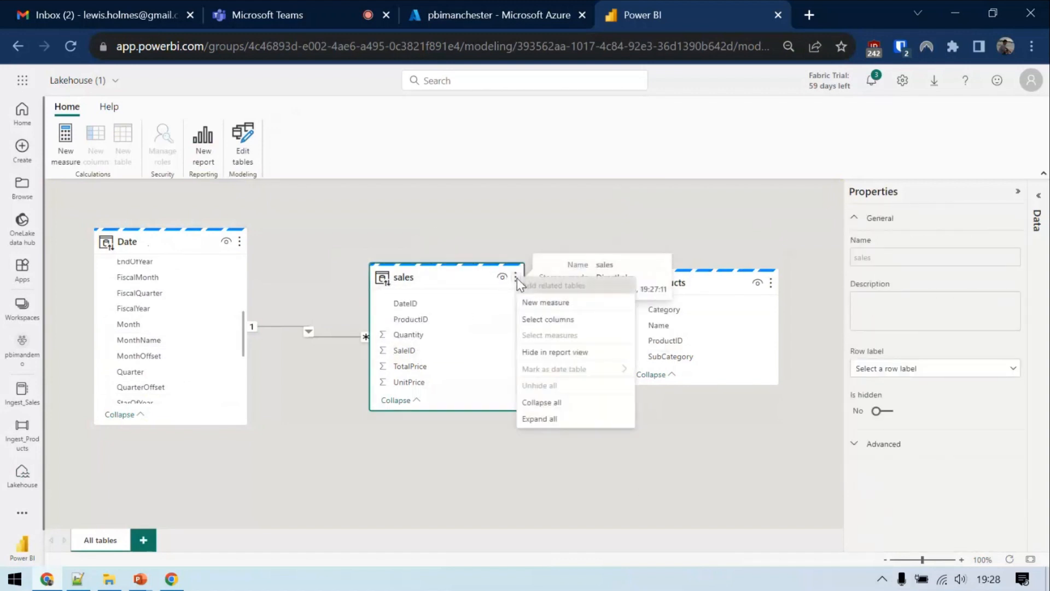
pyautogui.click(593, 304)
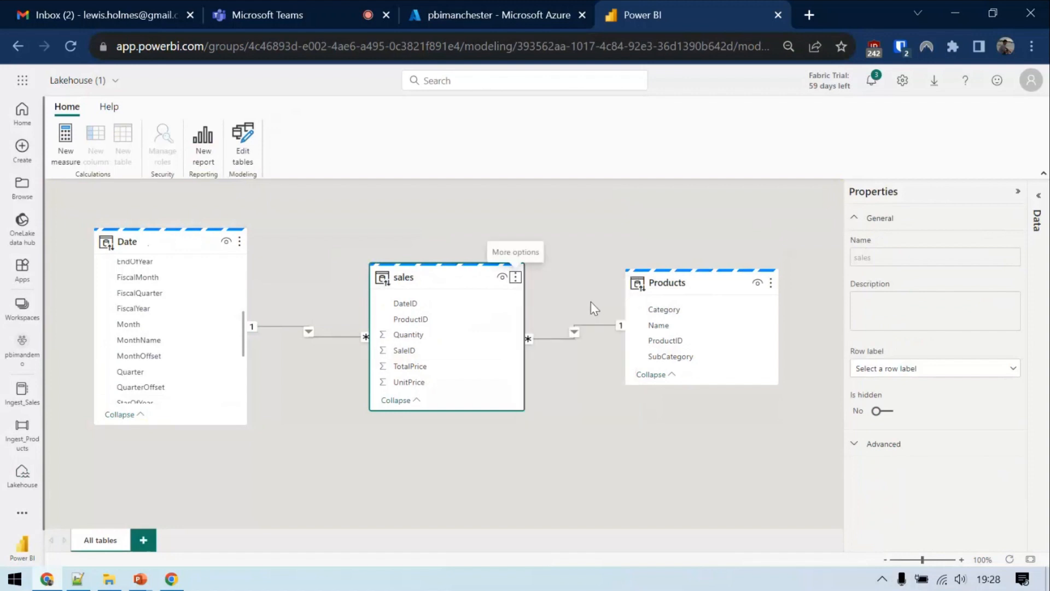
pyautogui.write('Total')
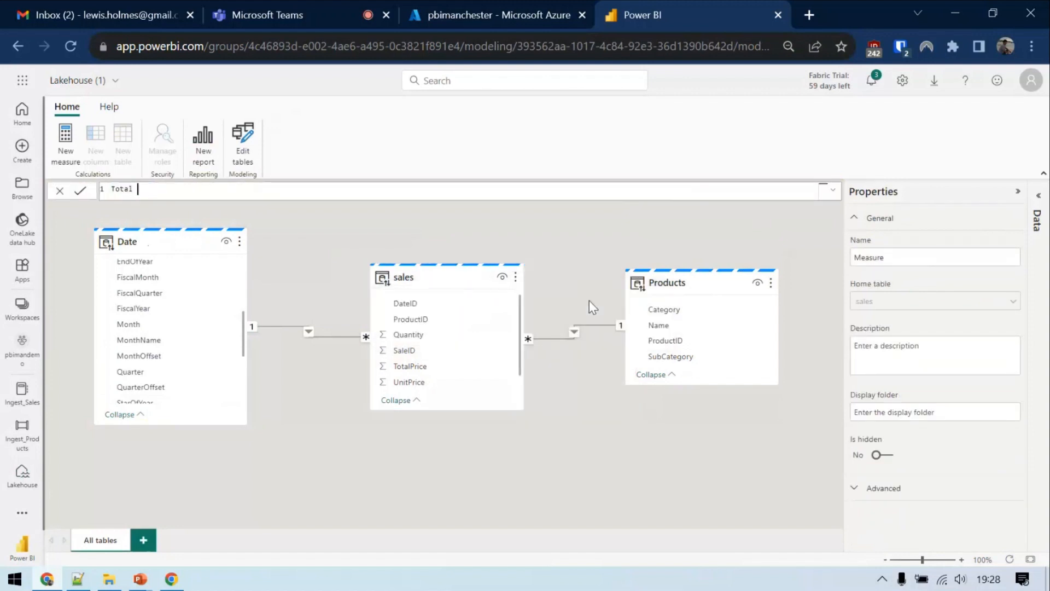
pyautogui.write(' Sales = SUM')
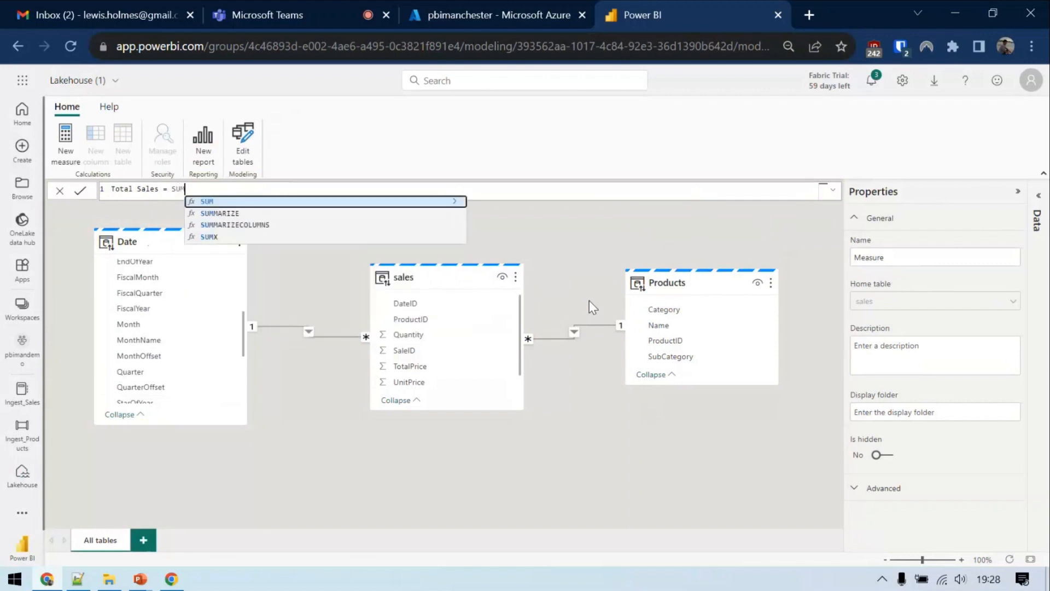
pyautogui.write('(tota')
pyautogui.press('BackSpace')
pyautogui.press('BackSpace')
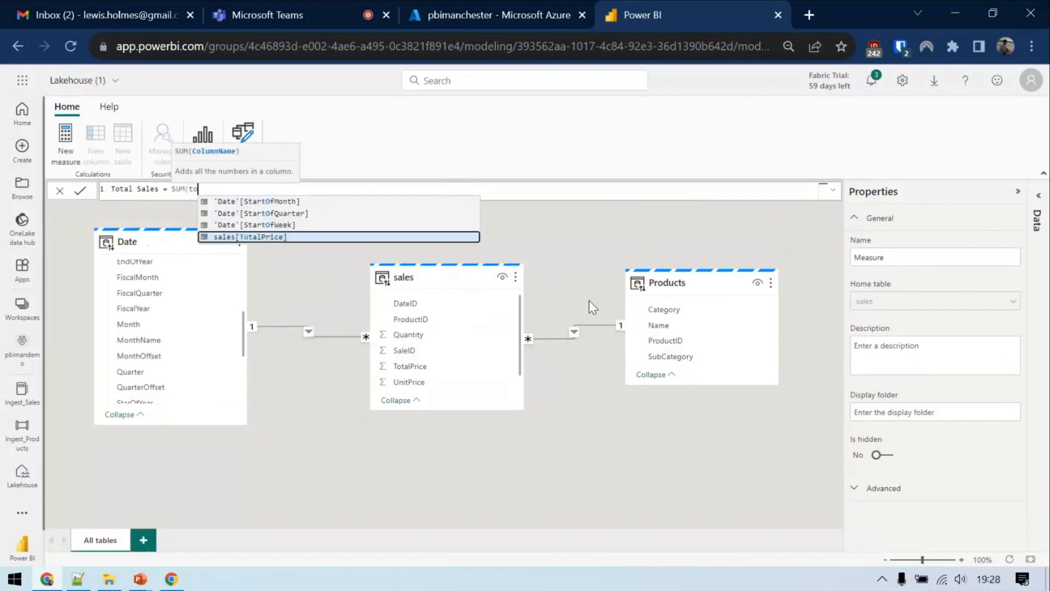
pyautogui.press('Tab')
pyautogui.write(')')
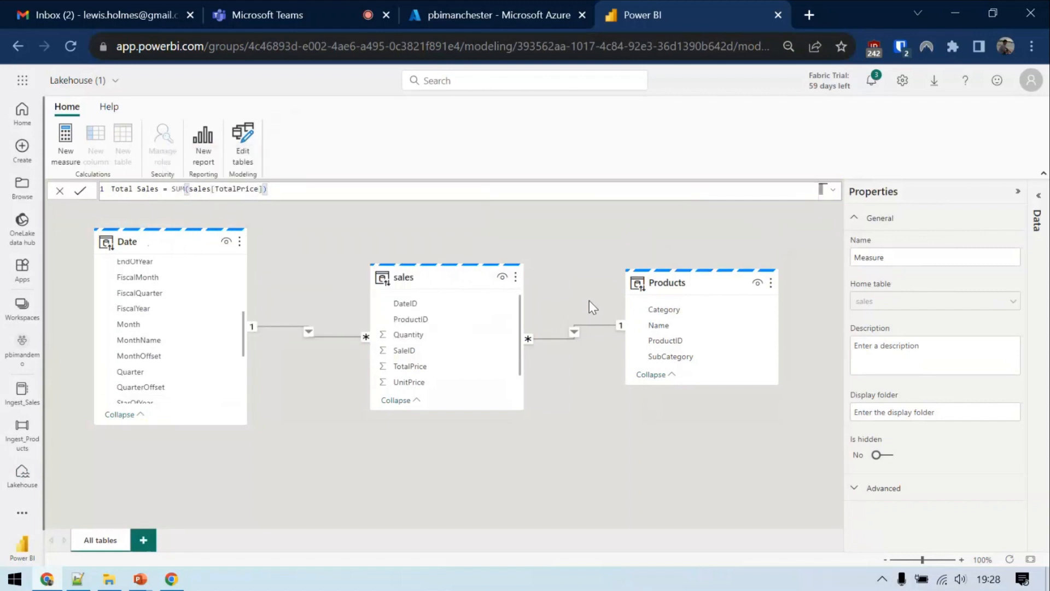
pyautogui.press('Return')
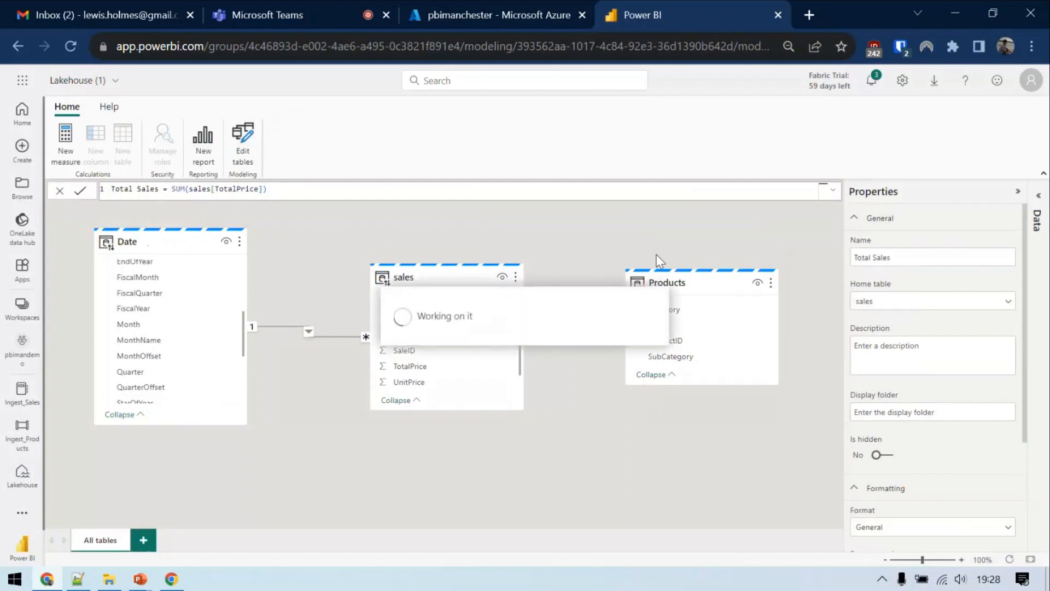
# - Format the Total Sales measure as Currency with 2 decimal places
pyautogui.scroll(-3, 898, 398)
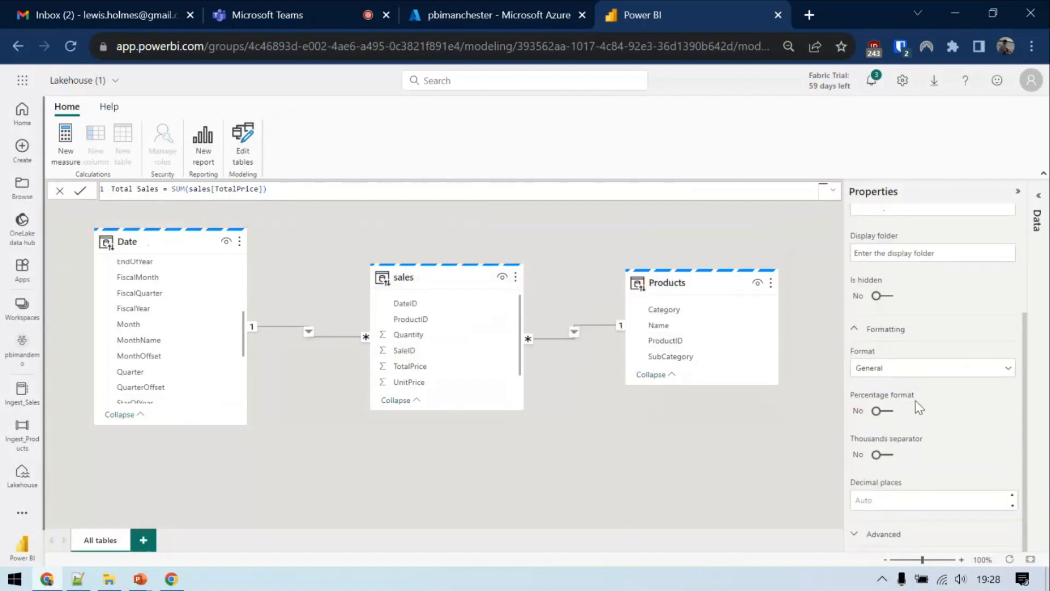
pyautogui.click(906, 370)
pyautogui.click(906, 403)
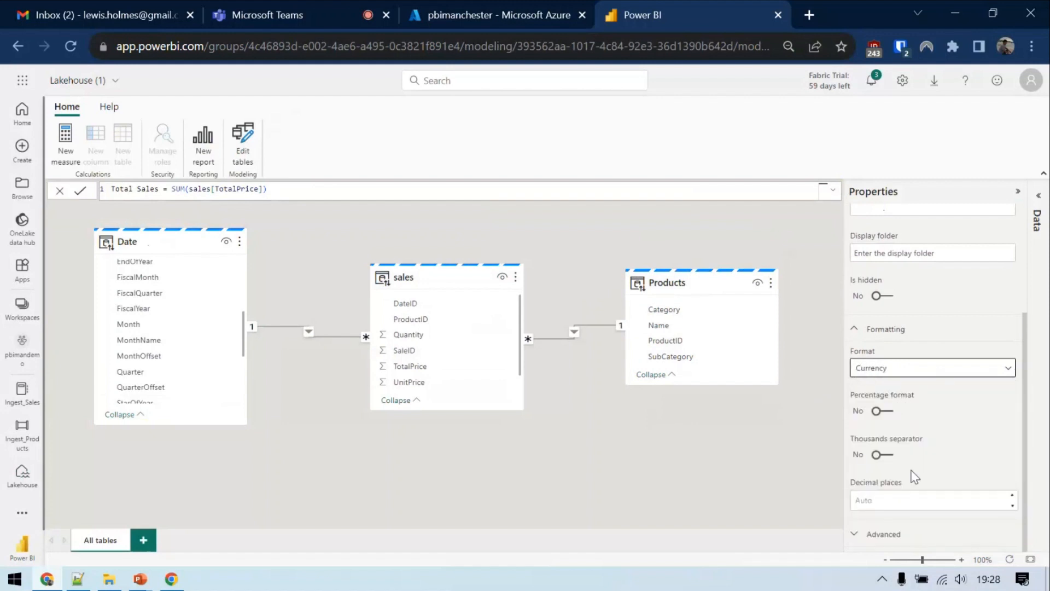
pyautogui.click(921, 501)
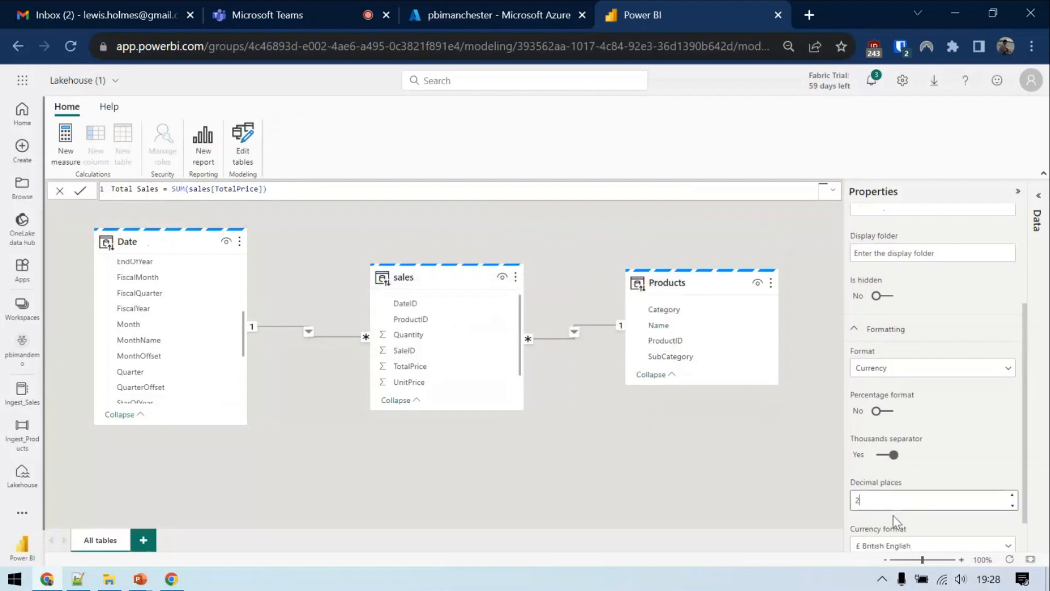
pyautogui.click(689, 440)
# - Rename the Lakehouse (1) dataset as Sales
pyautogui.click(92, 82)
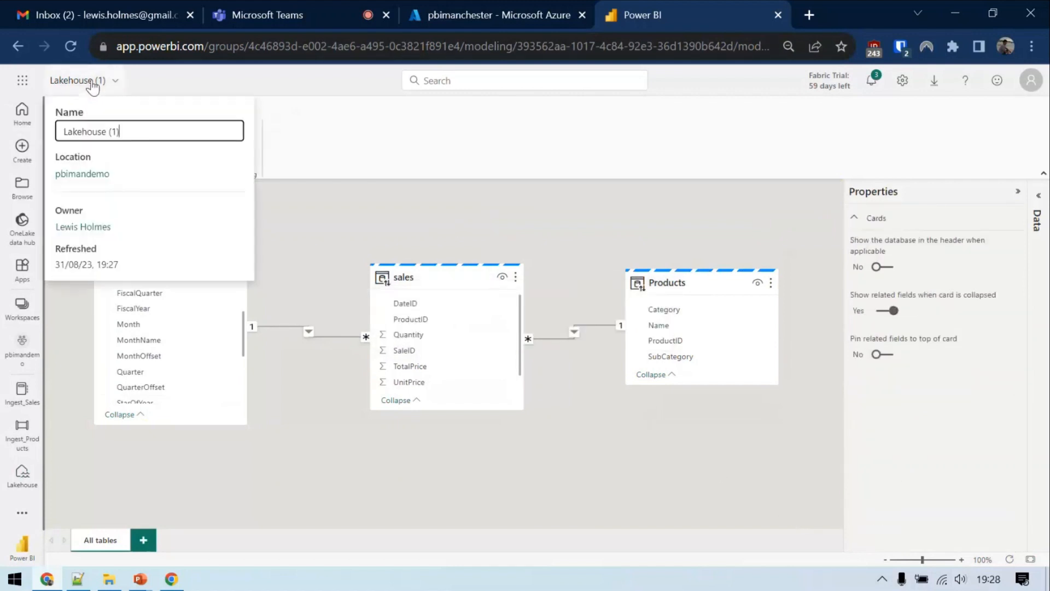
pyautogui.moveTo(137, 132); pyautogui.dragTo(3, 117)
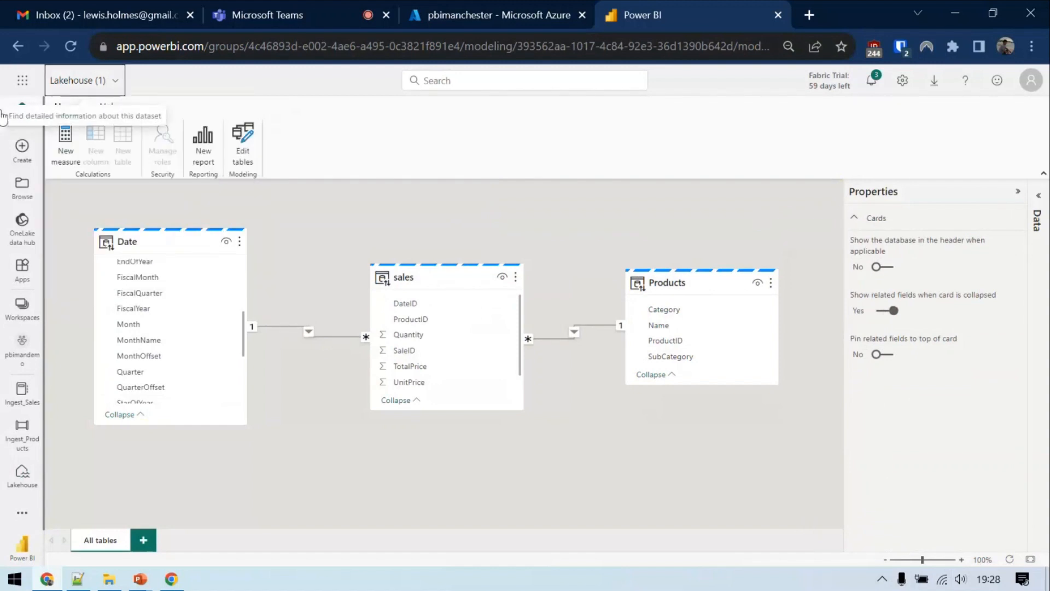
pyautogui.click(91, 79)
pyautogui.write('Sa')
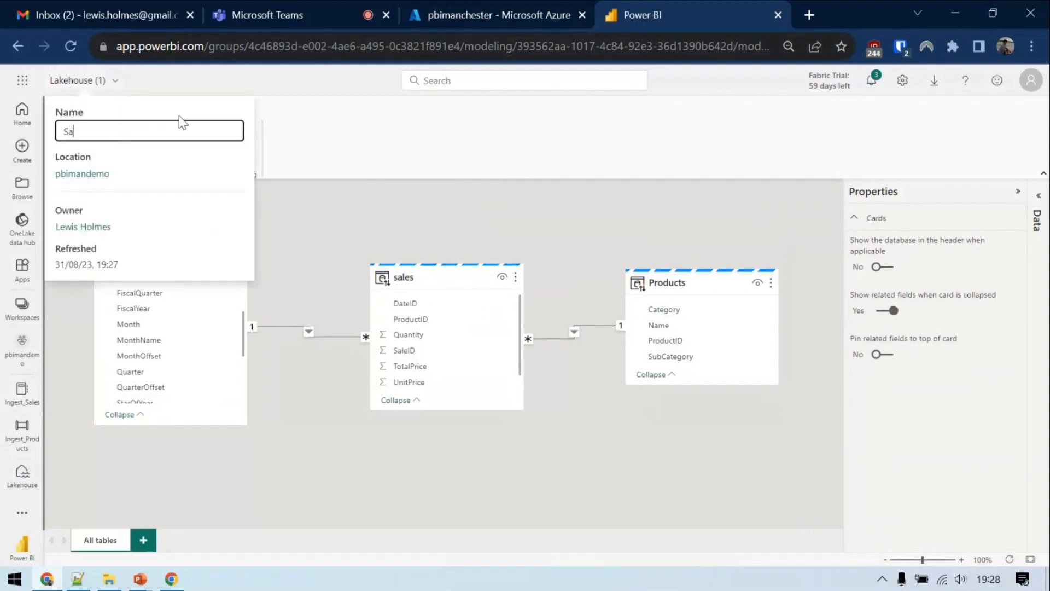
pyautogui.write('les')
pyautogui.press('Return')
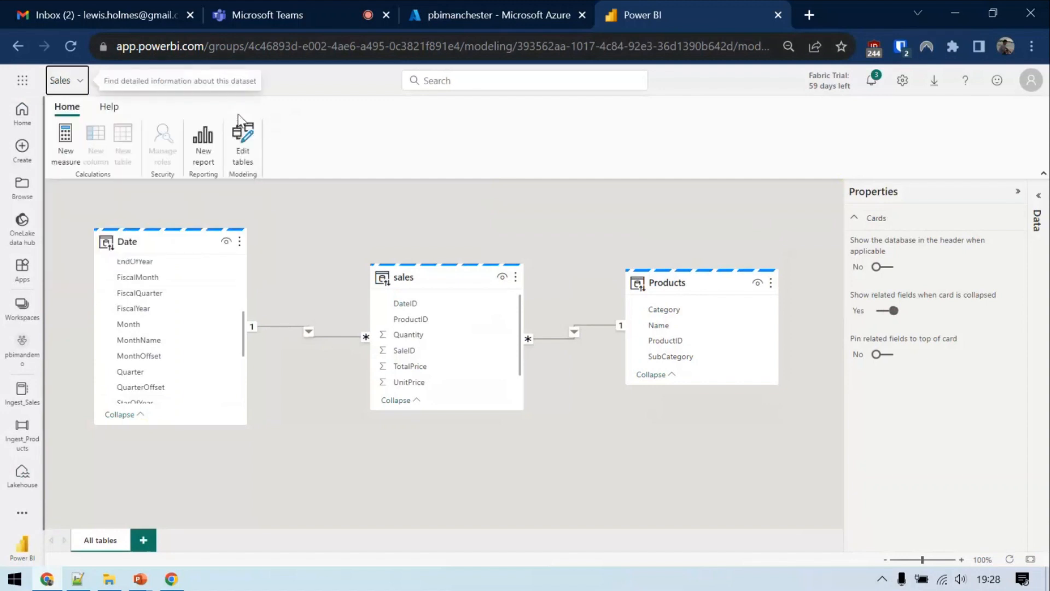
# - Return to the pbimandemo workspace lineage and open the full item details of the Sales dataset
pyautogui.click(27, 358)
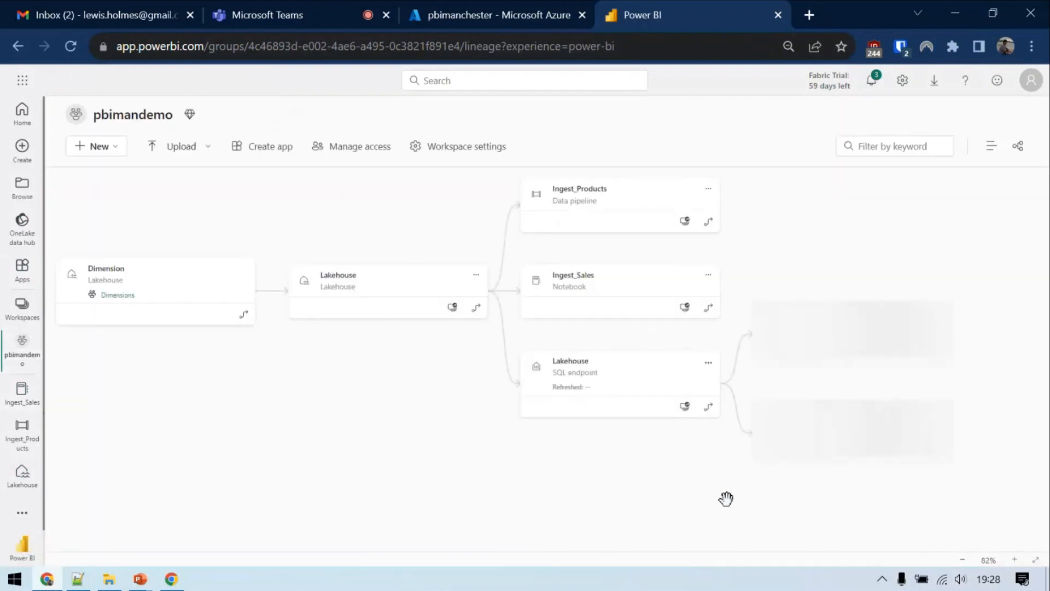
pyautogui.moveTo(741, 500); pyautogui.dragTo(577, 492)
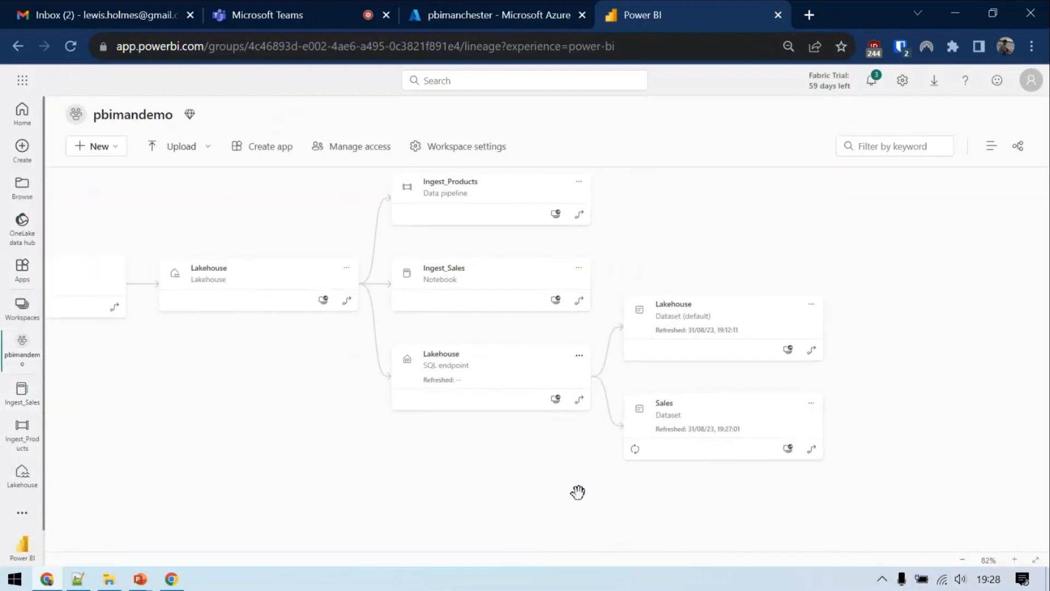
pyautogui.click(682, 422)
pyautogui.click(683, 313)
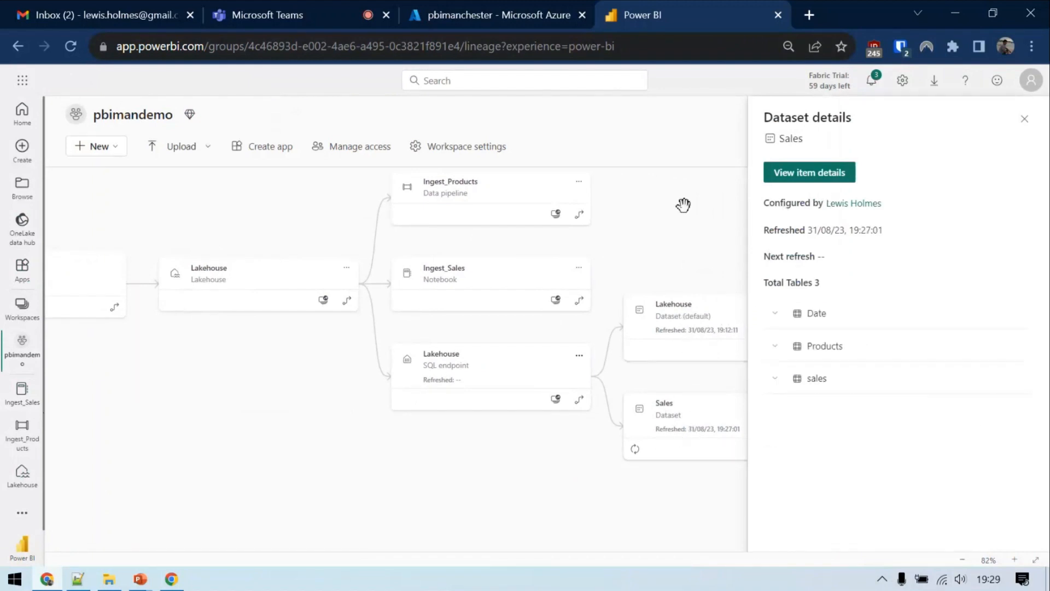
pyautogui.click(815, 176)
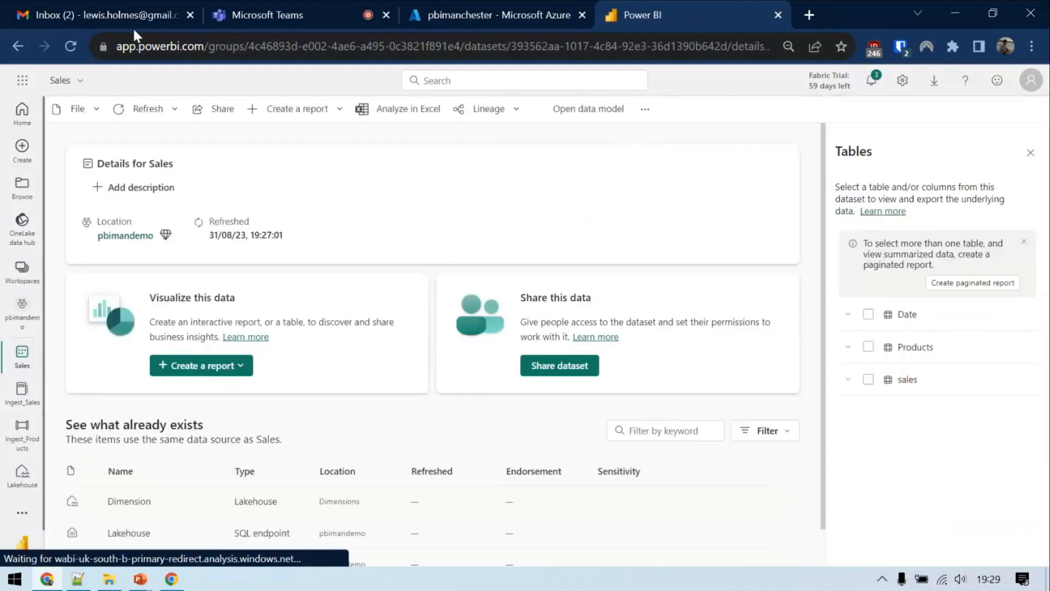
# - Open the Sales dataset's data model and check the sales table's storage mode in its advanced properties
pyautogui.click(605, 111)
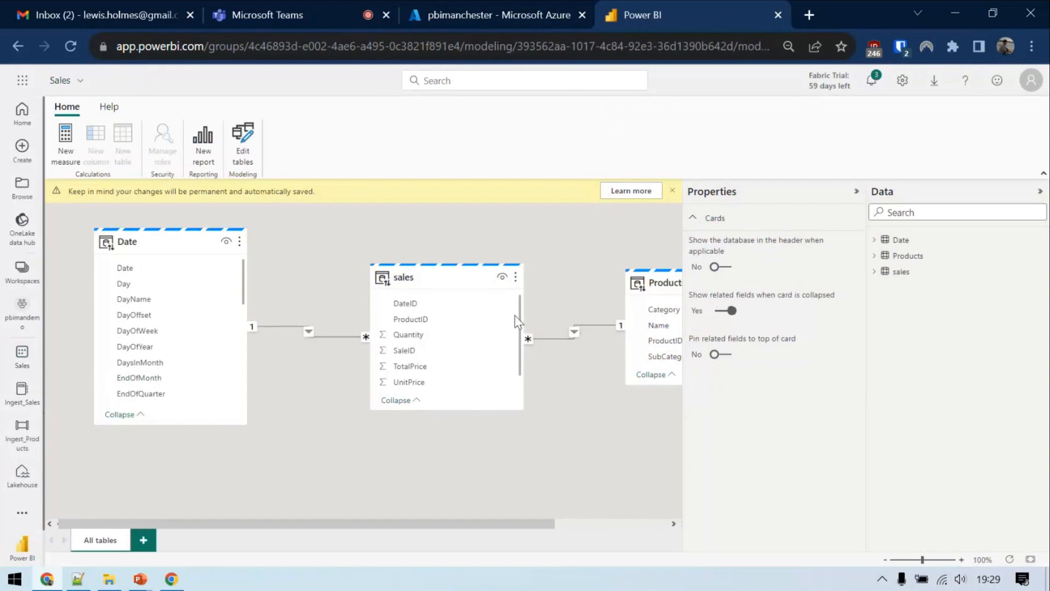
pyautogui.click(462, 271)
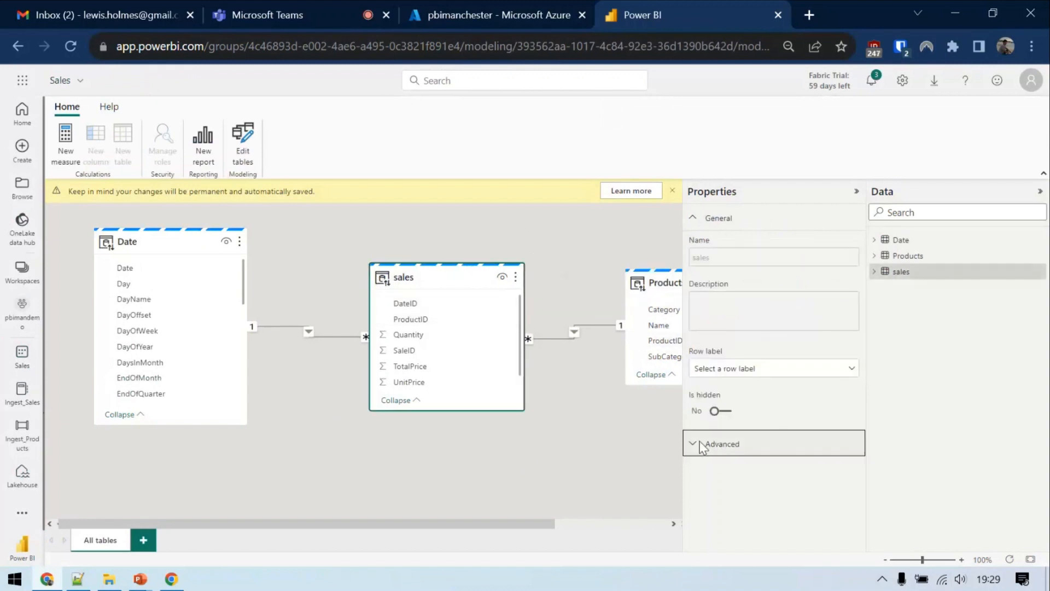
pyautogui.click(702, 444)
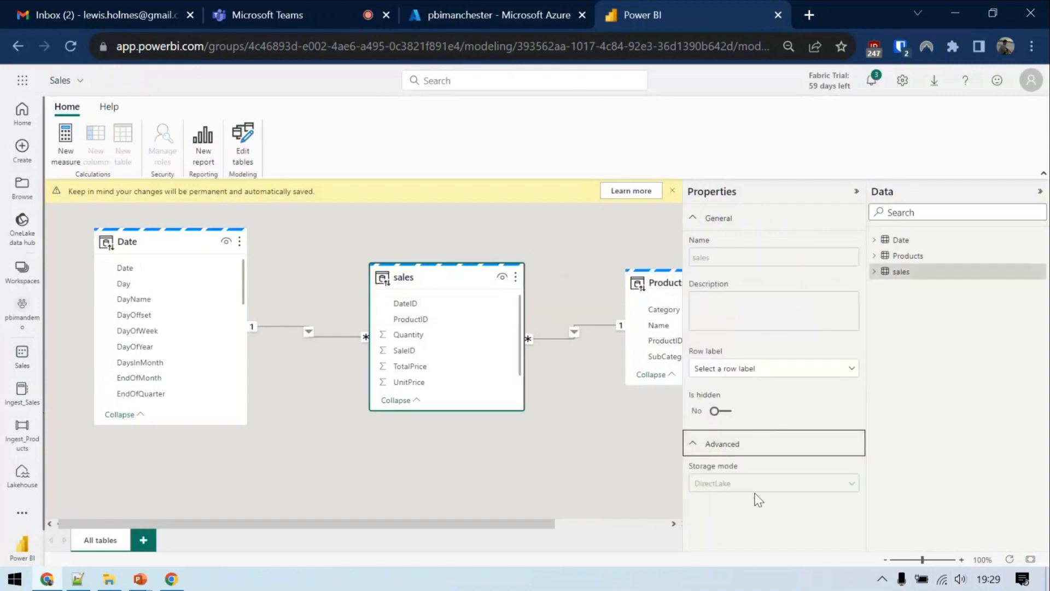
# - Move the sales and Products tables closer to the Date table and check the storage mode of Date and Products
pyautogui.moveTo(674, 283); pyautogui.dragTo(635, 276)
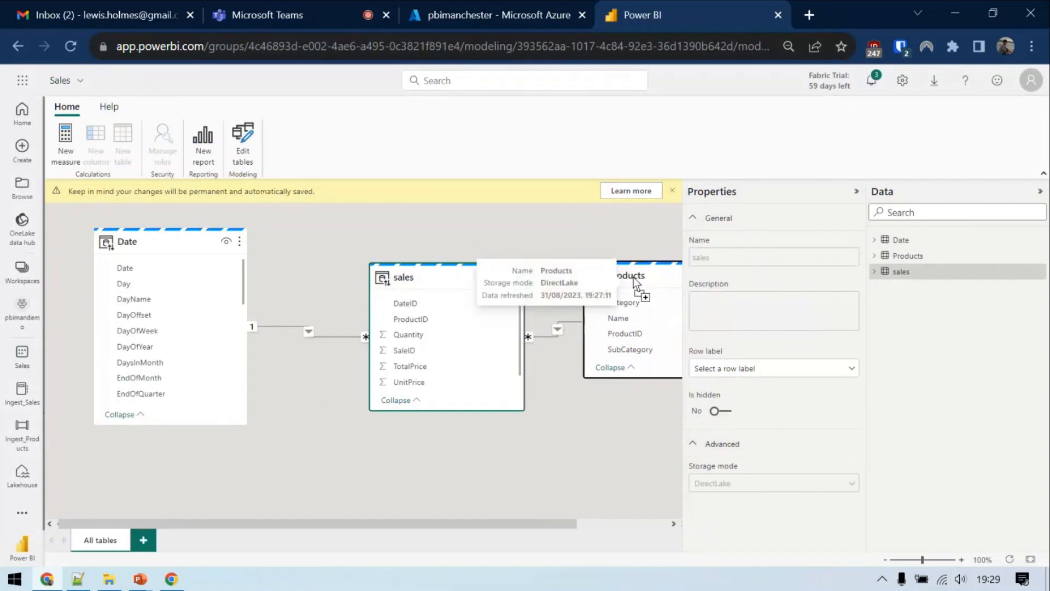
pyautogui.moveTo(443, 280); pyautogui.dragTo(392, 275)
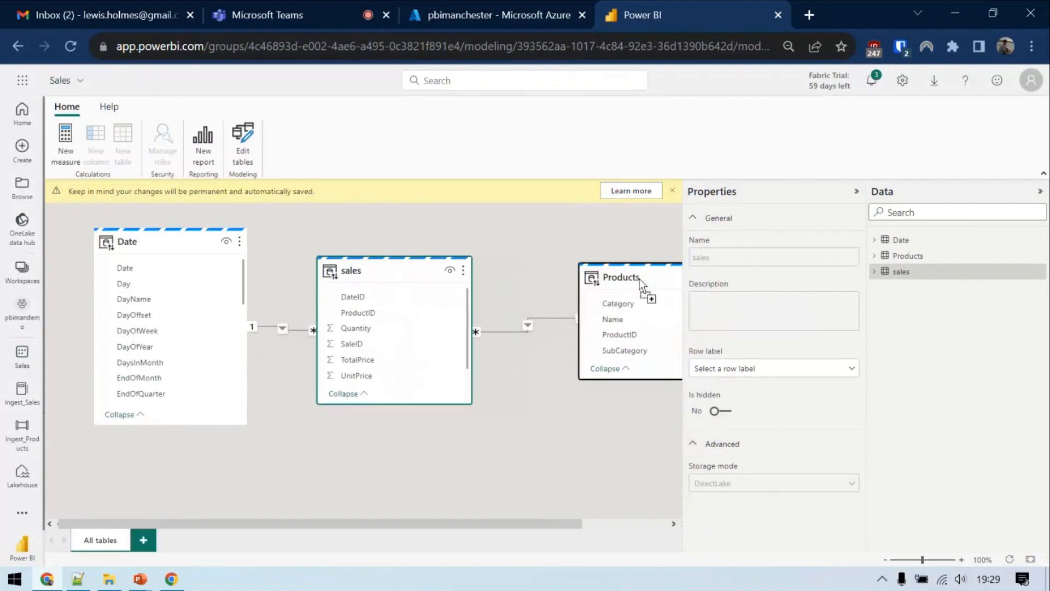
pyautogui.moveTo(647, 293); pyautogui.dragTo(588, 291)
pyautogui.click(234, 254)
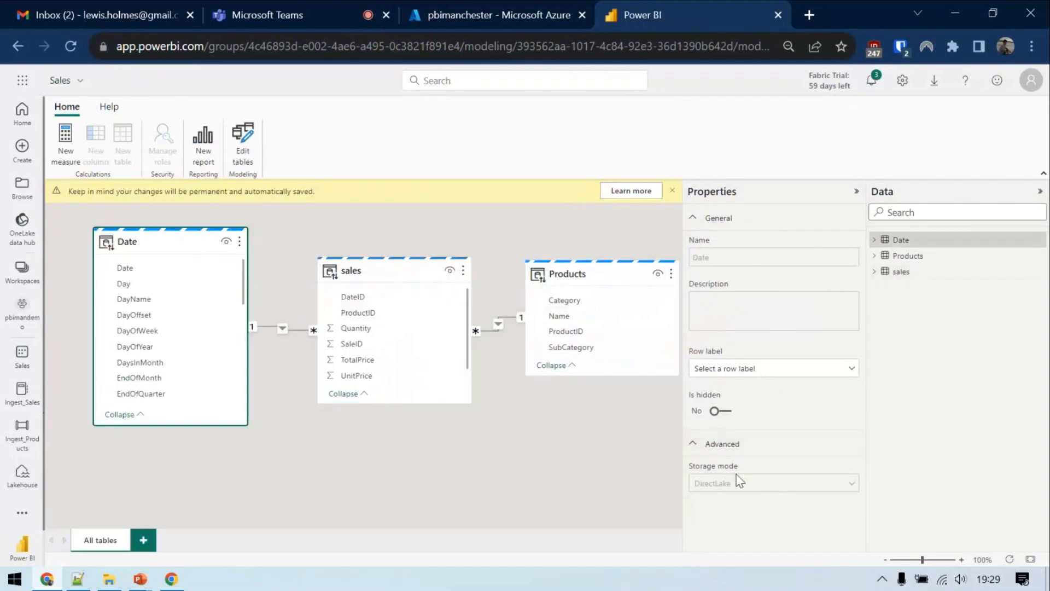
pyautogui.click(639, 280)
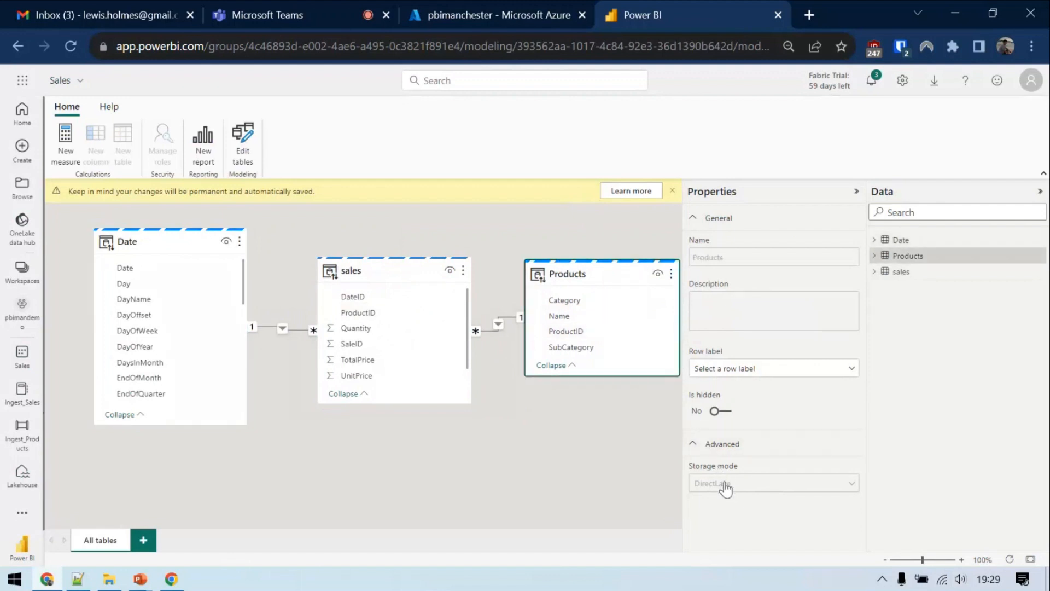
# - Return to the pbimandemo workspace lineage and review the upstream items and details of the Sales dataset and the Lakehouse
pyautogui.click(21, 307)
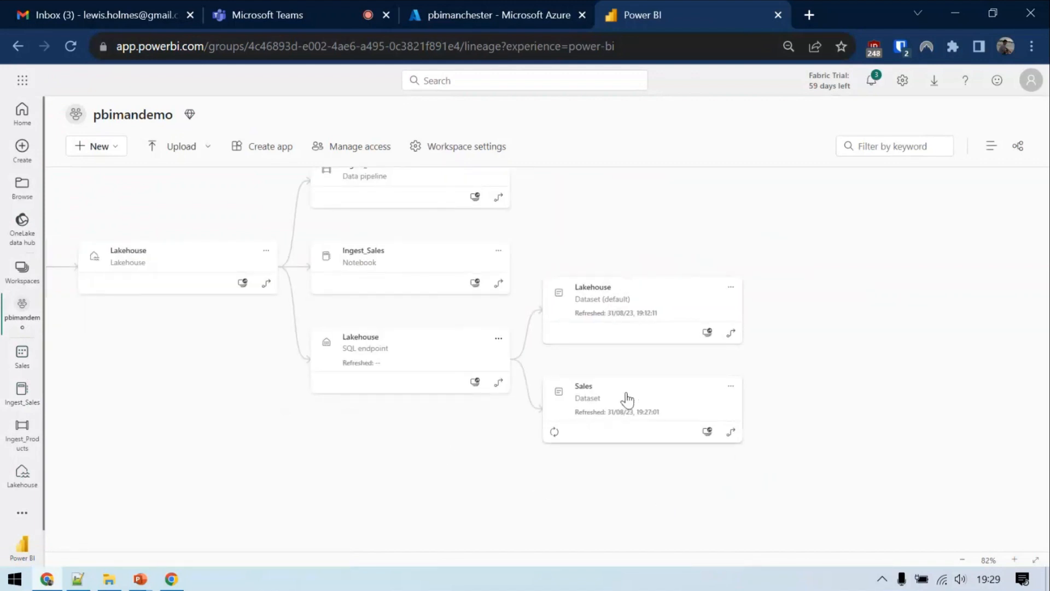
pyautogui.click(659, 396)
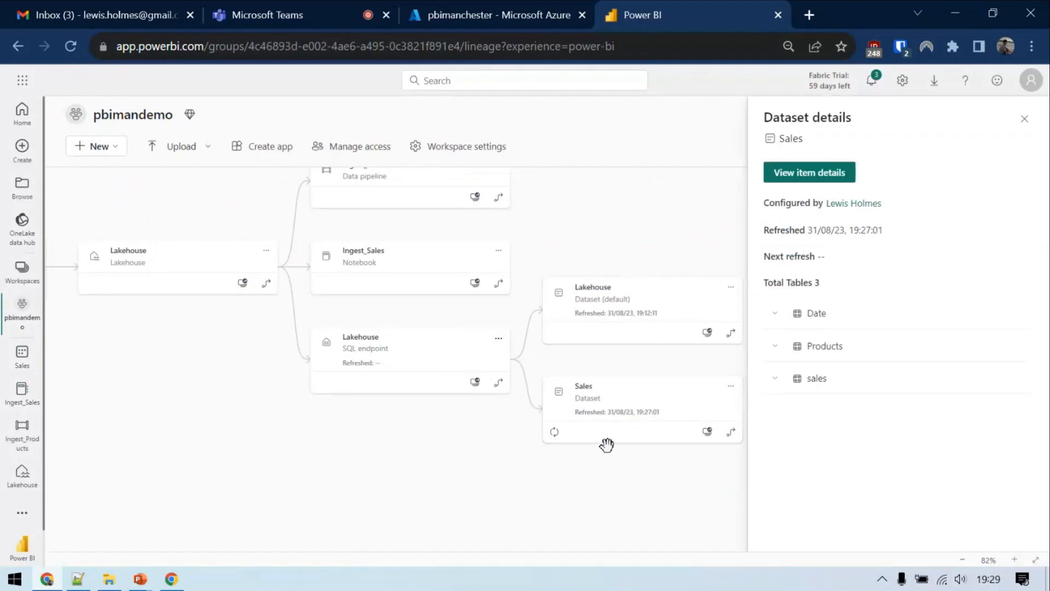
pyautogui.moveTo(487, 457); pyautogui.dragTo(549, 463)
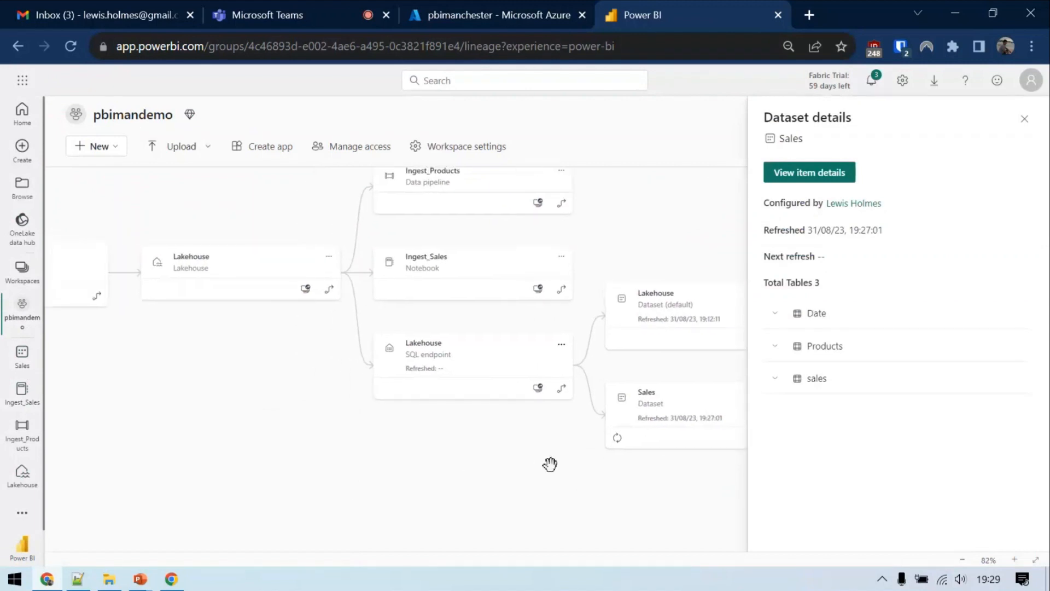
pyautogui.moveTo(397, 494); pyautogui.dragTo(499, 514)
pyautogui.click(535, 372)
pyautogui.moveTo(392, 433); pyautogui.dragTo(501, 457)
pyautogui.click(453, 312)
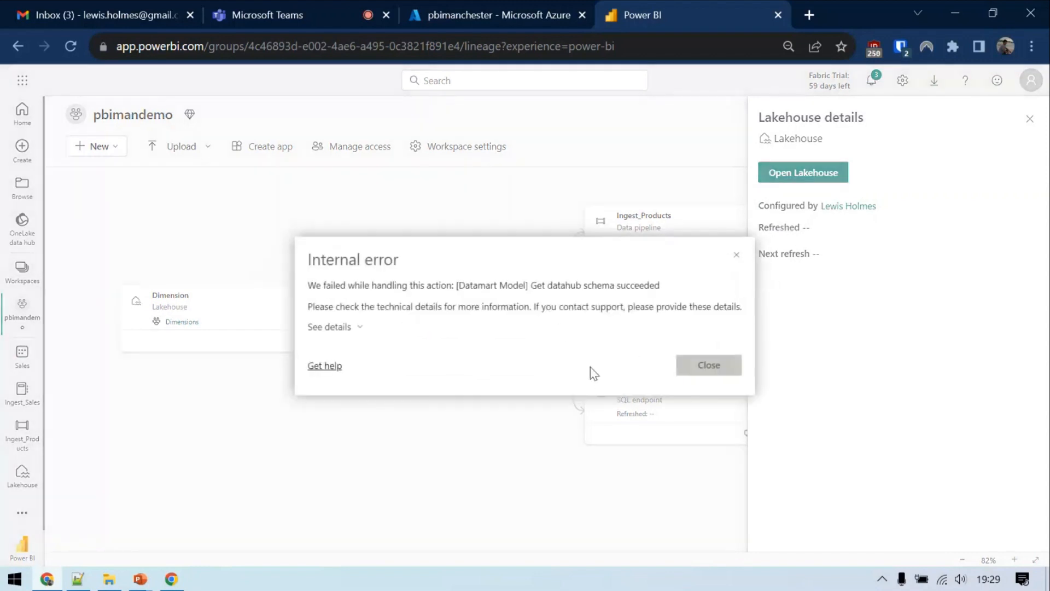
pyautogui.click(736, 258)
# - Create a new report from the Sales dataset in the workspace lineage
pyautogui.moveTo(530, 494); pyautogui.dragTo(171, 466)
pyautogui.moveTo(497, 510); pyautogui.dragTo(359, 477)
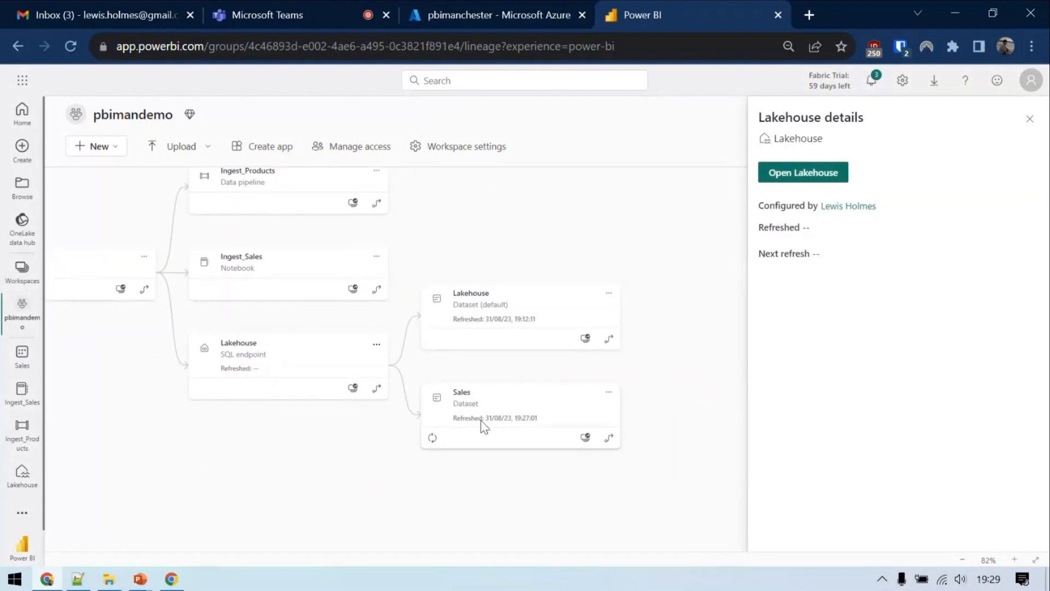
pyautogui.click(609, 392)
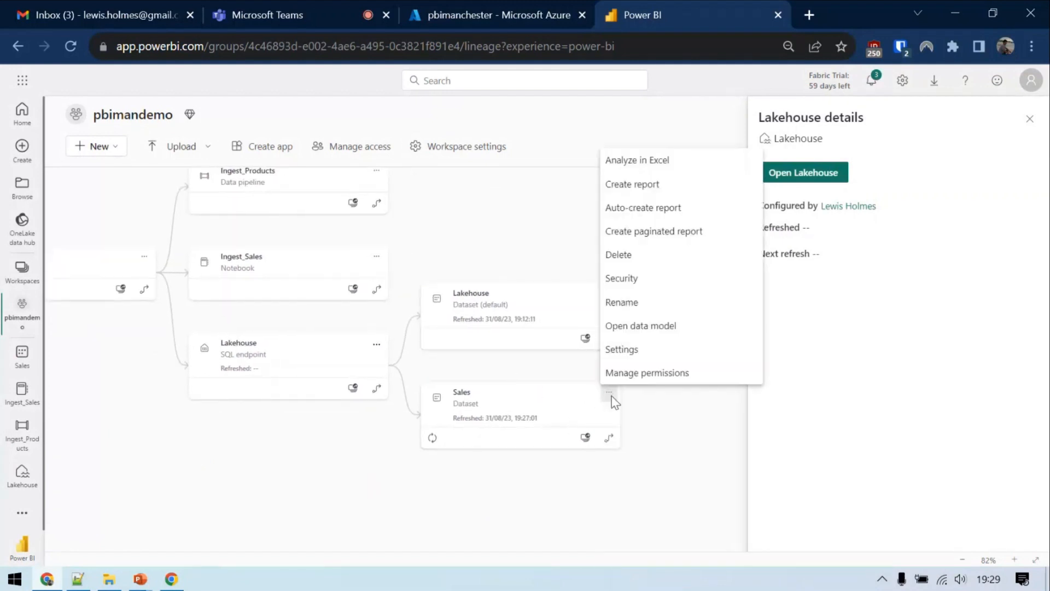
pyautogui.click(666, 186)
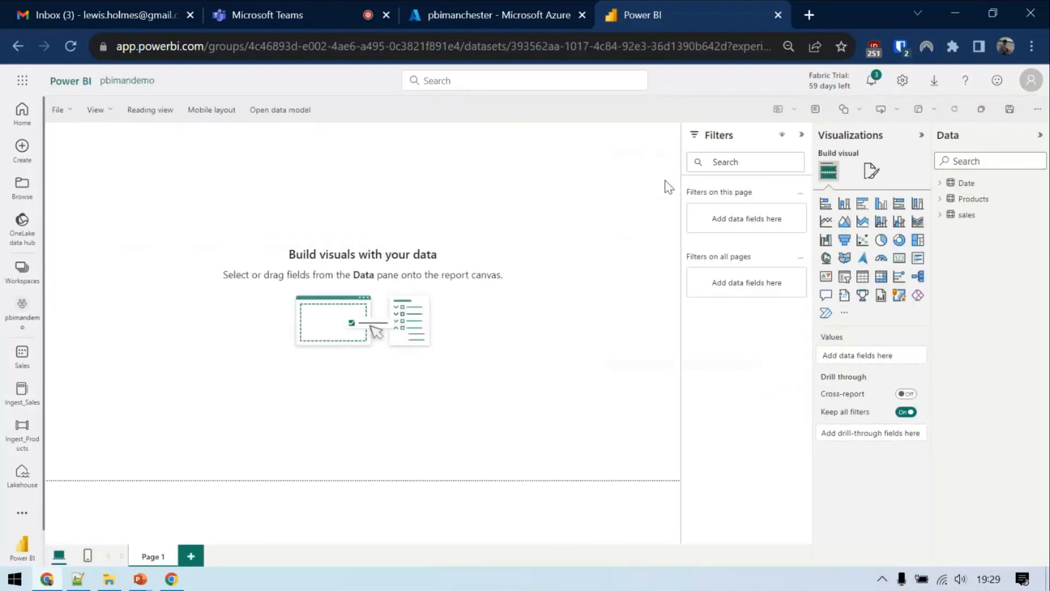
# - Add the SubCategory field from the Products table to the report page as a slicer
pyautogui.click(942, 200)
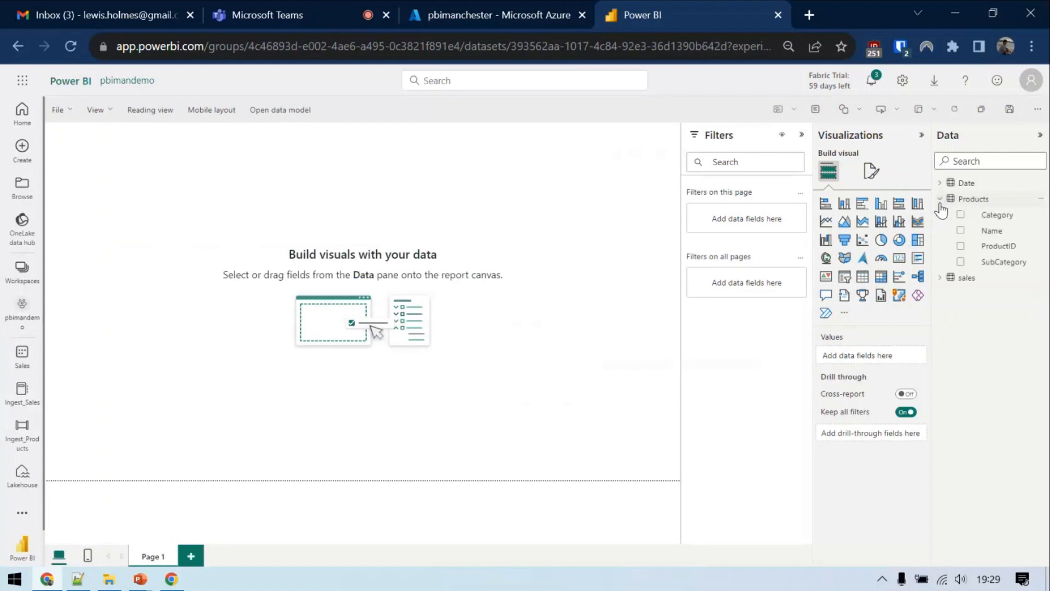
pyautogui.moveTo(1004, 262); pyautogui.dragTo(434, 159)
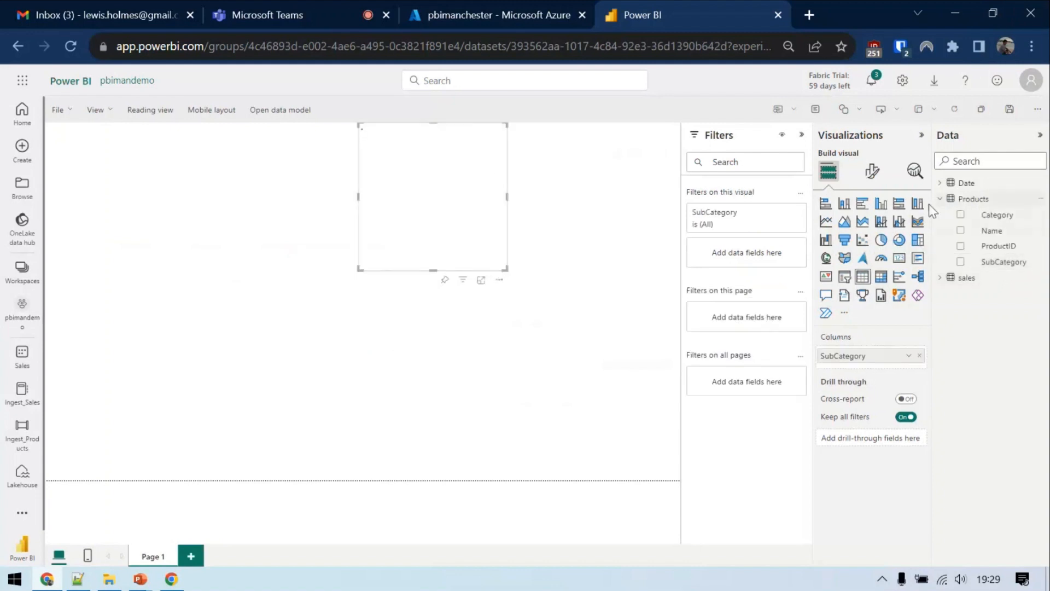
pyautogui.click(860, 257)
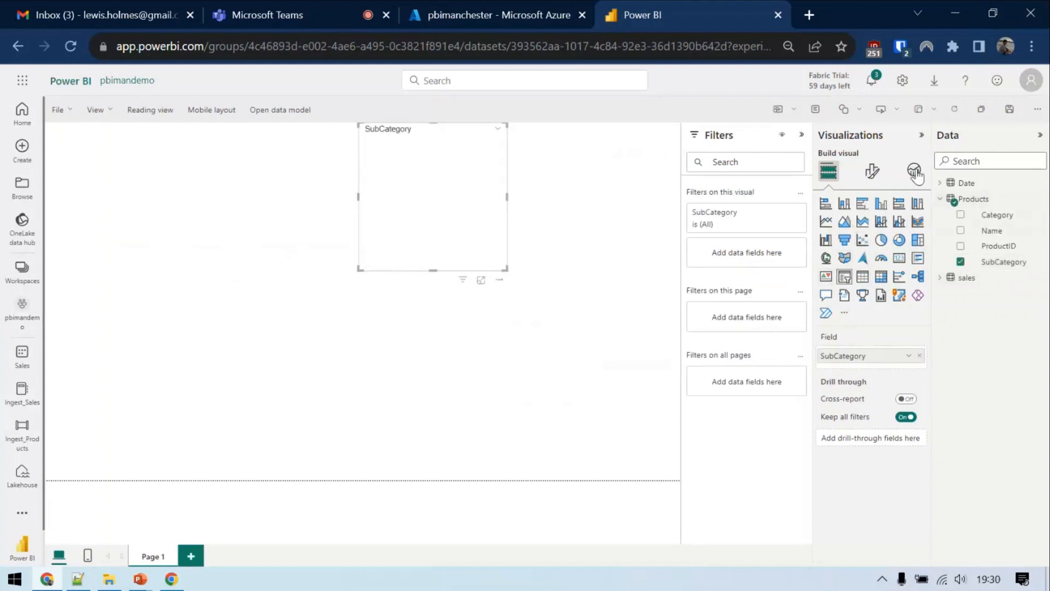
# - Set the SubCategory slicer's style to Tile and stretch it across the full page width as a two-row strip
pyautogui.click(872, 171)
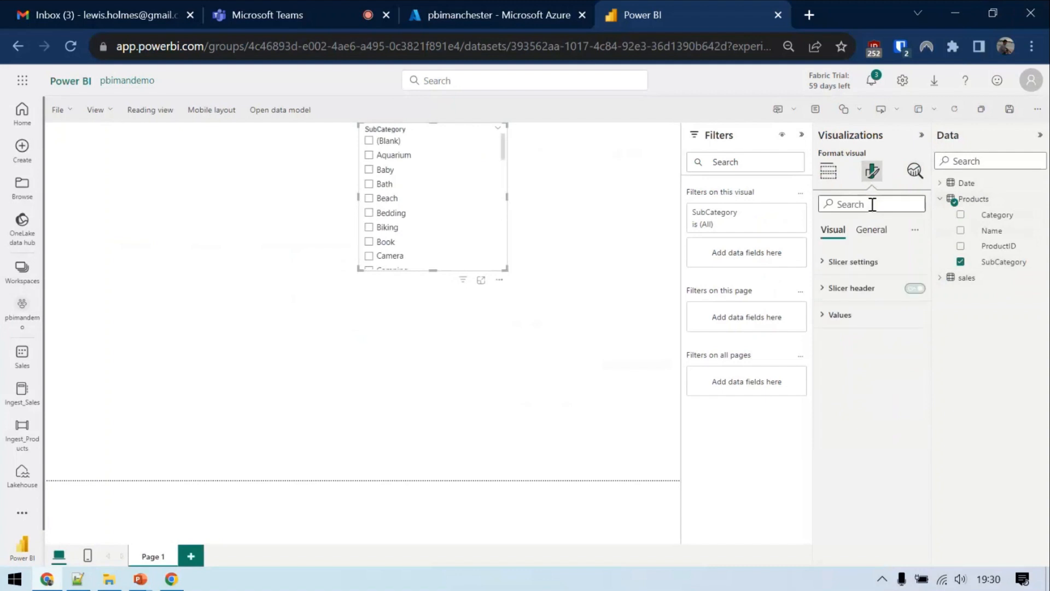
pyautogui.click(853, 262)
pyautogui.click(869, 327)
pyautogui.click(857, 363)
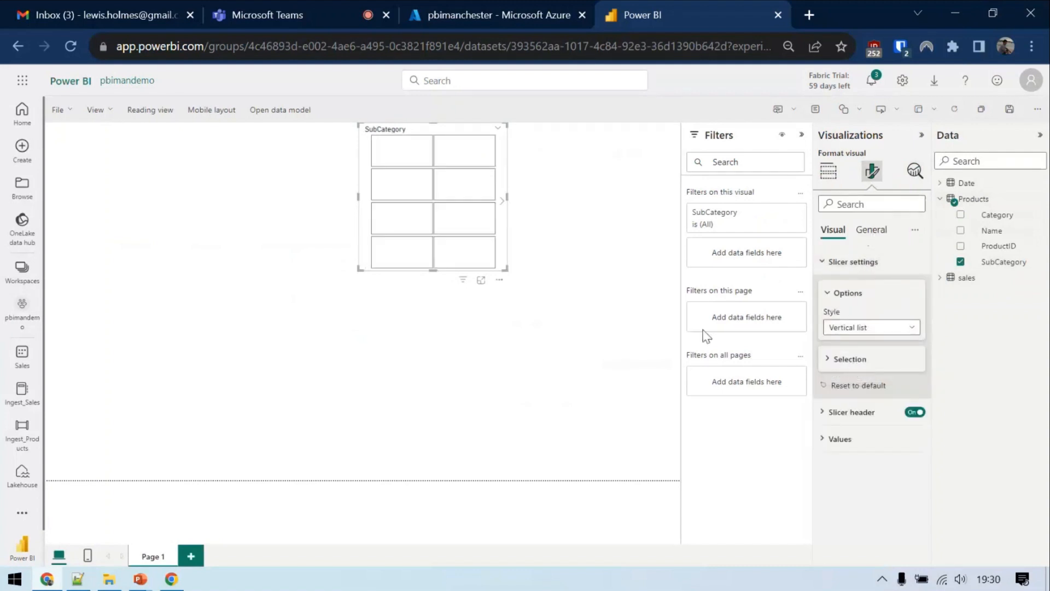
pyautogui.moveTo(359, 269); pyautogui.dragTo(47, 217)
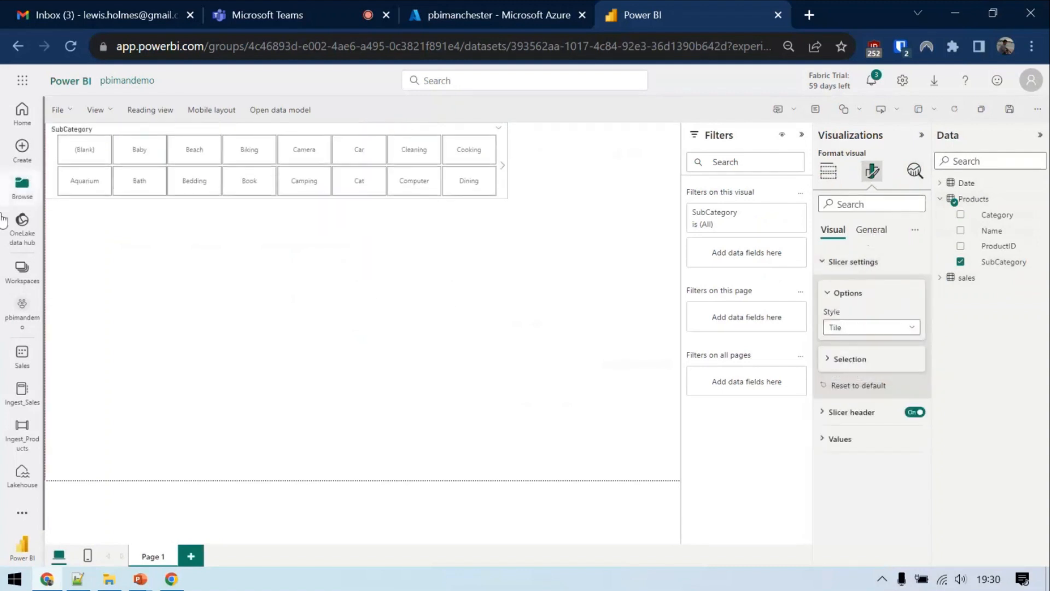
pyautogui.moveTo(506, 168); pyautogui.dragTo(677, 169)
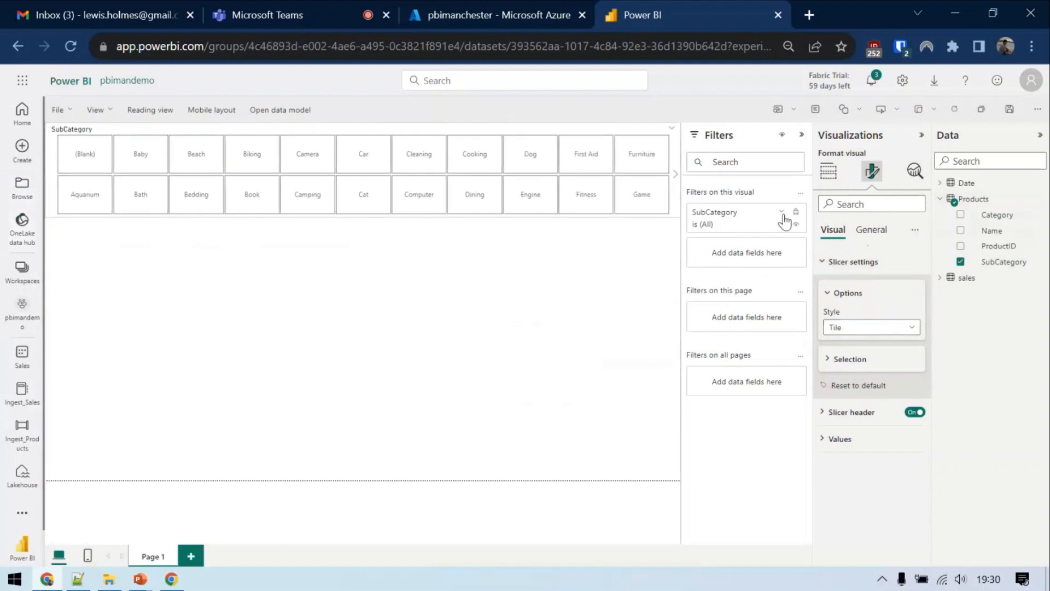
# - Add a table below the slicer with Date from the Date table and the Total Sales measure from sales
pyautogui.click(940, 200)
pyautogui.click(940, 183)
pyautogui.moveTo(1007, 200); pyautogui.dragTo(335, 329)
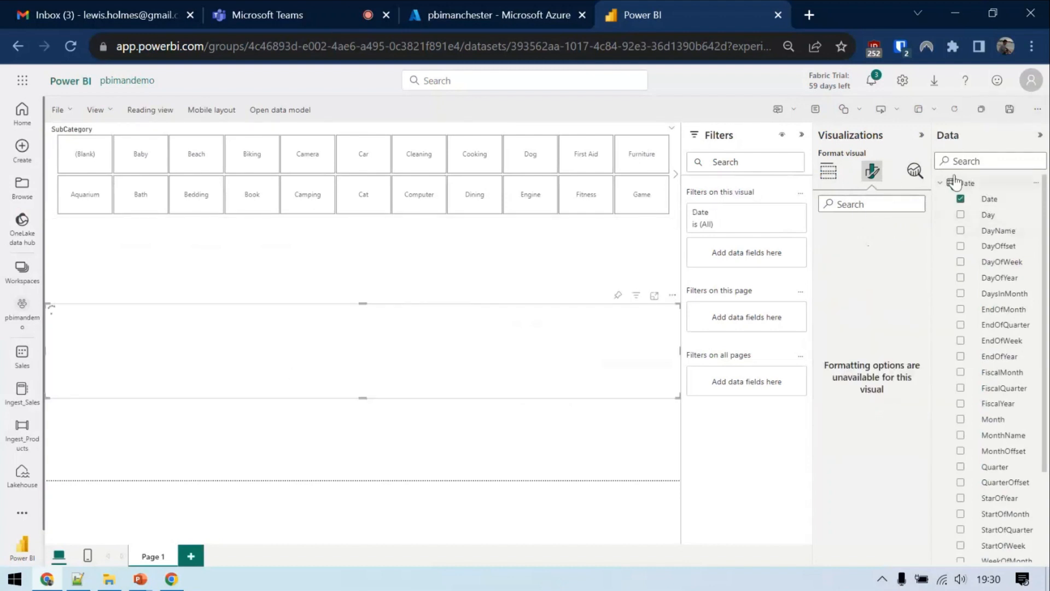
pyautogui.click(941, 182)
pyautogui.click(941, 215)
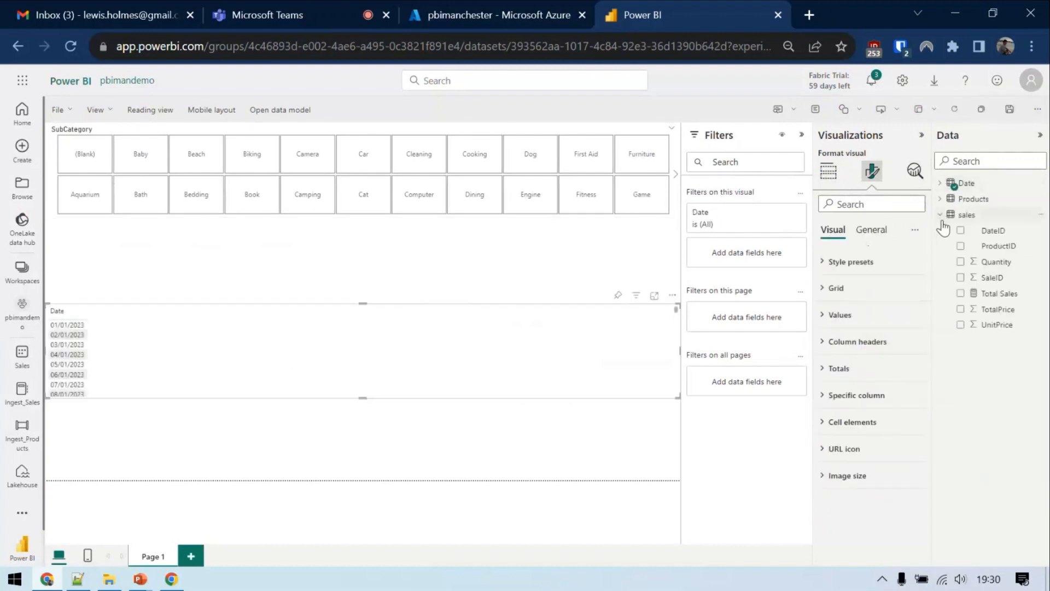
pyautogui.moveTo(993, 294); pyautogui.dragTo(276, 352)
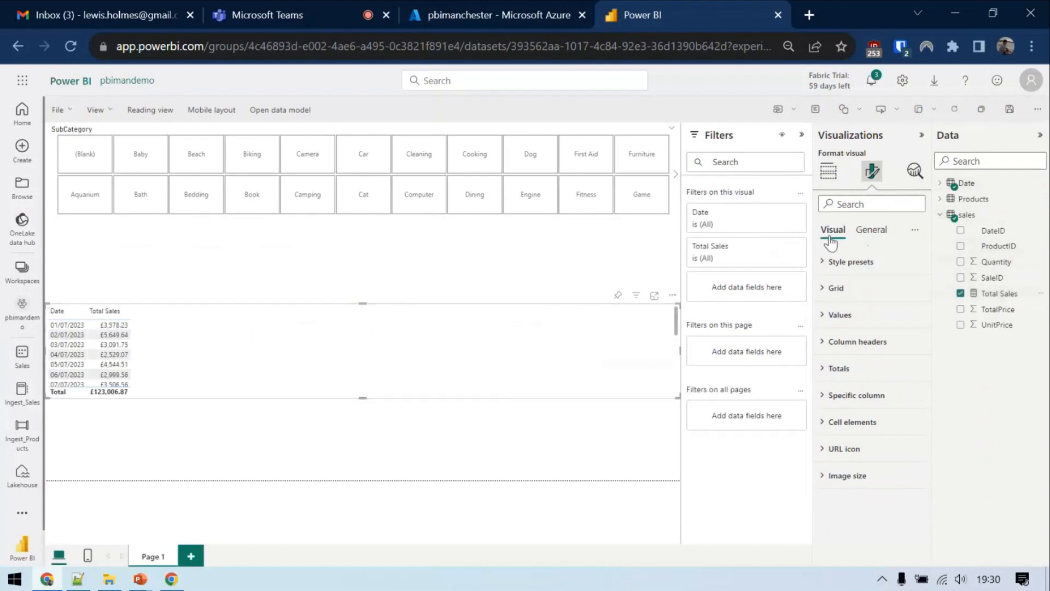
# - Convert the Date and Total Sales table to a line chart and enlarge it to fill the page below the slicer
pyautogui.click(831, 174)
pyautogui.click(826, 221)
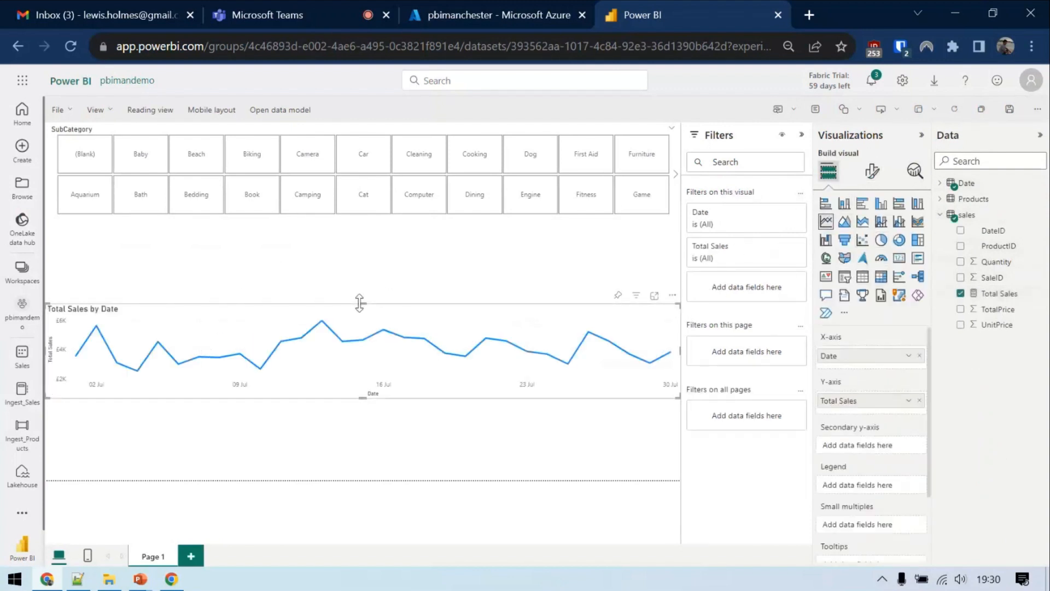
pyautogui.moveTo(359, 301); pyautogui.dragTo(362, 218)
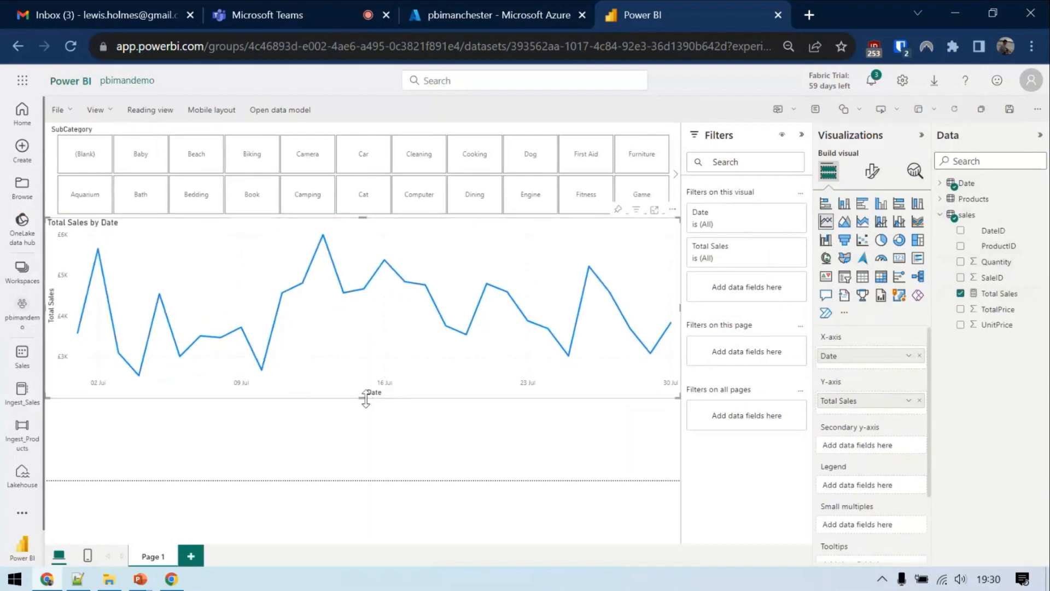
pyautogui.moveTo(366, 398); pyautogui.dragTo(347, 494)
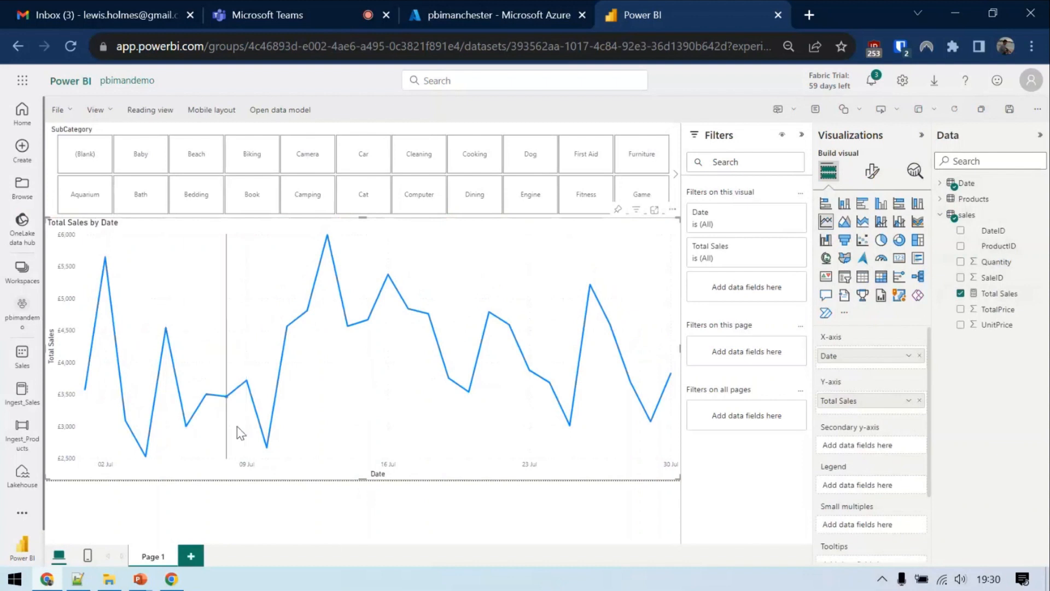
# - Test the slicer by filtering the line chart by Camping, Cleaning, Engine and Furniture in turn, and clear the selection
pyautogui.click(300, 204)
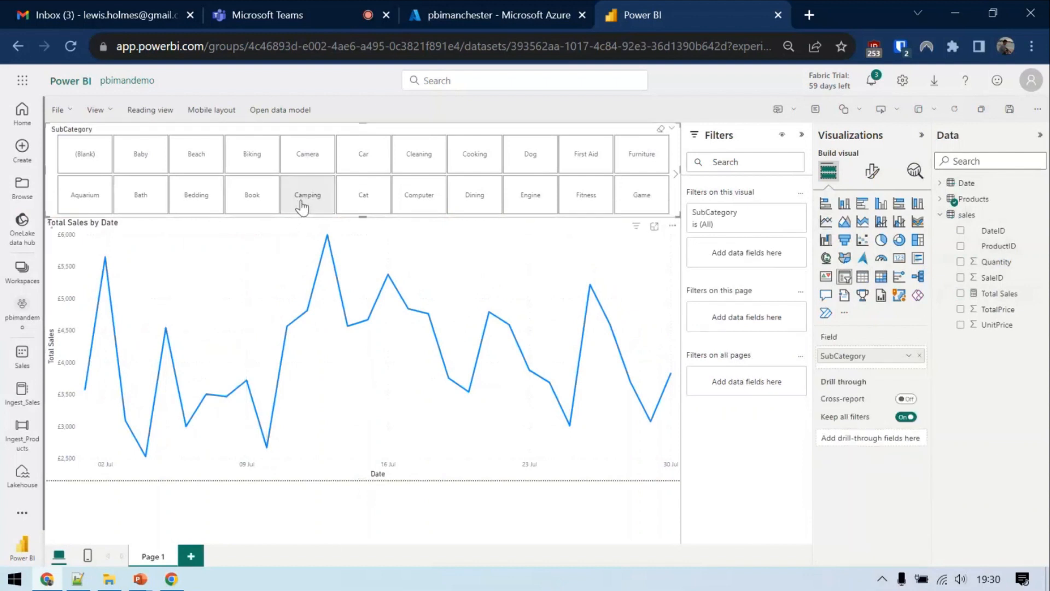
pyautogui.click(302, 204)
pyautogui.click(422, 164)
pyautogui.click(538, 205)
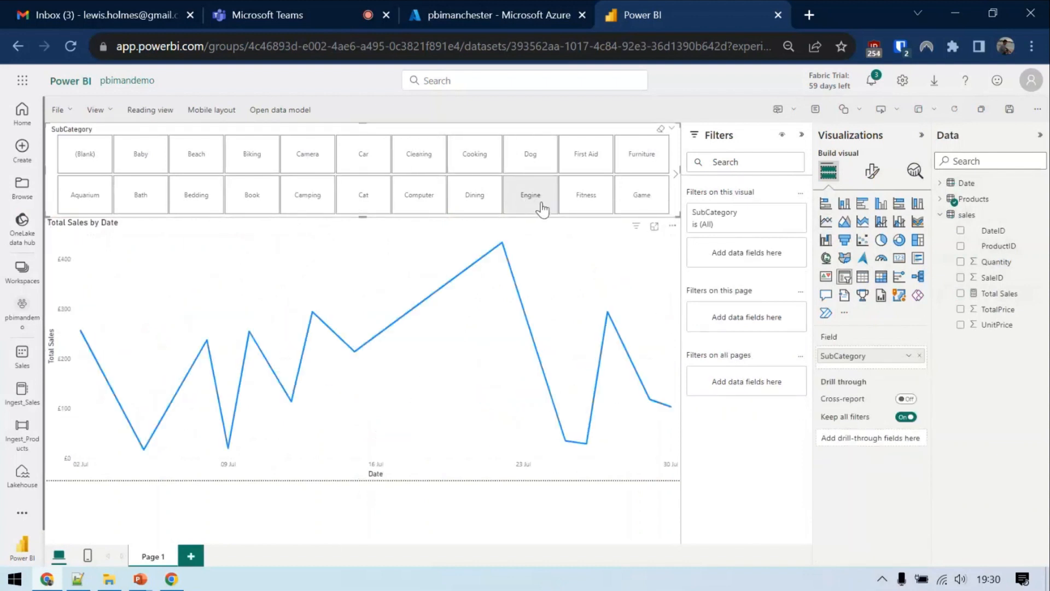
pyautogui.click(648, 160)
pyautogui.click(648, 159)
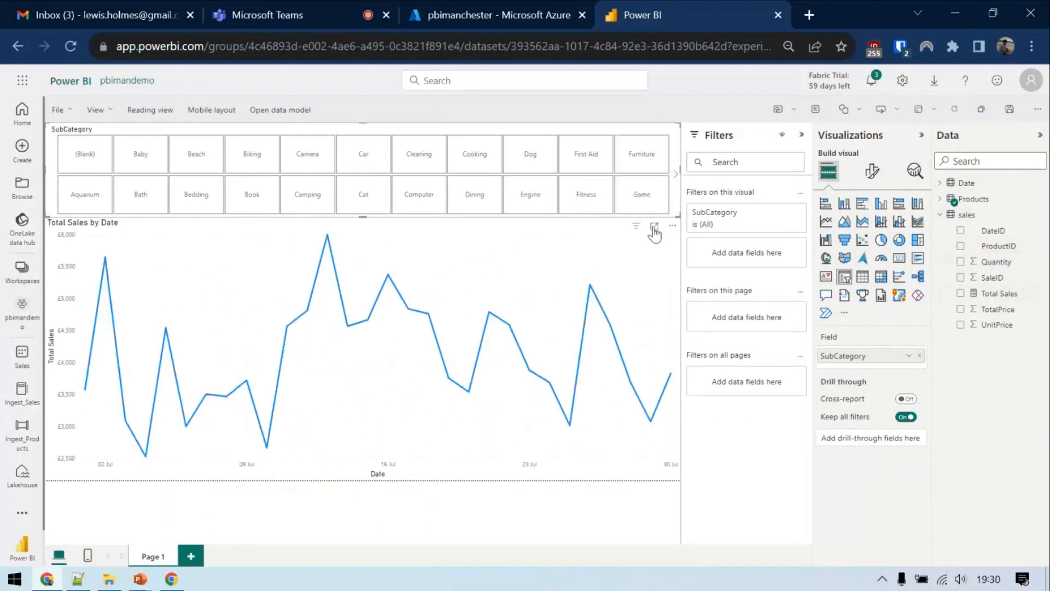
pyautogui.moveTo(637, 229)
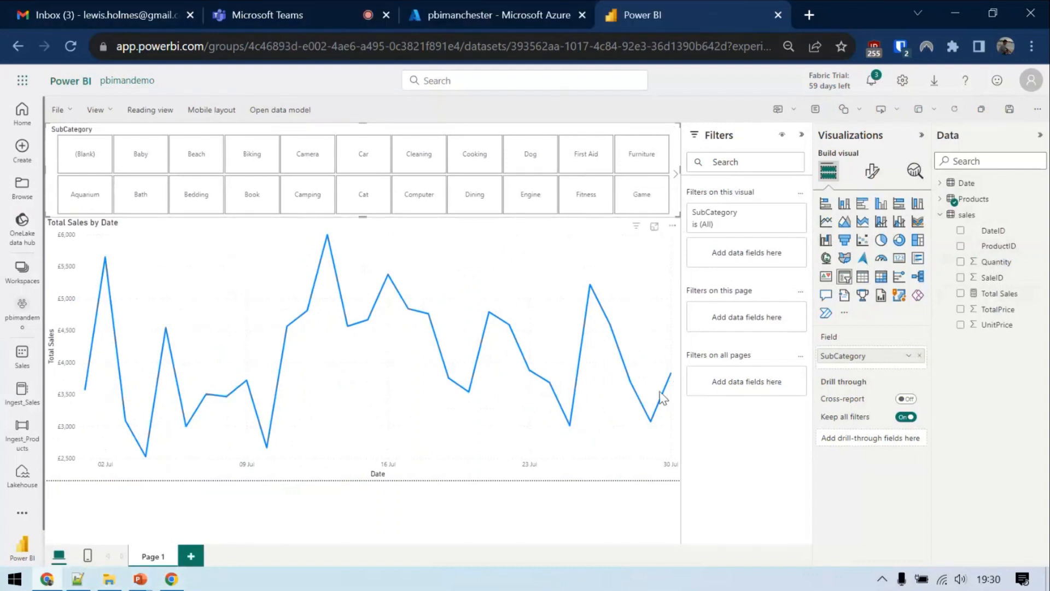
# - Copy Sales August 1-18.csv from the Data Files folder into the OneLake Files folder of the pbimandemo Lakehouse
pyautogui.click(96, 504)
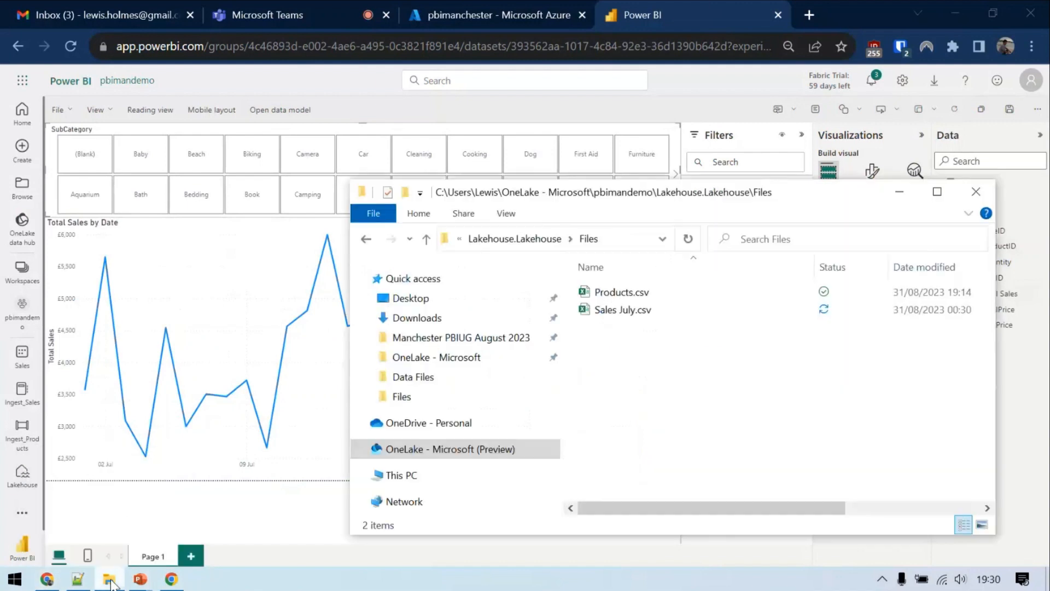
pyautogui.click(521, 337)
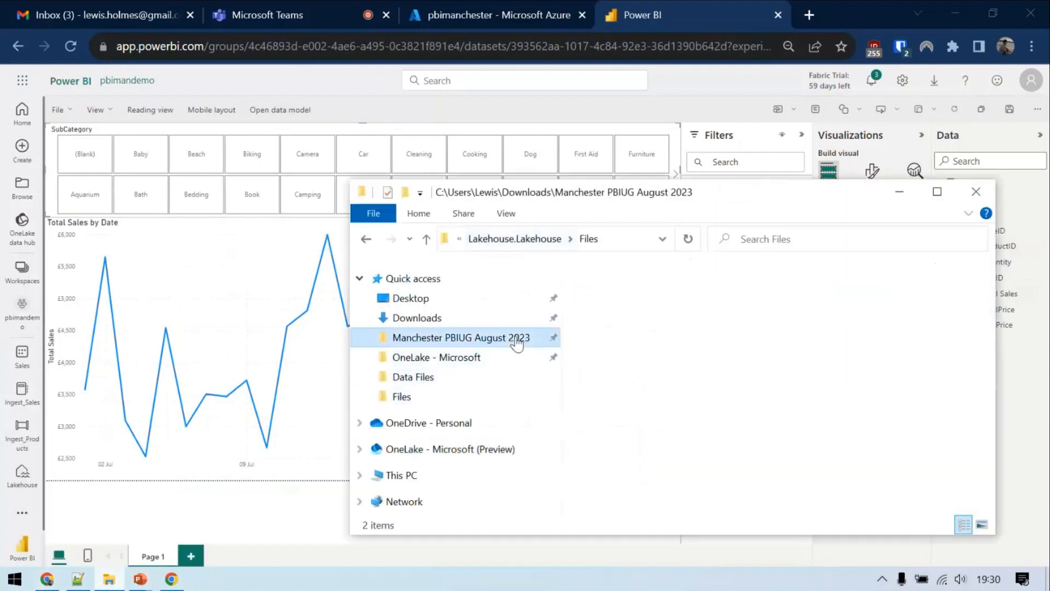
pyautogui.doubleClick(607, 292)
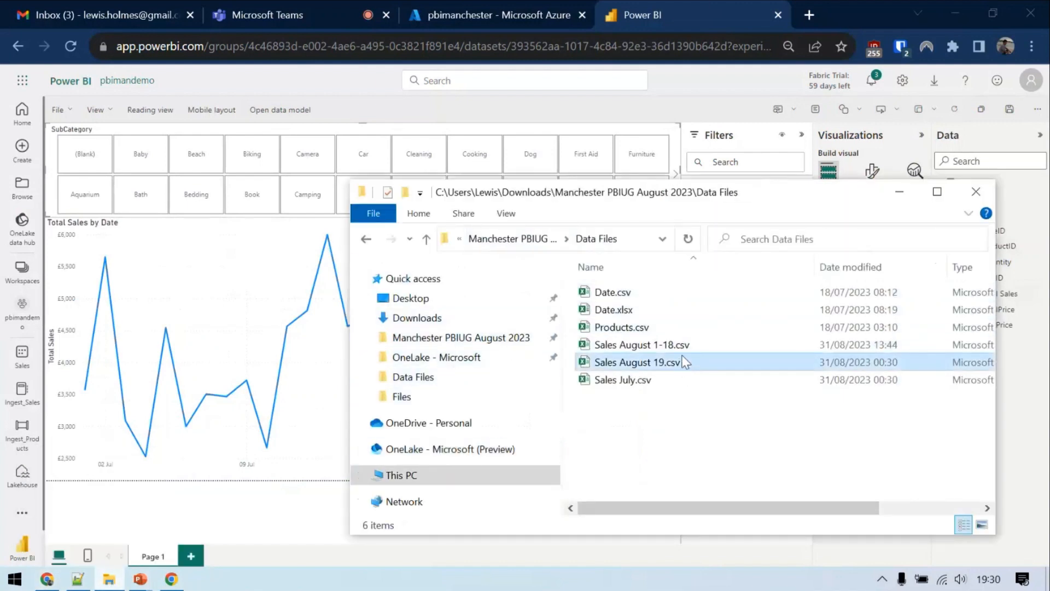
pyautogui.click(629, 346)
pyautogui.click(366, 239)
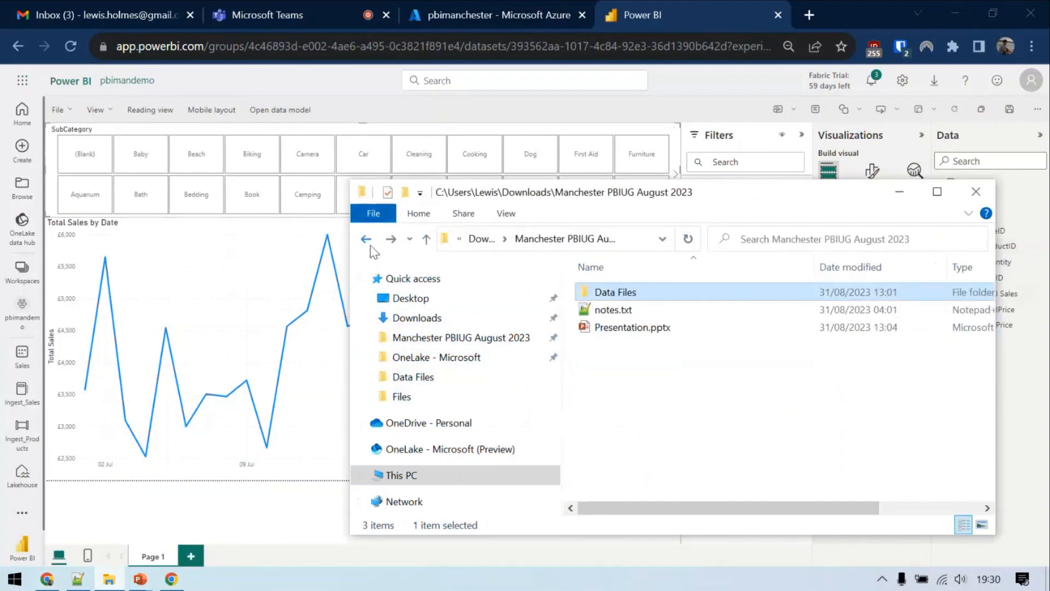
pyautogui.click(366, 239)
pyautogui.hotkey('ctrl', 'v')
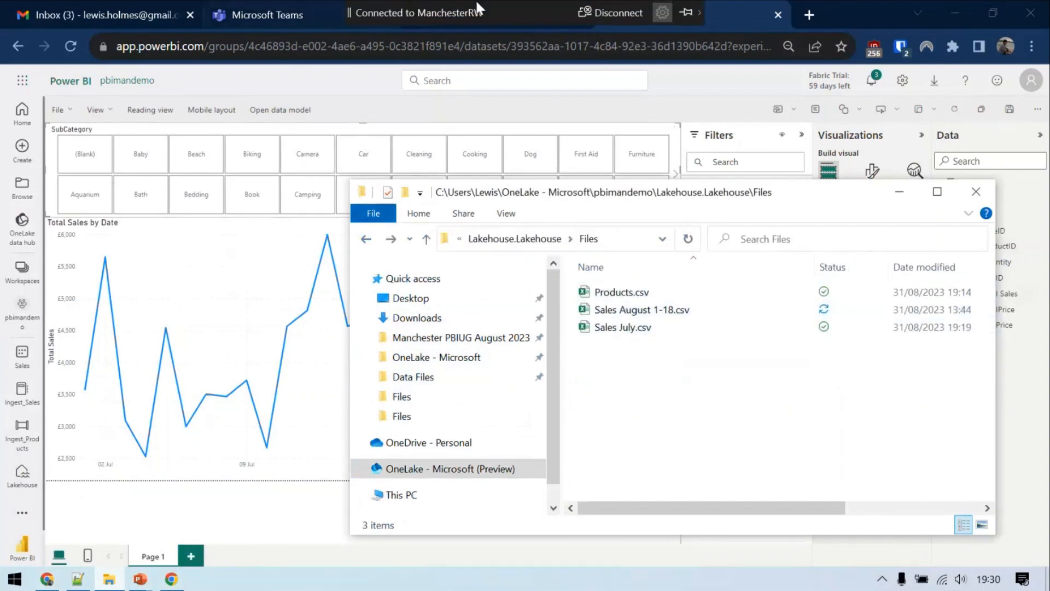
# - Save the report as Sales Report in the pbimandemo workspace
pyautogui.click(345, 104)
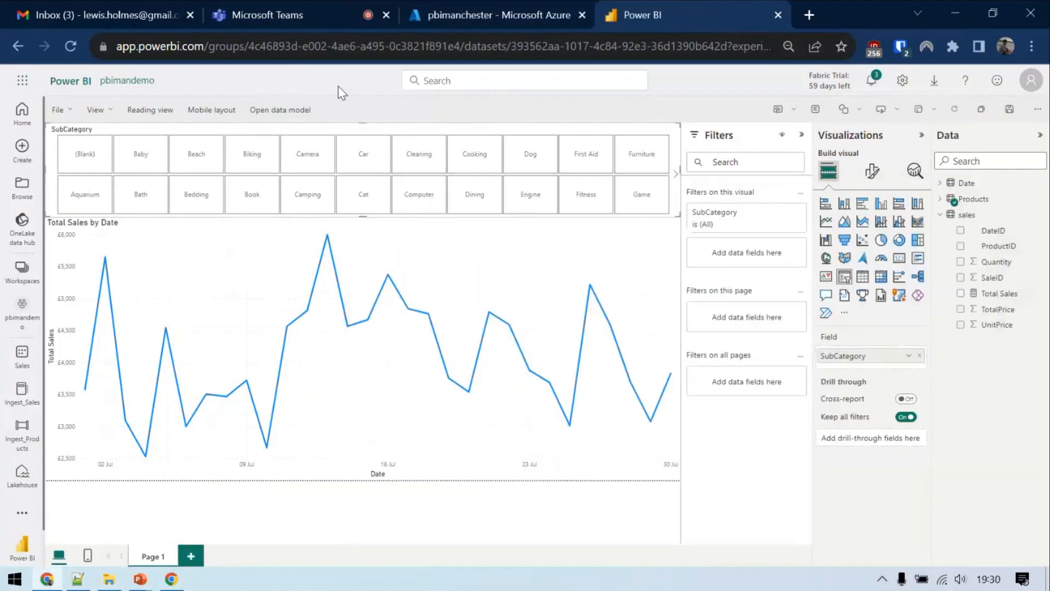
pyautogui.click(58, 109)
pyautogui.click(109, 141)
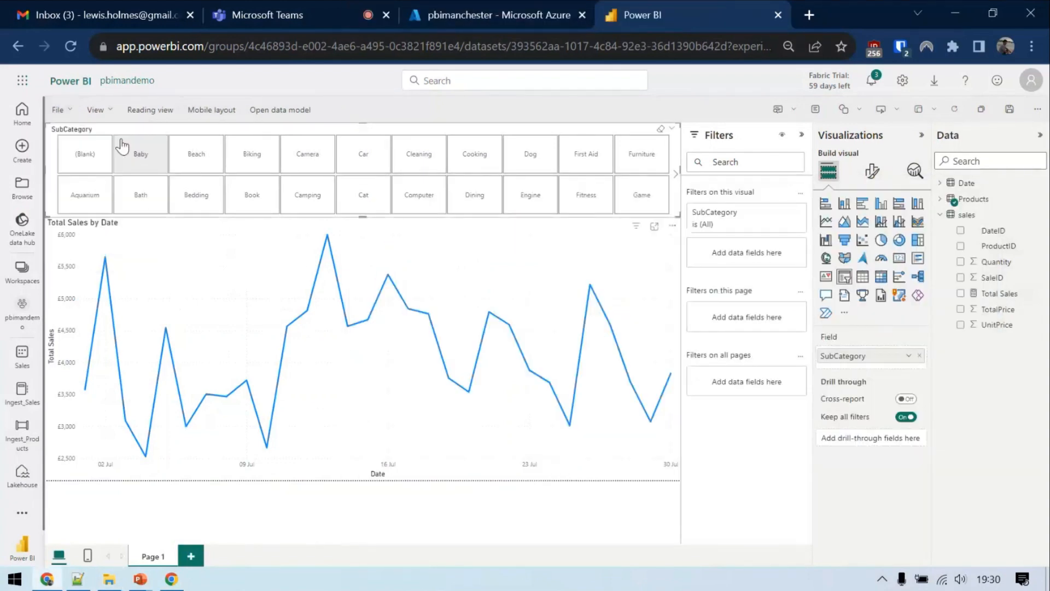
pyautogui.write('Sales Report')
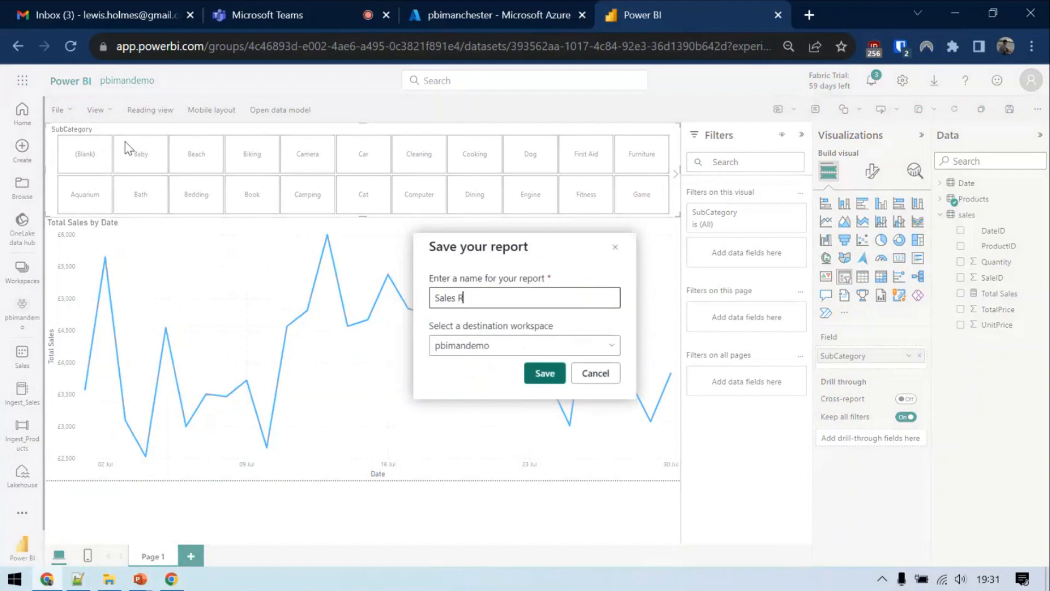
pyautogui.click(547, 376)
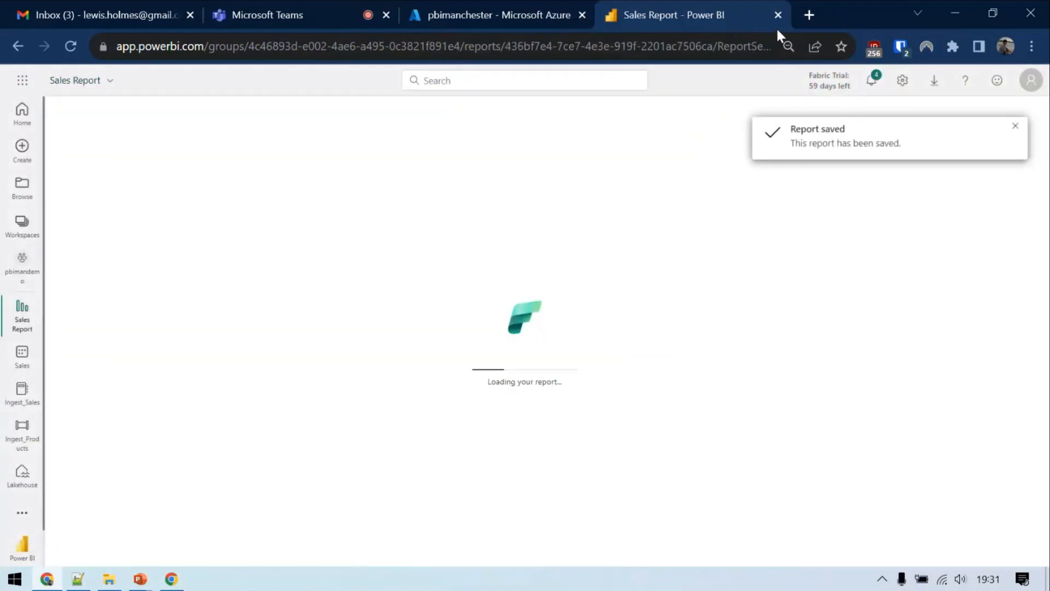
# - Open the Ingest_Sales notebook from the pbimandemo workspace in a separate browser tab and dismiss the connection error
pyautogui.click(809, 15)
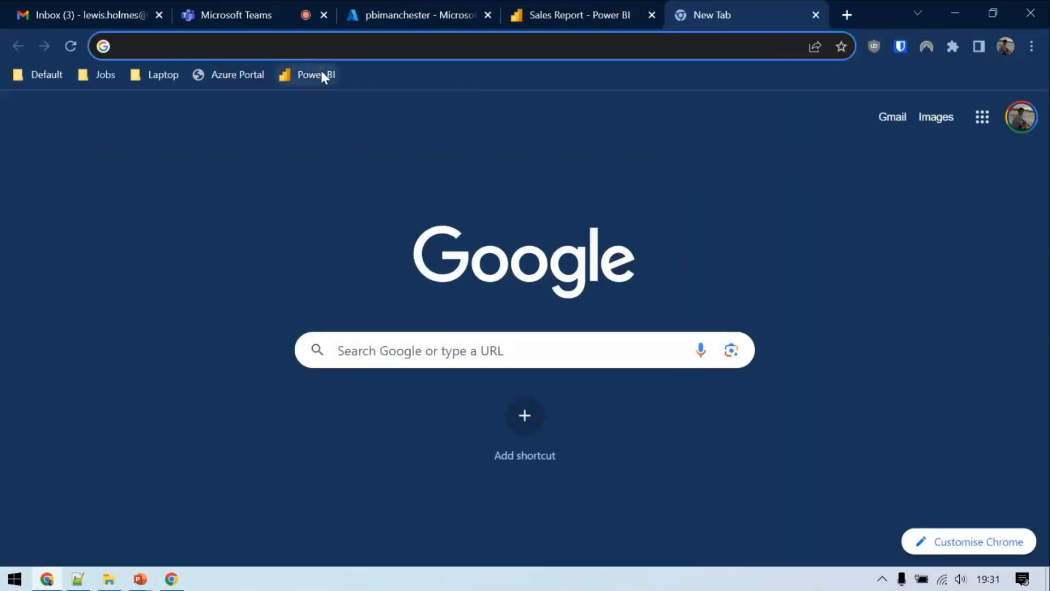
pyautogui.click(316, 73)
pyautogui.moveTo(818, 3); pyautogui.dragTo(659, 8)
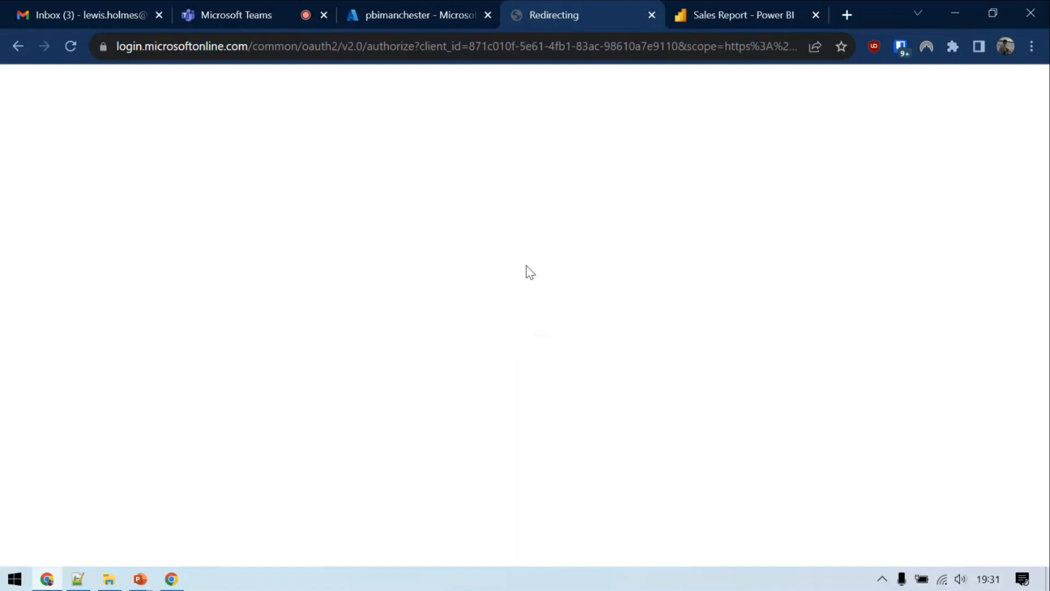
pyautogui.click(21, 390)
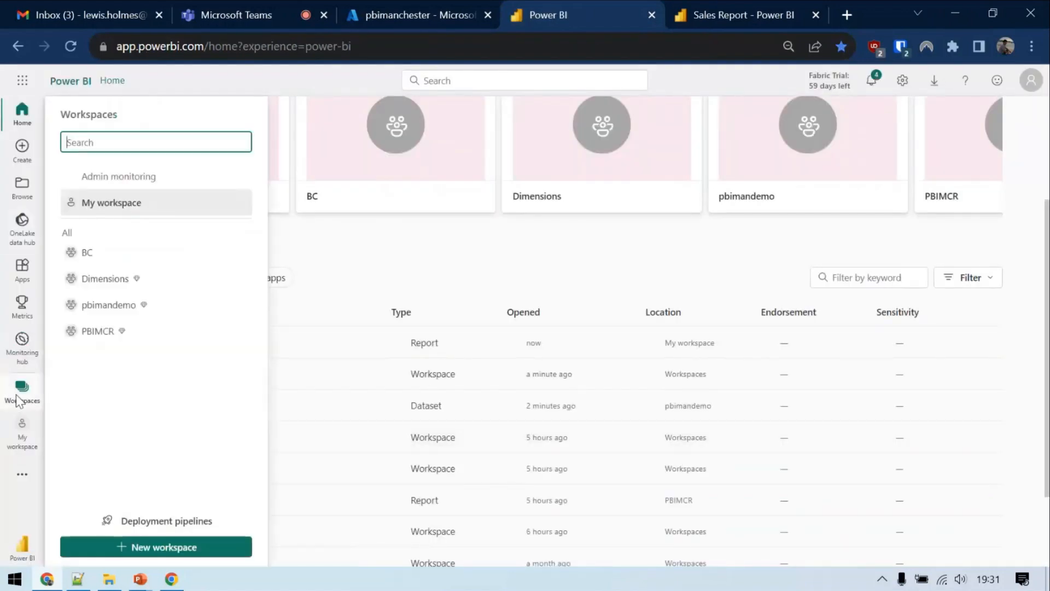
pyautogui.click(125, 308)
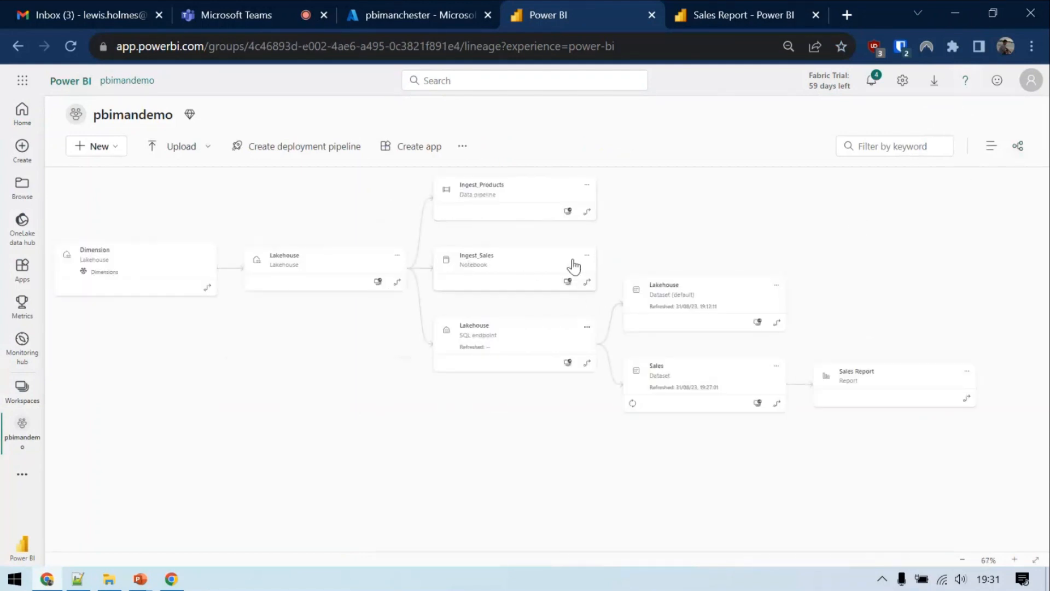
pyautogui.click(572, 267)
pyautogui.click(823, 179)
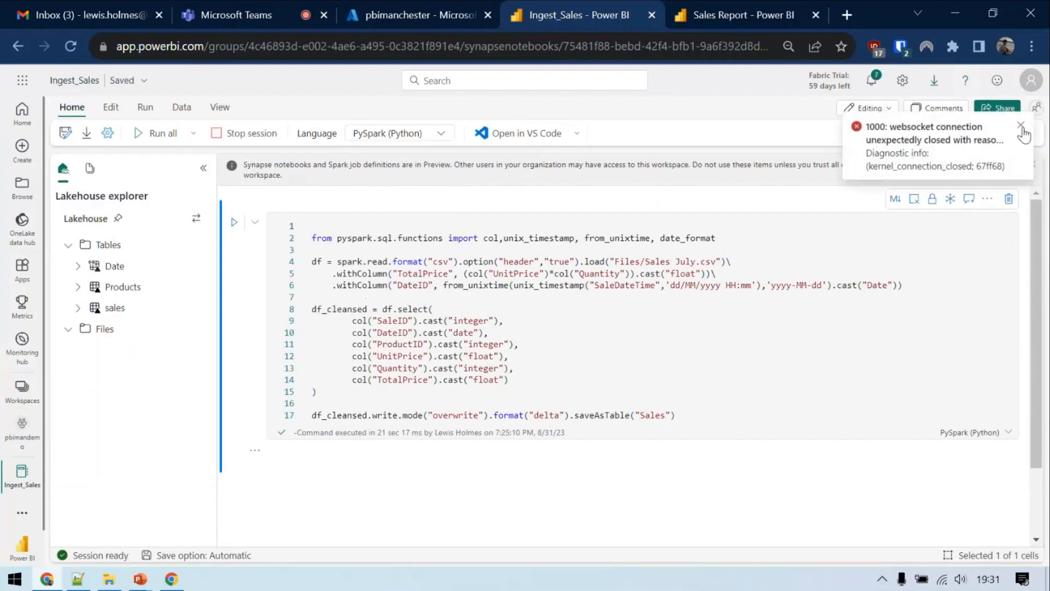
pyautogui.click(1021, 127)
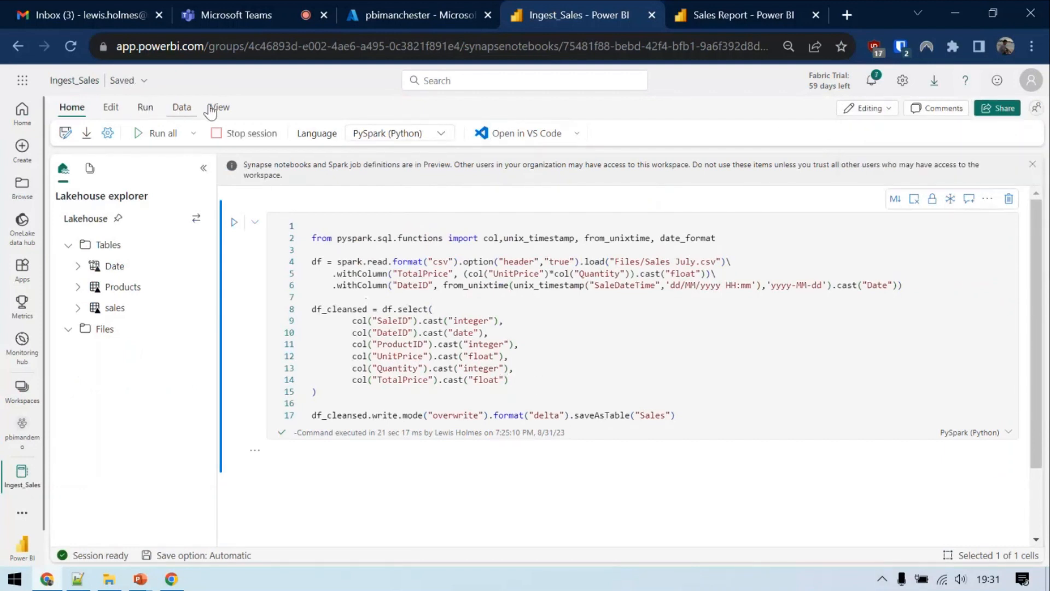
pyautogui.click(110, 107)
pyautogui.click(145, 108)
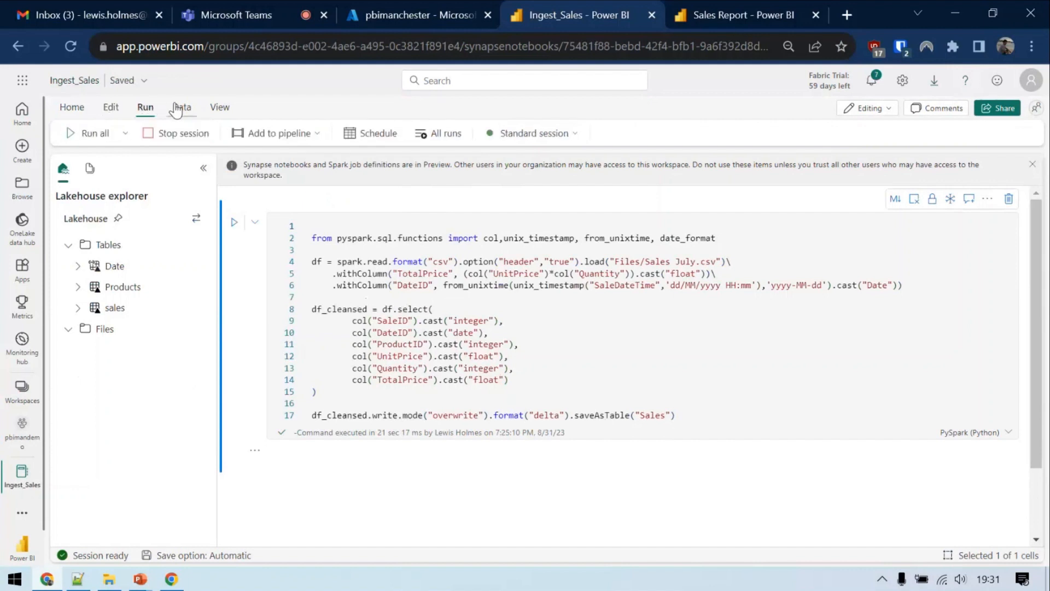
pyautogui.click(110, 108)
pyautogui.click(72, 107)
pyautogui.click(110, 107)
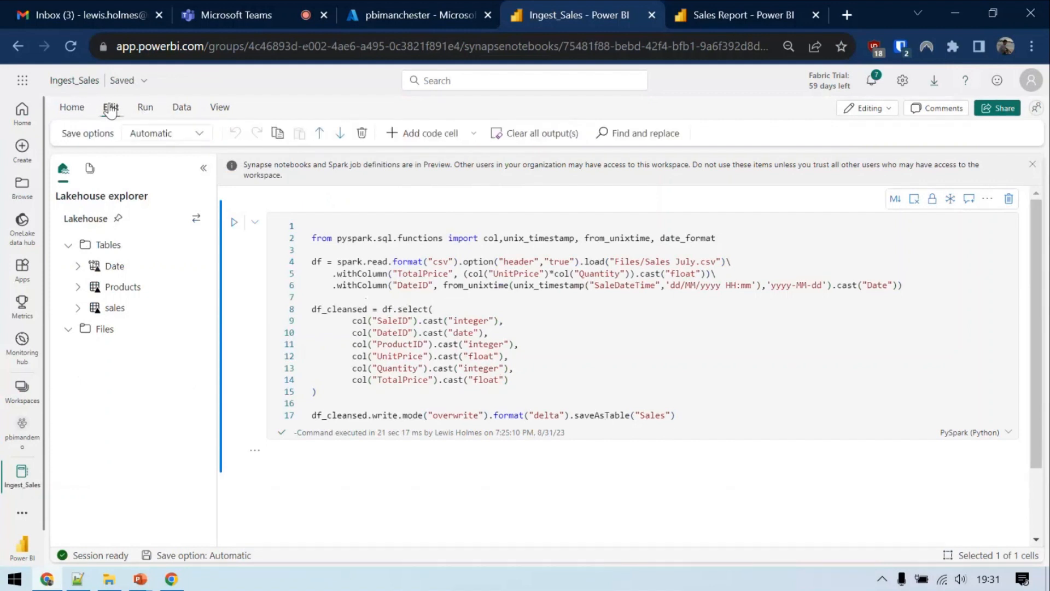
pyautogui.click(72, 107)
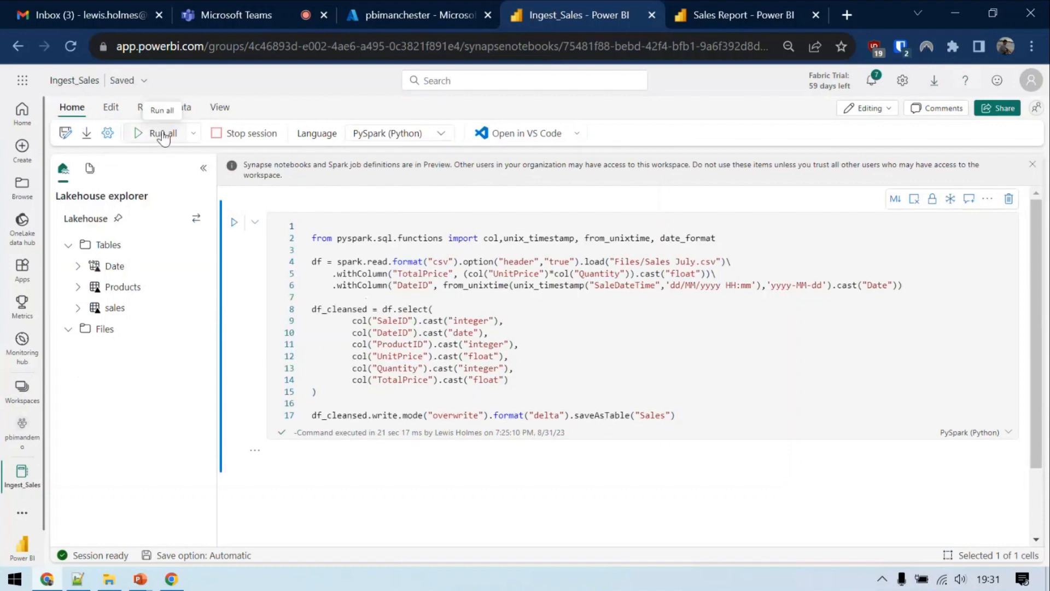
# - Change the CSV load path in the notebook code to the wildcard Files/Sales*.csv
pyautogui.doubleClick(684, 262)
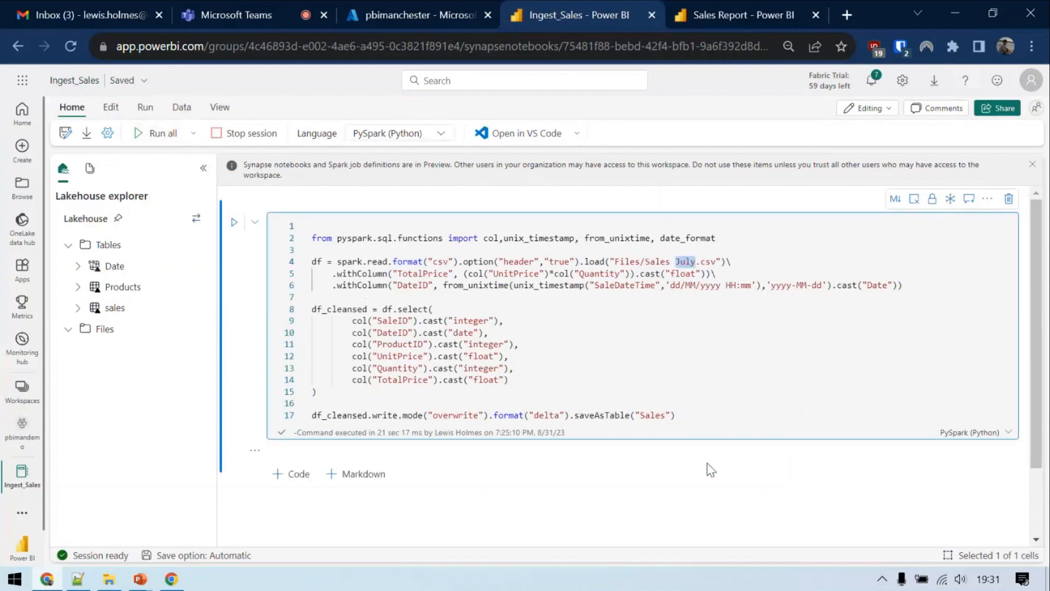
pyautogui.press('BackSpace')
pyautogui.press('BackSpace')
pyautogui.write('*')
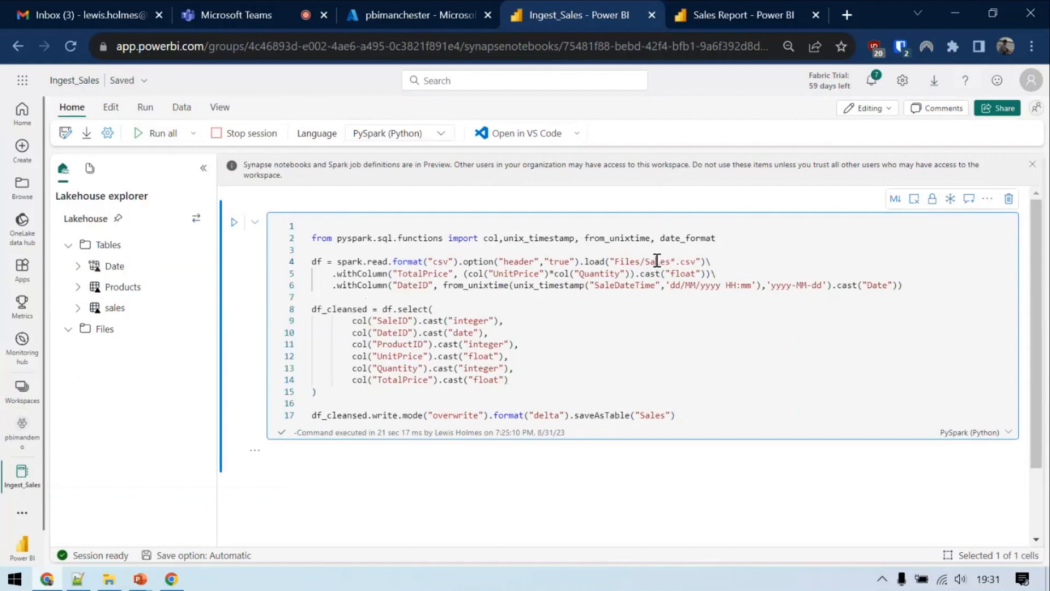
pyautogui.moveTo(657, 260); pyautogui.dragTo(681, 261)
pyautogui.click(644, 329)
# - Run all cells of the notebook and add an empty Markdown cell below the code cell
pyautogui.click(146, 134)
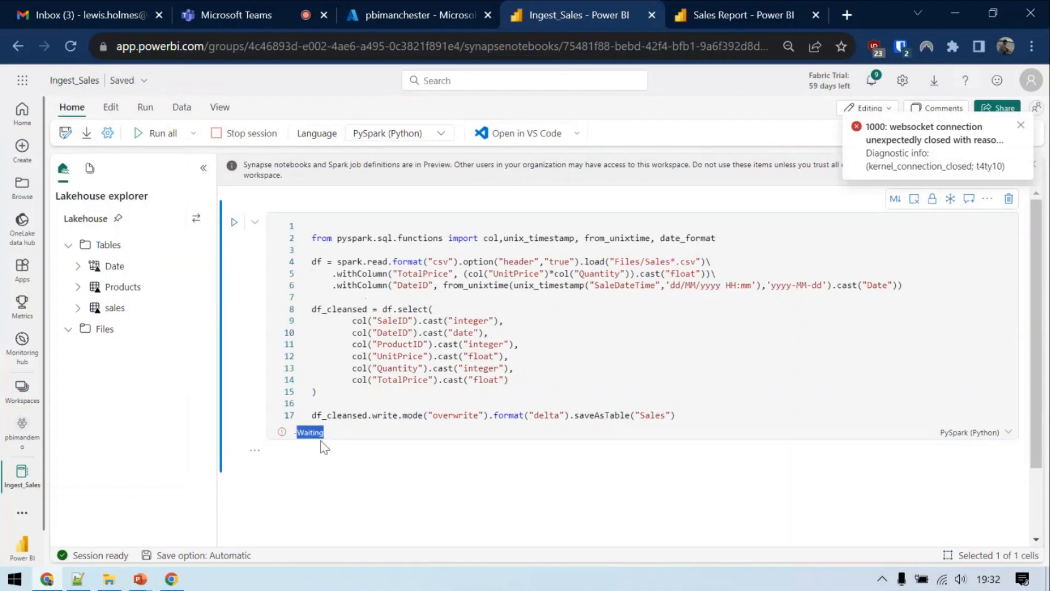
pyautogui.click(339, 474)
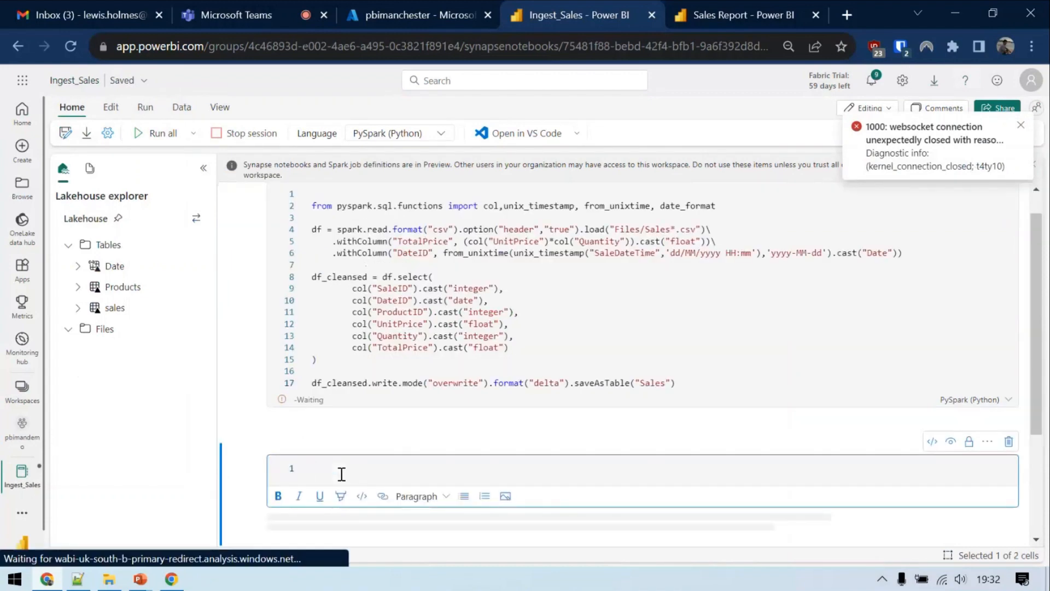
pyautogui.click(243, 419)
pyautogui.scroll(-3, 239, 457)
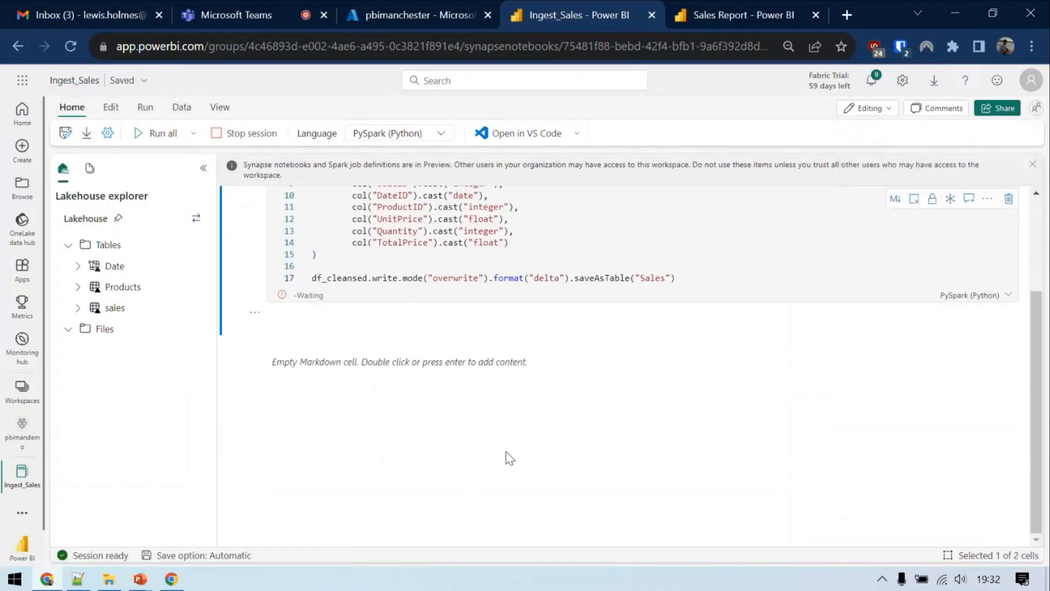
pyautogui.scroll(3, 509, 458)
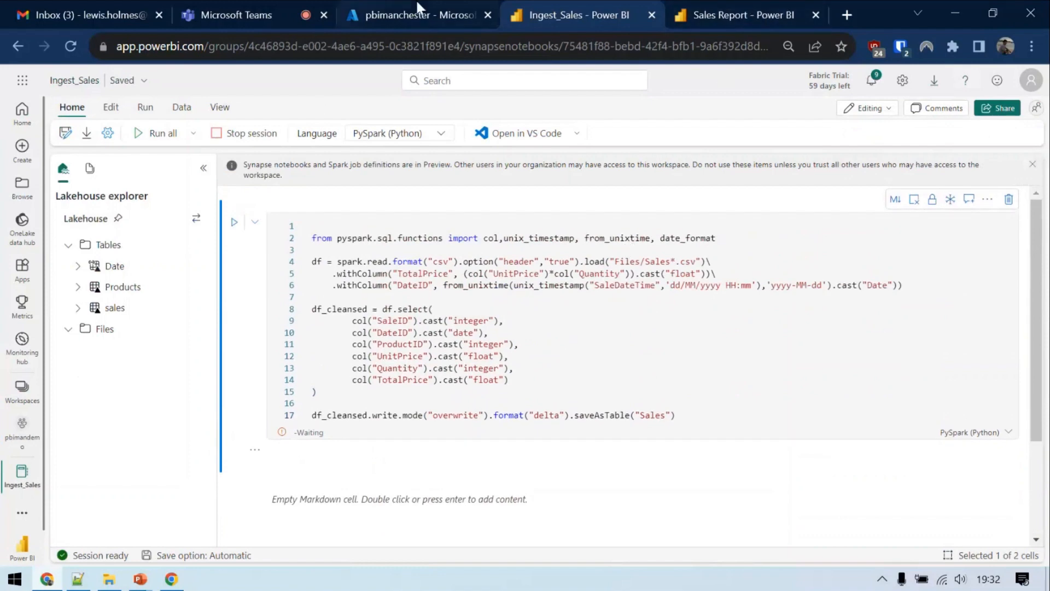
# - Close the notebook's browser tab and reopen Ingest_Sales from the pbimandemo workspace lineage in a fresh tab
pyautogui.click(651, 15)
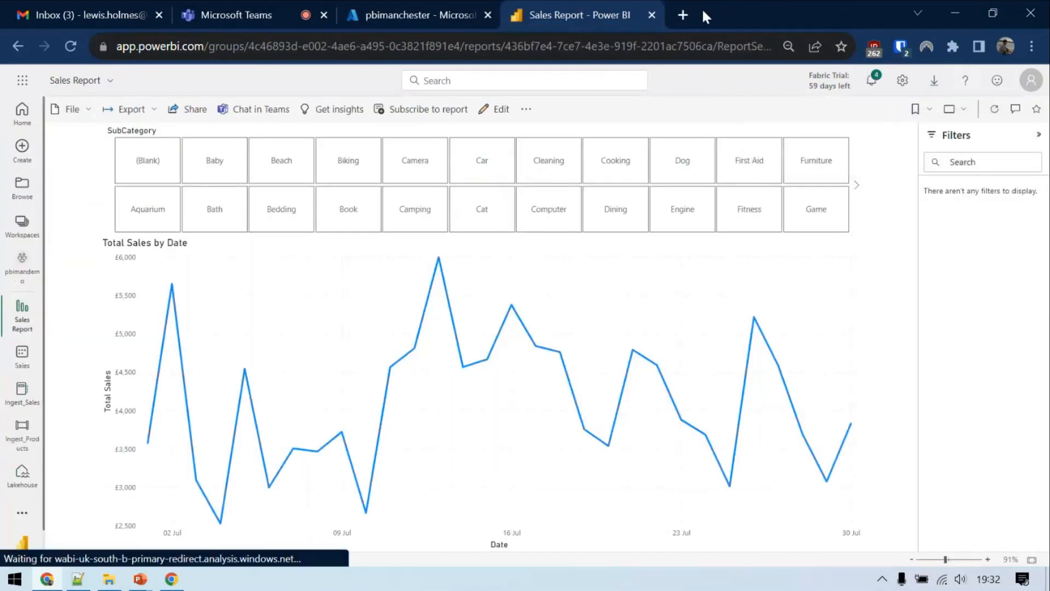
pyautogui.click(682, 14)
pyautogui.write('app')
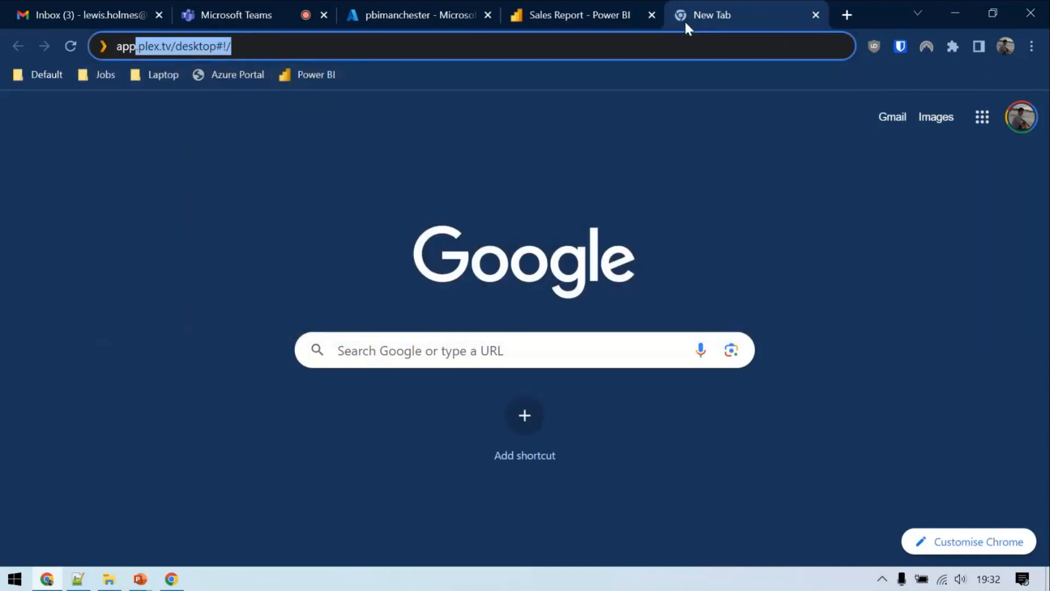
pyautogui.click(308, 75)
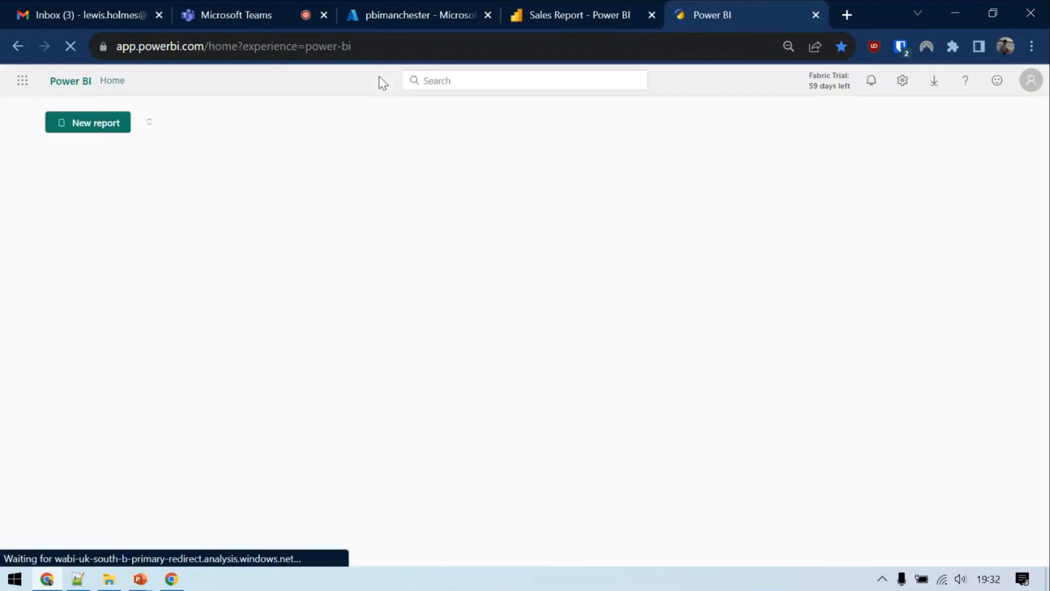
pyautogui.scroll(-4, 172, 516)
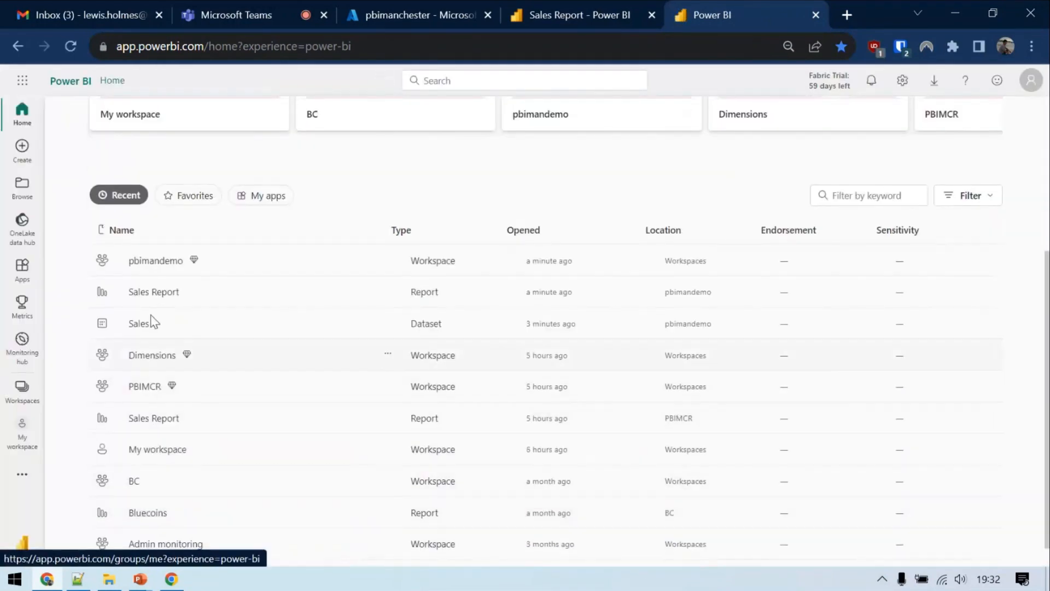
pyautogui.click(159, 261)
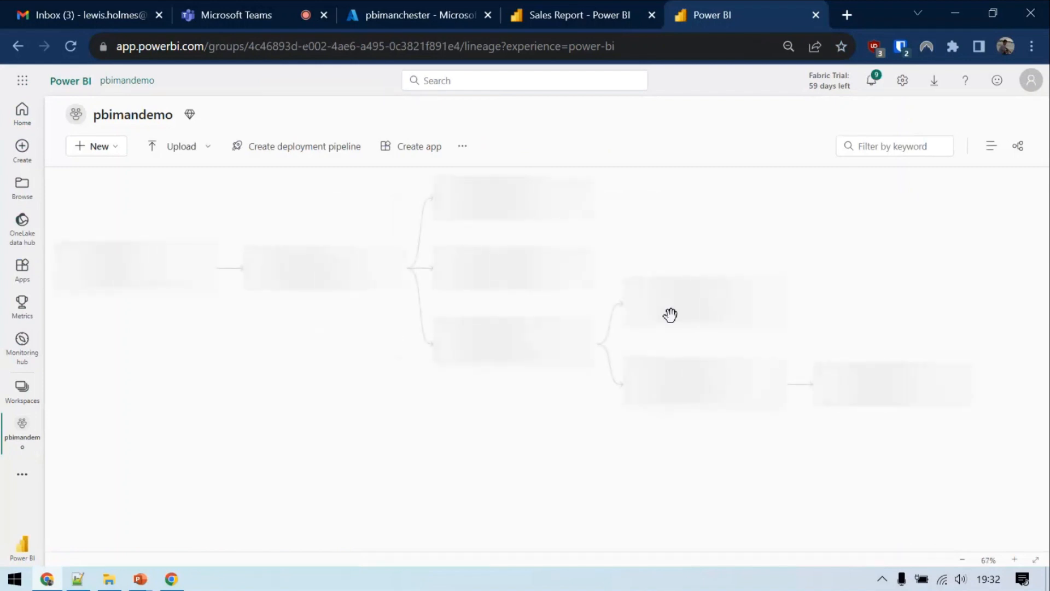
pyautogui.click(500, 193)
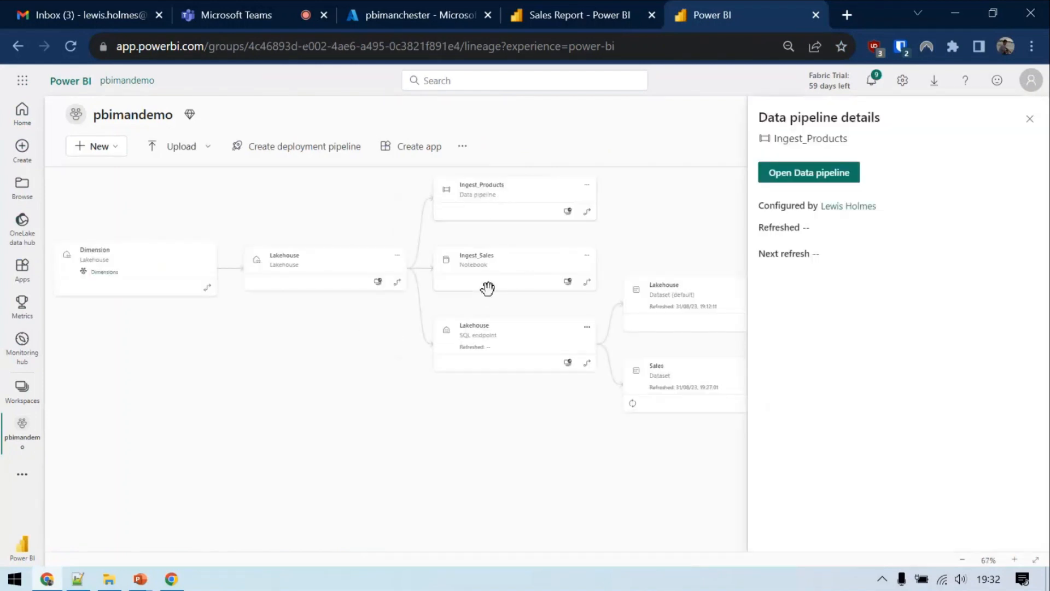
pyautogui.click(499, 268)
pyautogui.click(825, 174)
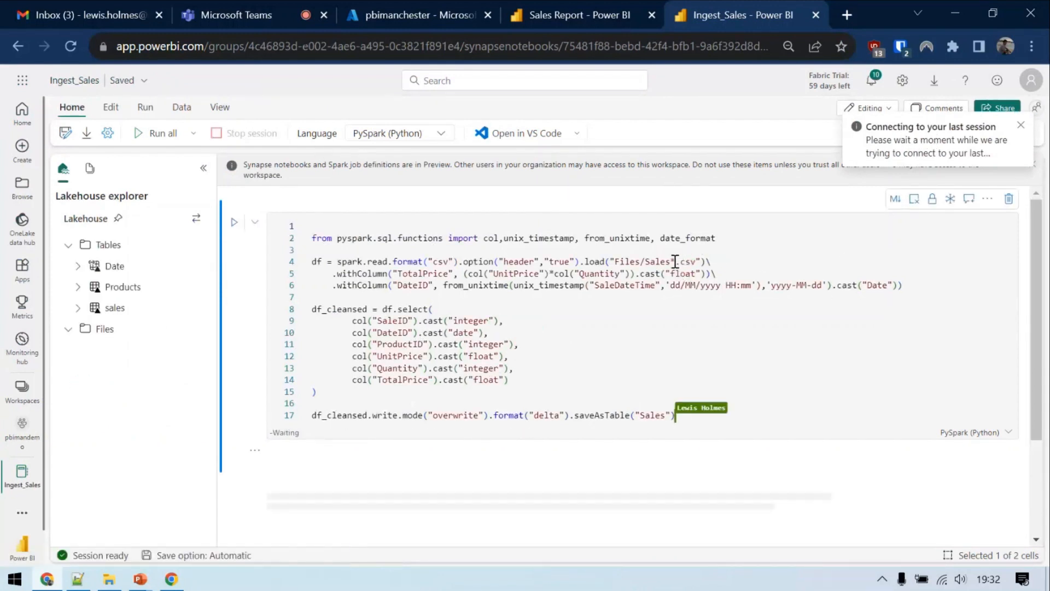
# - Check the notebook's session details and its Spark job list on the monitoring page, and close that page
pyautogui.click(690, 417)
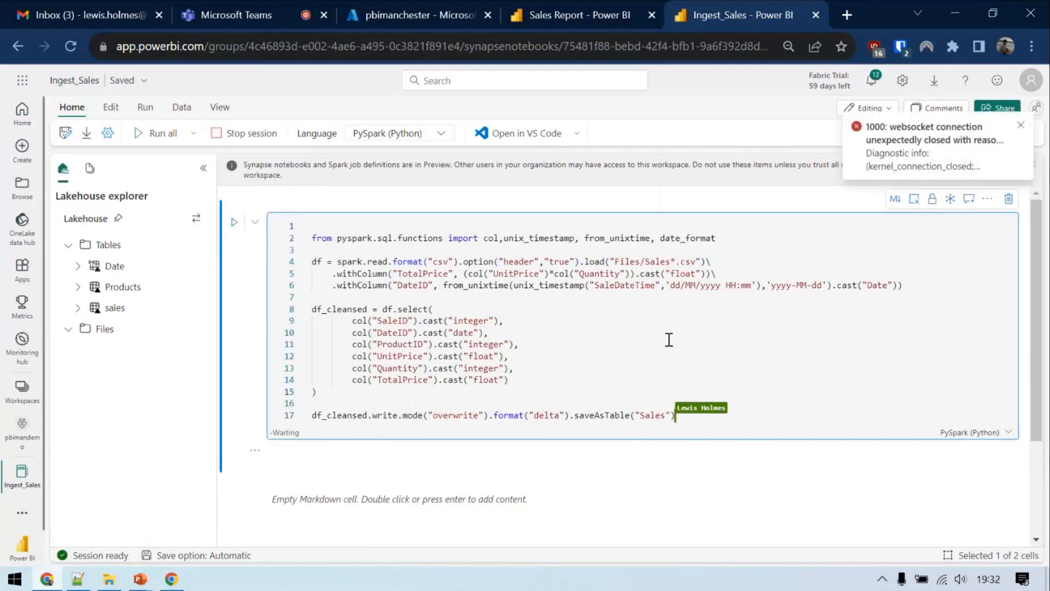
pyautogui.click(520, 358)
pyautogui.click(715, 407)
pyautogui.moveTo(97, 557)
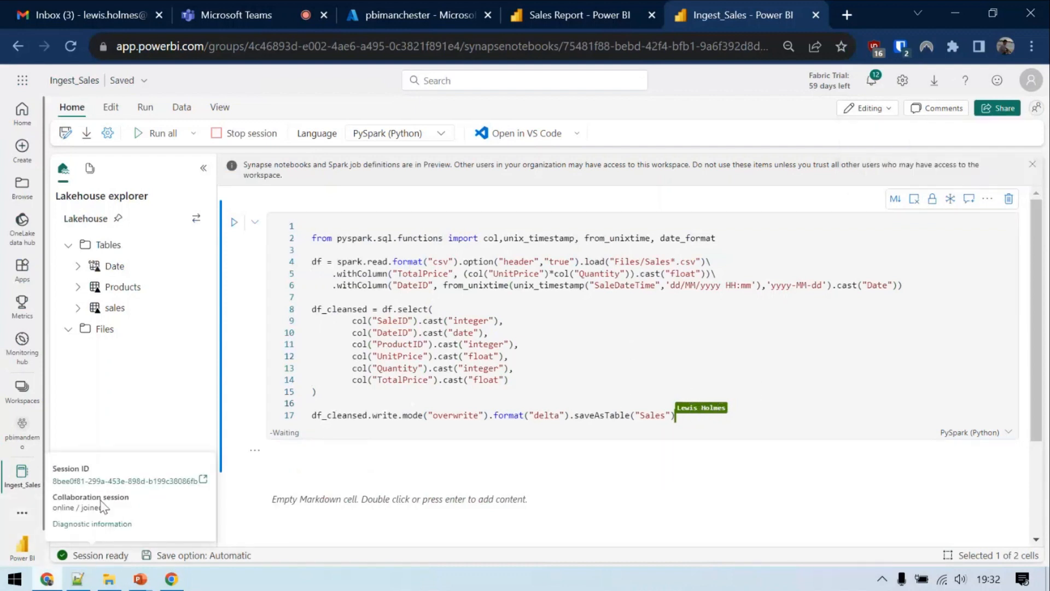
pyautogui.click(203, 480)
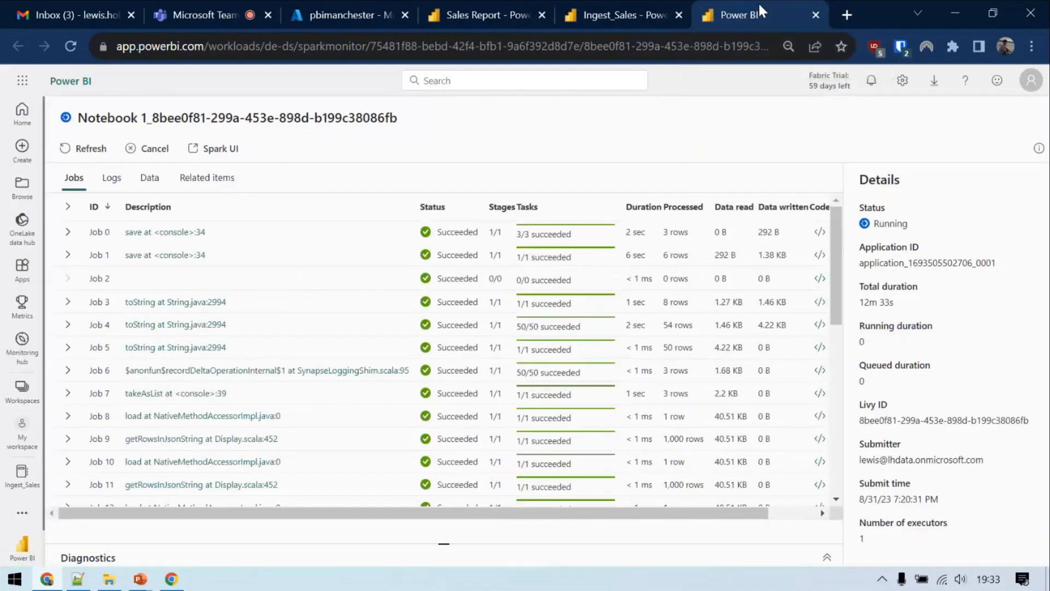
pyautogui.hotkey('ctrl', 'w')
# - Dismiss the preview notice, run all cells of the reopened Ingest_Sales notebook and close the connection error
pyautogui.click(1032, 164)
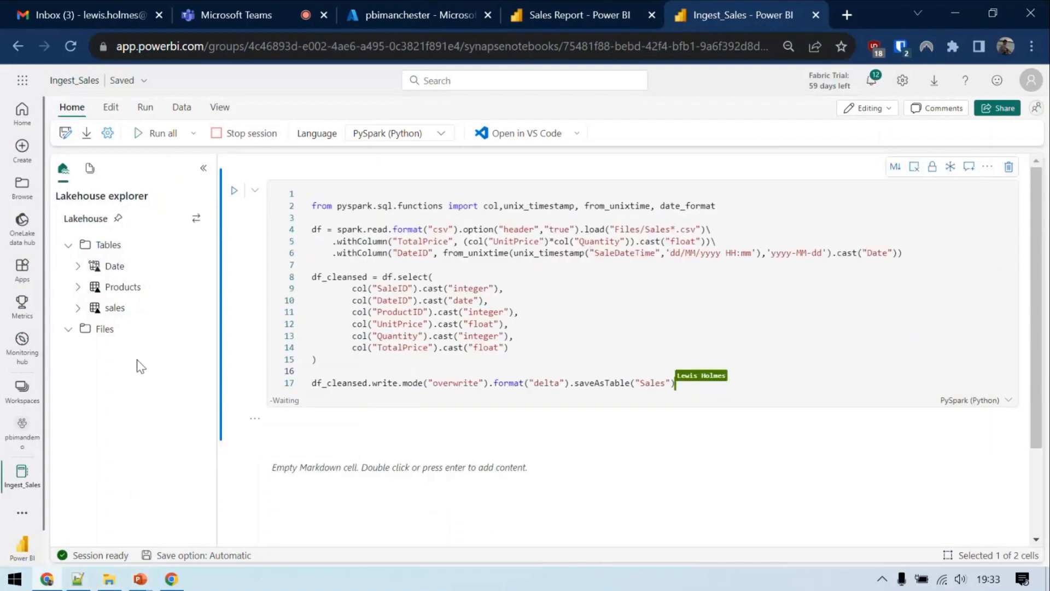
pyautogui.click(193, 133)
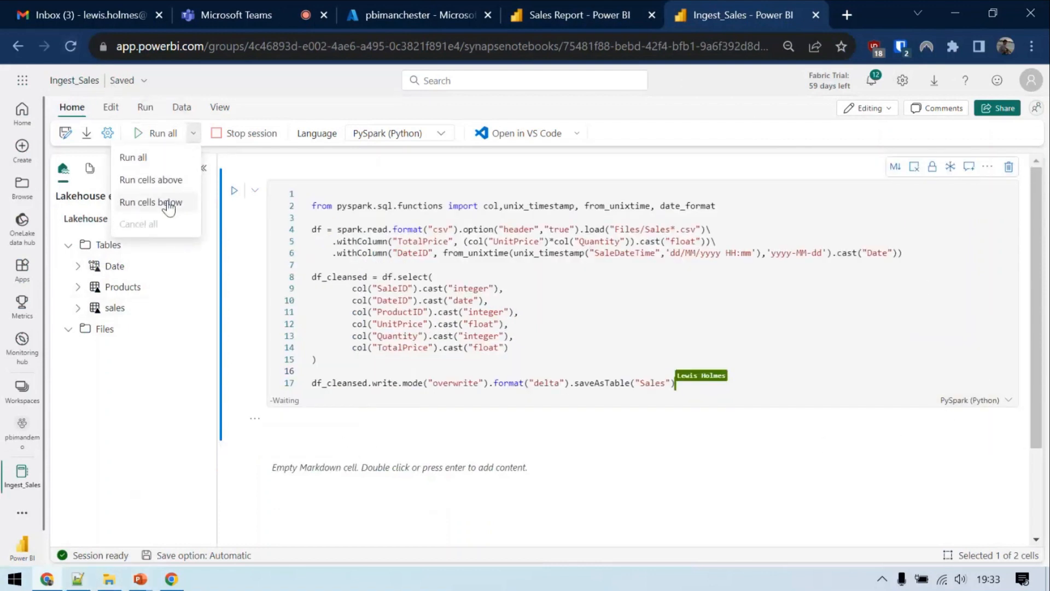
pyautogui.click(162, 159)
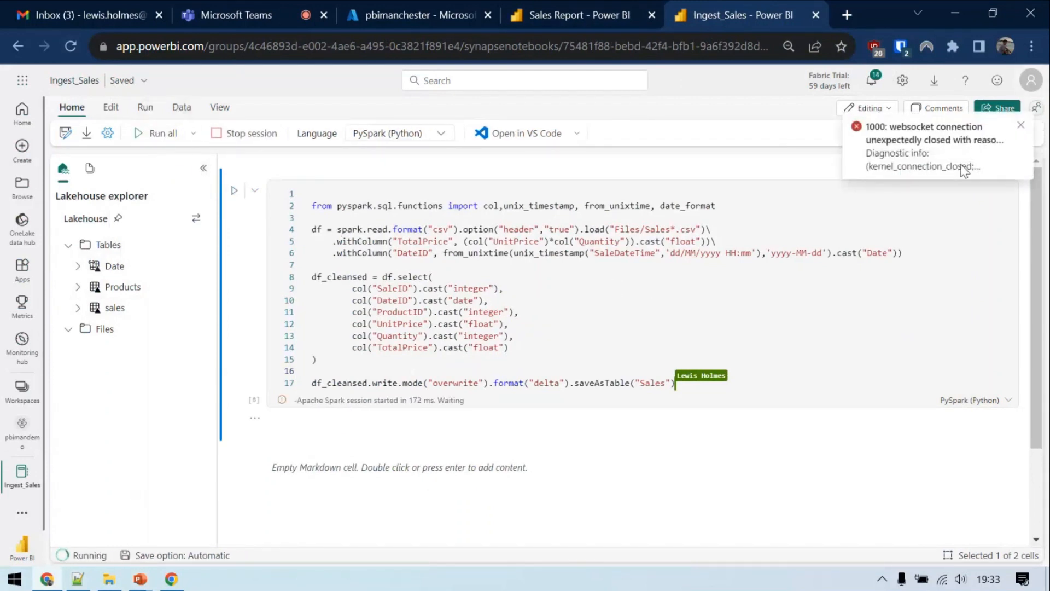
pyautogui.click(1020, 129)
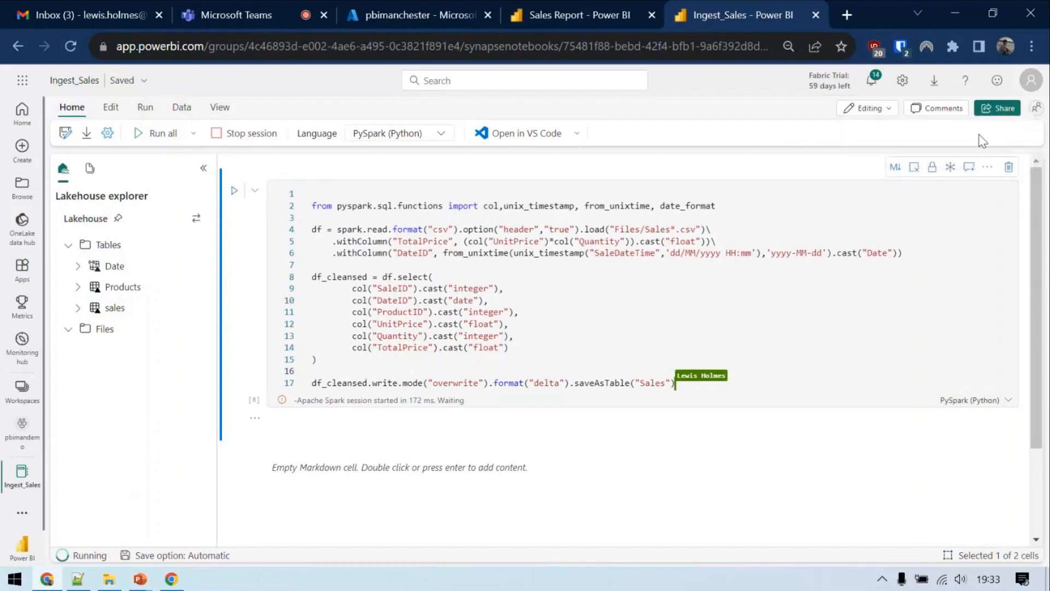
# - Return to the Sales Report and refresh its visuals
pyautogui.moveTo(600, 8)
pyautogui.click(565, 14)
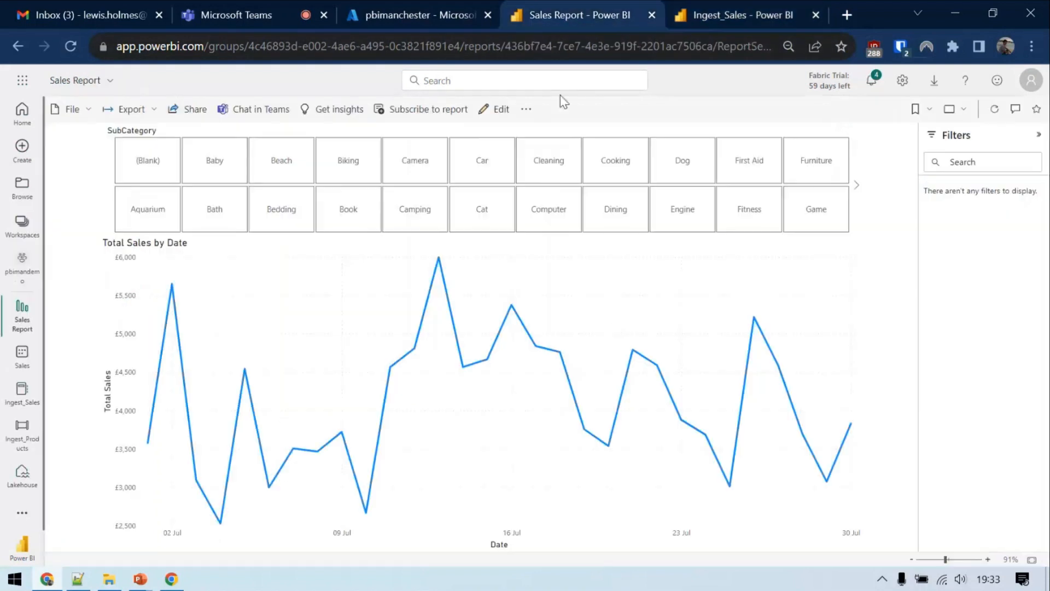
pyautogui.click(994, 109)
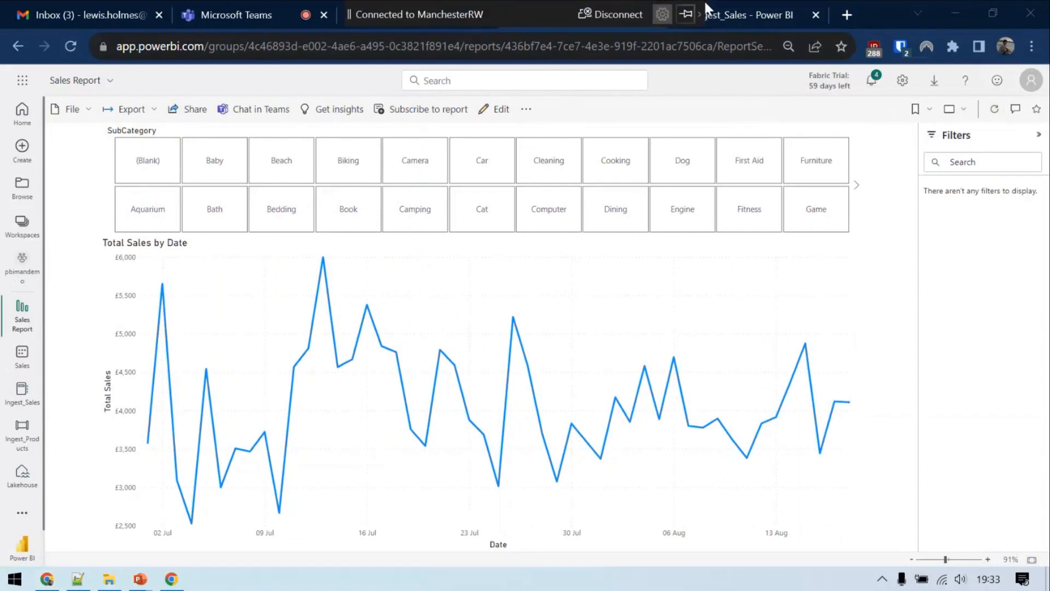
# - Check the Ingest_Sales notebook's run status against the latest dates in the Sales Report's Total Sales by Date chart
pyautogui.click(714, 15)
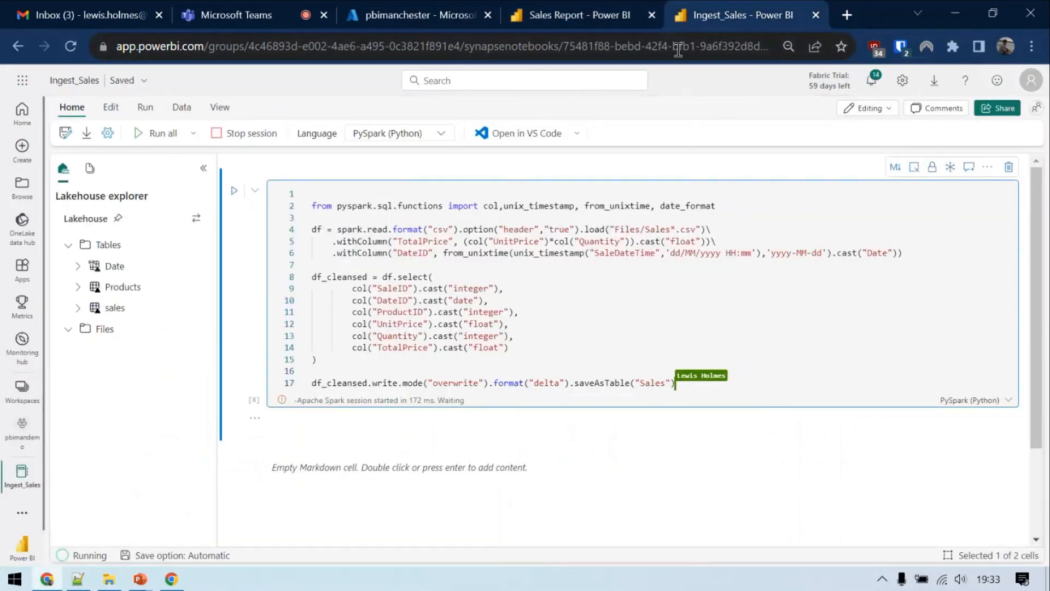
pyautogui.click(608, 17)
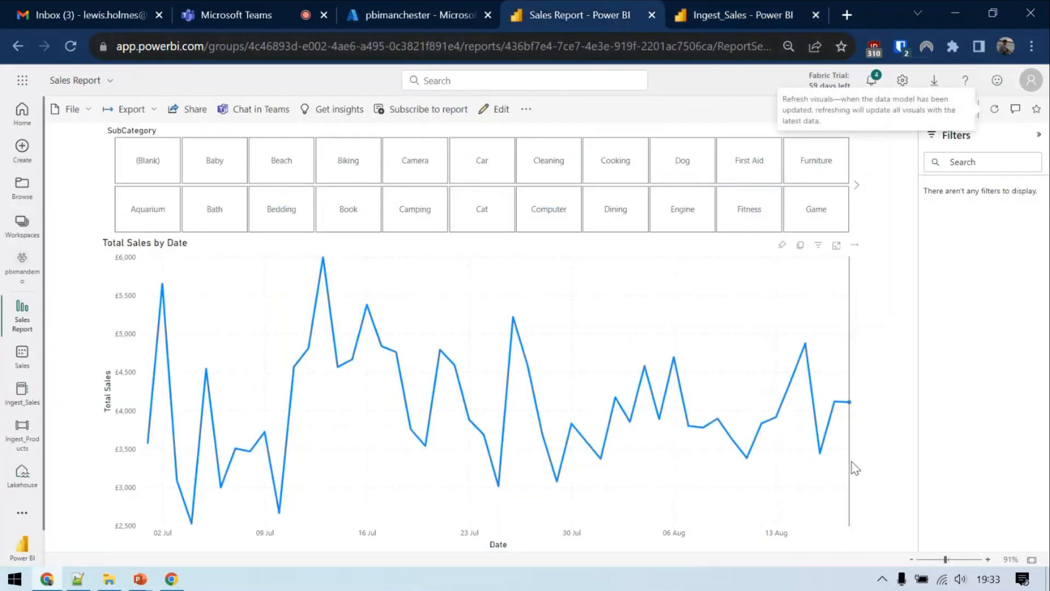
pyautogui.moveTo(852, 462)
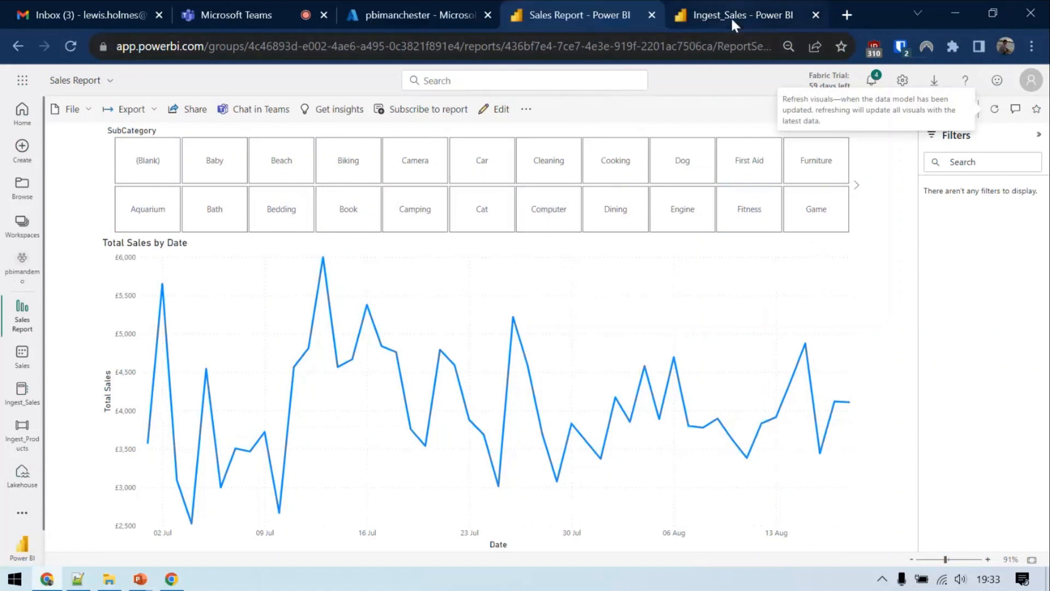
pyautogui.moveTo(731, 21)
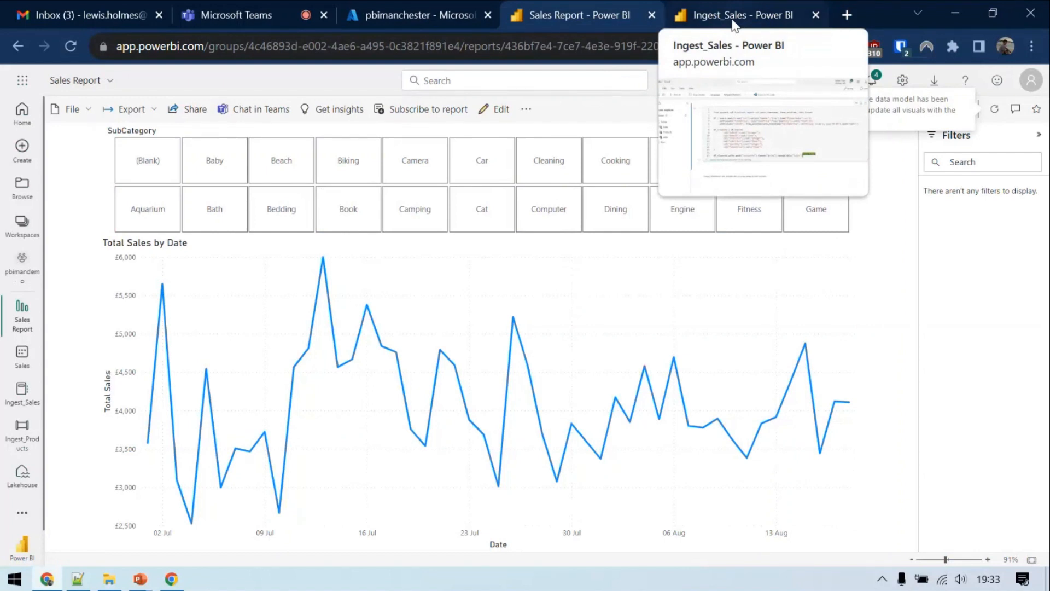
pyautogui.click(722, 9)
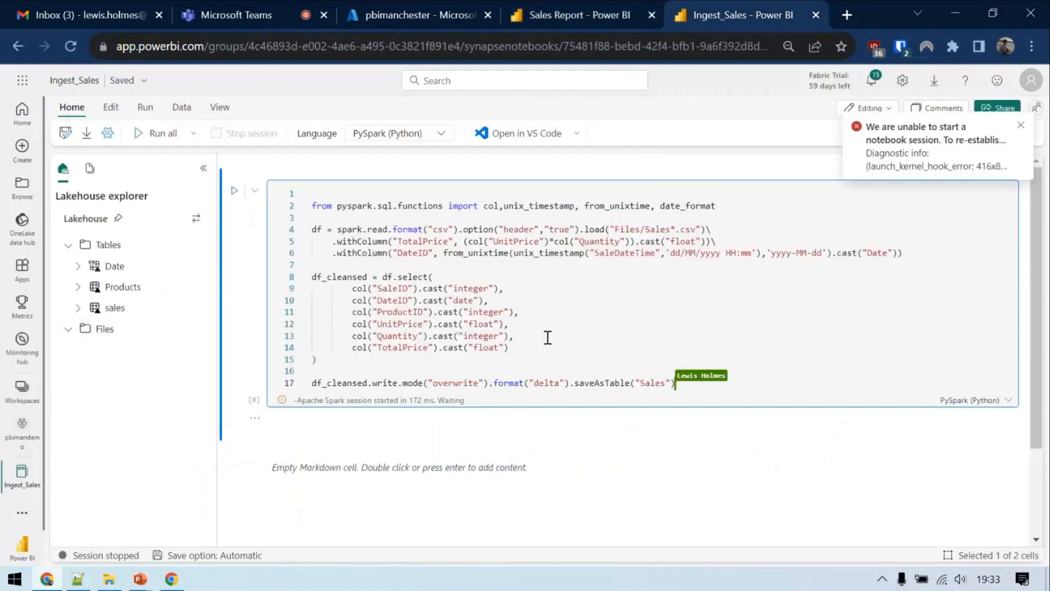
# - Delete Sales August 1-18.csv and Sales July.csv from the lakehouse's synced OneLake Files folder in File Explorer
pyautogui.click(109, 578)
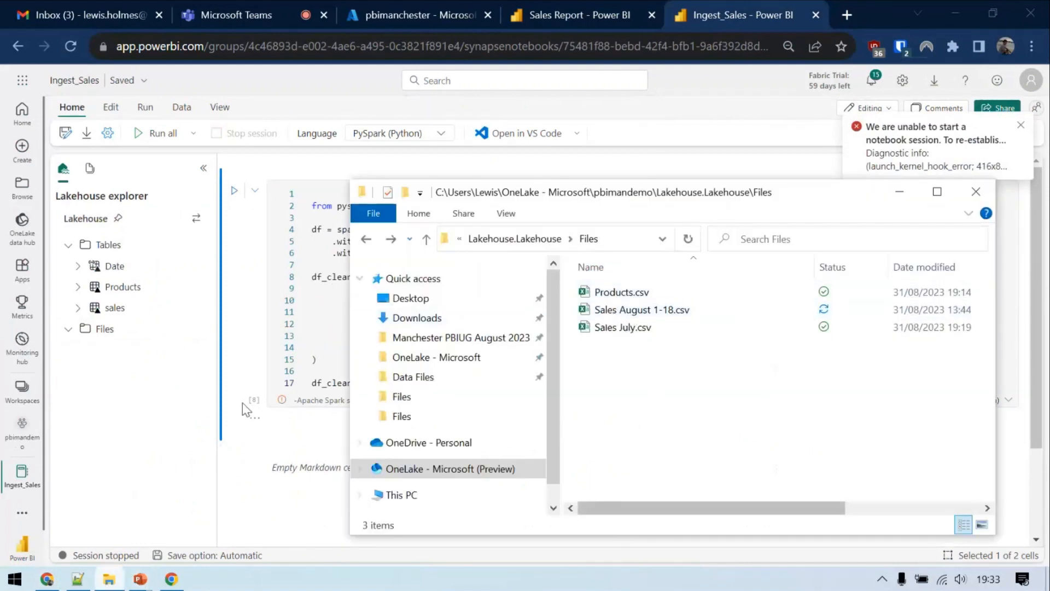
pyautogui.click(253, 339)
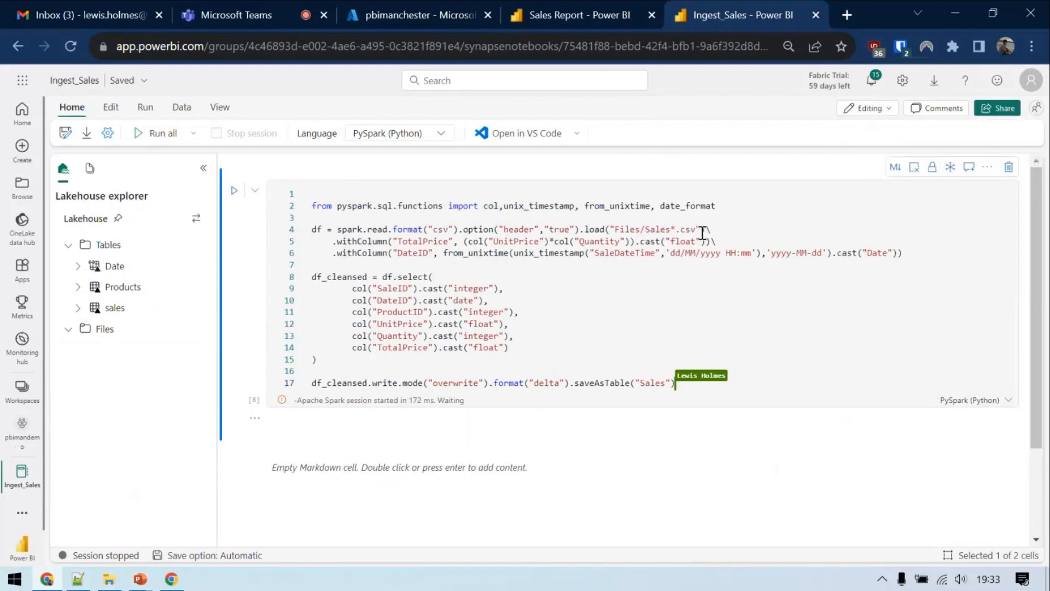
pyautogui.hotkey('alt', 'Tab')
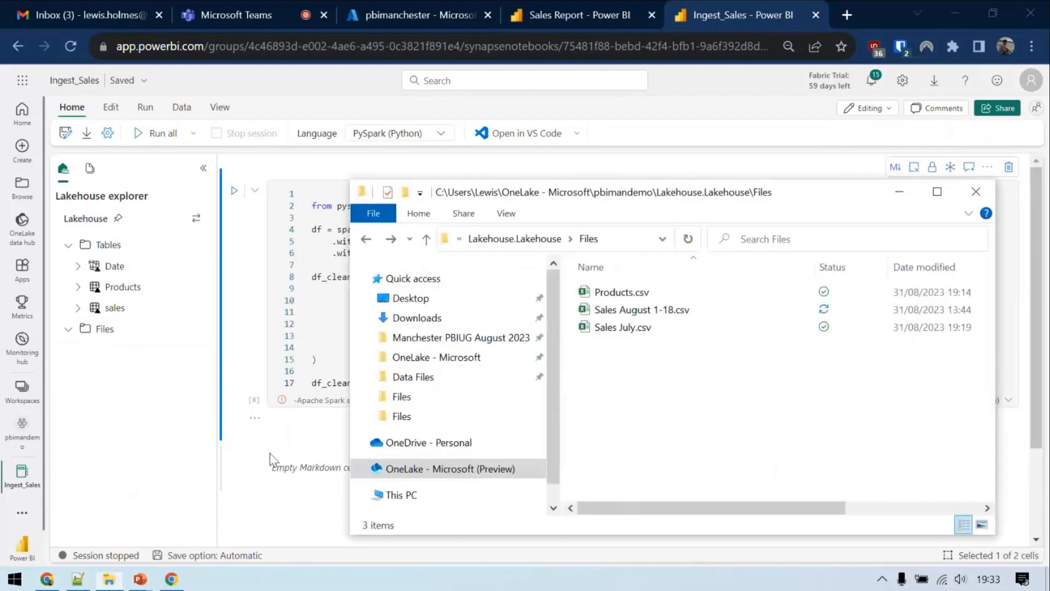
pyautogui.click(656, 308)
pyautogui.click(650, 327)
pyautogui.click(650, 309)
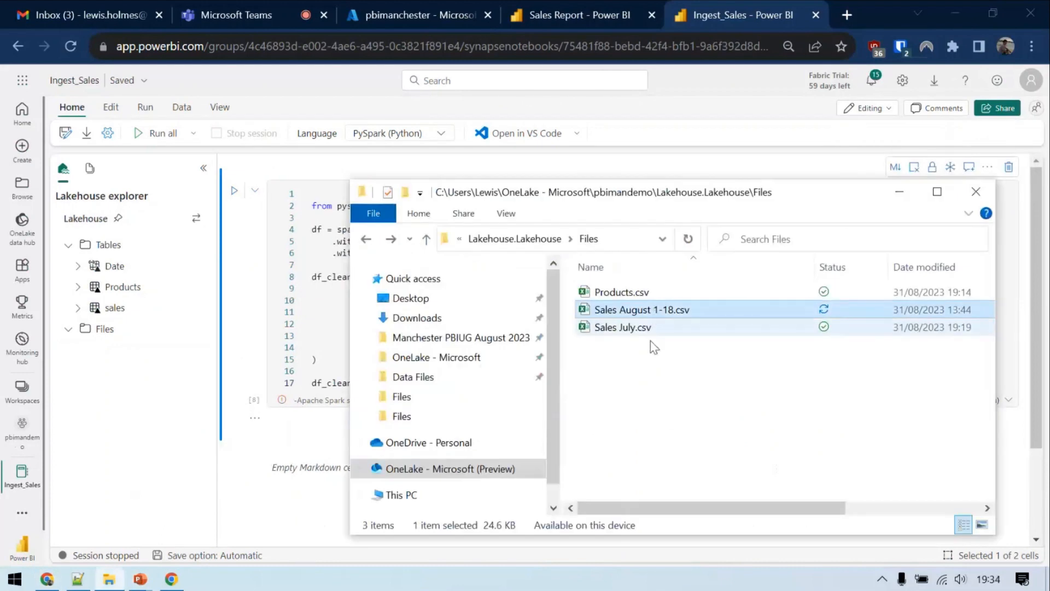
pyautogui.keyDown('shift'); pyautogui.click(613, 328); pyautogui.keyUp('shift')
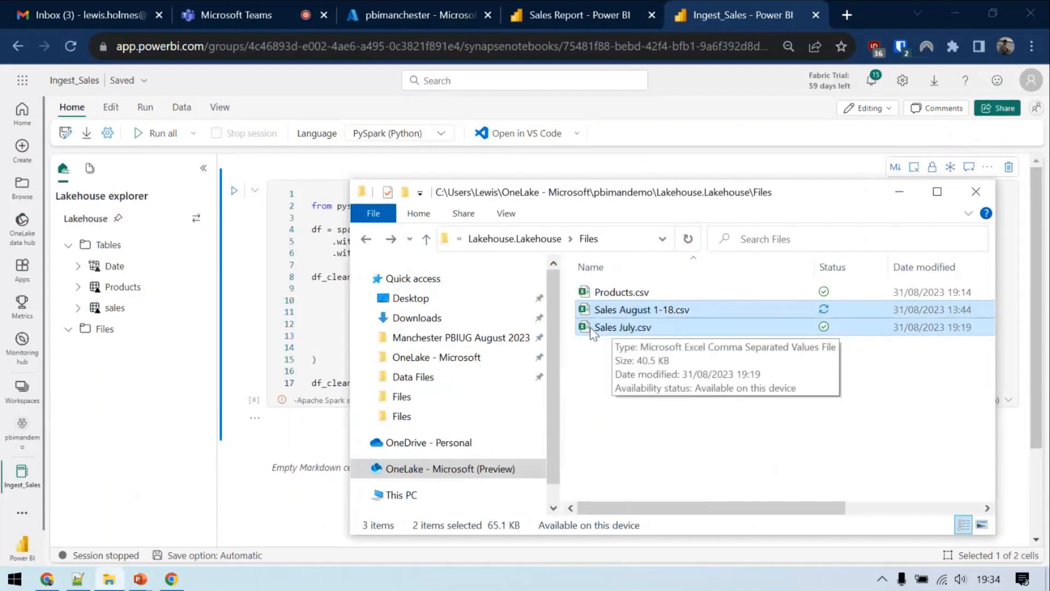
pyautogui.press('Delete')
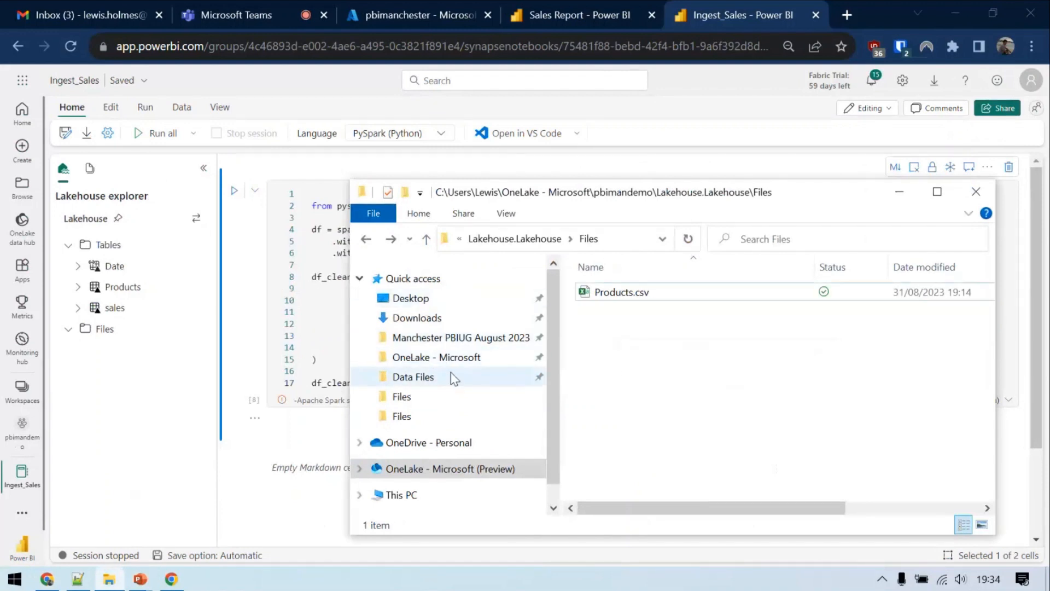
# - Copy Sales August 19.csv from the local Data Files folder into the lakehouse's OneLake Files folder
pyautogui.click(366, 239)
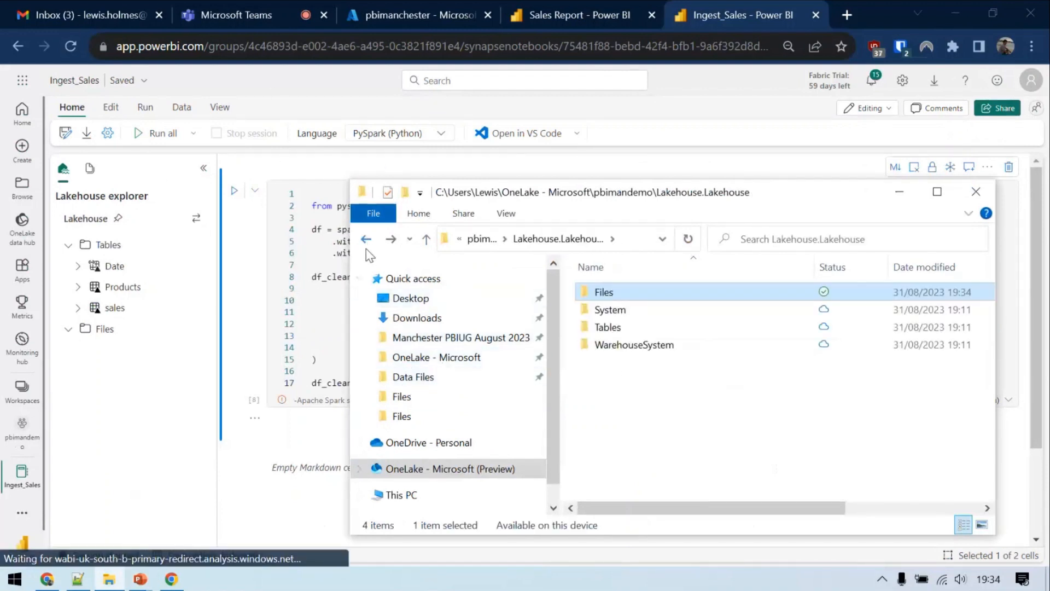
pyautogui.click(367, 249)
pyautogui.click(367, 249)
pyautogui.click(367, 250)
pyautogui.click(367, 249)
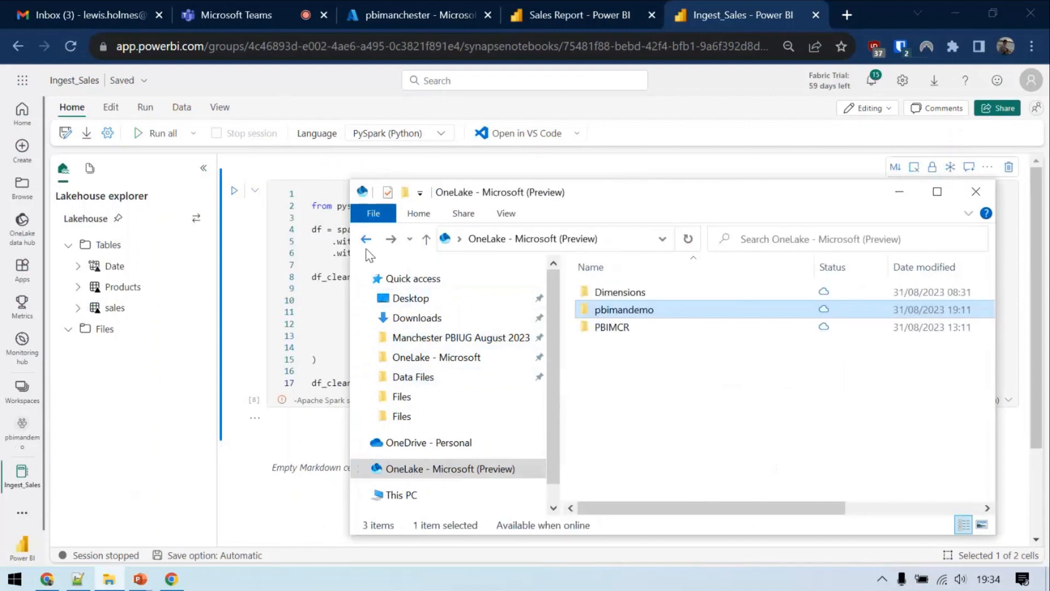
pyautogui.click(367, 249)
pyautogui.click(627, 363)
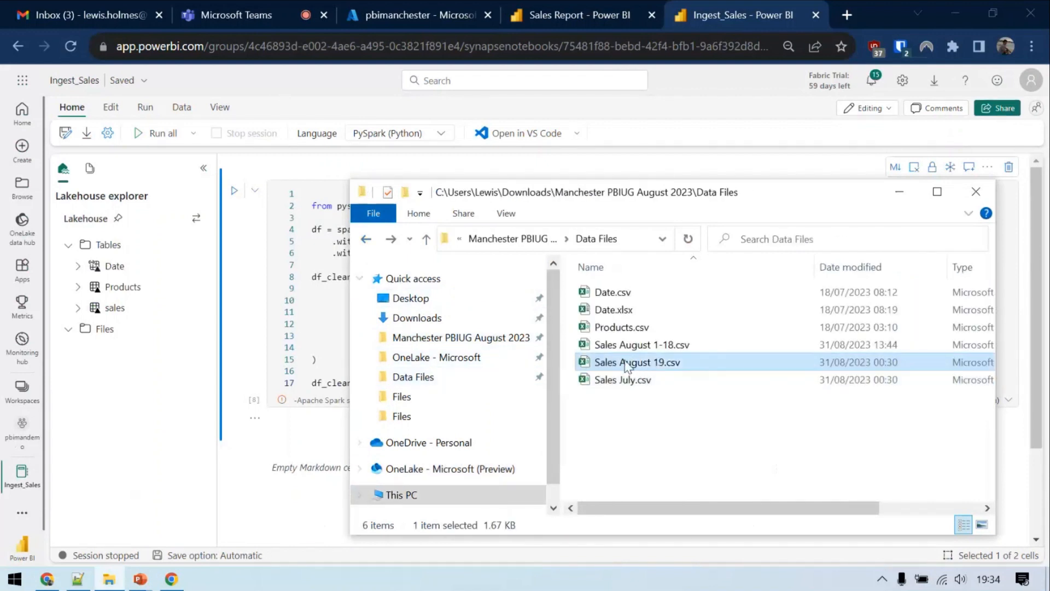
pyautogui.click(382, 244)
pyautogui.click(385, 242)
pyautogui.click(385, 241)
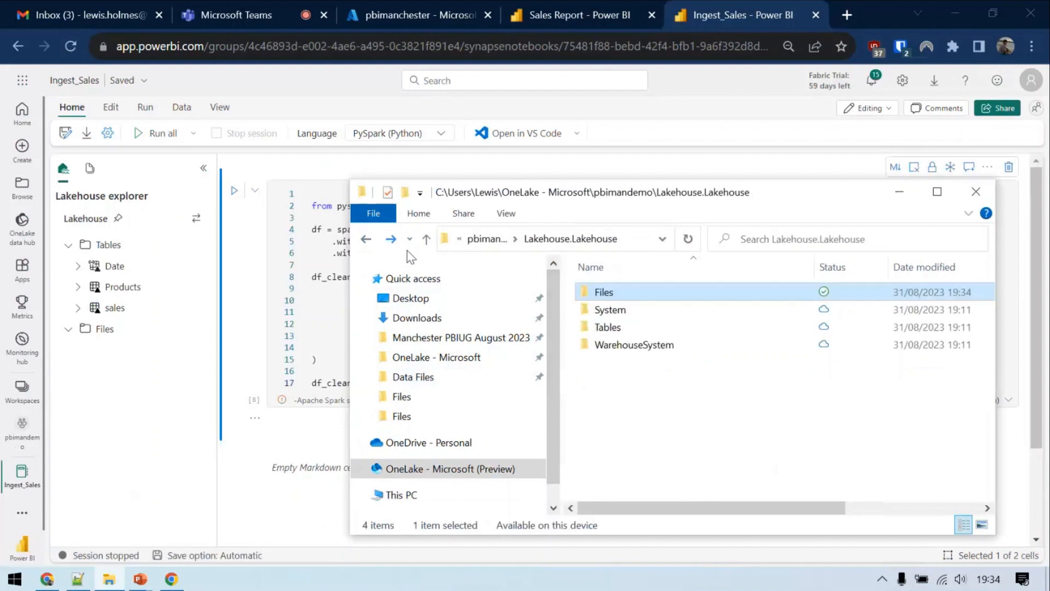
pyautogui.doubleClick(663, 297)
pyautogui.hotkey('ctrl', 'v')
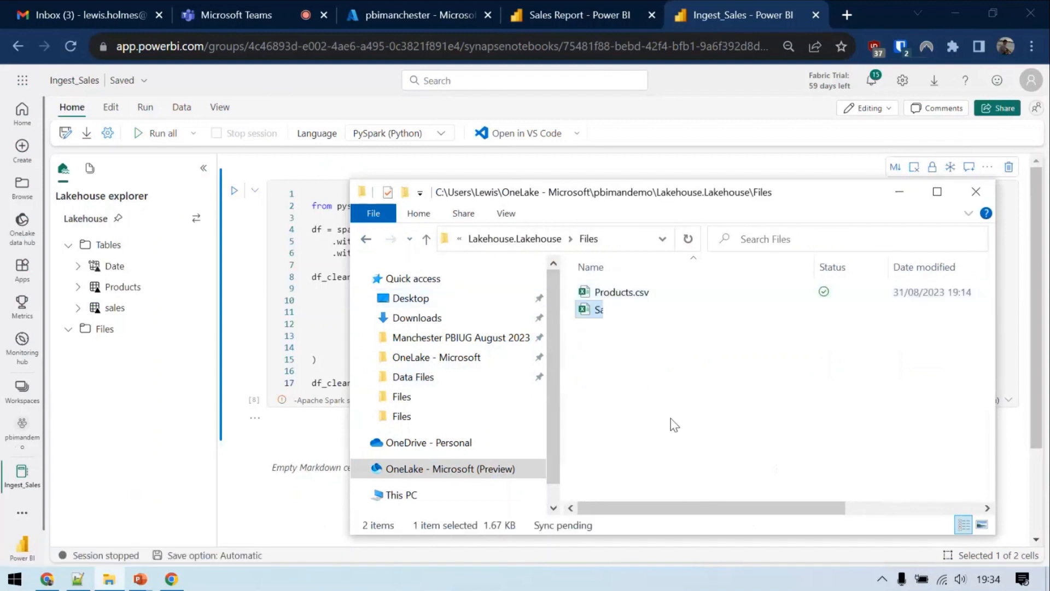
# - Back in the Ingest_Sales notebook, set the Sales table's write mode to append and run all cells
pyautogui.click(241, 334)
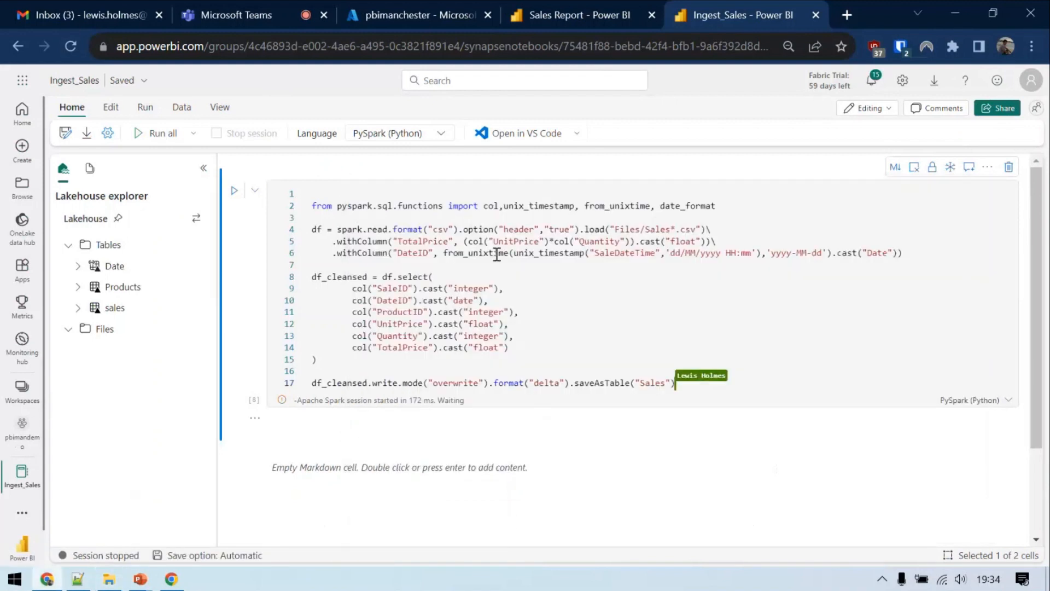
pyautogui.doubleClick(449, 382)
pyautogui.write('append')
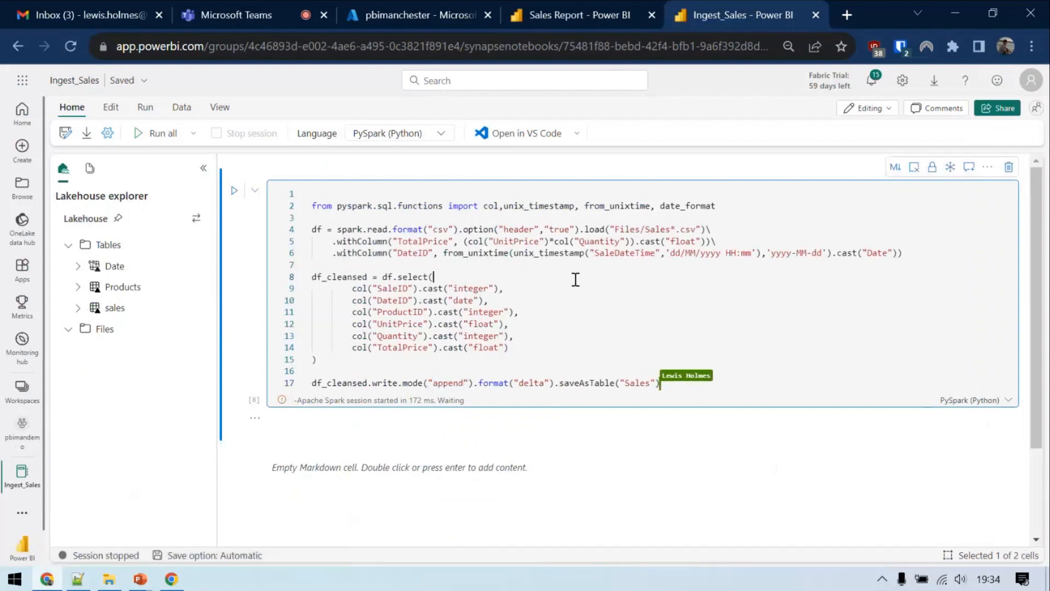
pyautogui.click(156, 136)
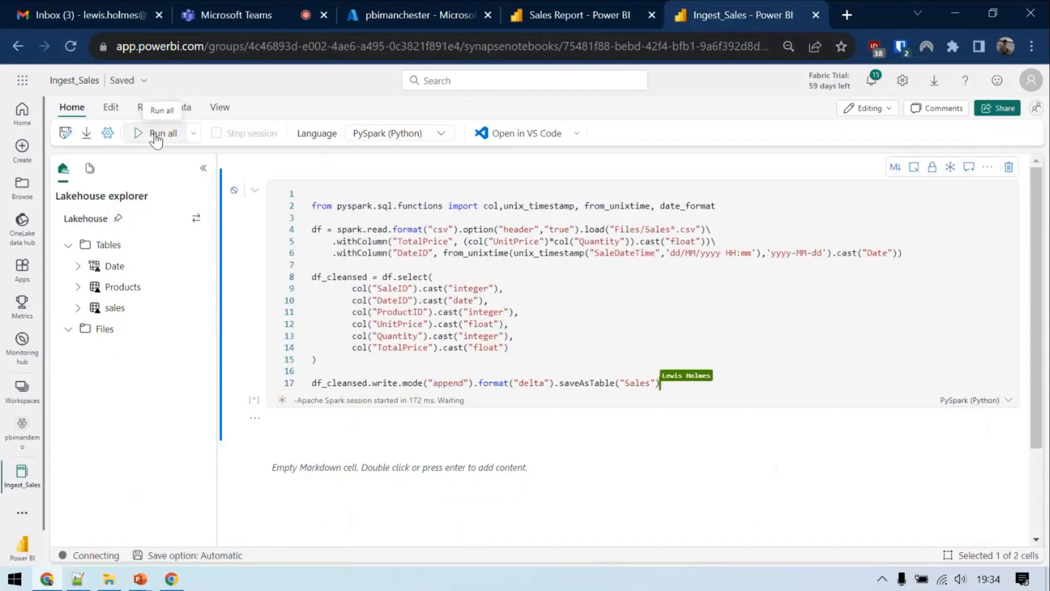
pyautogui.moveTo(389, 448)
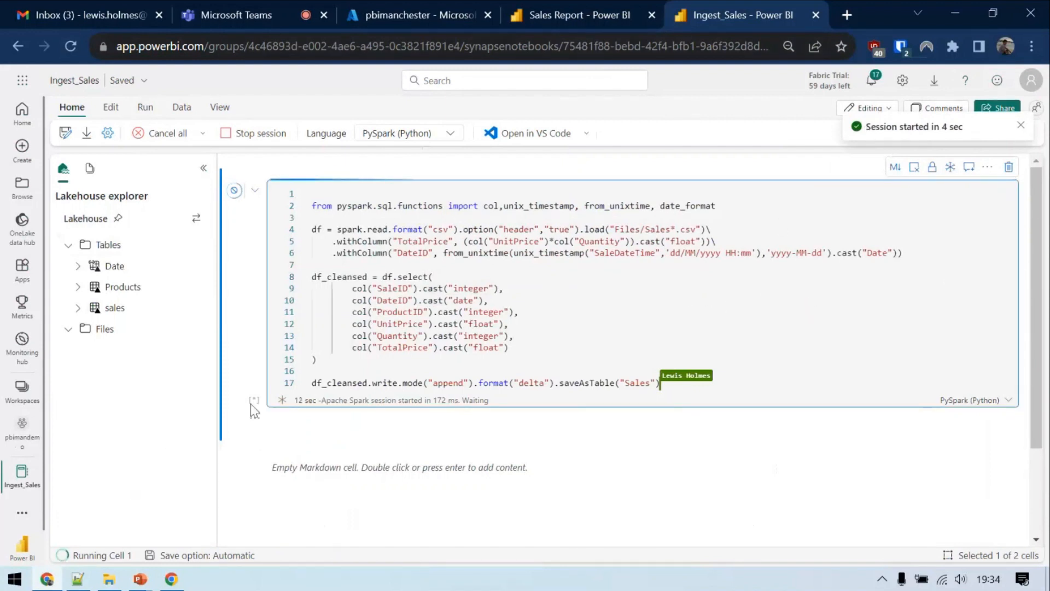
pyautogui.click(273, 422)
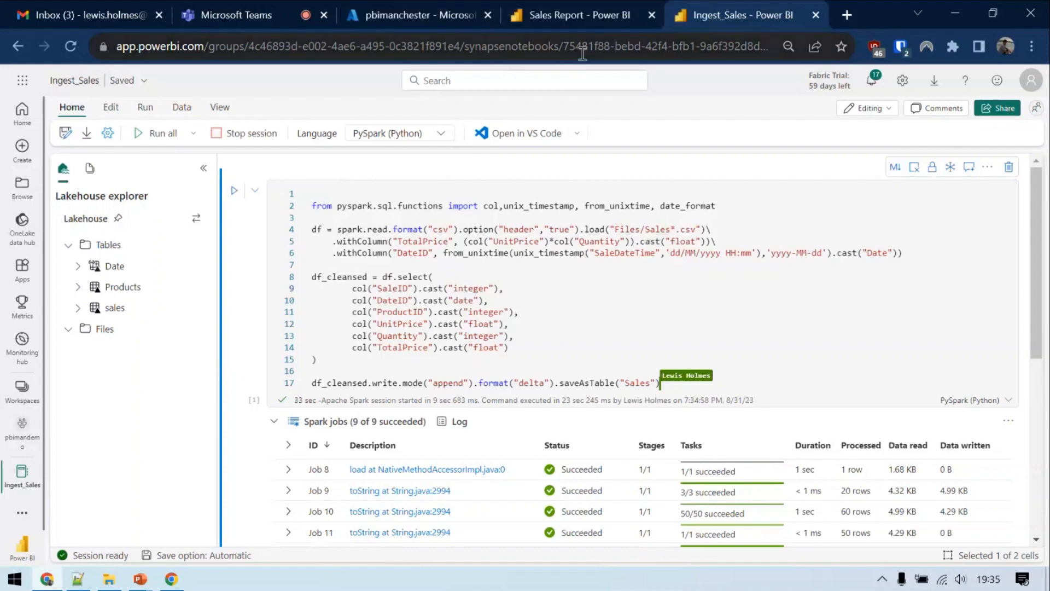
# - Refresh the Sales Report's visuals and inspect the newest point on the Total Sales by Date chart
pyautogui.click(583, 16)
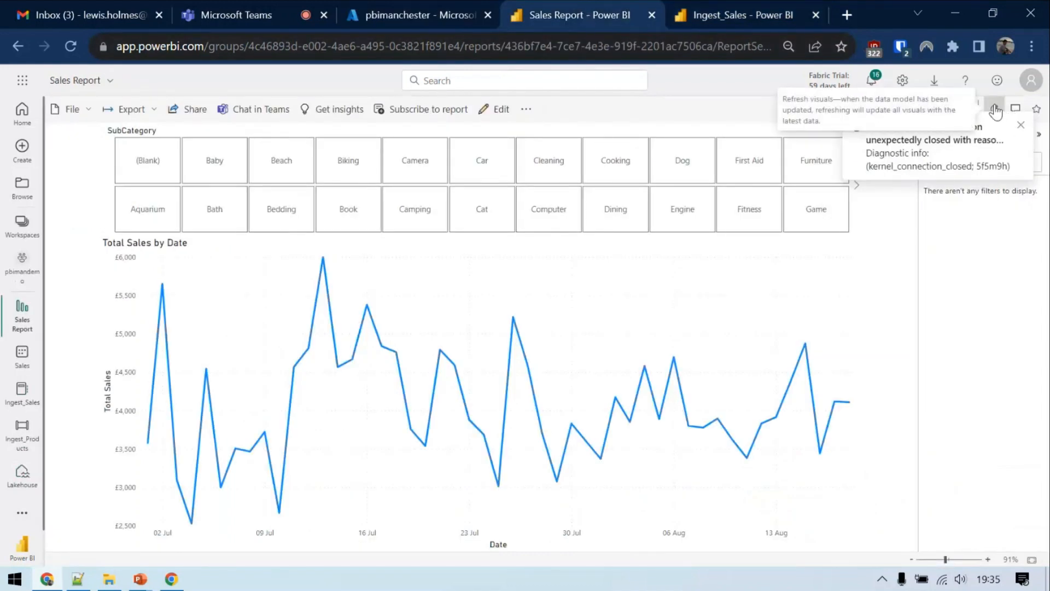
pyautogui.click(995, 110)
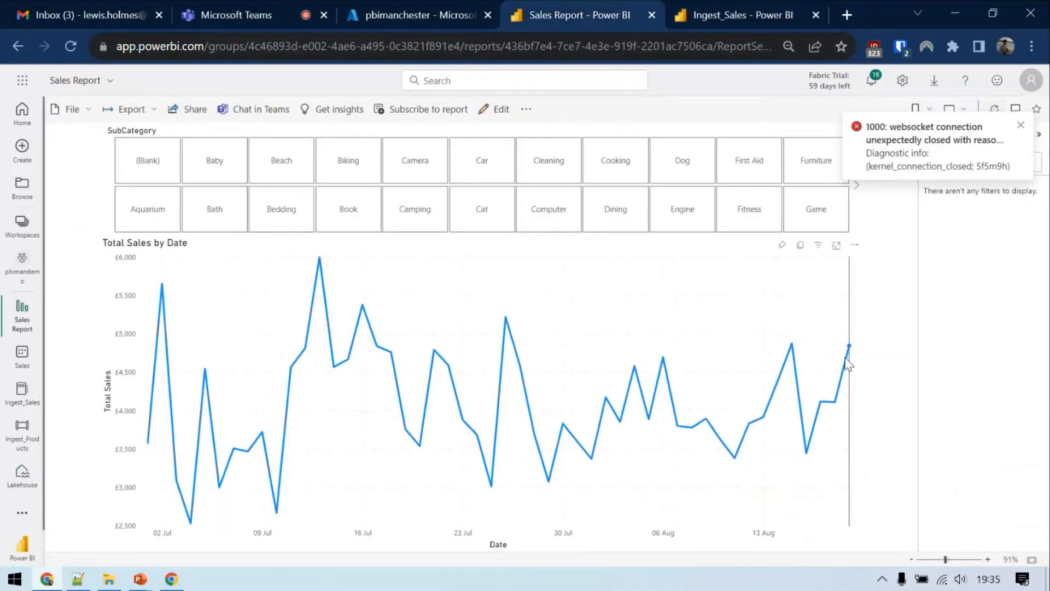
pyautogui.moveTo(850, 348)
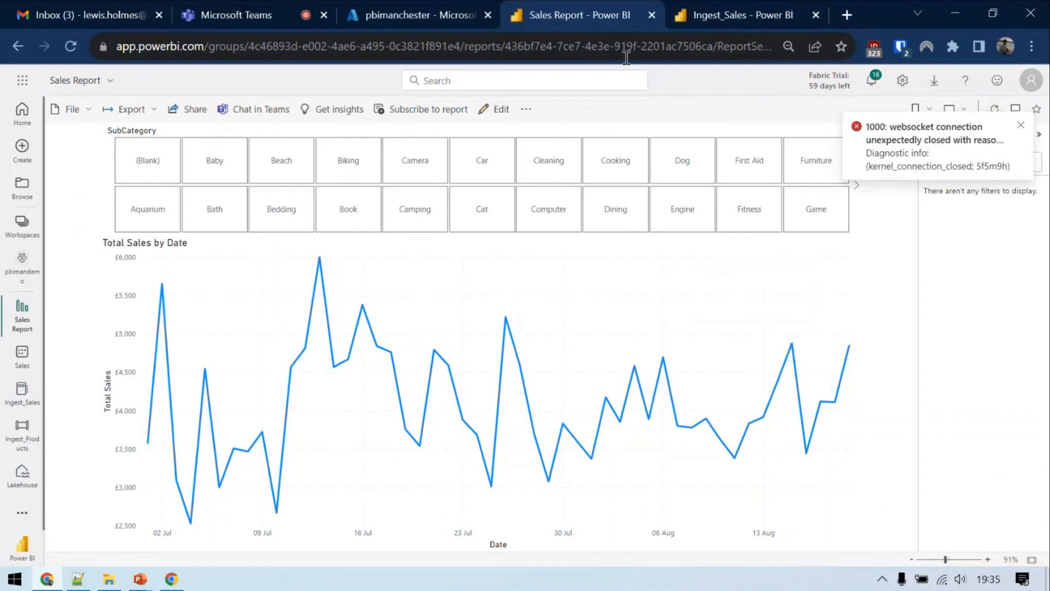
# - Open the pbimandemo workspace lineage in the notebook's browser tab and review the Sales Report and Lakehouse details
pyautogui.click(752, 17)
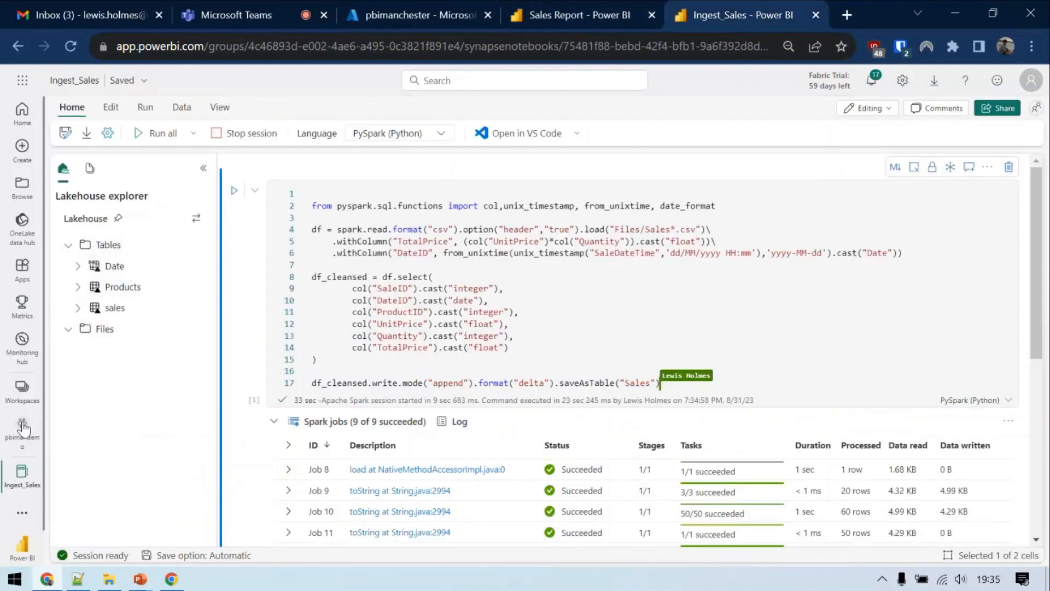
pyautogui.click(22, 441)
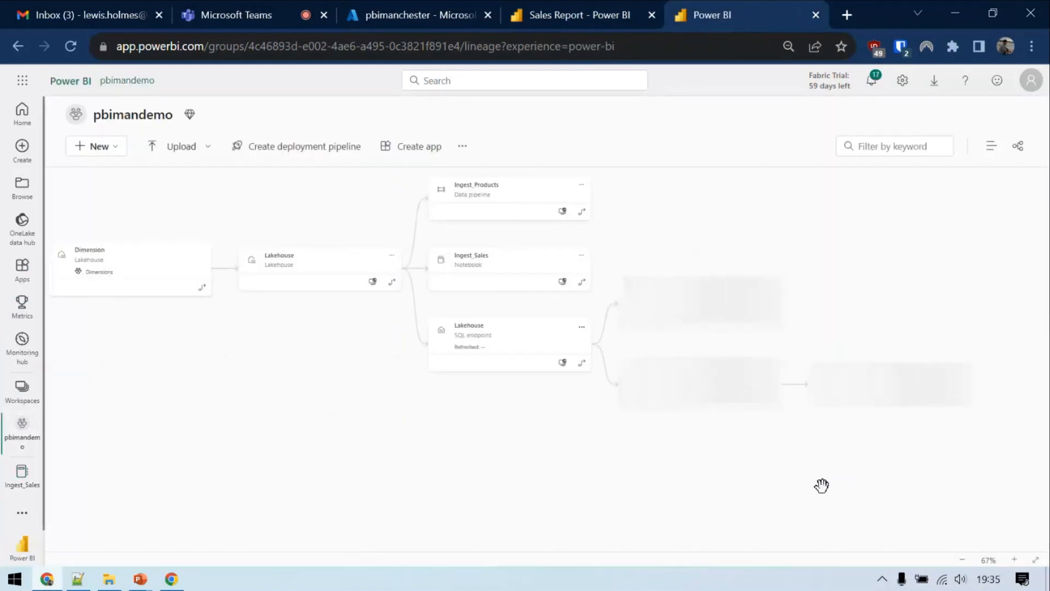
pyautogui.click(874, 377)
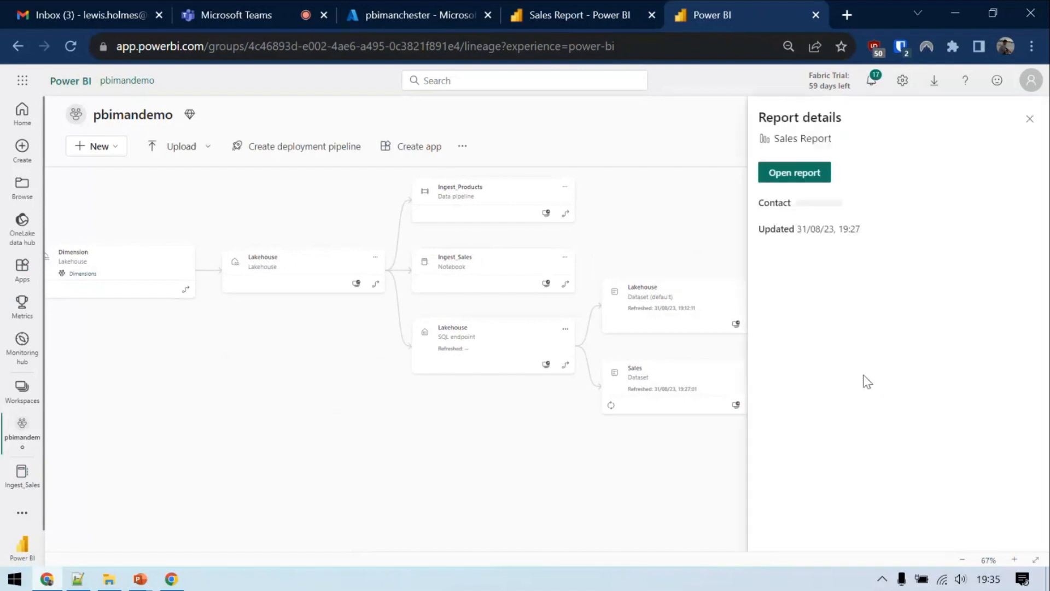
pyautogui.click(557, 526)
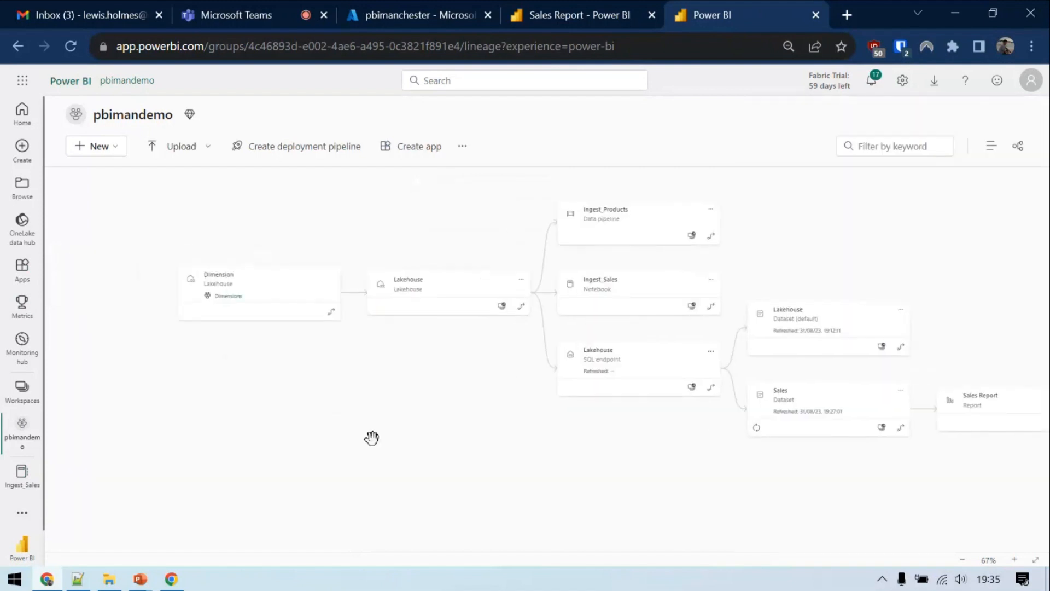
pyautogui.click(421, 292)
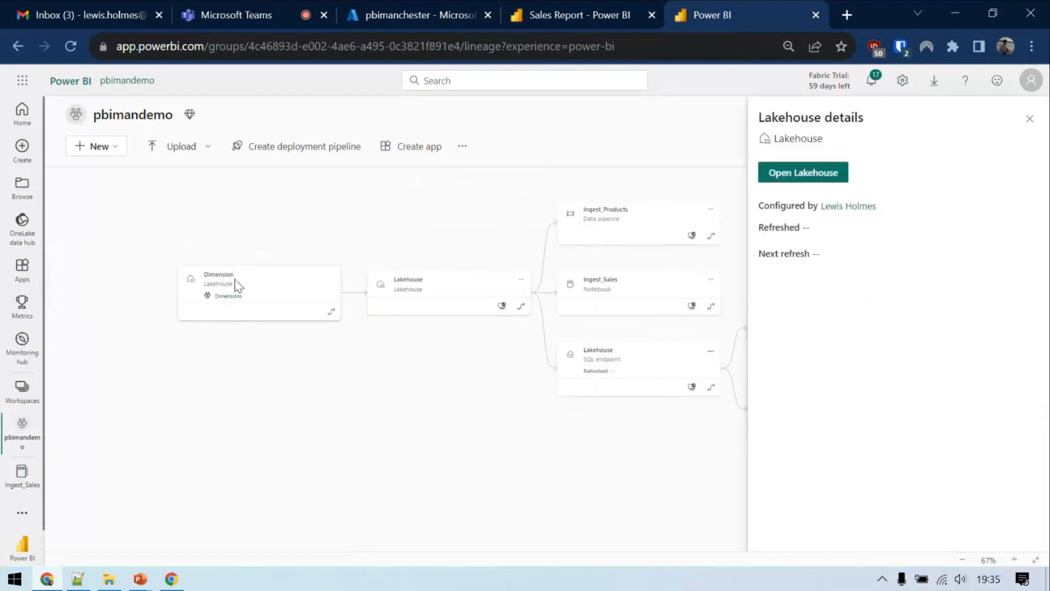
pyautogui.click(1029, 120)
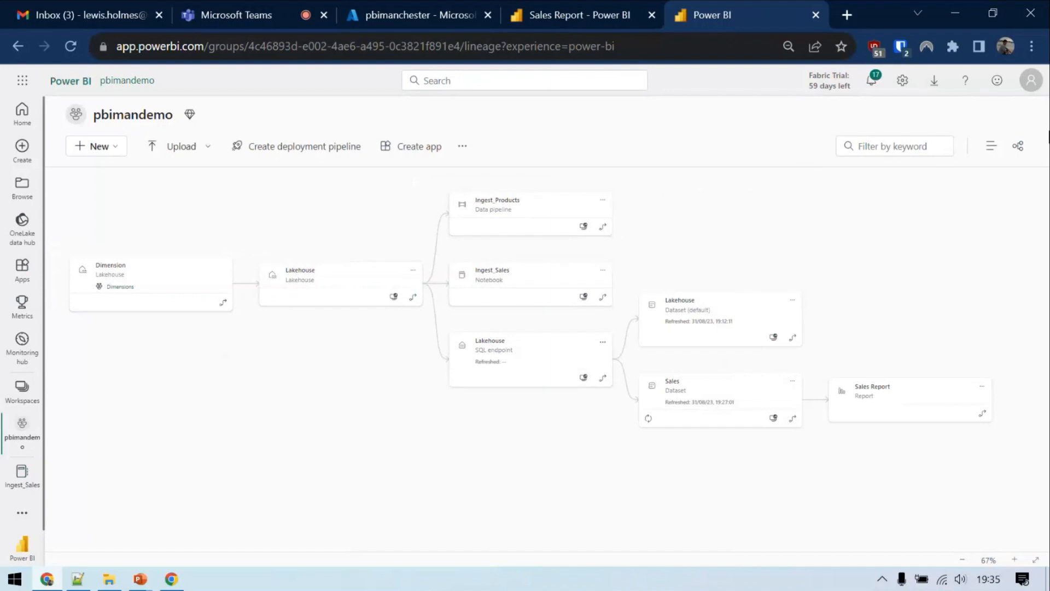
# - Open the Sales Report from its report details in the pbimandemo workspace lineage
pyautogui.scroll(3, 731, 416)
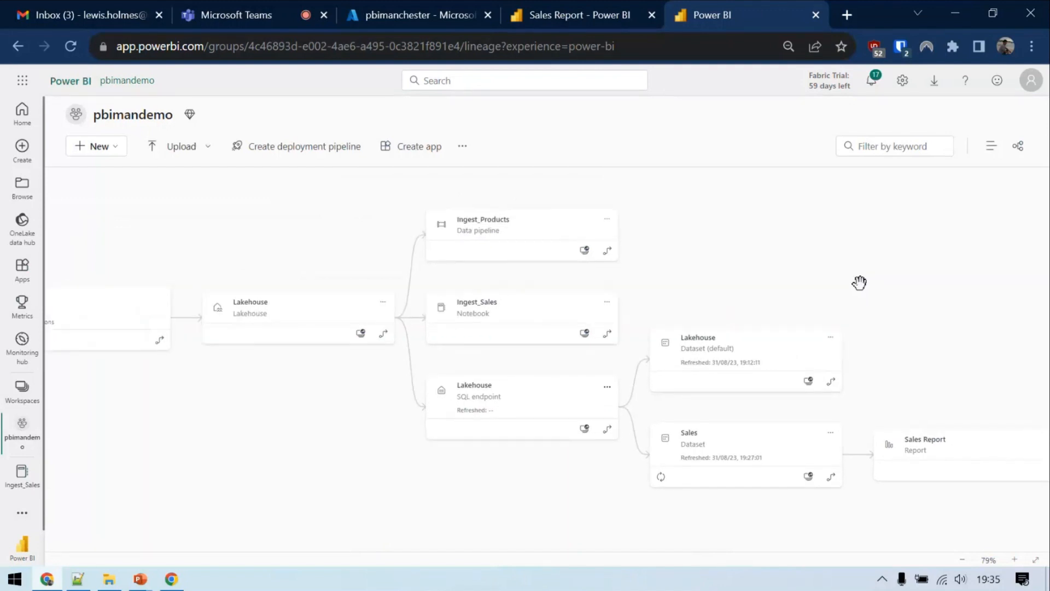
pyautogui.click(947, 458)
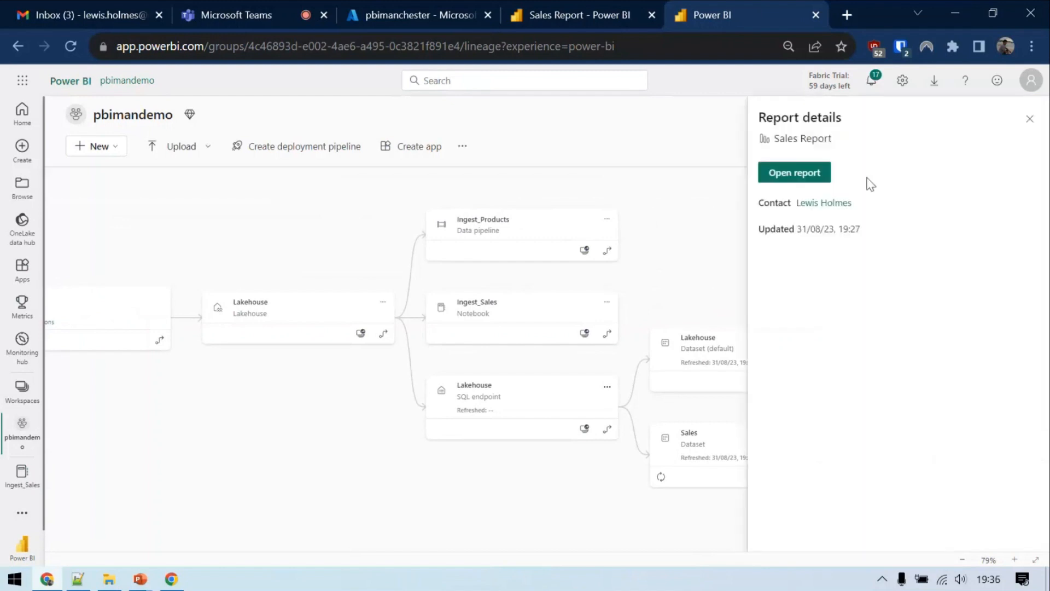
pyautogui.click(820, 175)
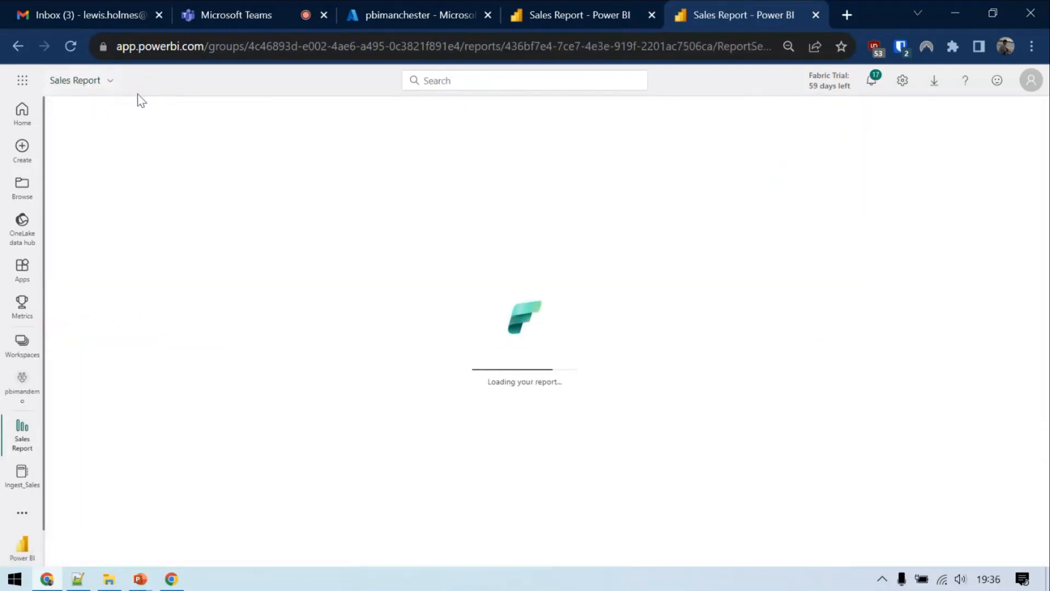
# - Download the Sales Report as a .pbix copy with a live connection to data online
pyautogui.click(67, 116)
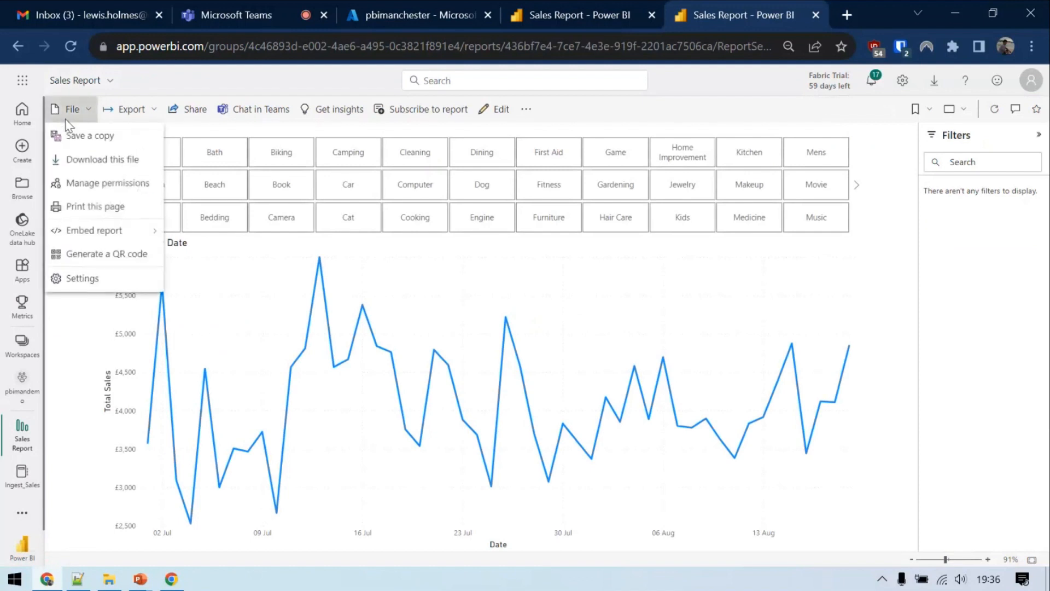
pyautogui.click(93, 233)
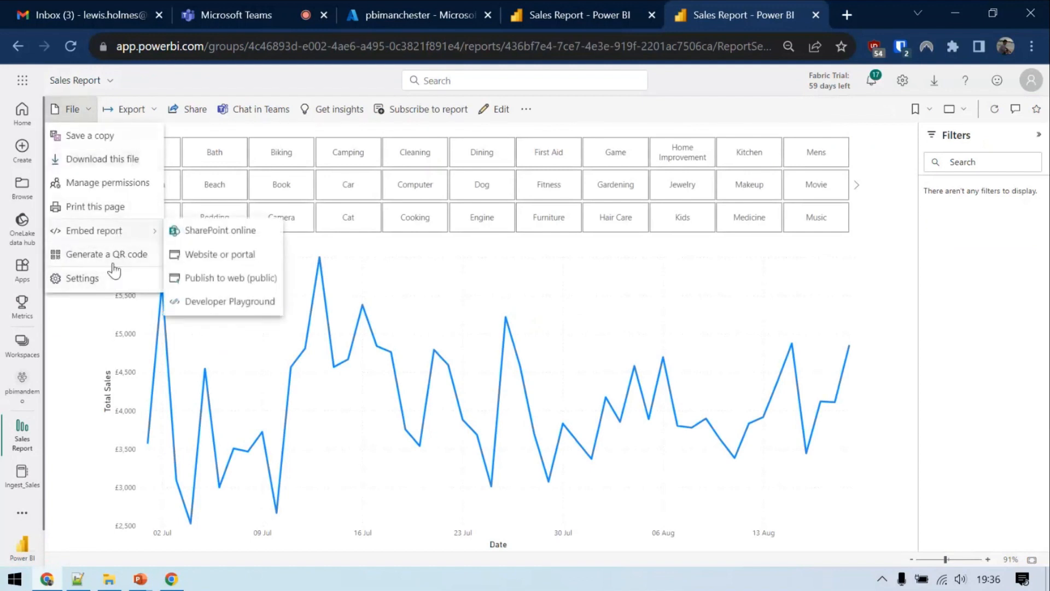
pyautogui.click(119, 159)
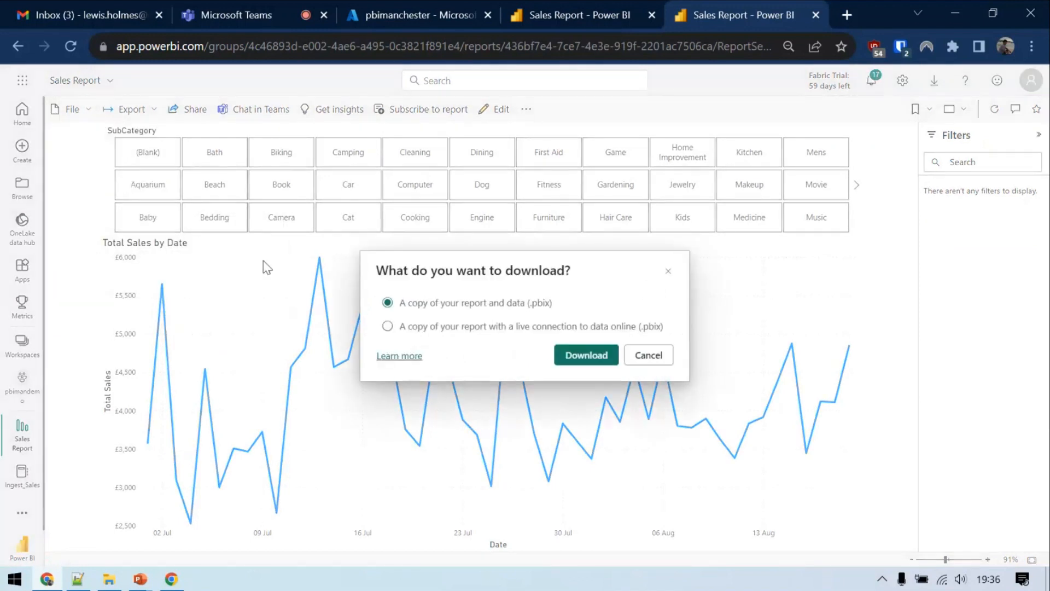
pyautogui.click(505, 327)
pyautogui.click(586, 361)
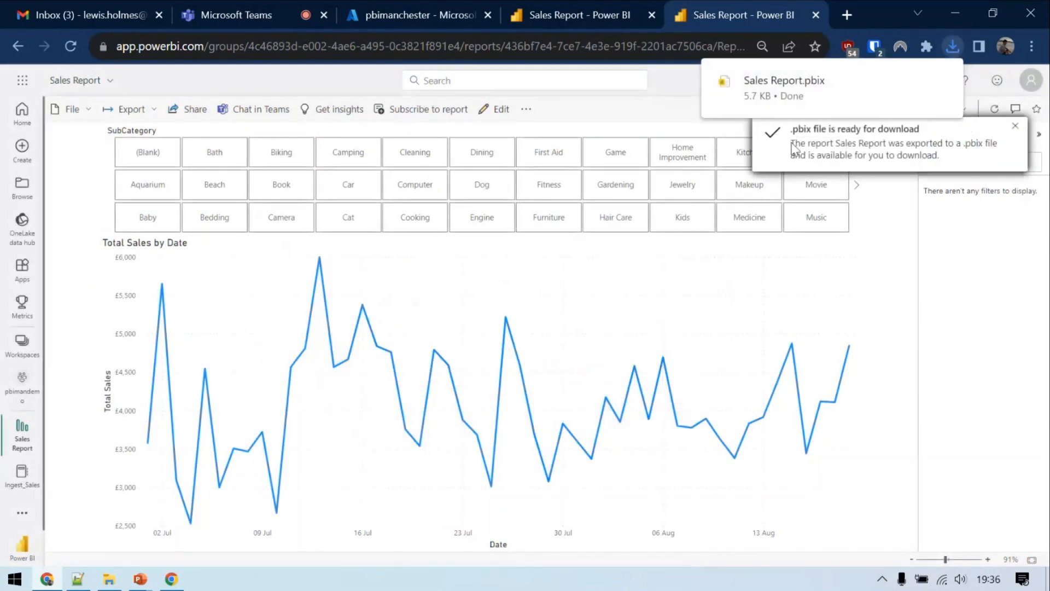
# - Open the downloaded Sales Report.pbix in Power BI Desktop and choose the workplace account for signing in
pyautogui.click(898, 84)
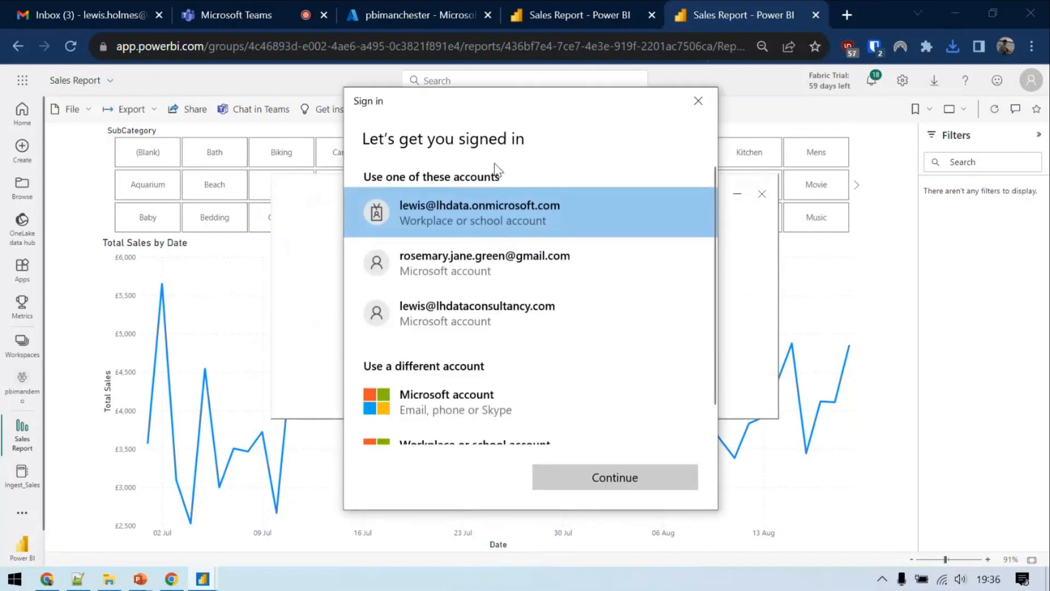
pyautogui.click(500, 208)
pyautogui.click(607, 481)
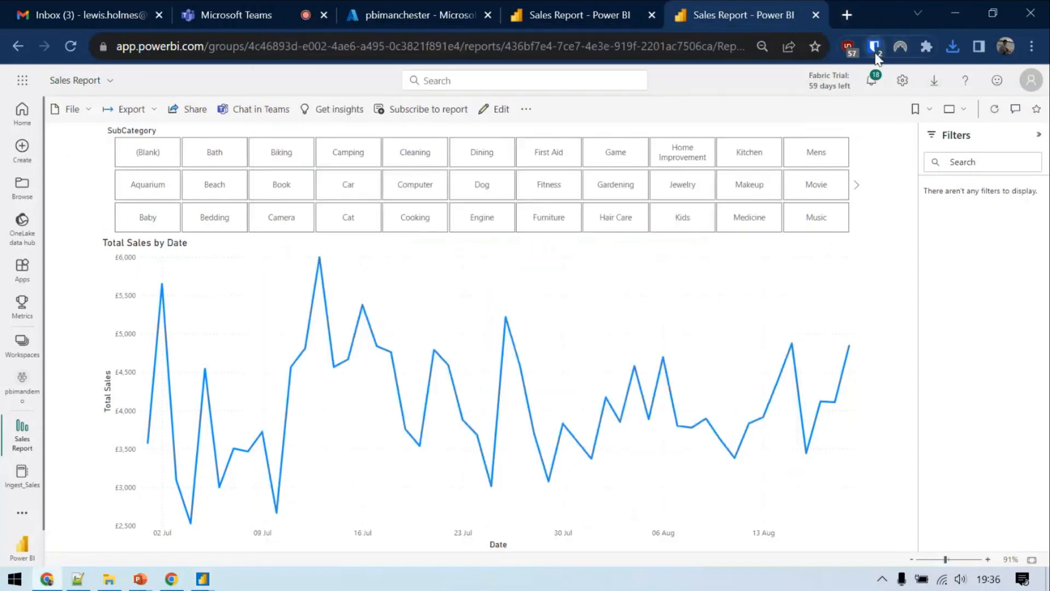
# - Find the Microsoft - LHData login in the password manager by searching lhdata, and enter its account password in the sign-in window
pyautogui.click(875, 48)
pyautogui.write('lhdata')
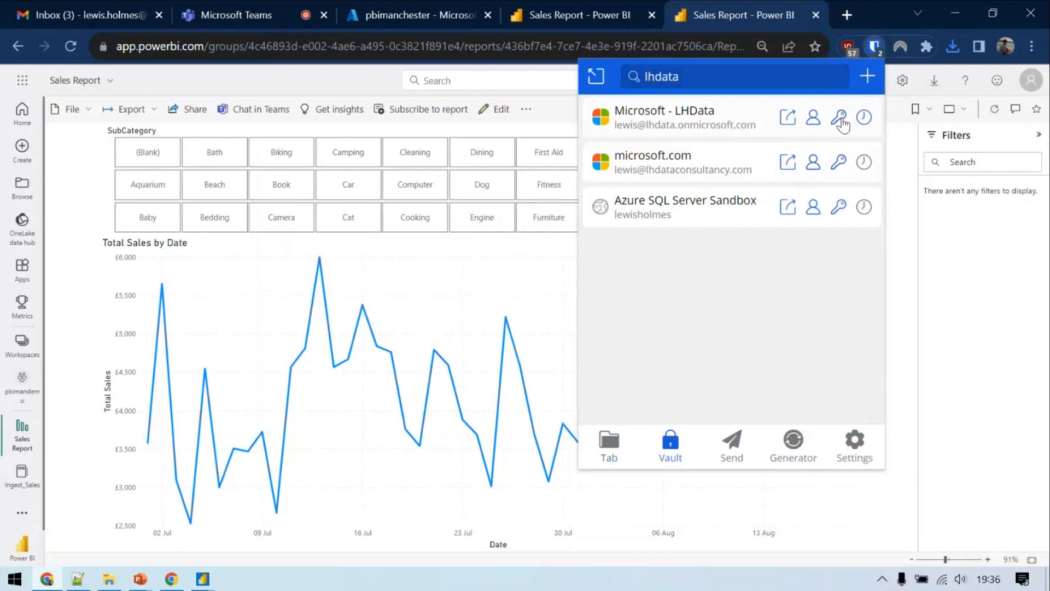
pyautogui.click(840, 117)
pyautogui.hotkey('ctrl', 'v')
pyautogui.click(621, 397)
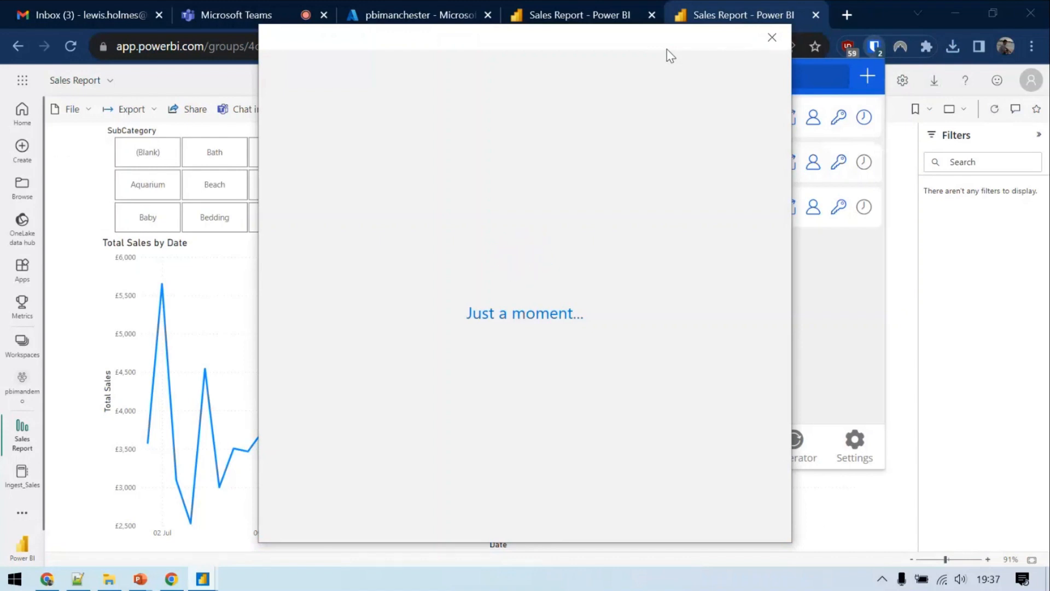
pyautogui.moveTo(680, 40); pyautogui.dragTo(673, 66)
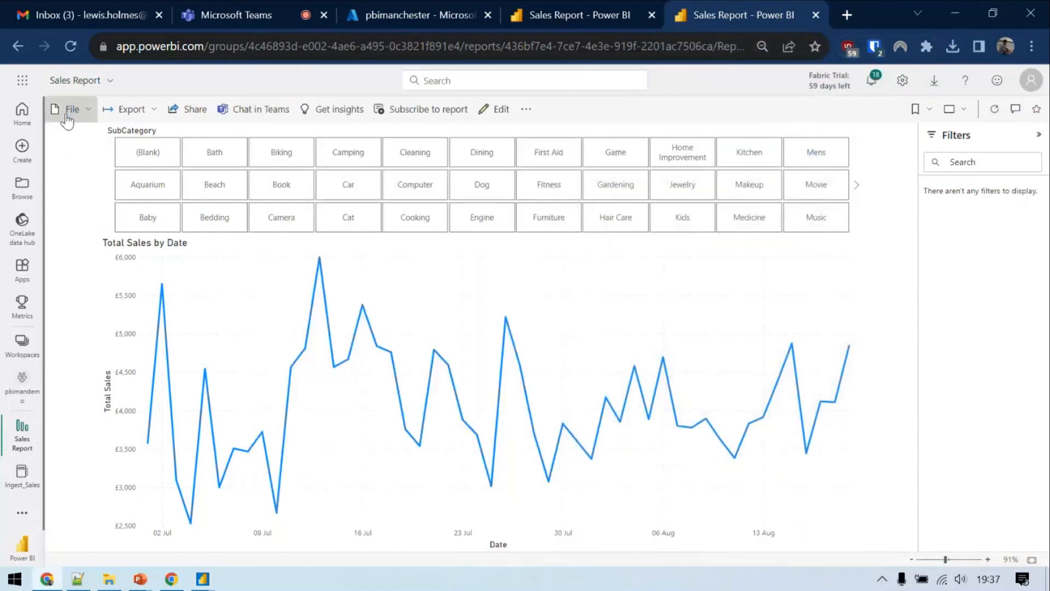
pyautogui.click(70, 109)
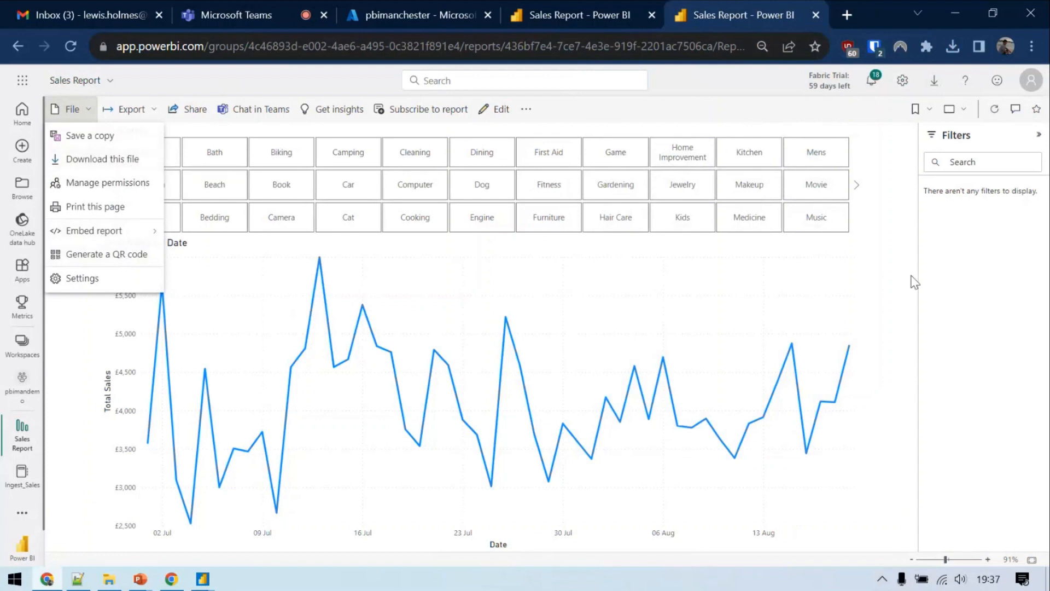
pyautogui.press('Escape')
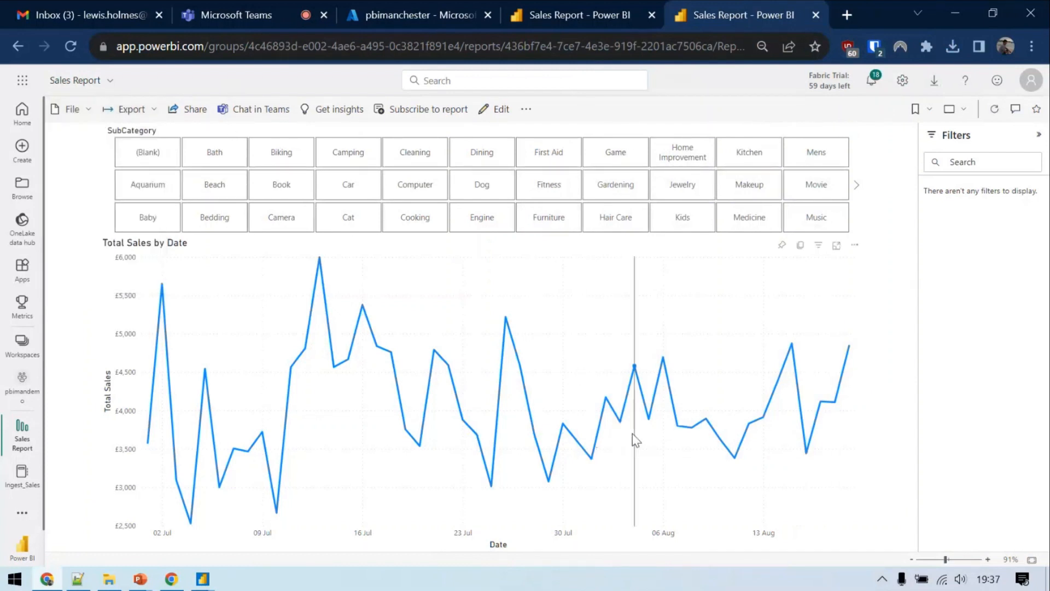
pyautogui.moveTo(202, 578)
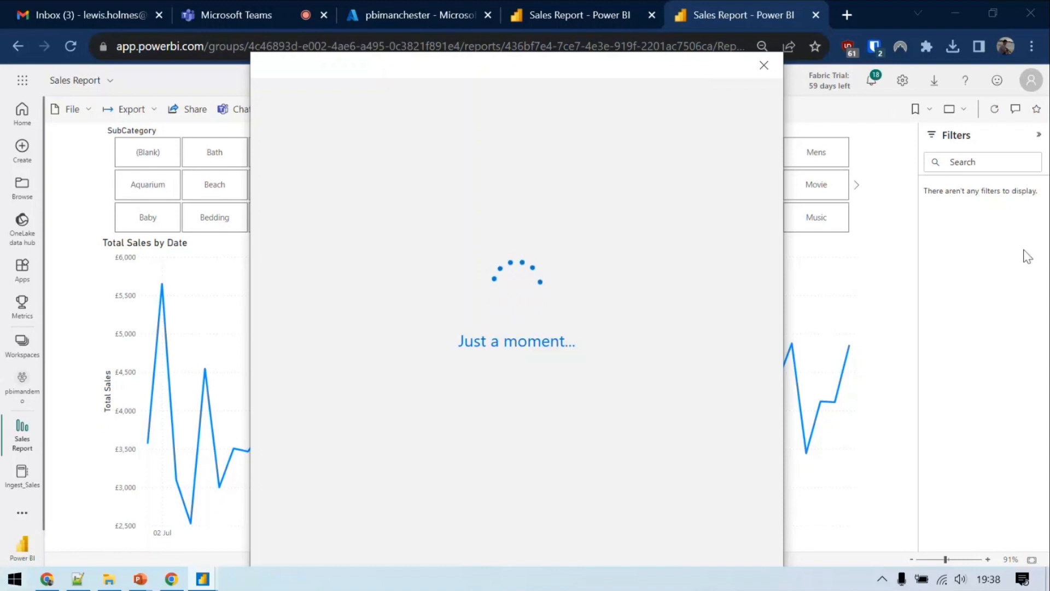
# - In the other Sales Report browser tab, open the Ingest_Products data pipeline from the pbimandemo workspace lineage
pyautogui.moveTo(572, 11)
pyautogui.click(605, 20)
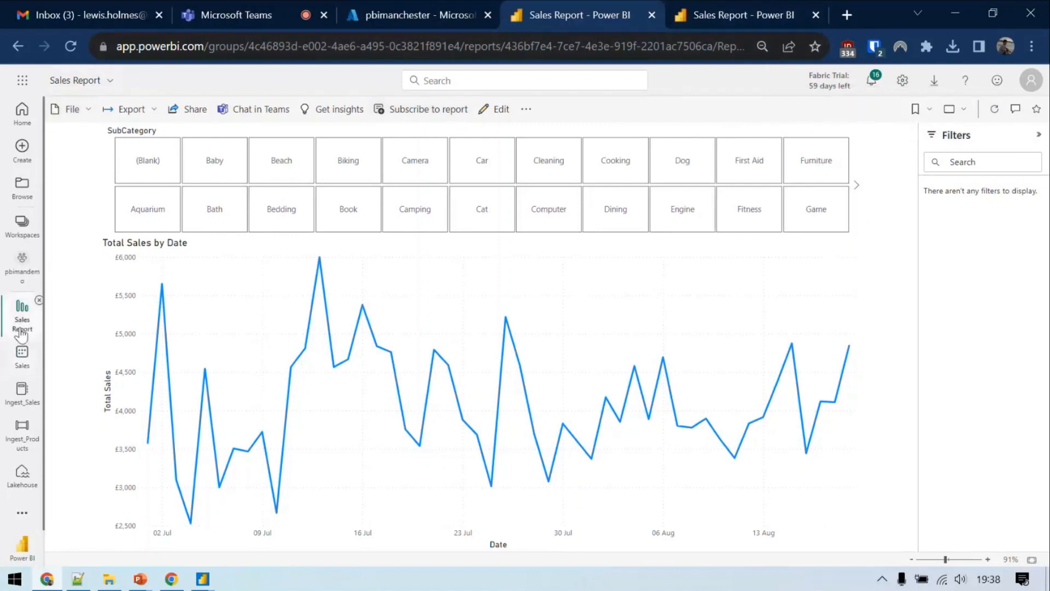
pyautogui.click(22, 262)
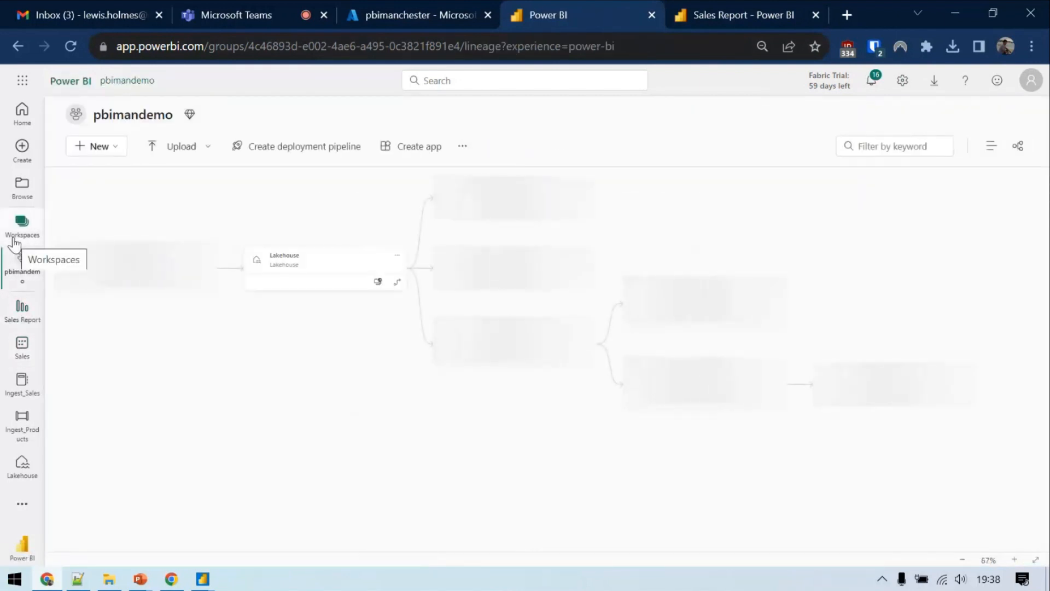
pyautogui.click(533, 205)
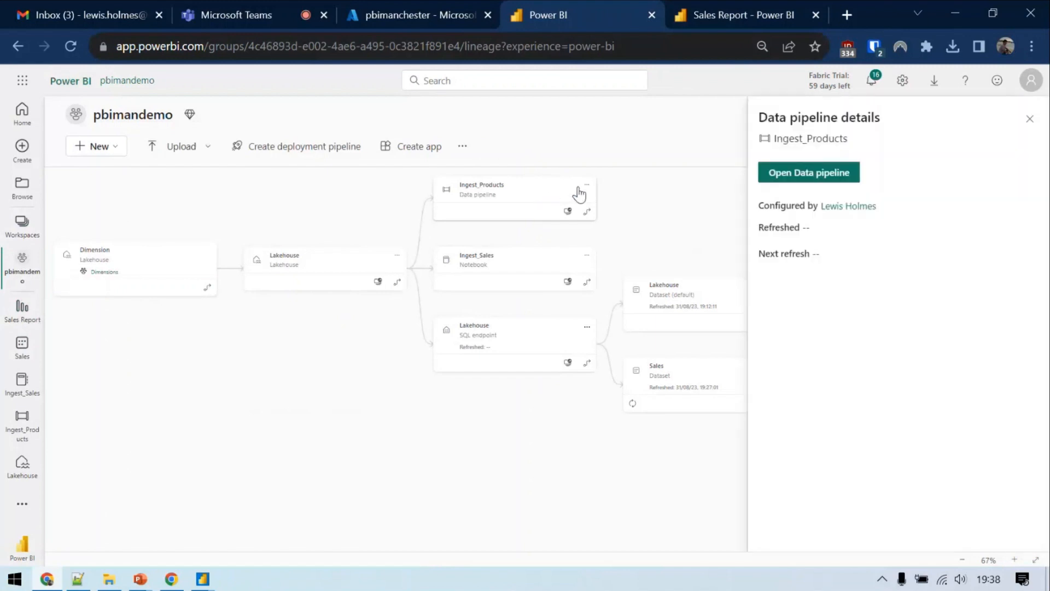
pyautogui.click(769, 173)
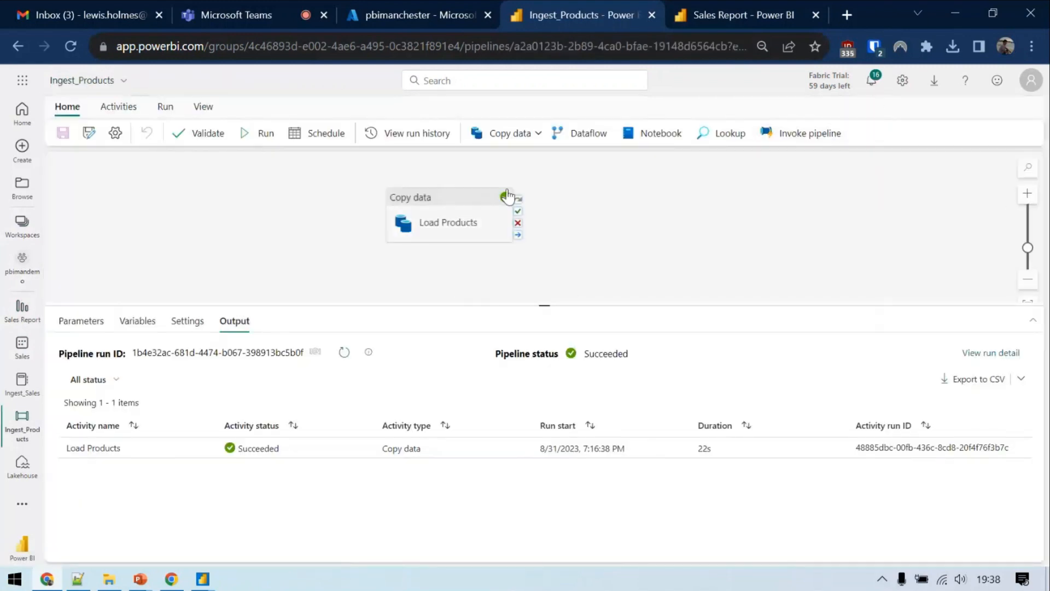
# - View the JSON code of the Ingest_Products pipeline and examine its Products table target and column mappings
pyautogui.click(216, 108)
pyautogui.click(101, 137)
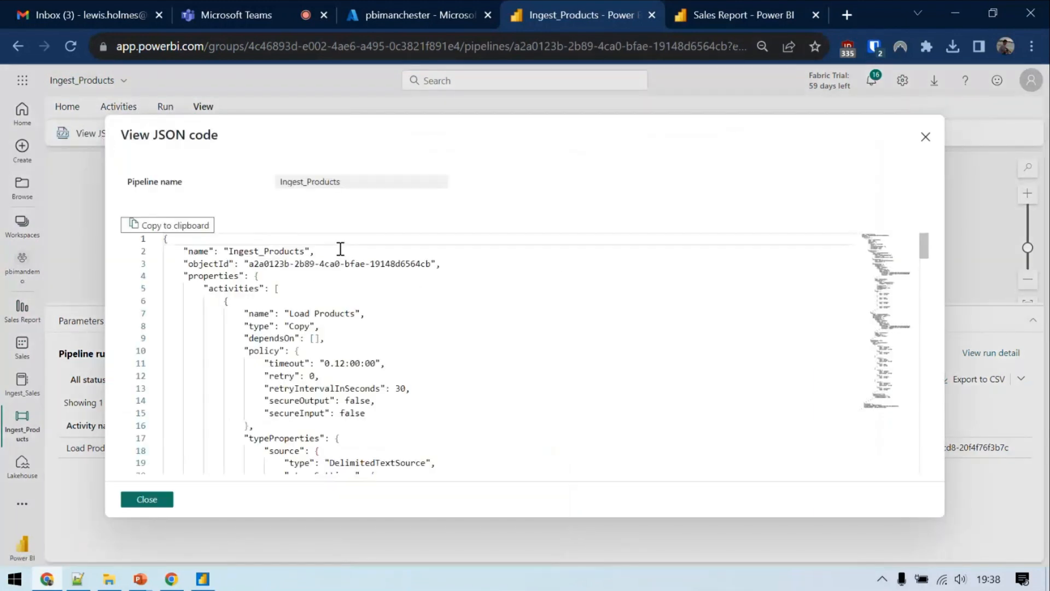
pyautogui.scroll(-4, 350, 311)
pyautogui.scroll(-20, 352, 323)
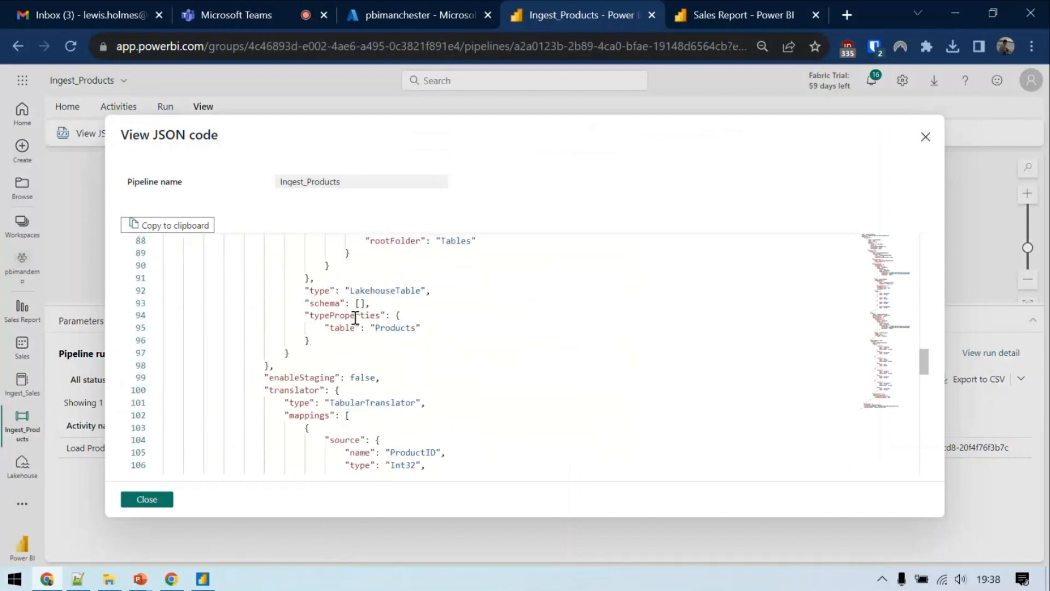
pyautogui.scroll(-6, 360, 318)
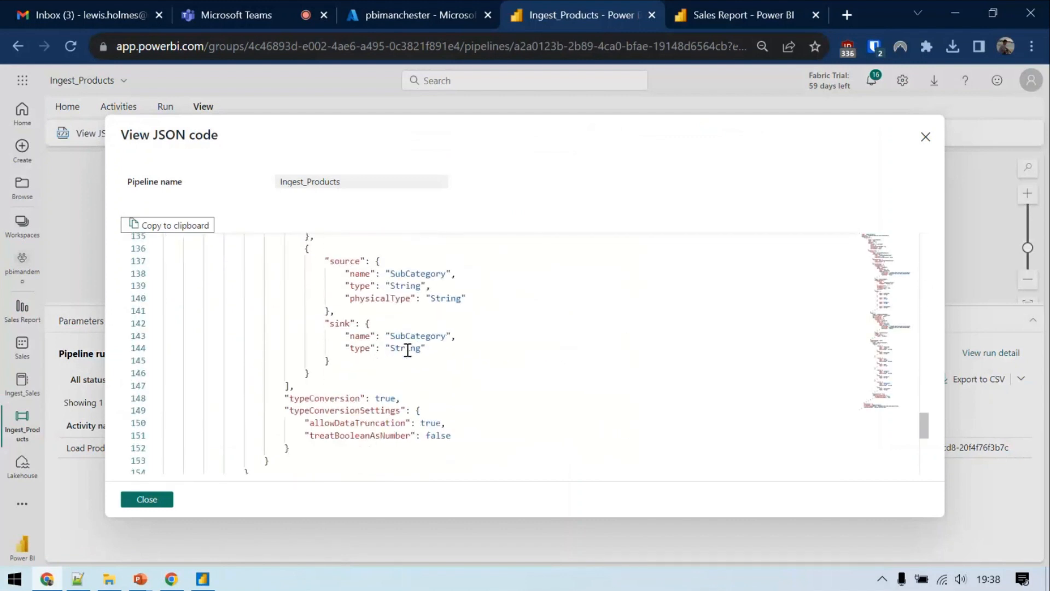
# - Try to edit the SubCategory sink name in the pipeline's JSON, and close the code view
pyautogui.click(453, 370)
pyautogui.click(446, 335)
pyautogui.press('BackSpace')
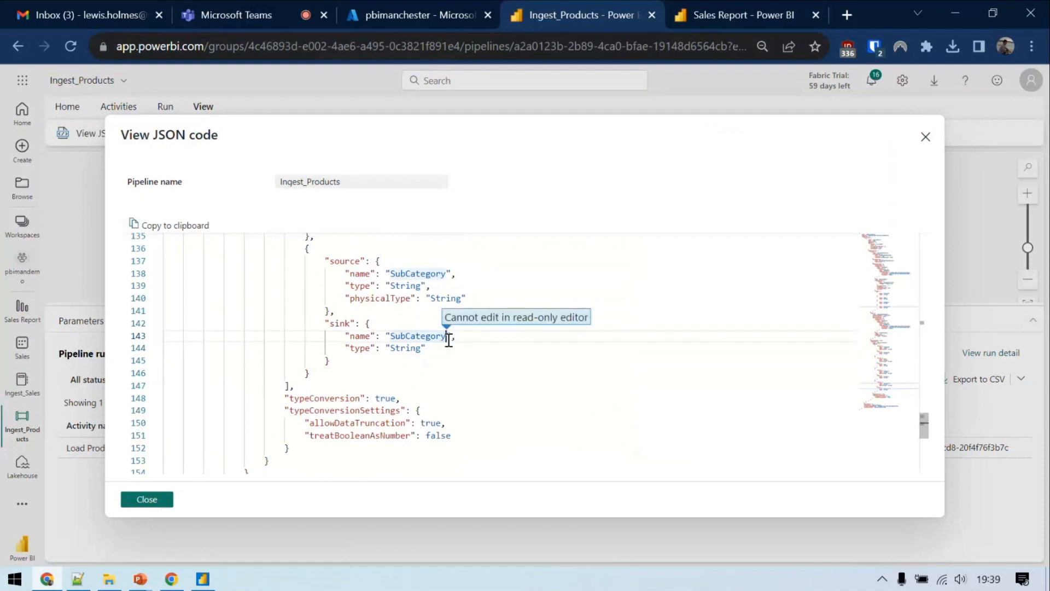
pyautogui.click(147, 499)
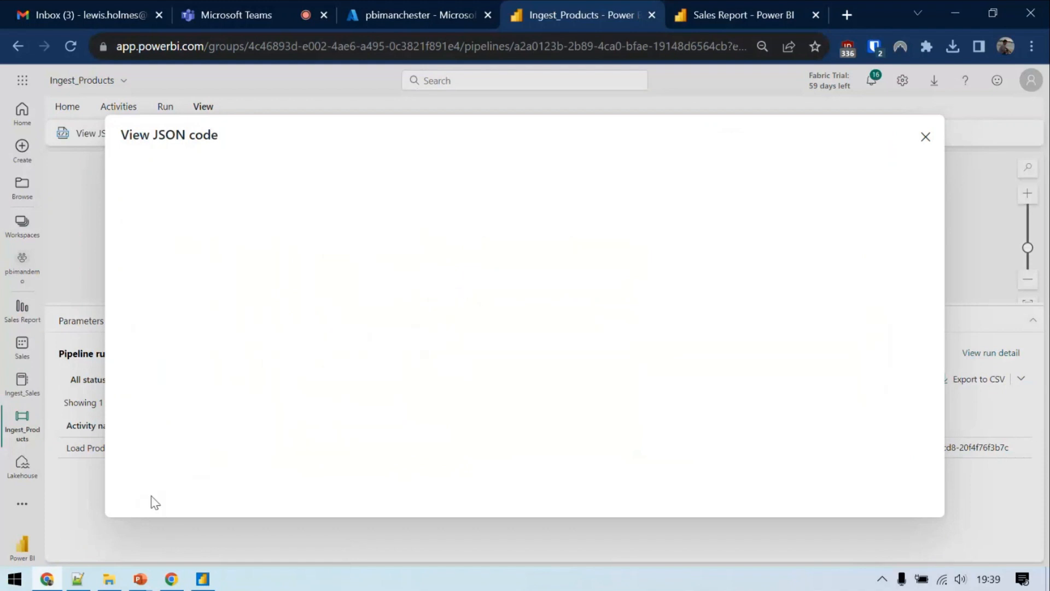